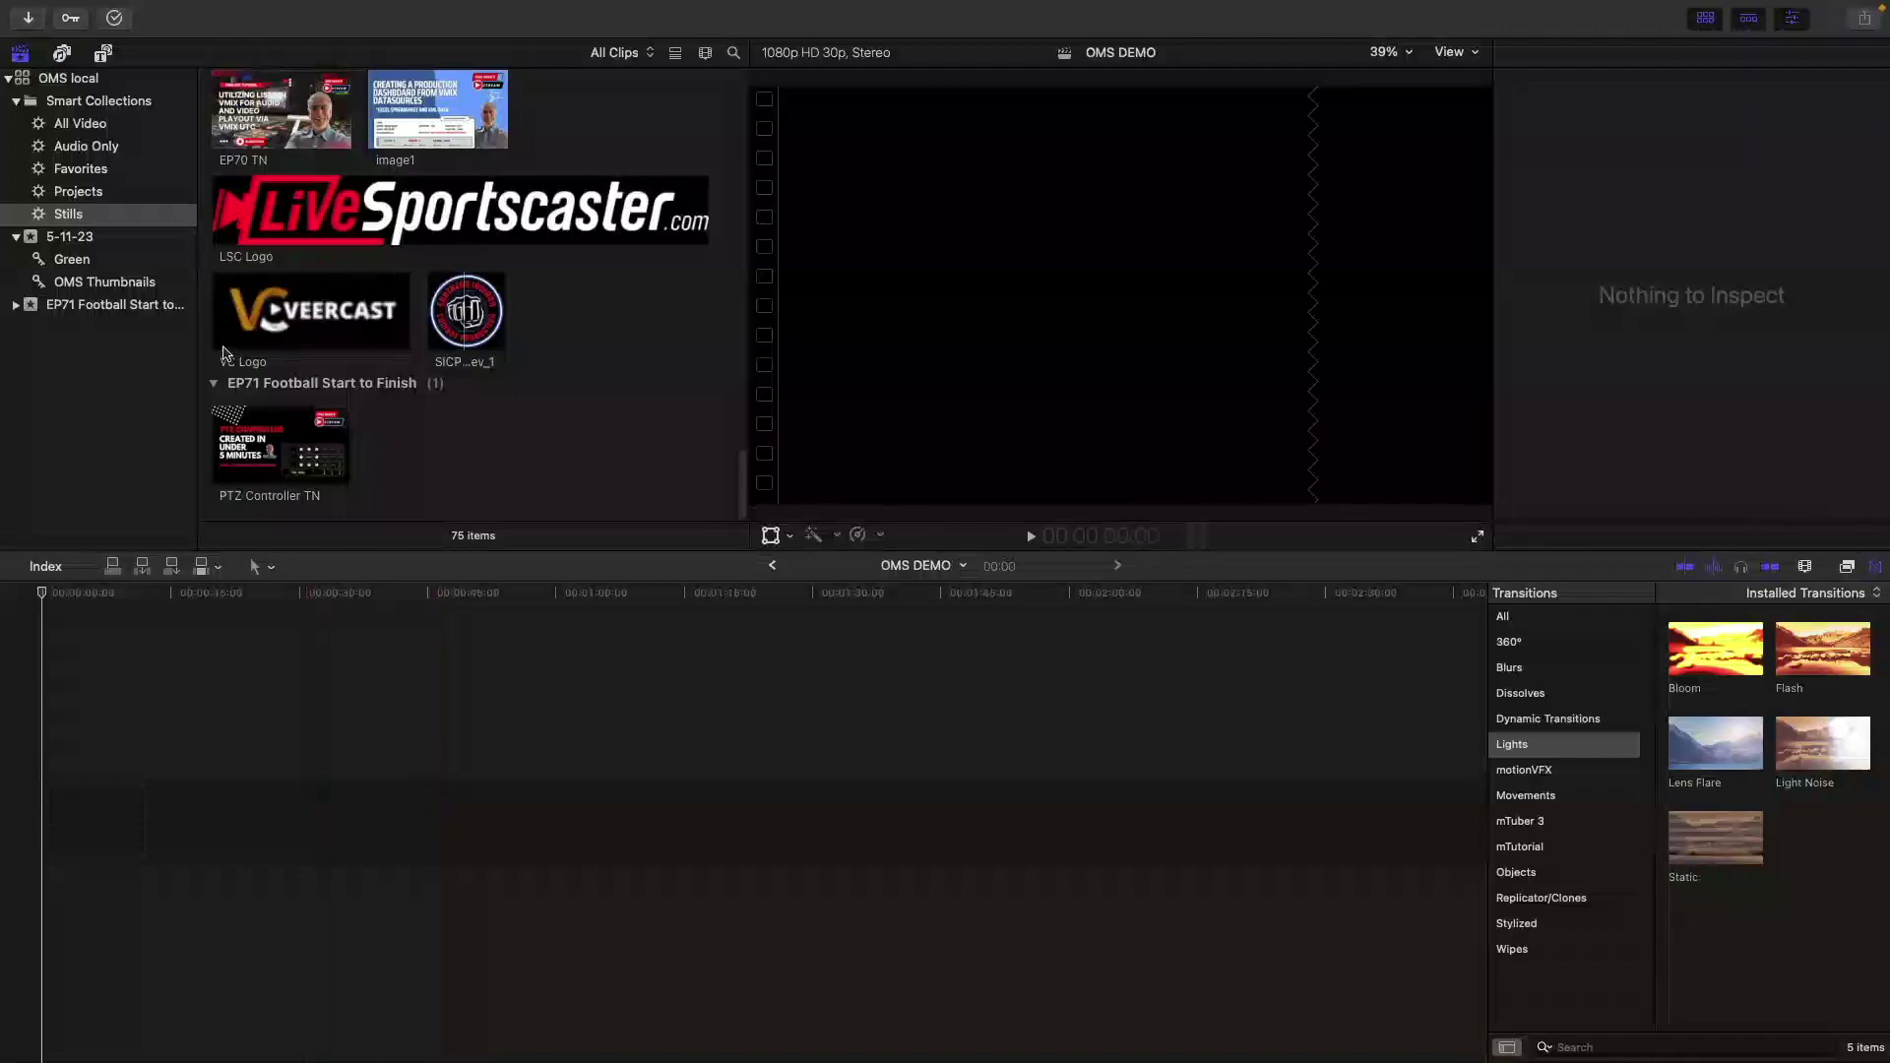
Add the motionVFX title Project_959_Title at the start of the empty OMS DEMO timeline and play its opening animation.
{"action": "left_click", "coordinate": [103, 53]}
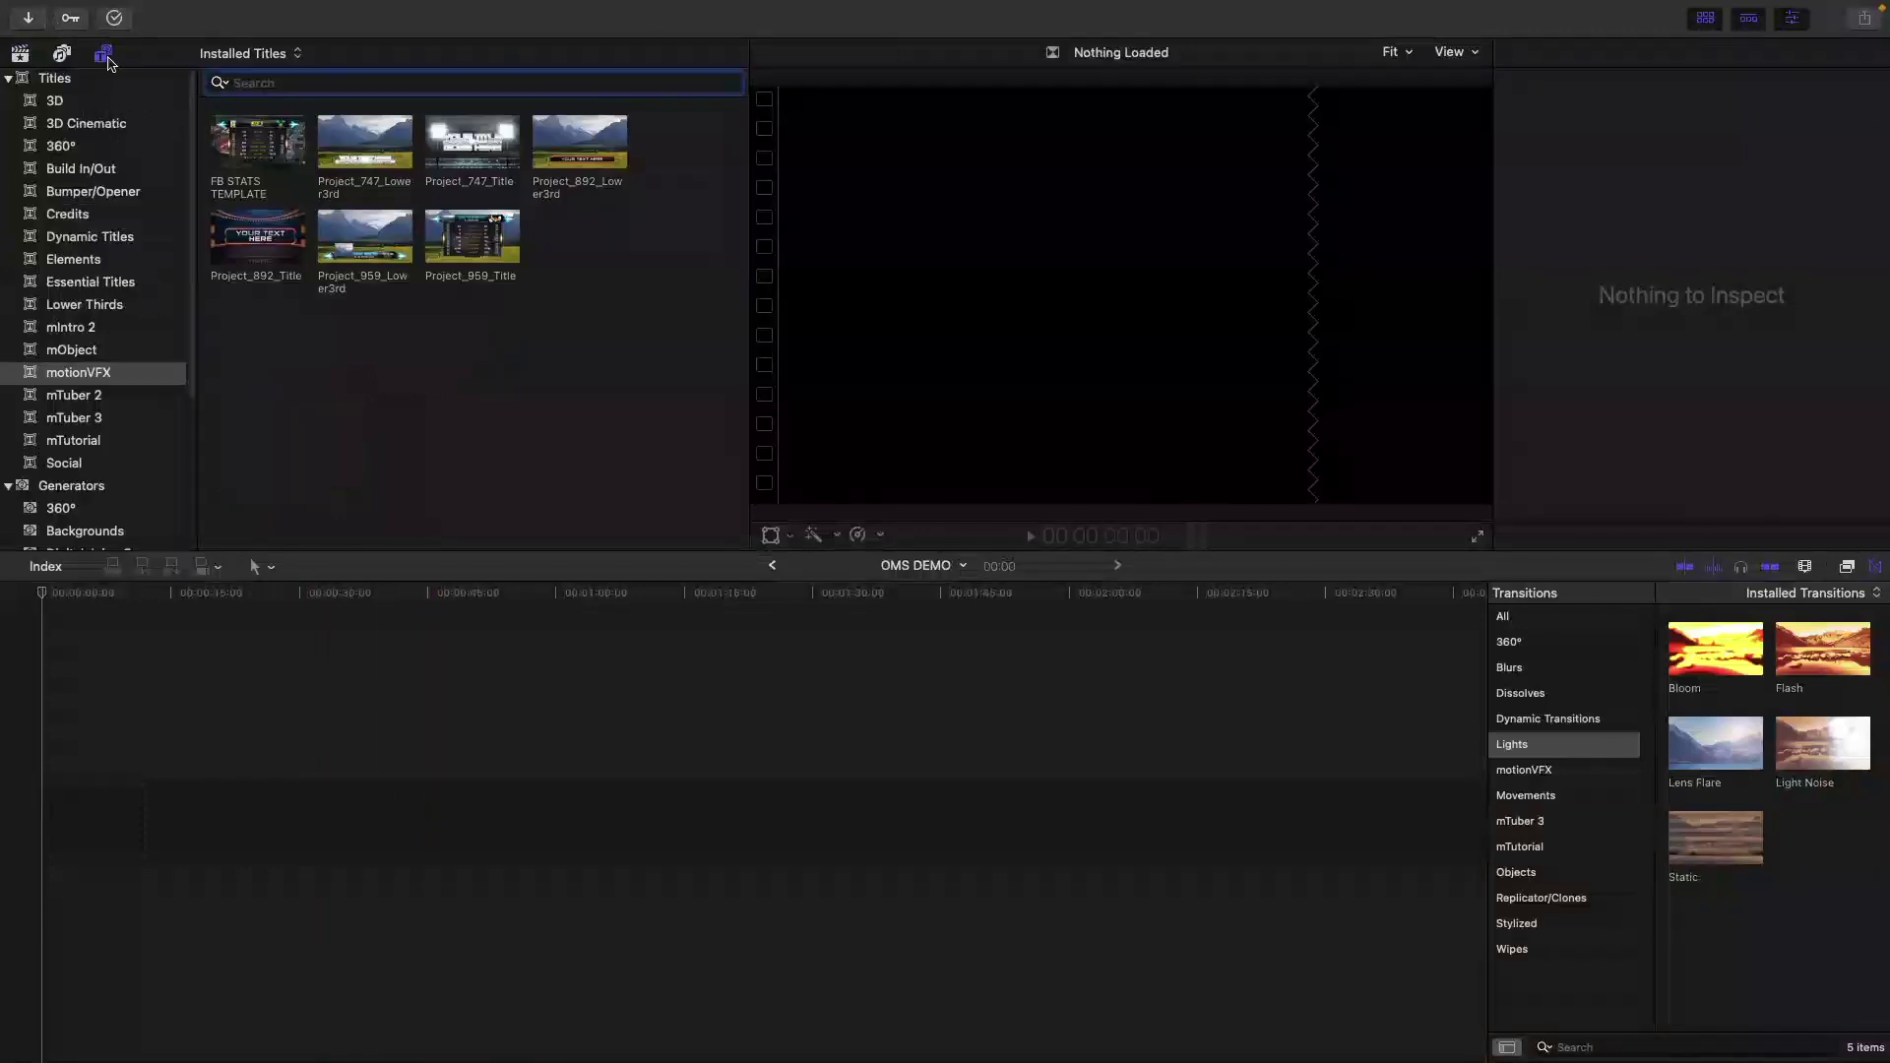
{"action": "left_click", "coordinate": [480, 239]}
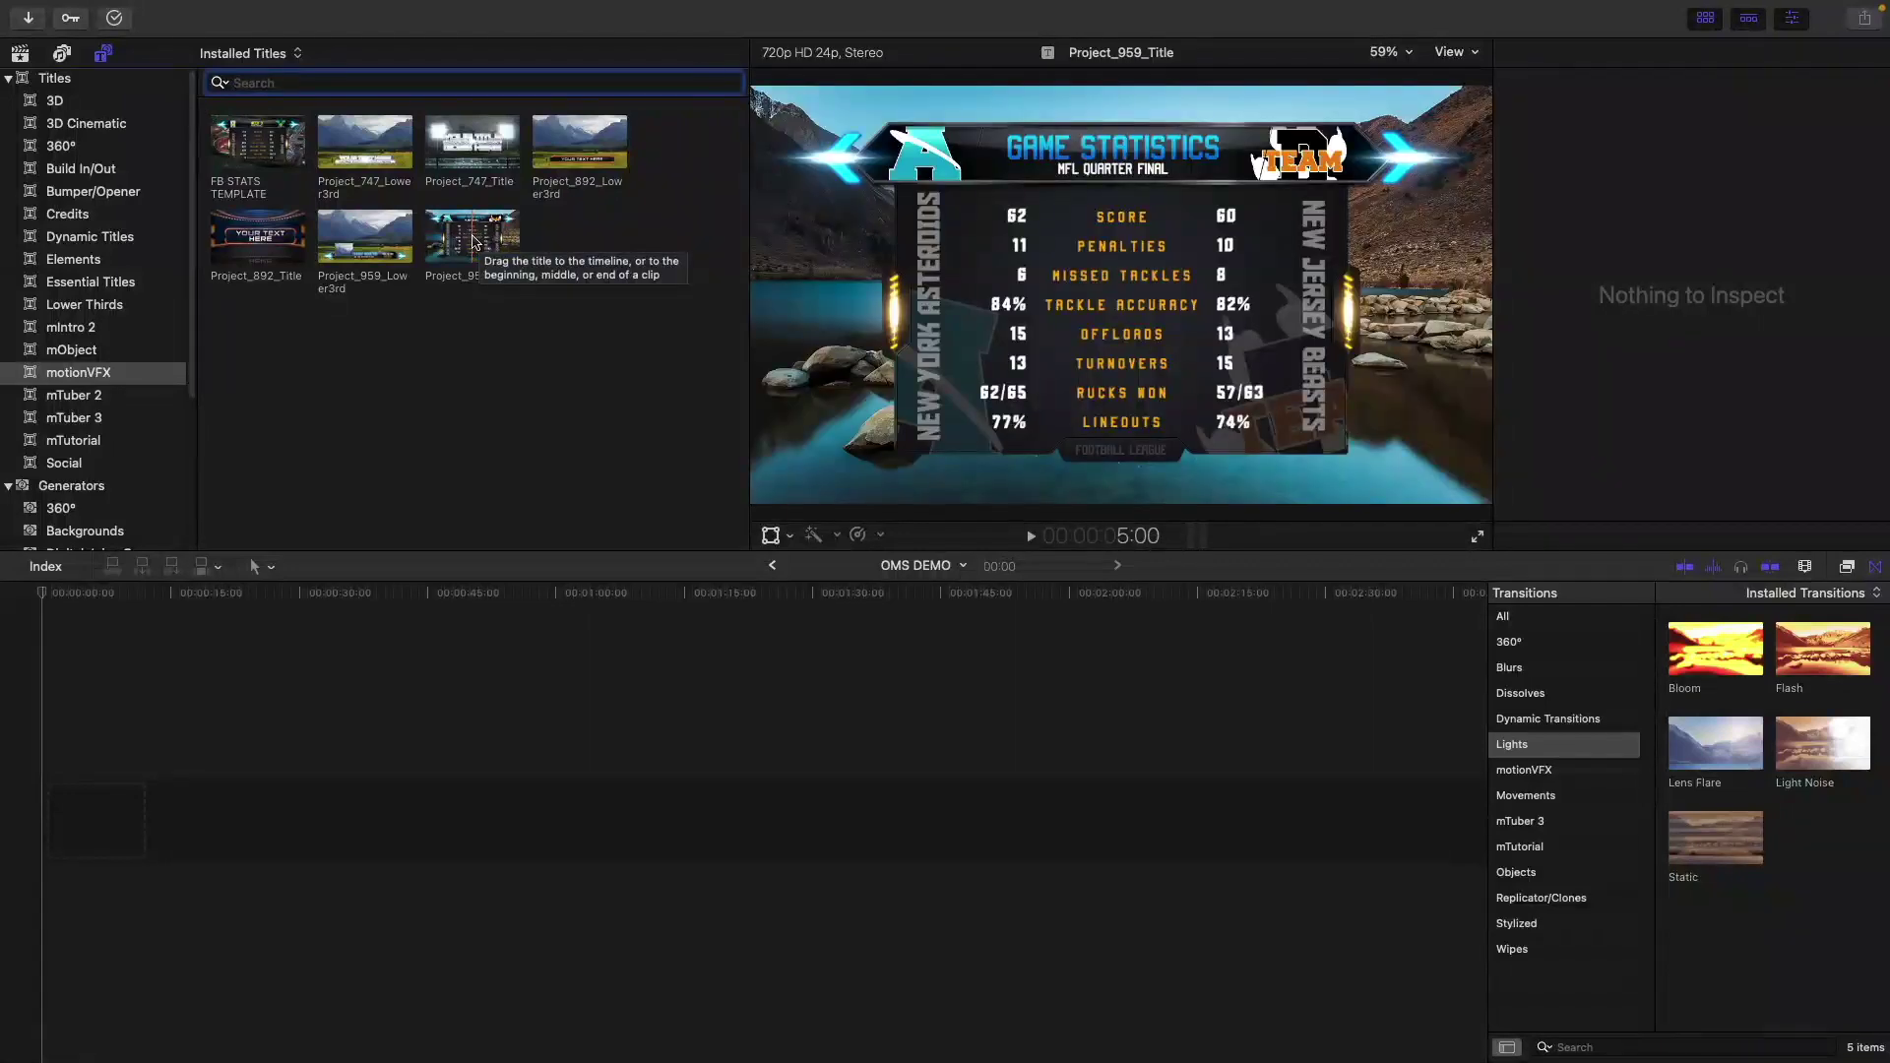
{"action": "left_click_drag", "start_coordinate": [474, 241], "coordinate": [47, 821]}
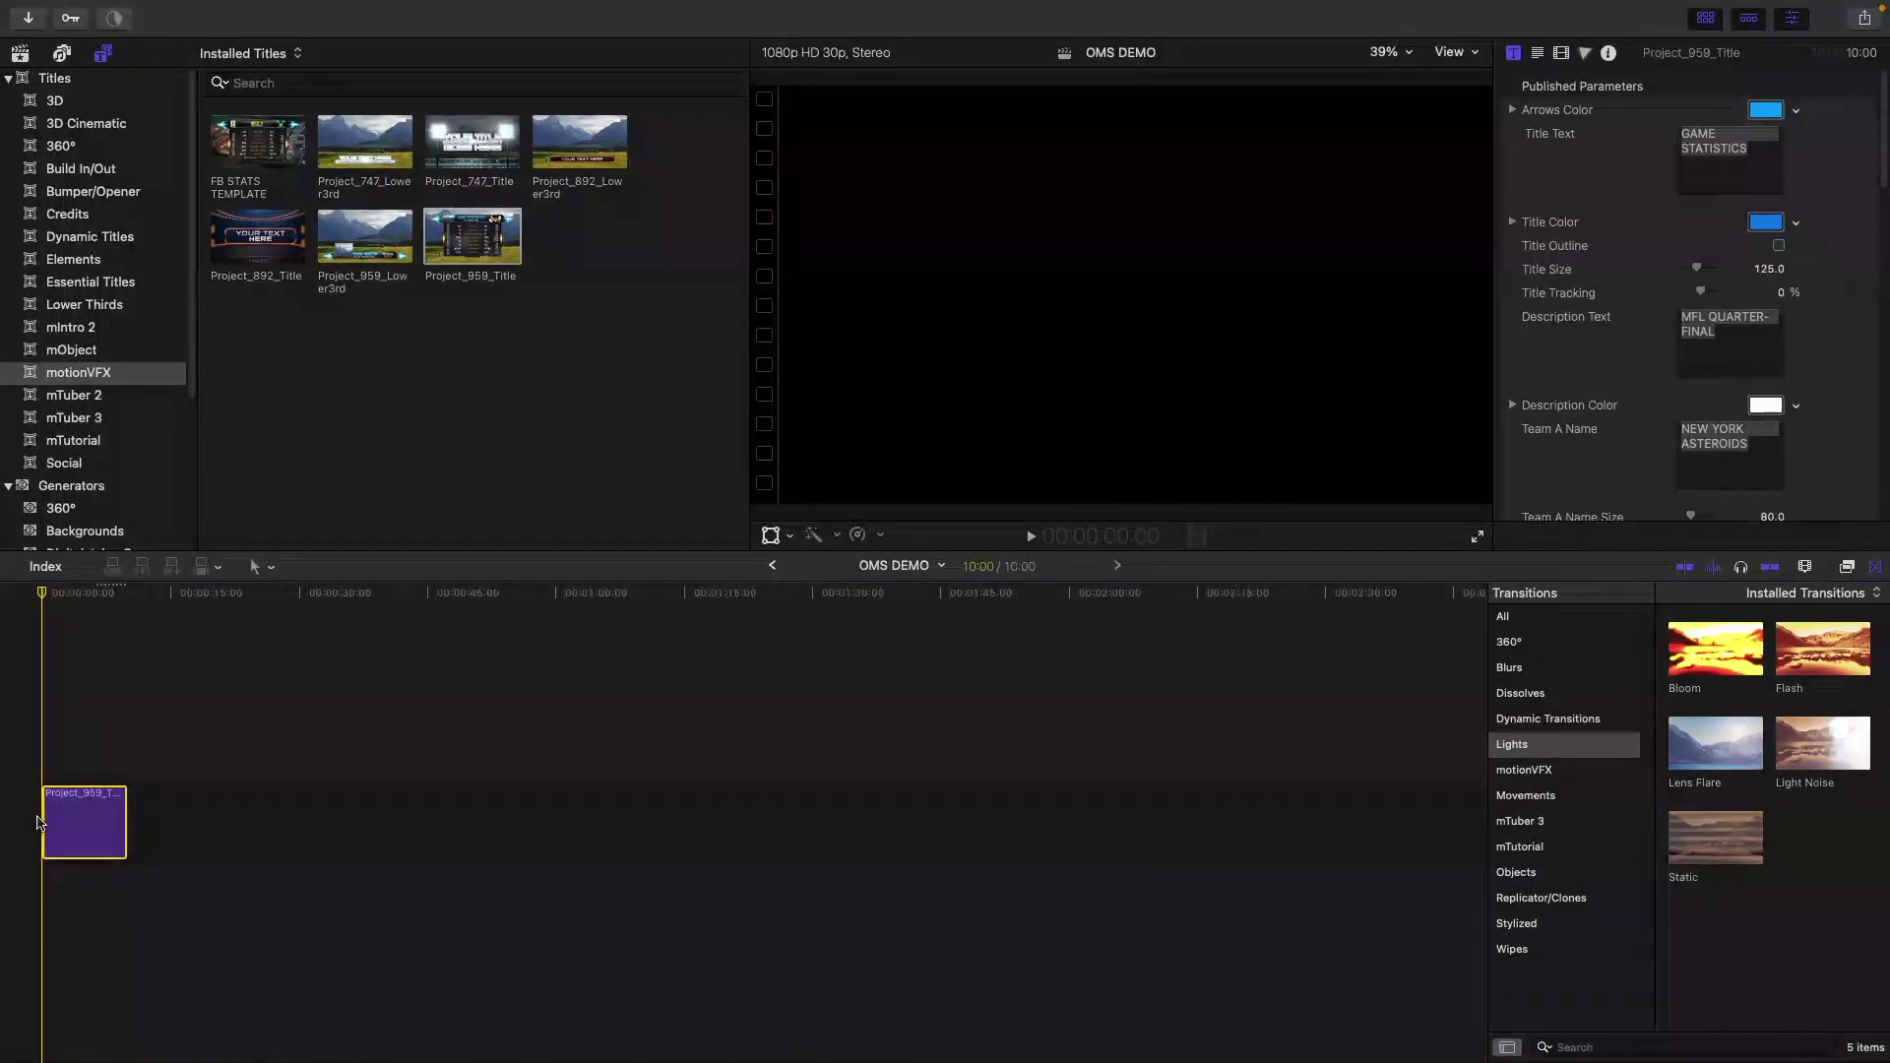
{"action": "key", "text": "space"}
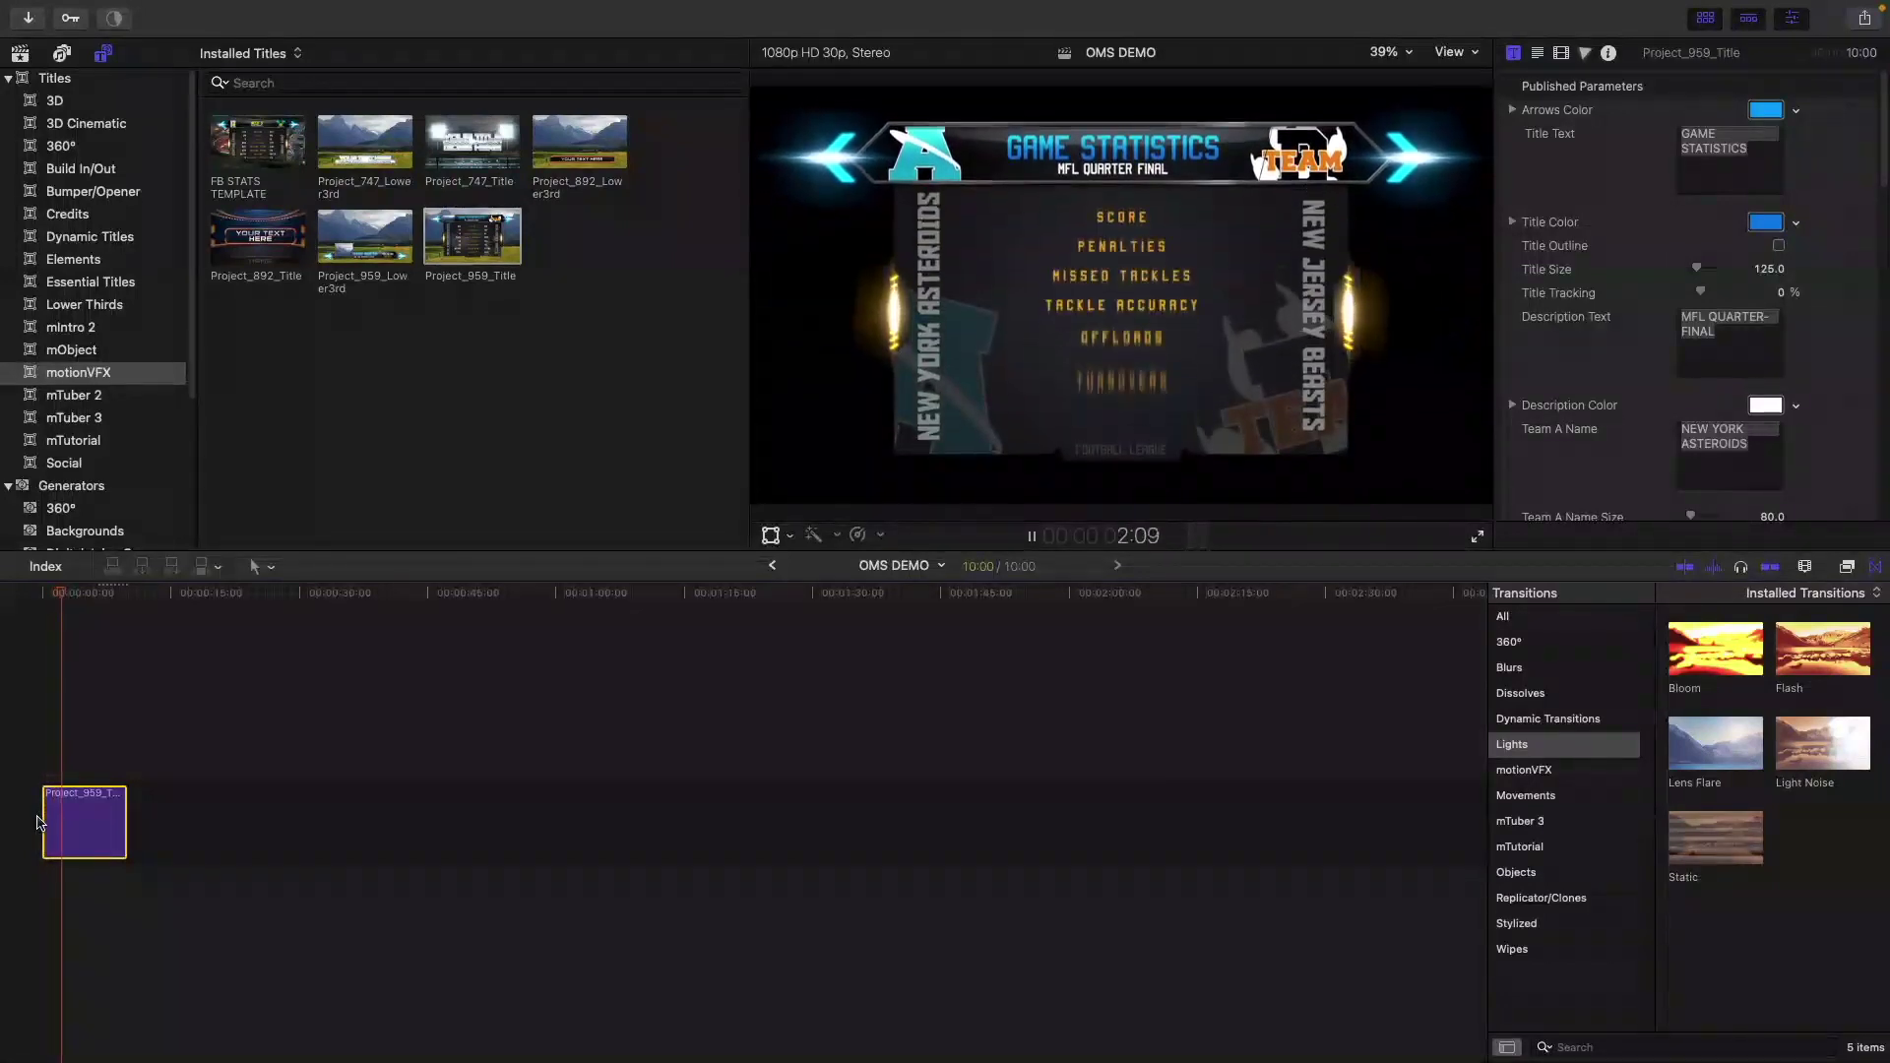
{"action": "key", "text": "space"}
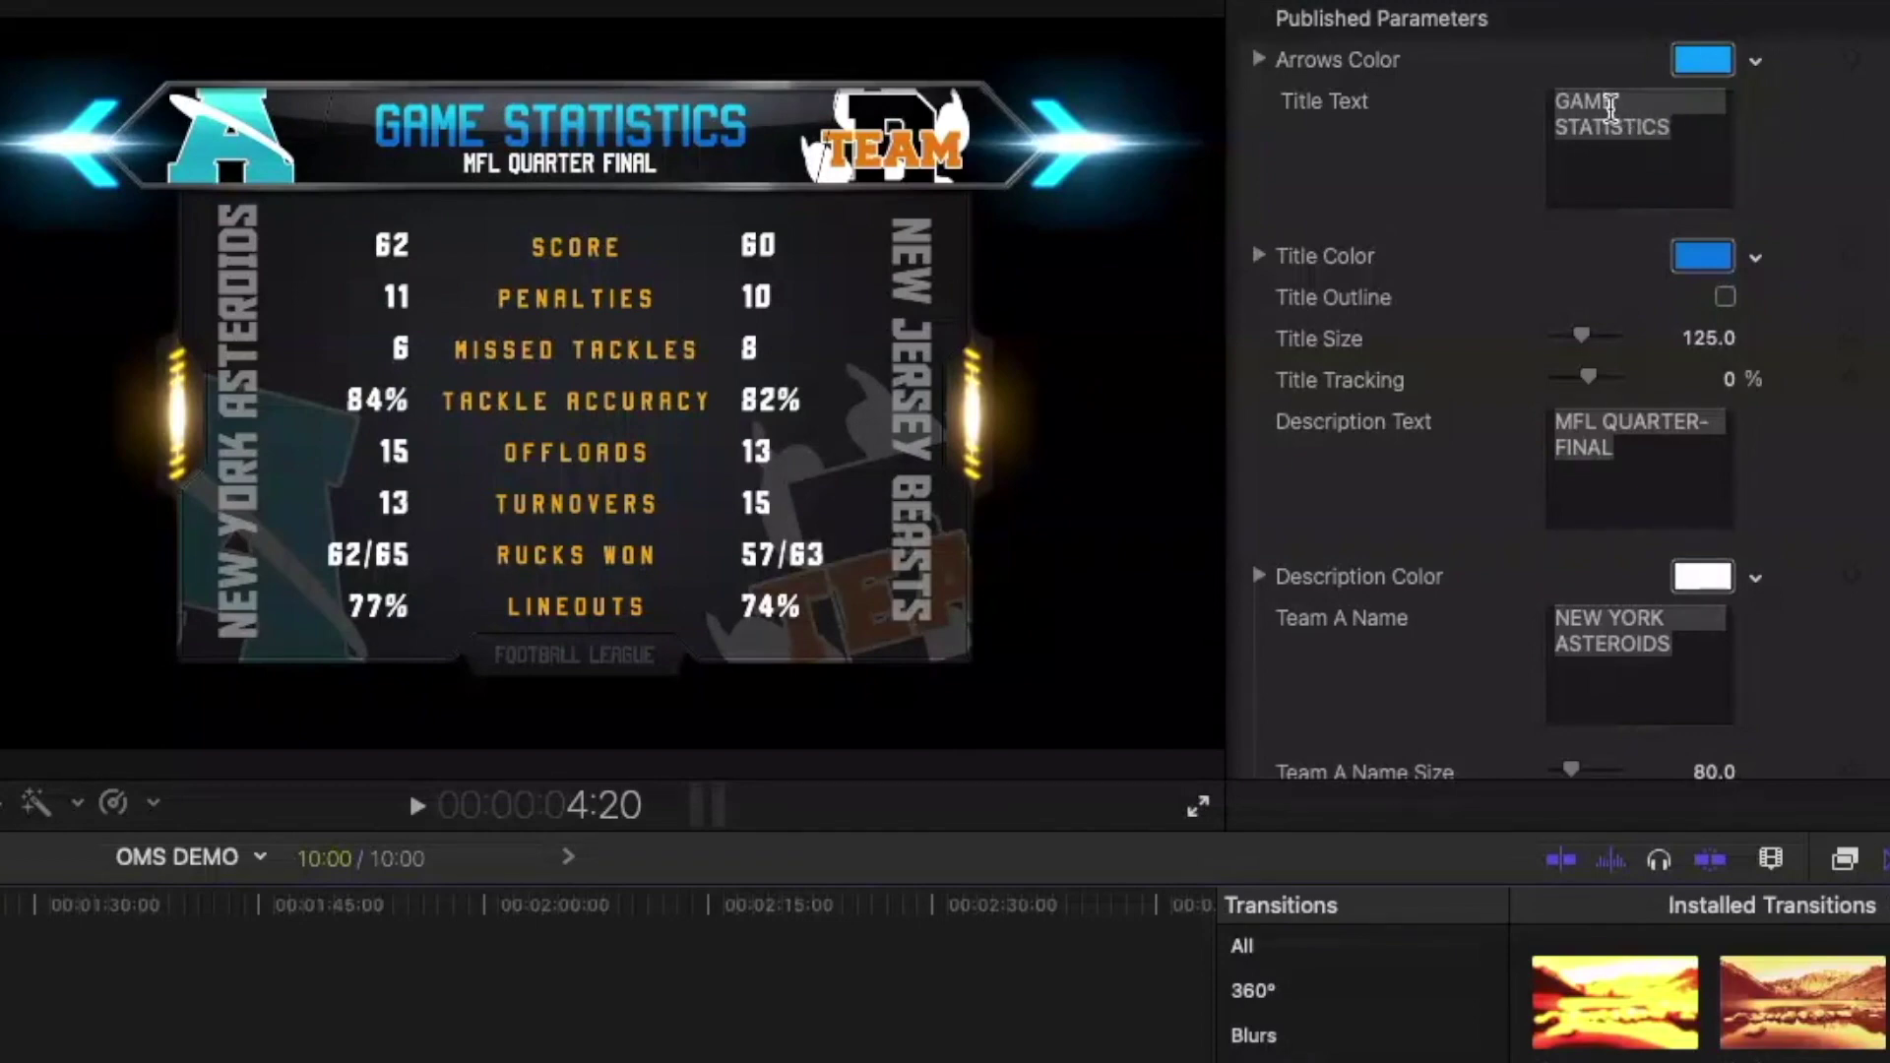
Replace the title text of the statistics graphic with FIGHTER MATCHUP.
{"action": "left_click", "coordinate": [1677, 129]}
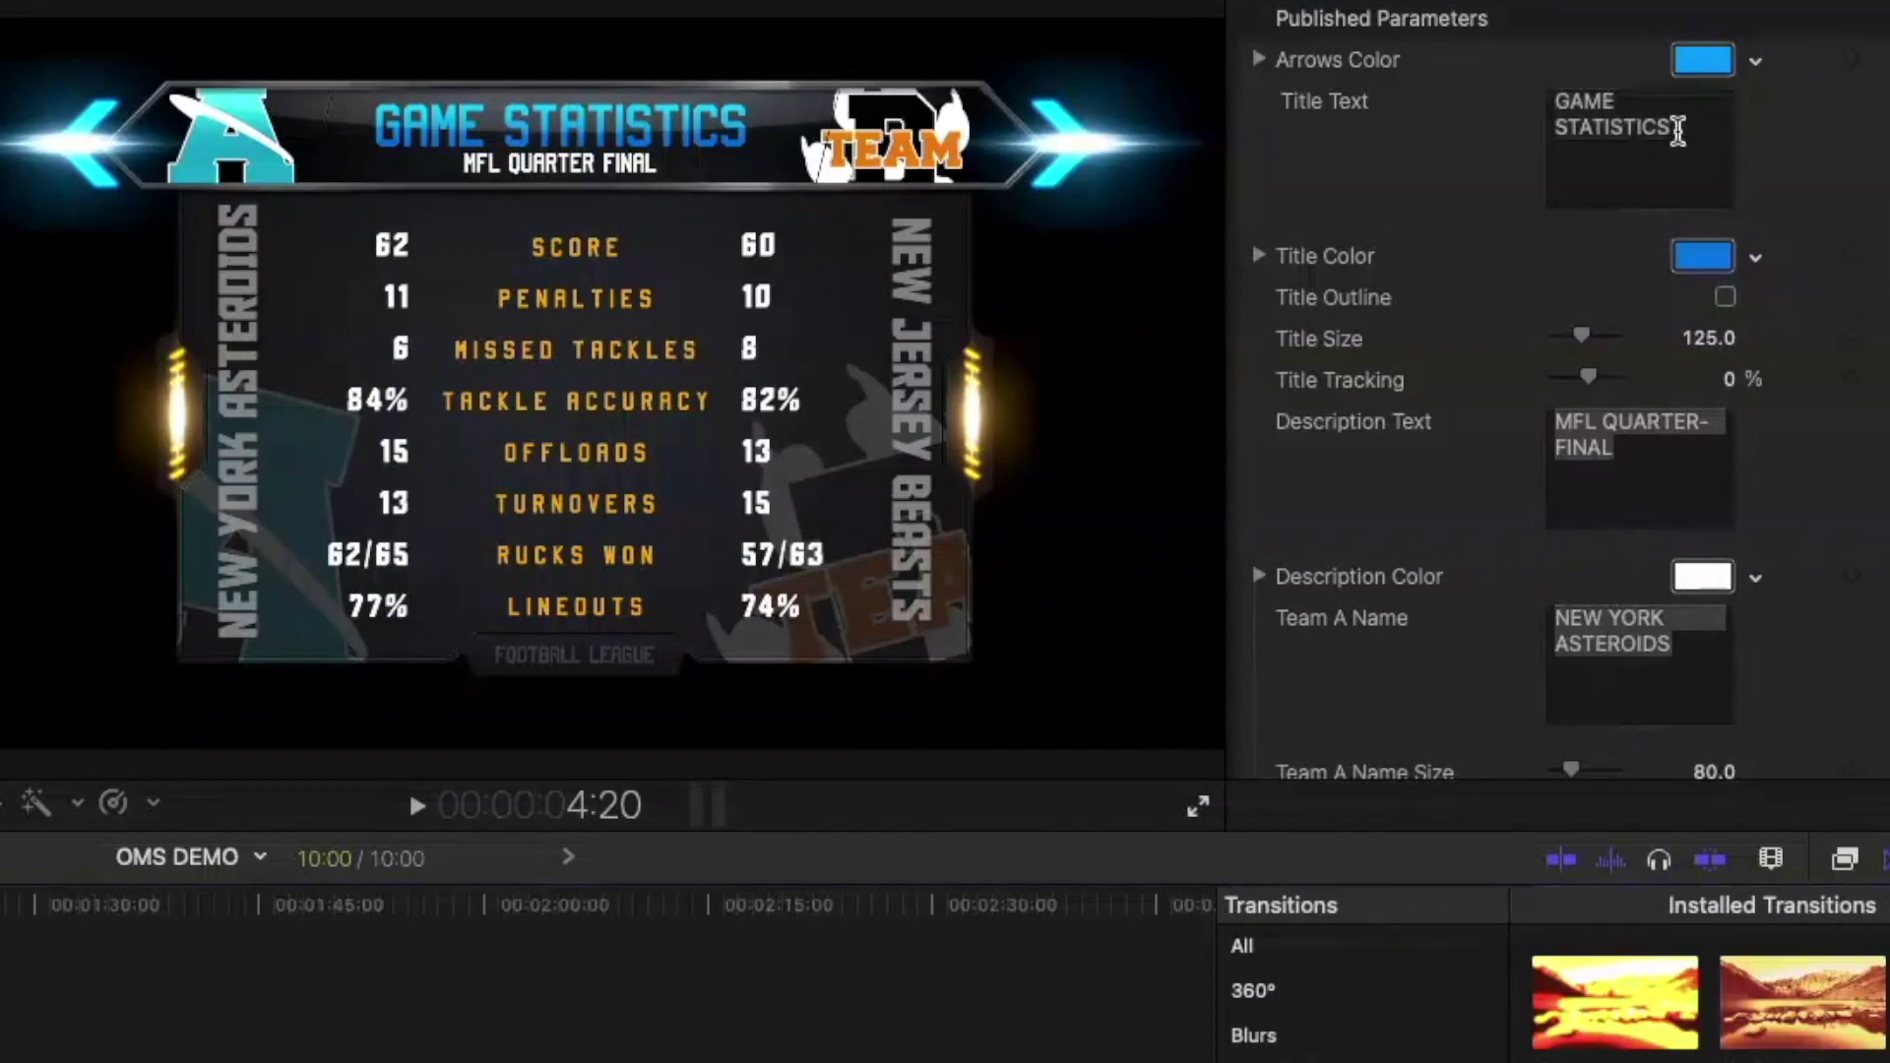
{"action": "key", "text": "BackSpace"}
{"action": "key", "text": "BackSpace"}
{"action": "key", "text": "BackSpace"}
{"action": "key", "text": "BackSpace"}
{"action": "key", "text": "BackSpace"}
{"action": "key", "text": "BackSpace"}
{"action": "key", "text": "BackSpace"}
{"action": "key", "text": "BackSpace"}
{"action": "key", "text": "BackSpace"}
{"action": "key", "text": "BackSpace"}
{"action": "key", "text": "BackSpace"}
{"action": "key", "text": "BackSpace"}
{"action": "key", "text": "BackSpace"}
{"action": "key", "text": "BackSpace"}
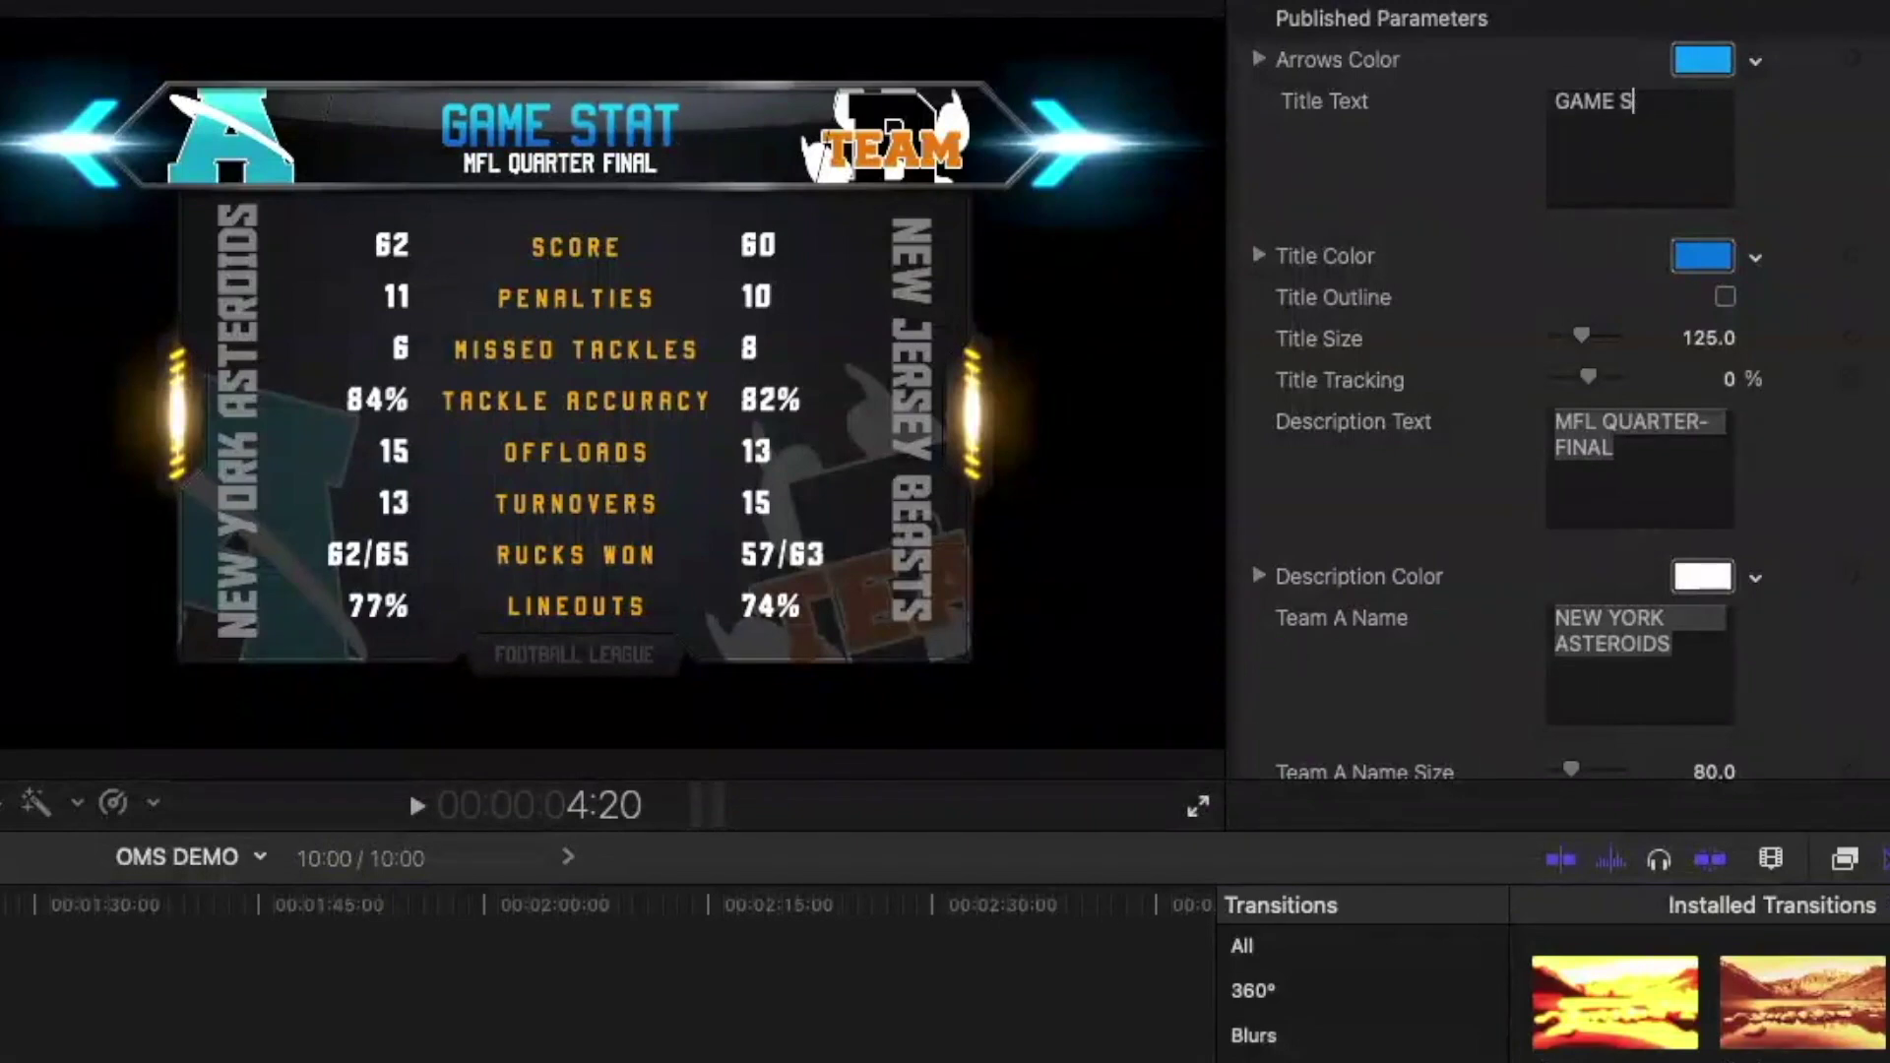
{"action": "key", "text": "BackSpace"}
{"action": "type", "text": "F"}
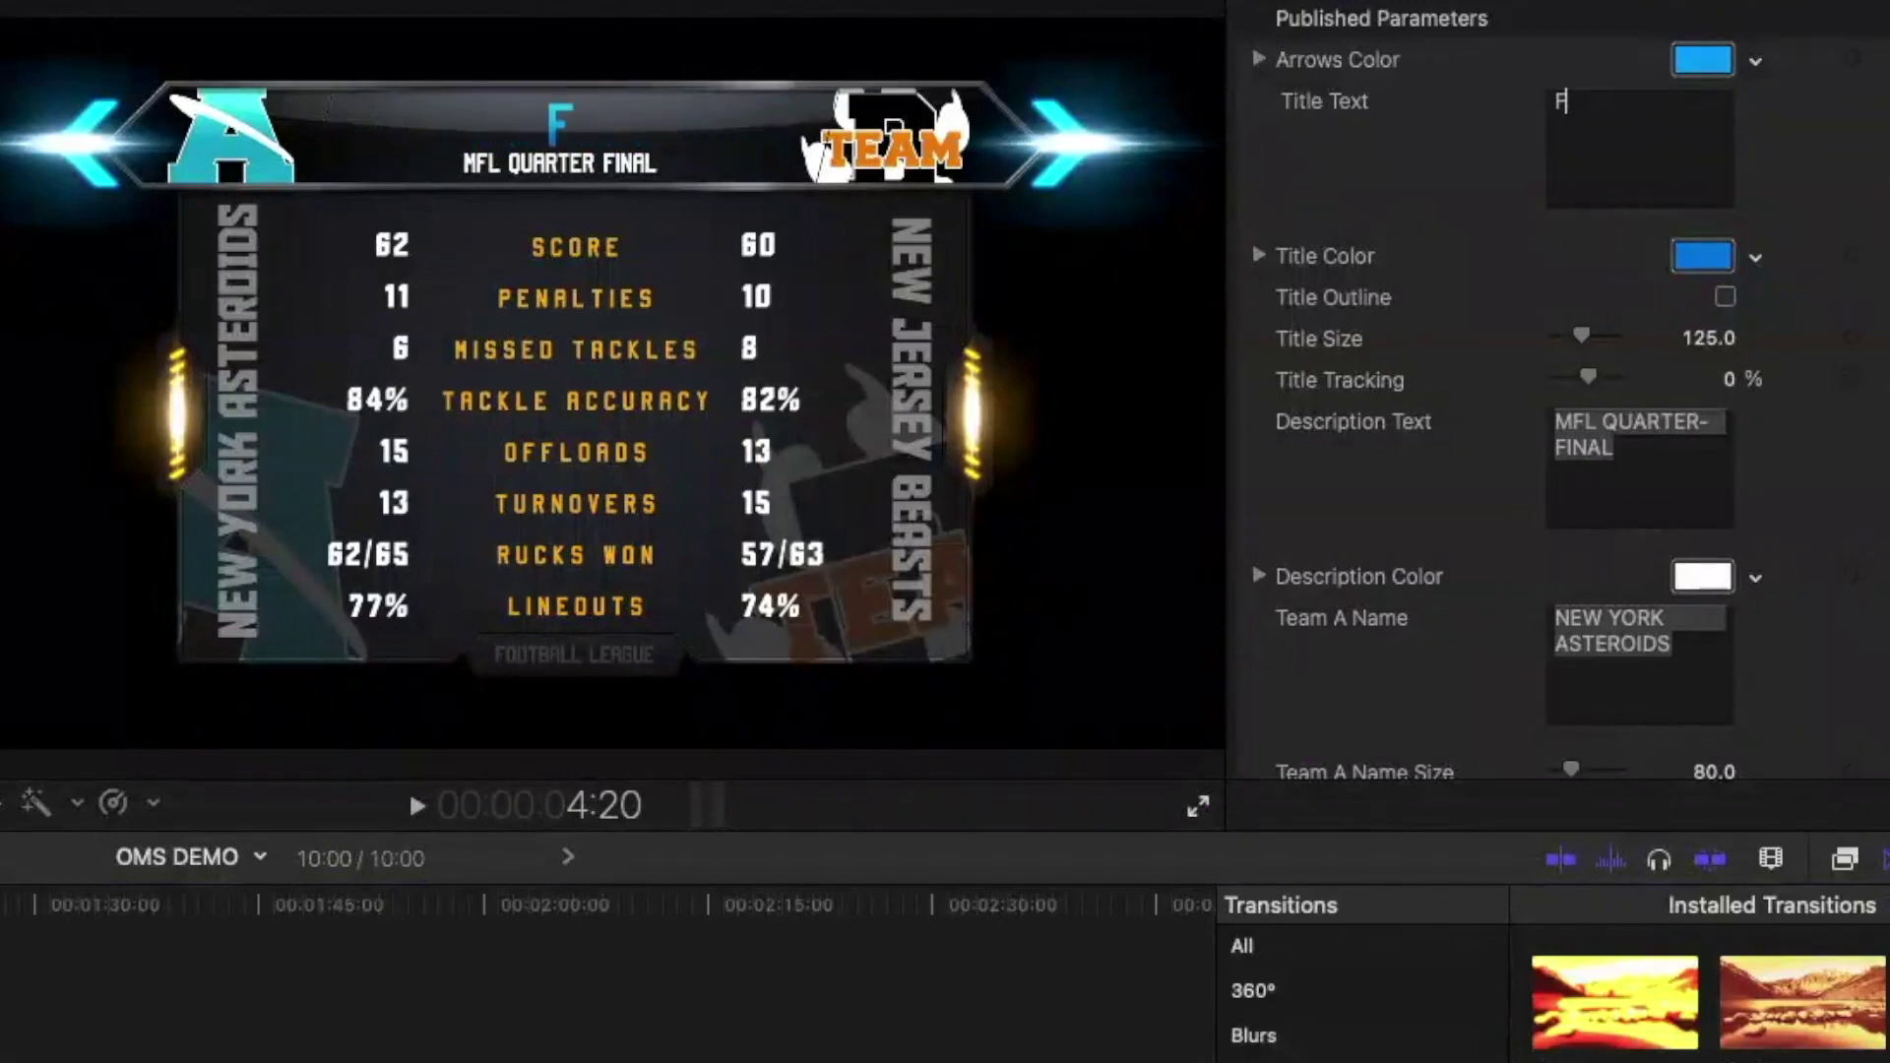
{"action": "type", "text": "IGHTER MA"}
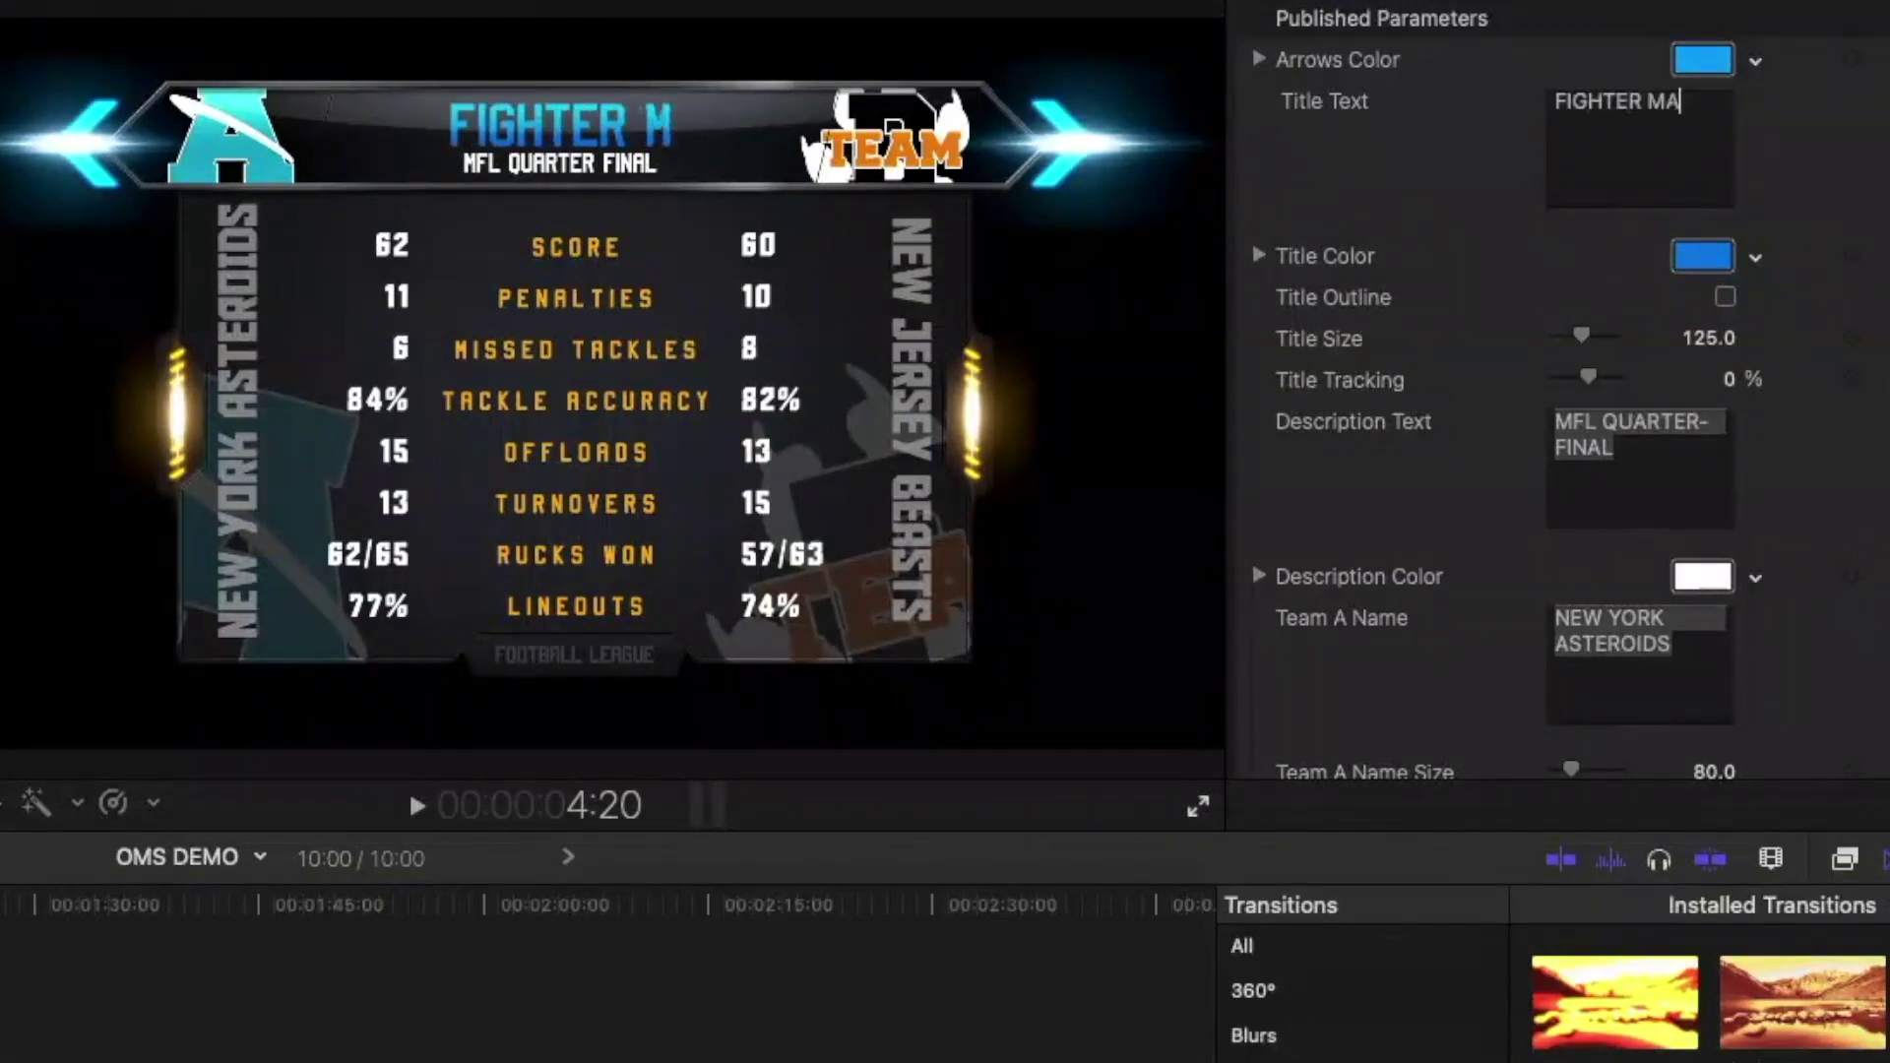
{"action": "type", "text": "TCHUP"}
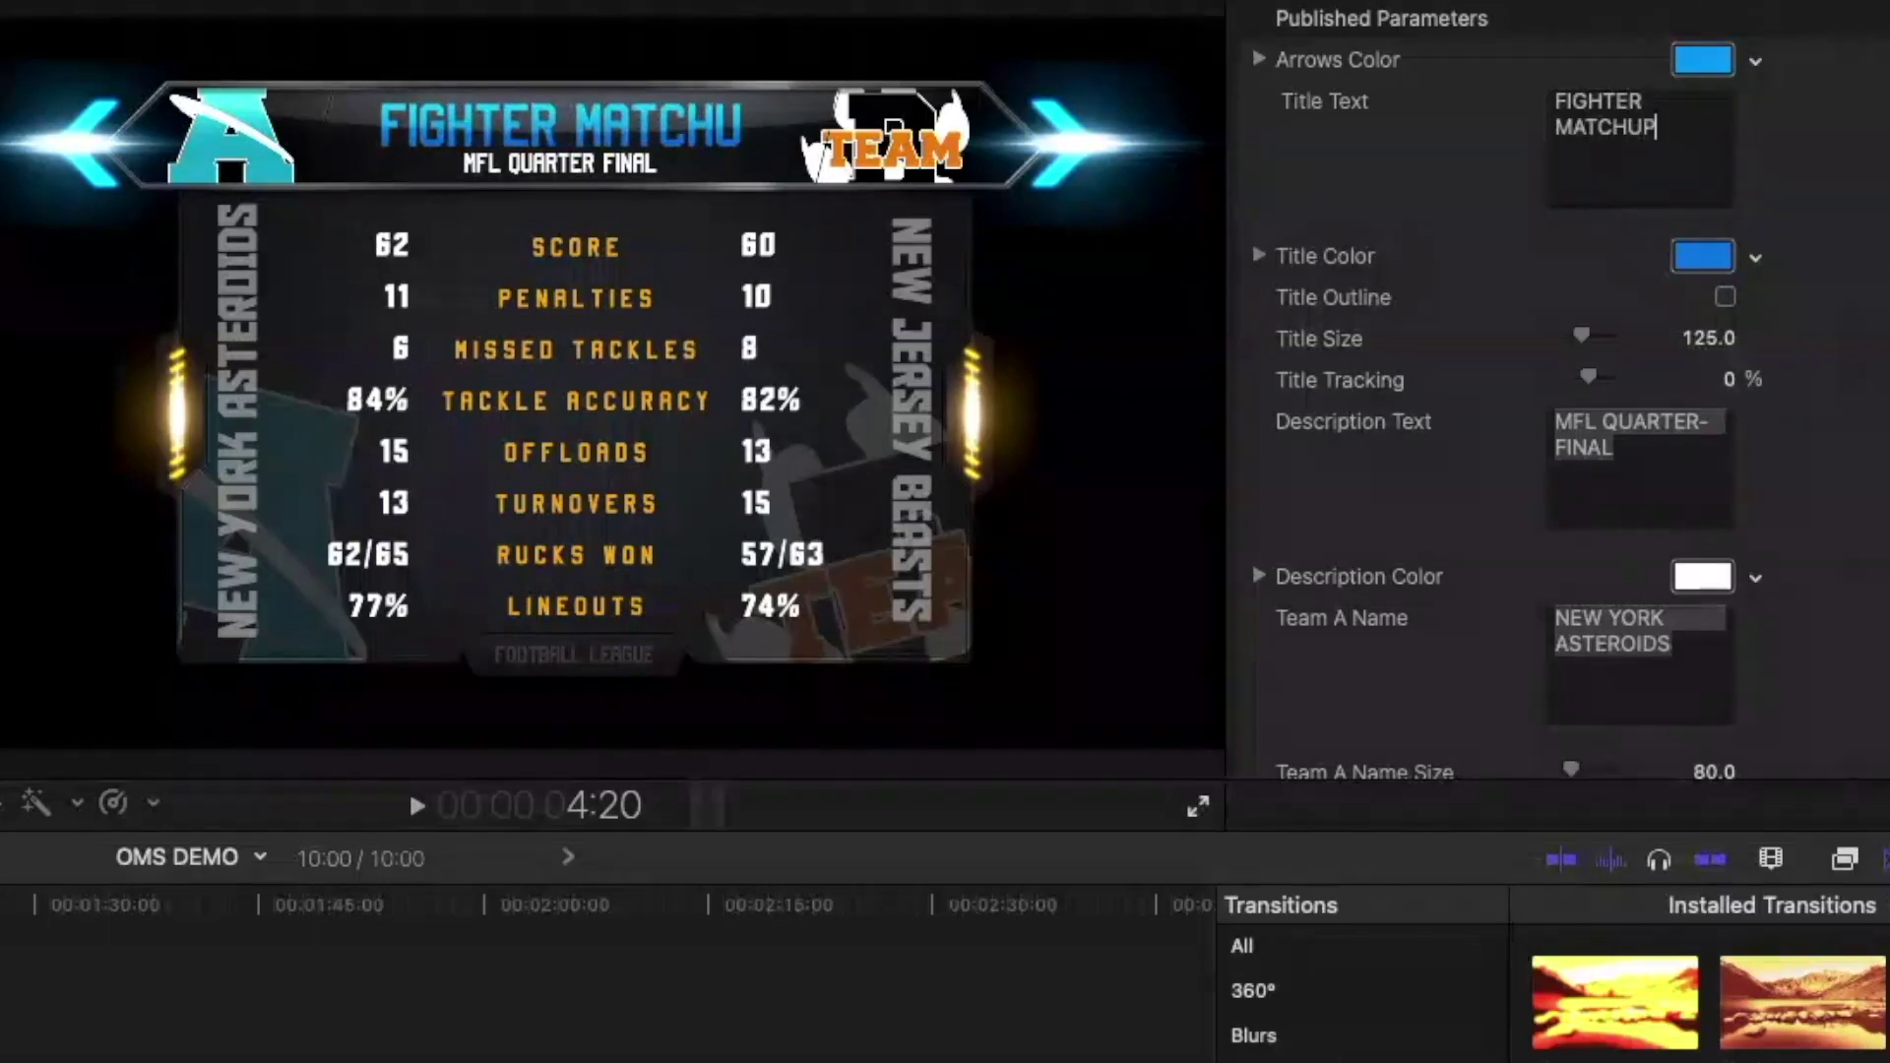
Change the Title Color of the FIGHTER MATCHUP heading to dark red.
{"action": "left_click", "coordinate": [1757, 260]}
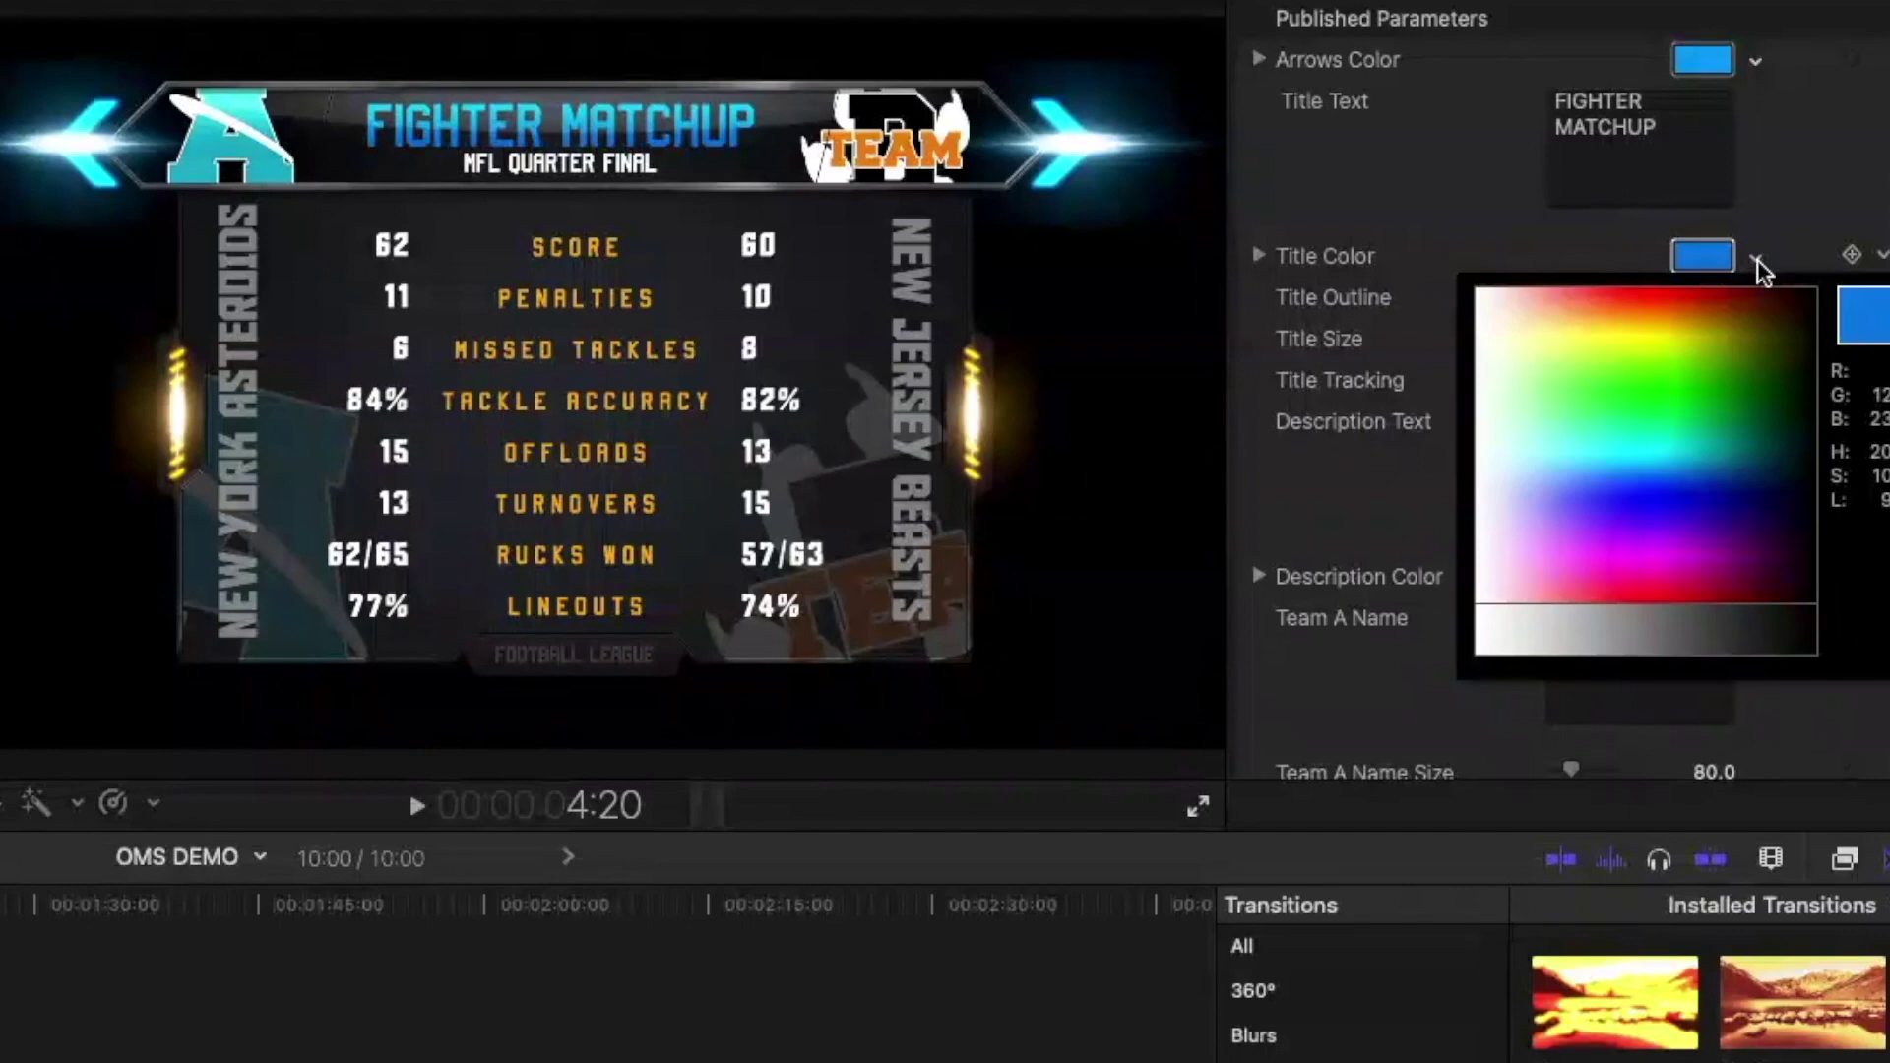
{"action": "left_click", "coordinate": [1689, 309]}
{"action": "left_click_drag", "start_coordinate": [1689, 309], "coordinate": [1719, 310]}
{"action": "key", "text": "Escape"}
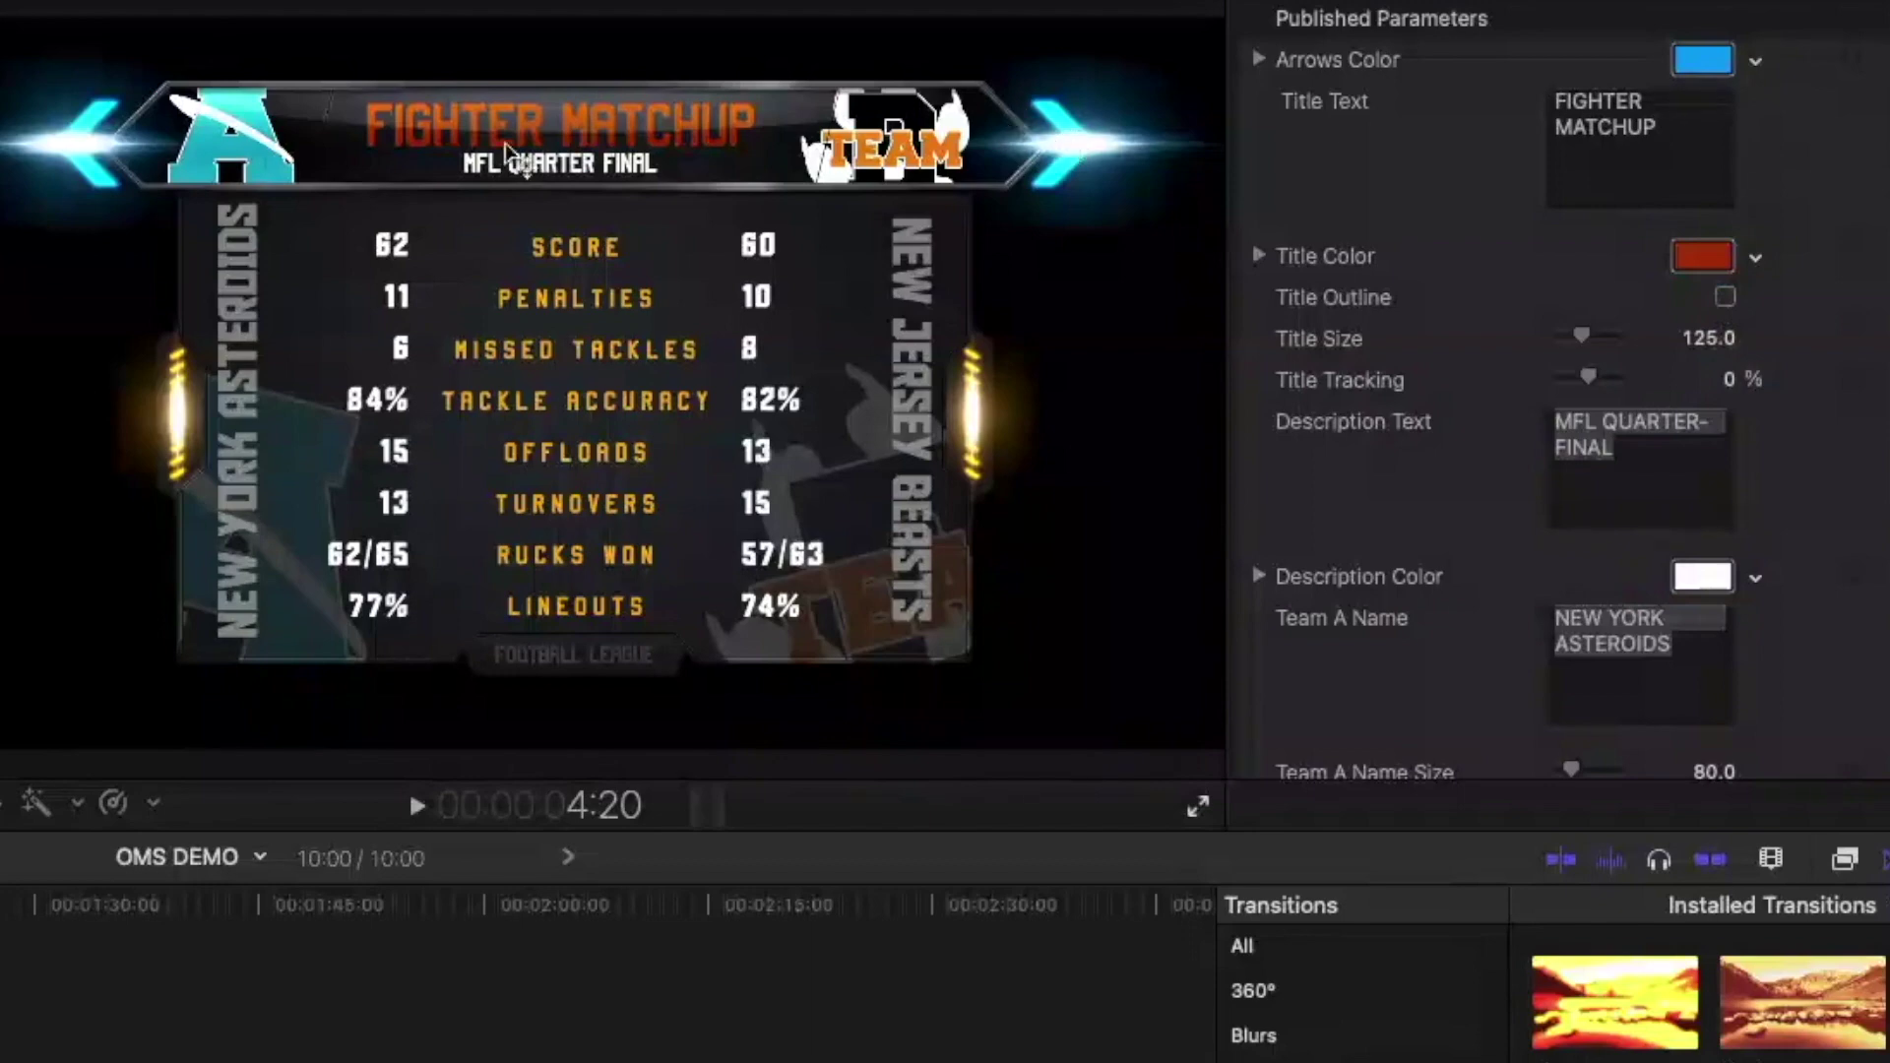
Set the Arrows Color to a dark red similar to the heading.
{"action": "left_click", "coordinate": [1756, 61]}
{"action": "left_click", "coordinate": [1718, 102]}
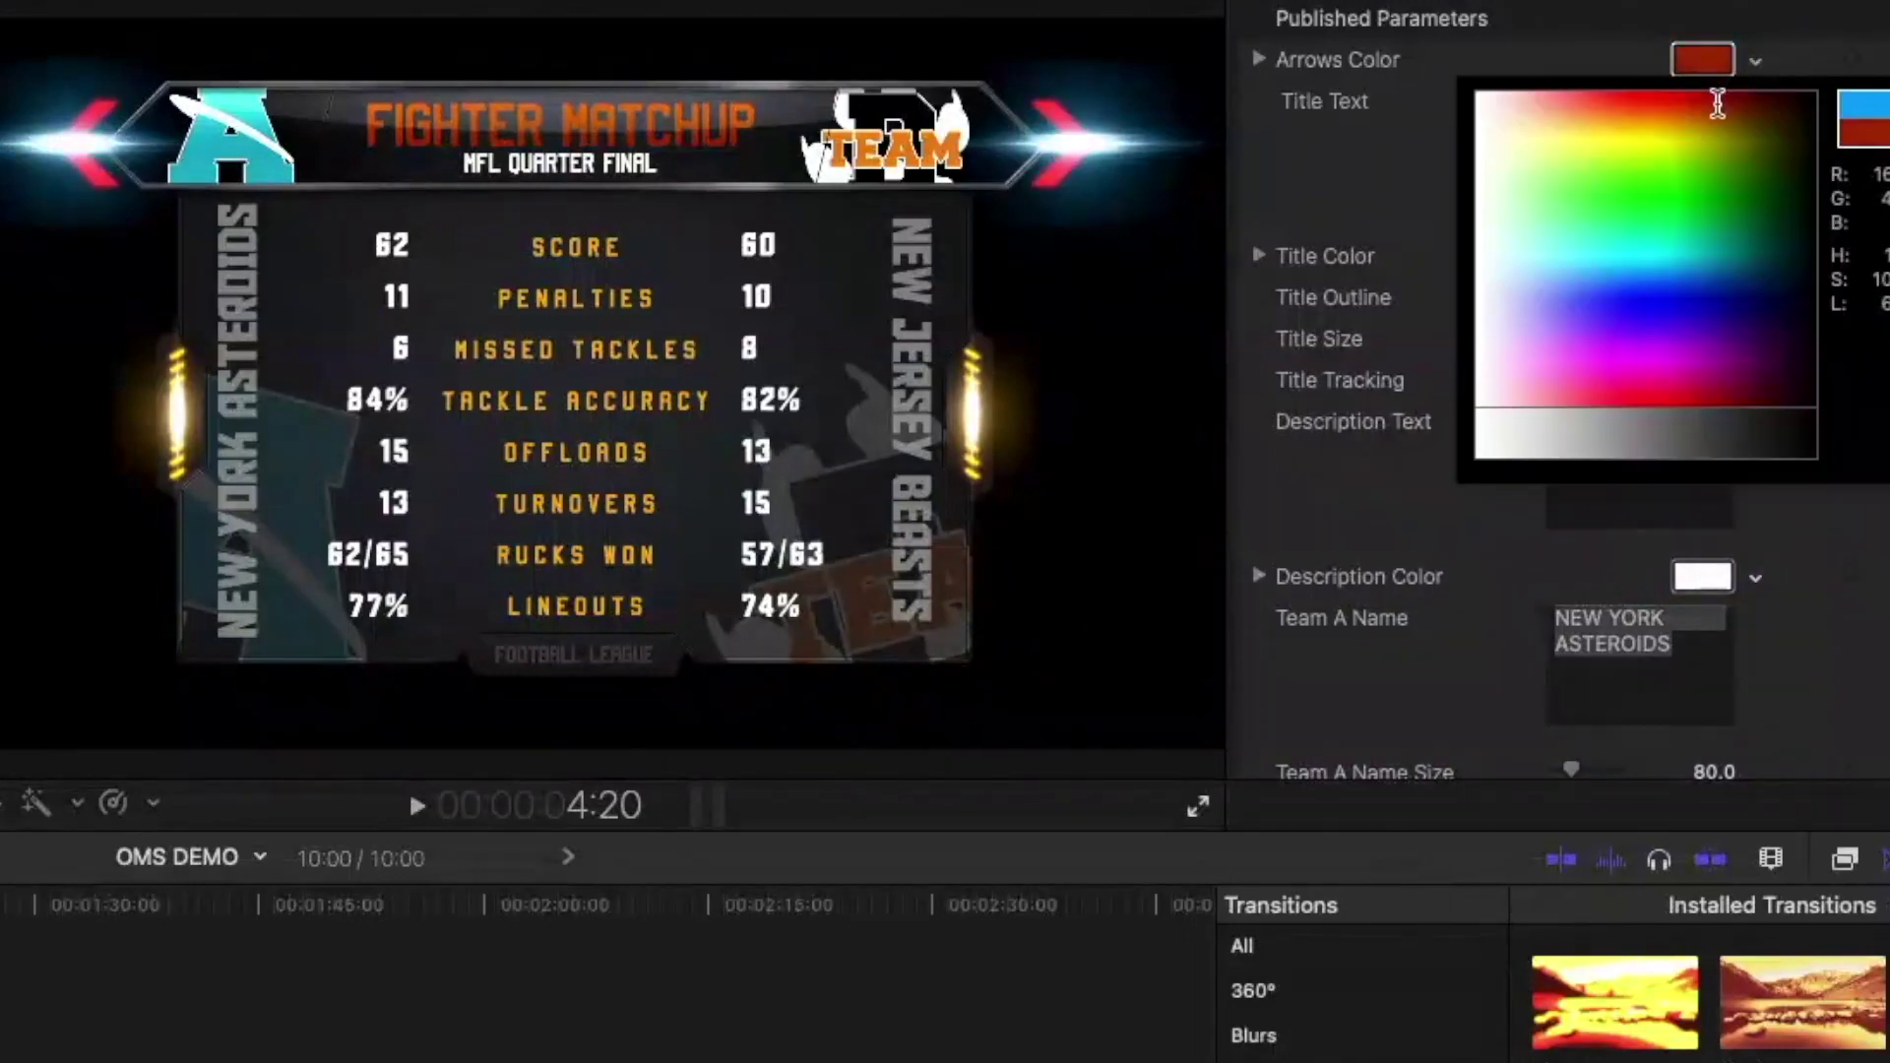
{"action": "left_click", "coordinate": [507, 169]}
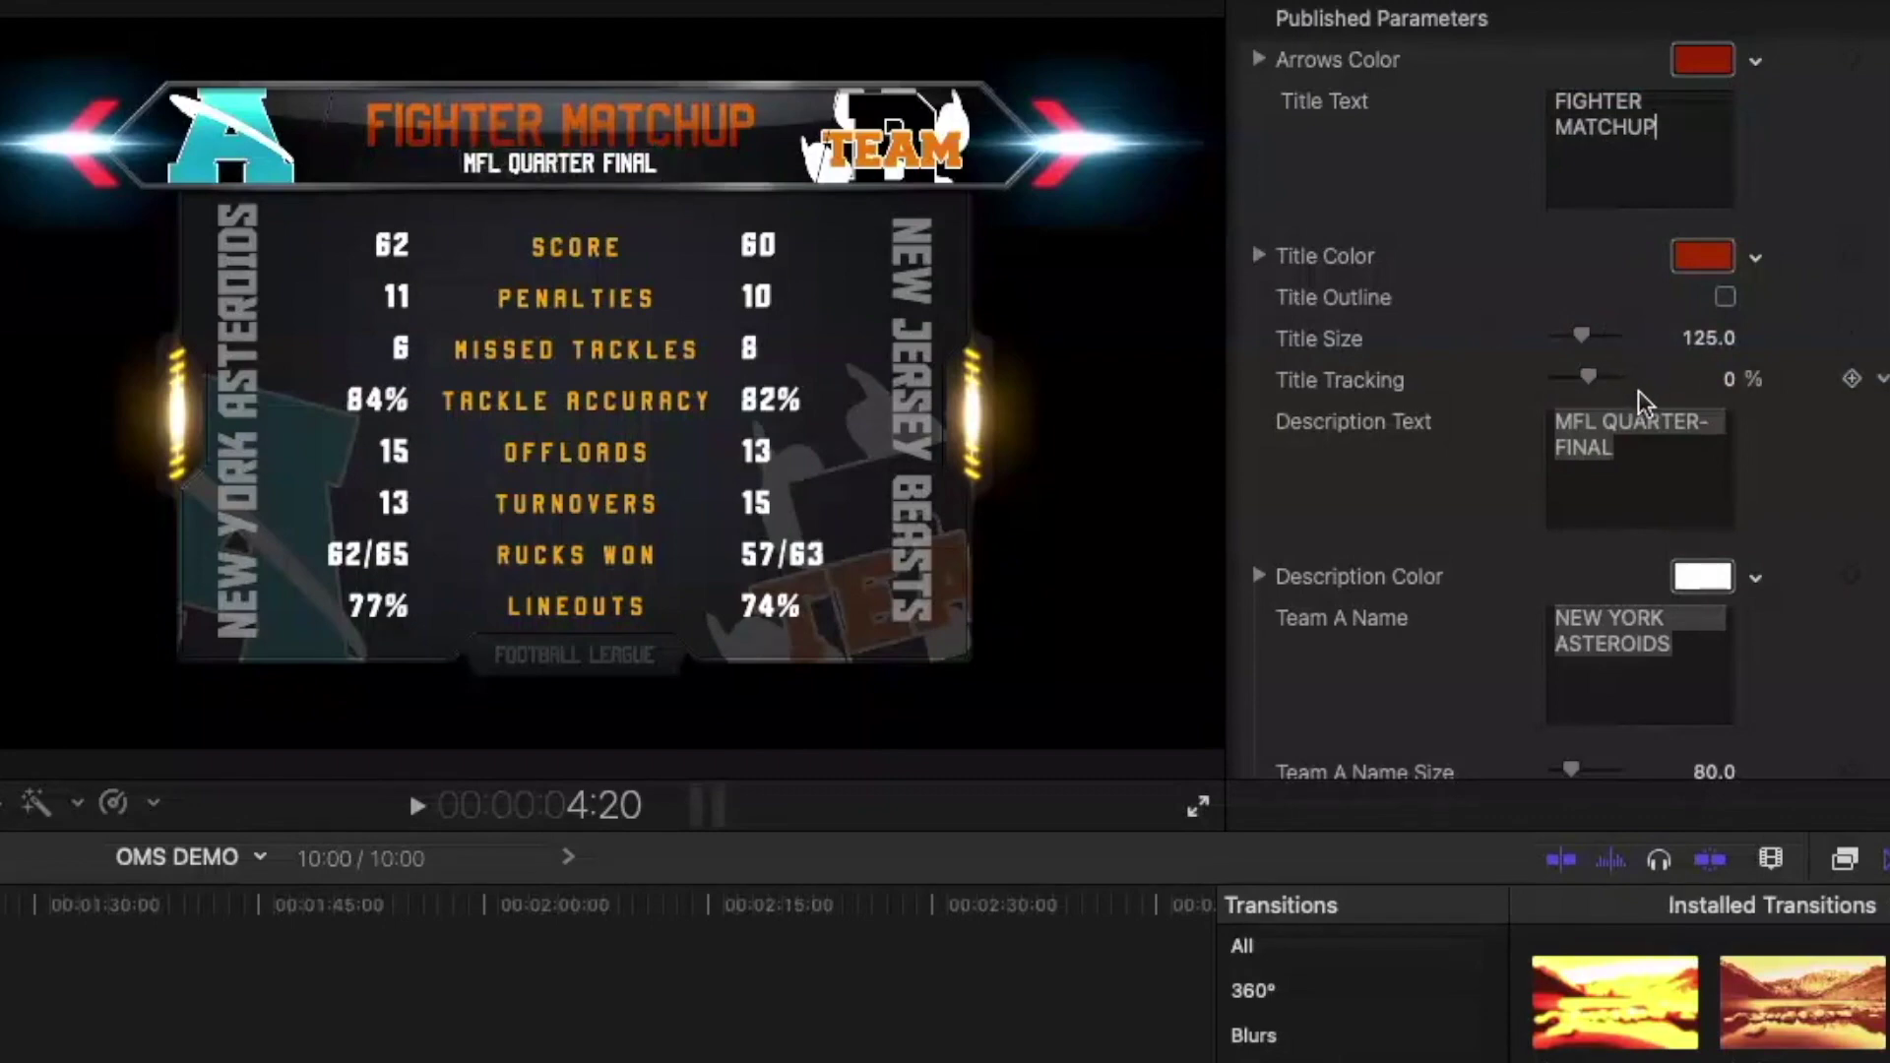
Clear the title's Description Text and Team A Name so both are blank.
{"action": "left_click", "coordinate": [1628, 447]}
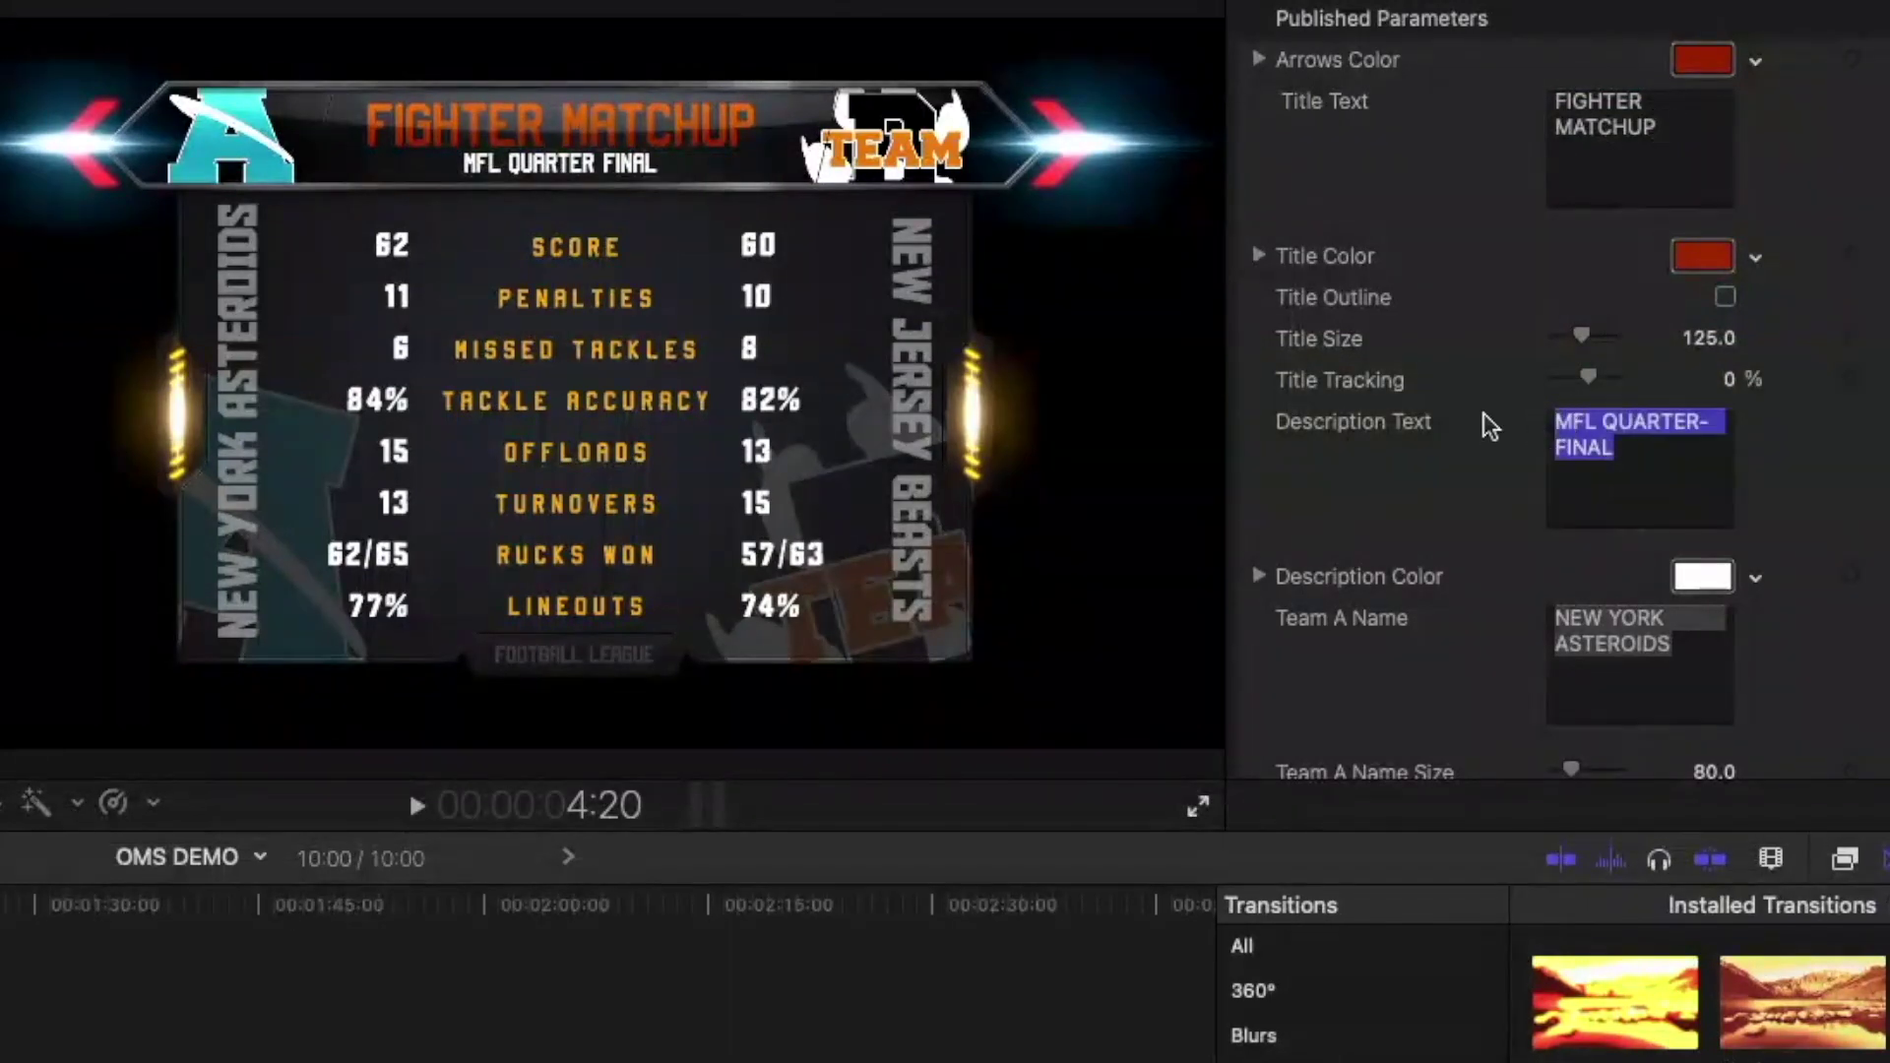
{"action": "key", "text": "BackSpace"}
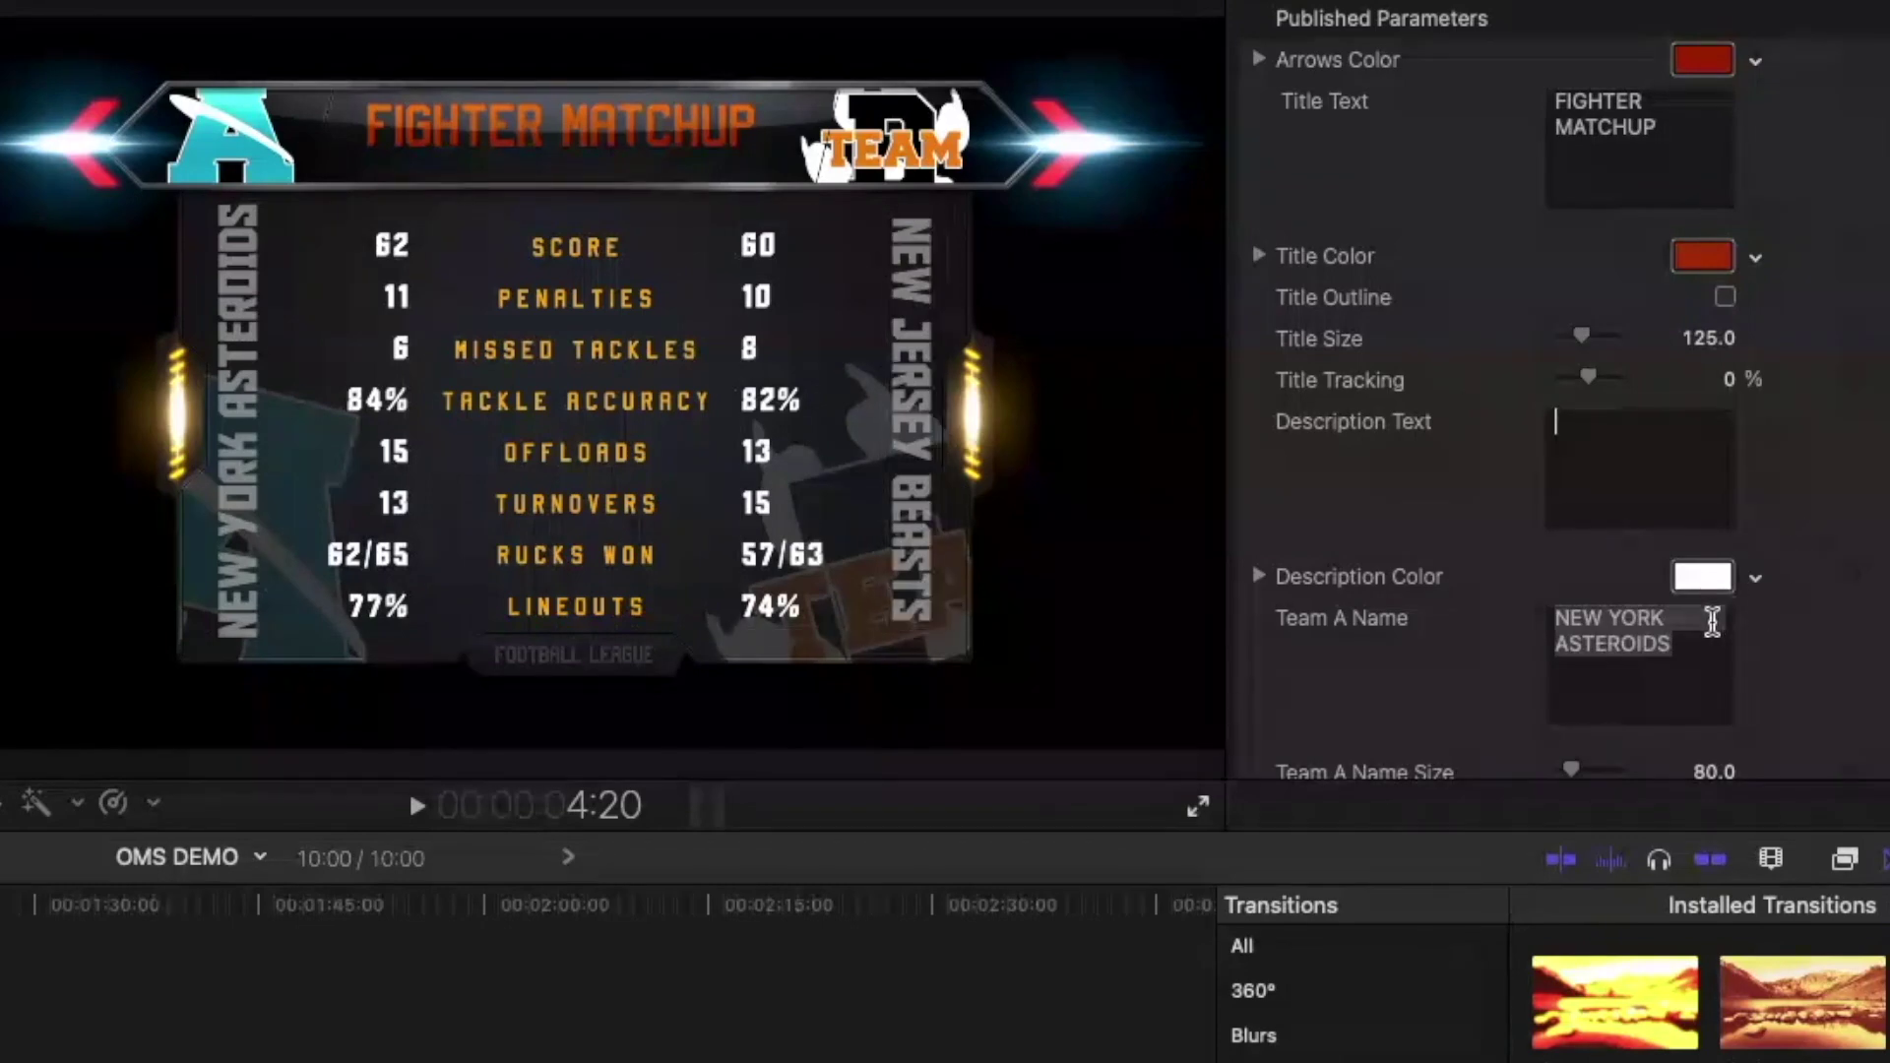
{"action": "left_click_drag", "start_coordinate": [1682, 654], "coordinate": [1561, 591]}
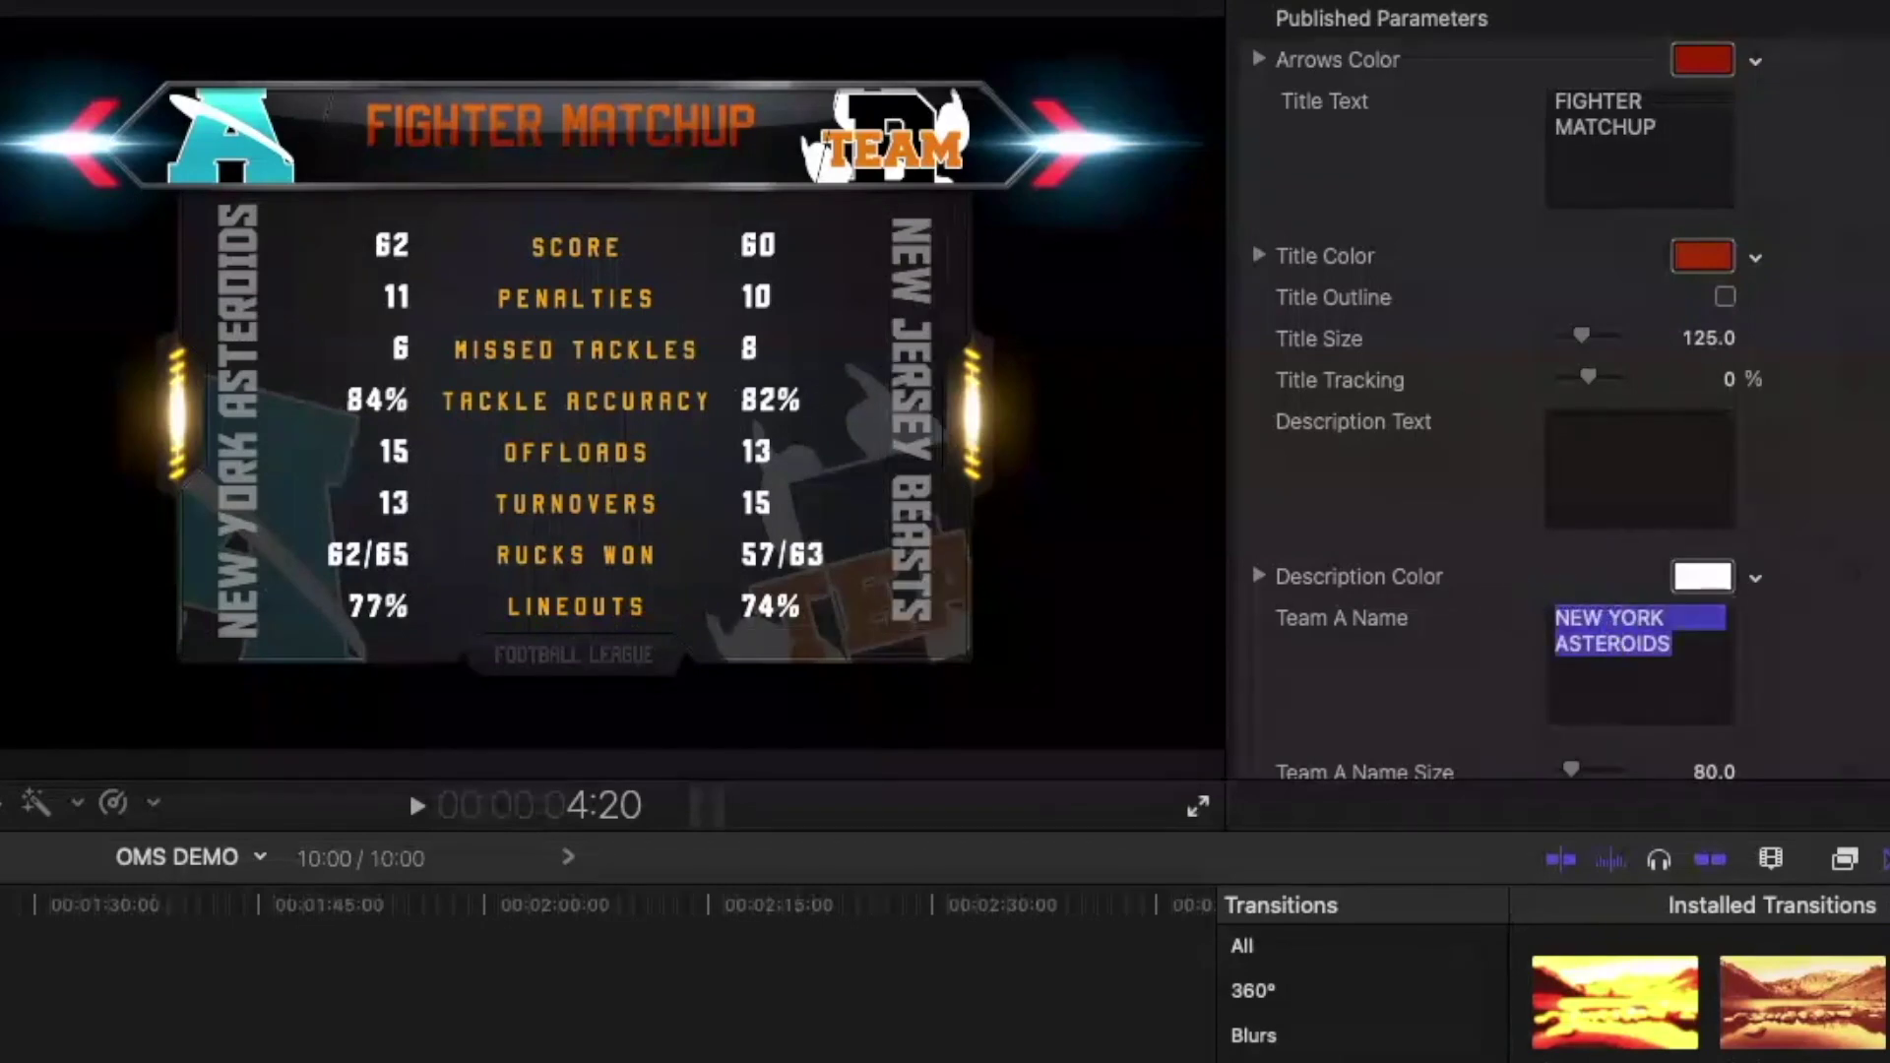
{"action": "key", "text": "BackSpace"}
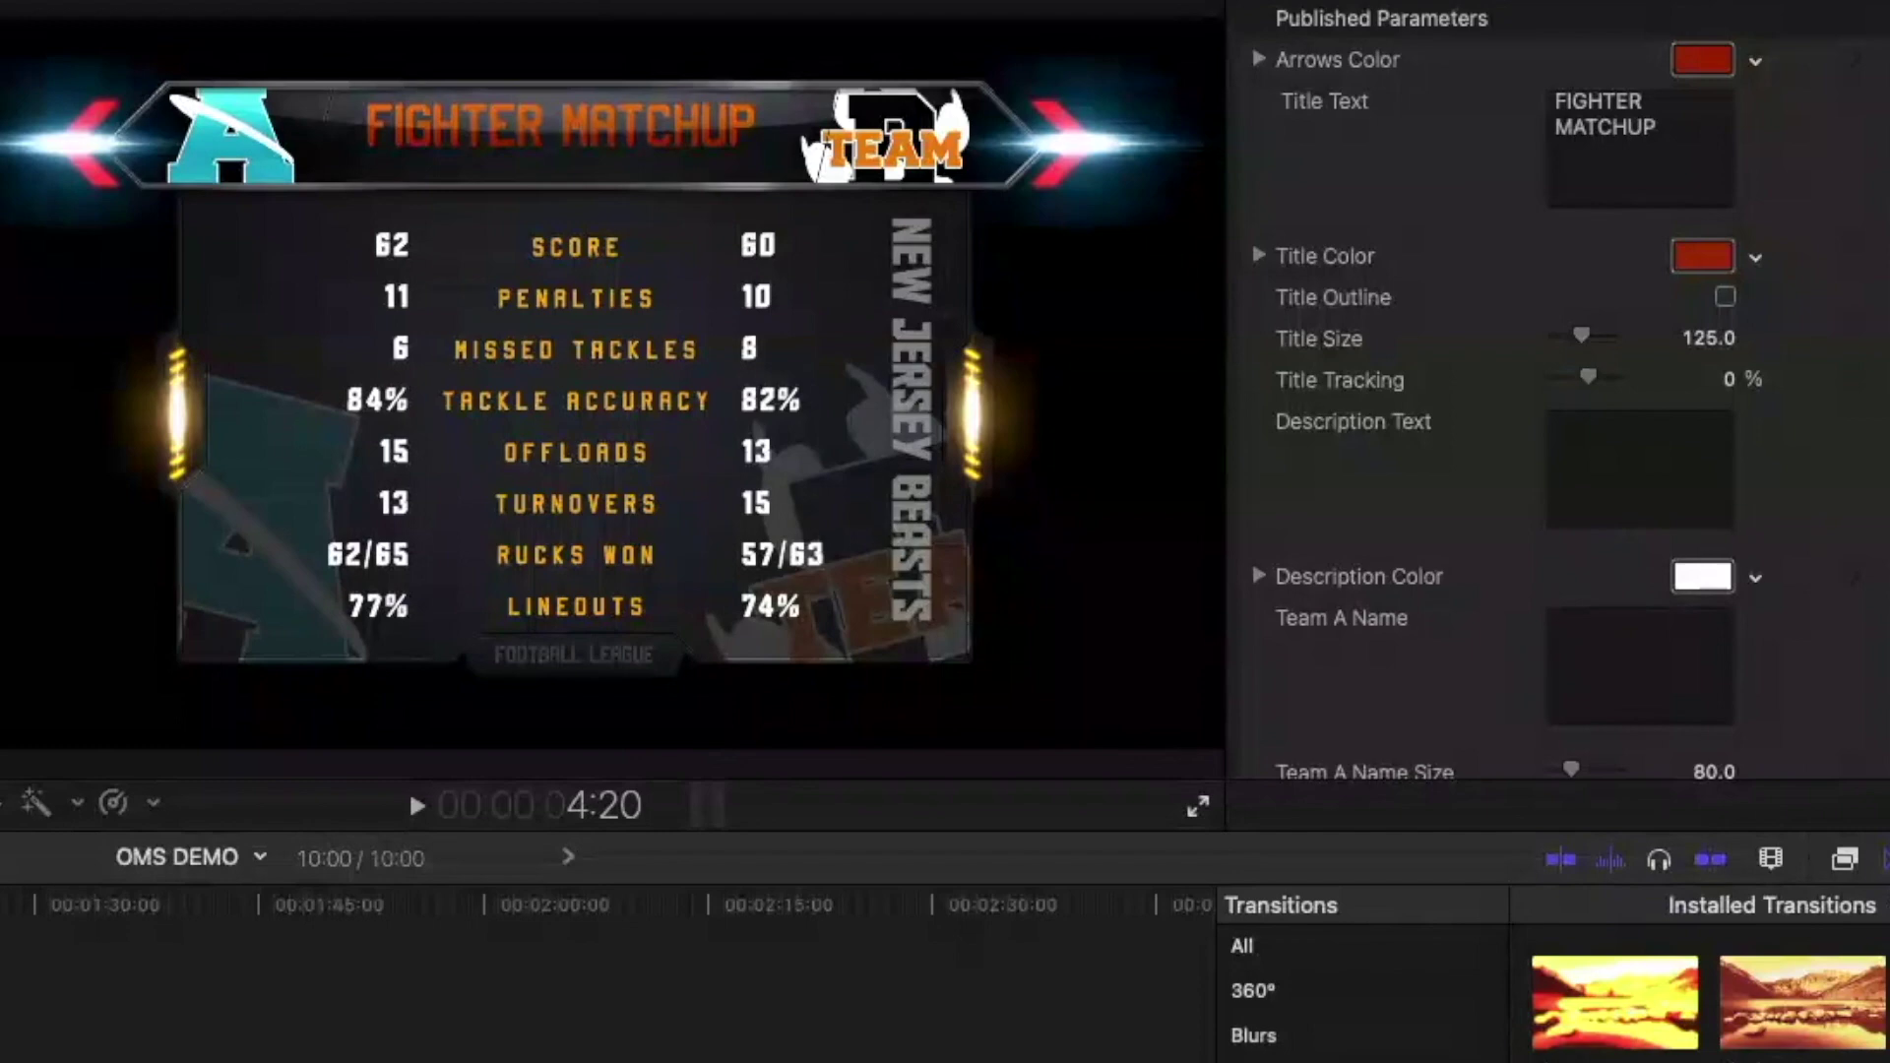
Apply the round SICP logo from the library's Stills collection as the title clip's Team A Logo.
{"action": "scroll", "coordinate": [1565, 394], "scroll_direction": "down", "scroll_amount": 10}
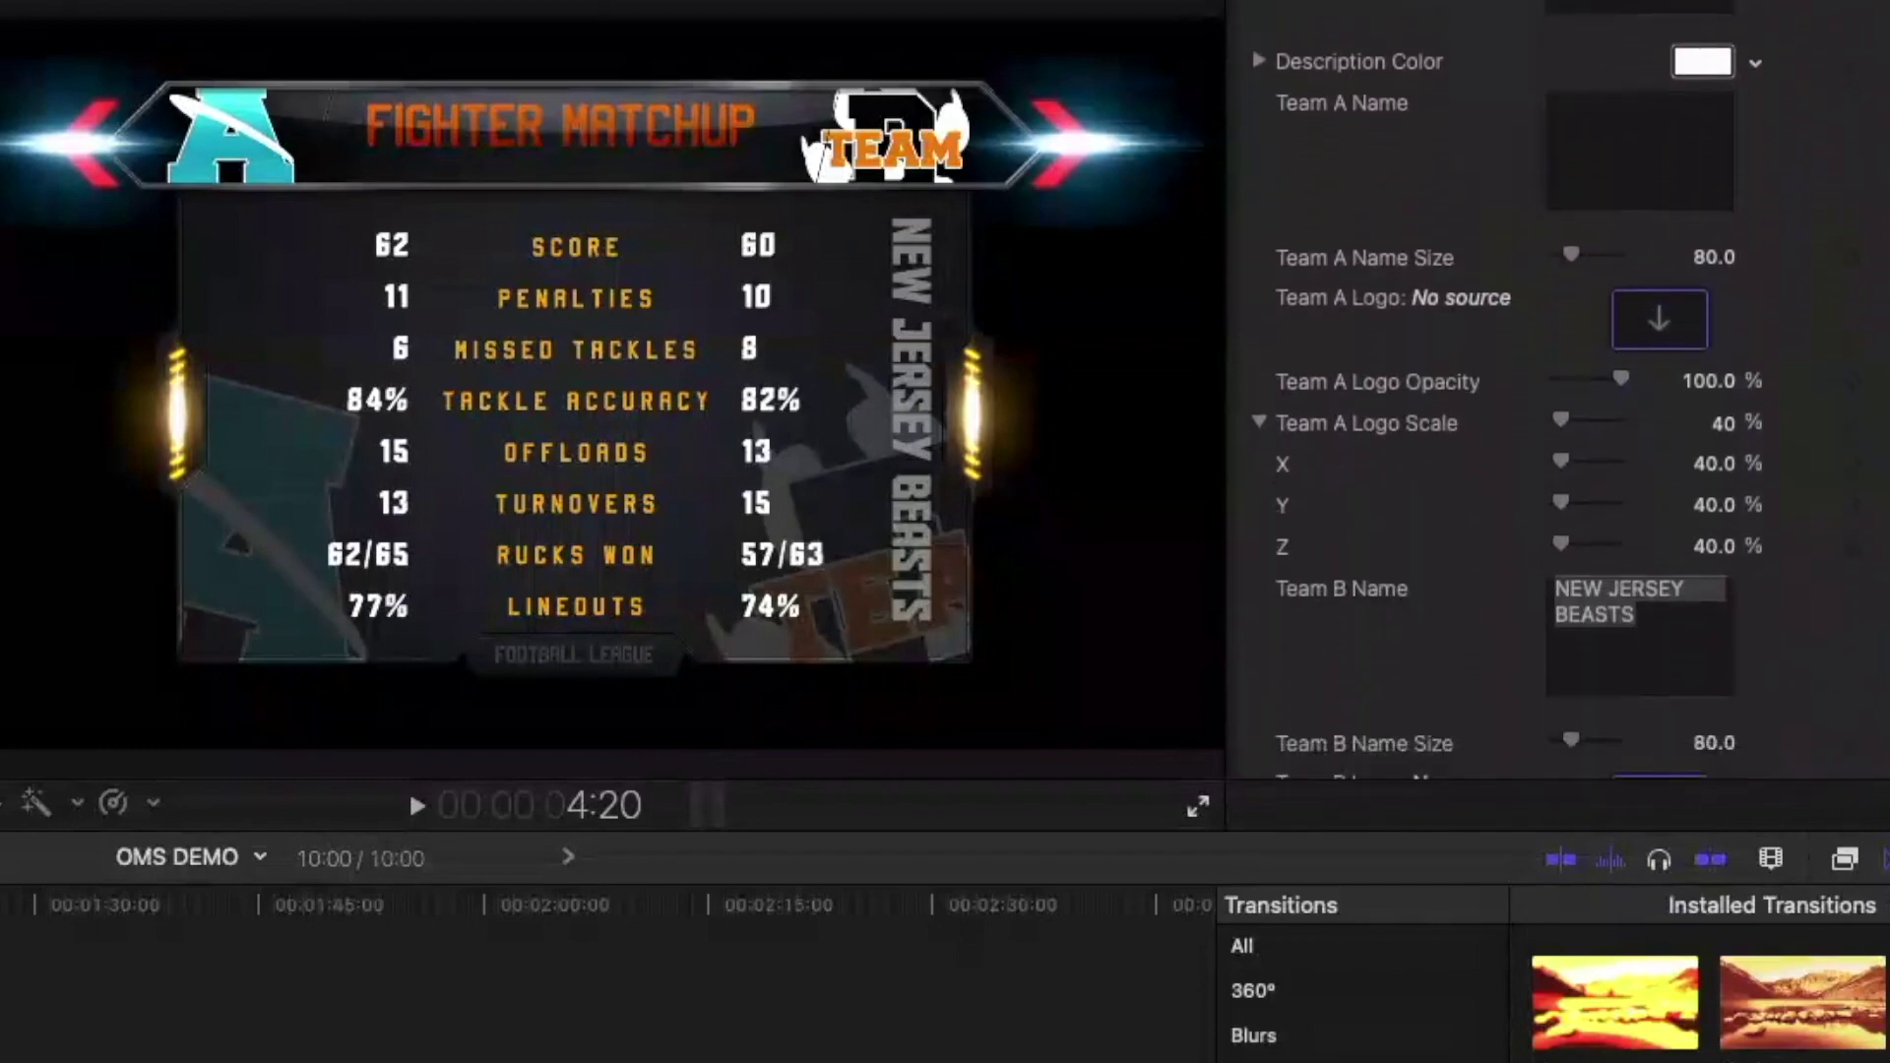
{"action": "scroll", "coordinate": [1566, 394], "scroll_direction": "down", "scroll_amount": 1}
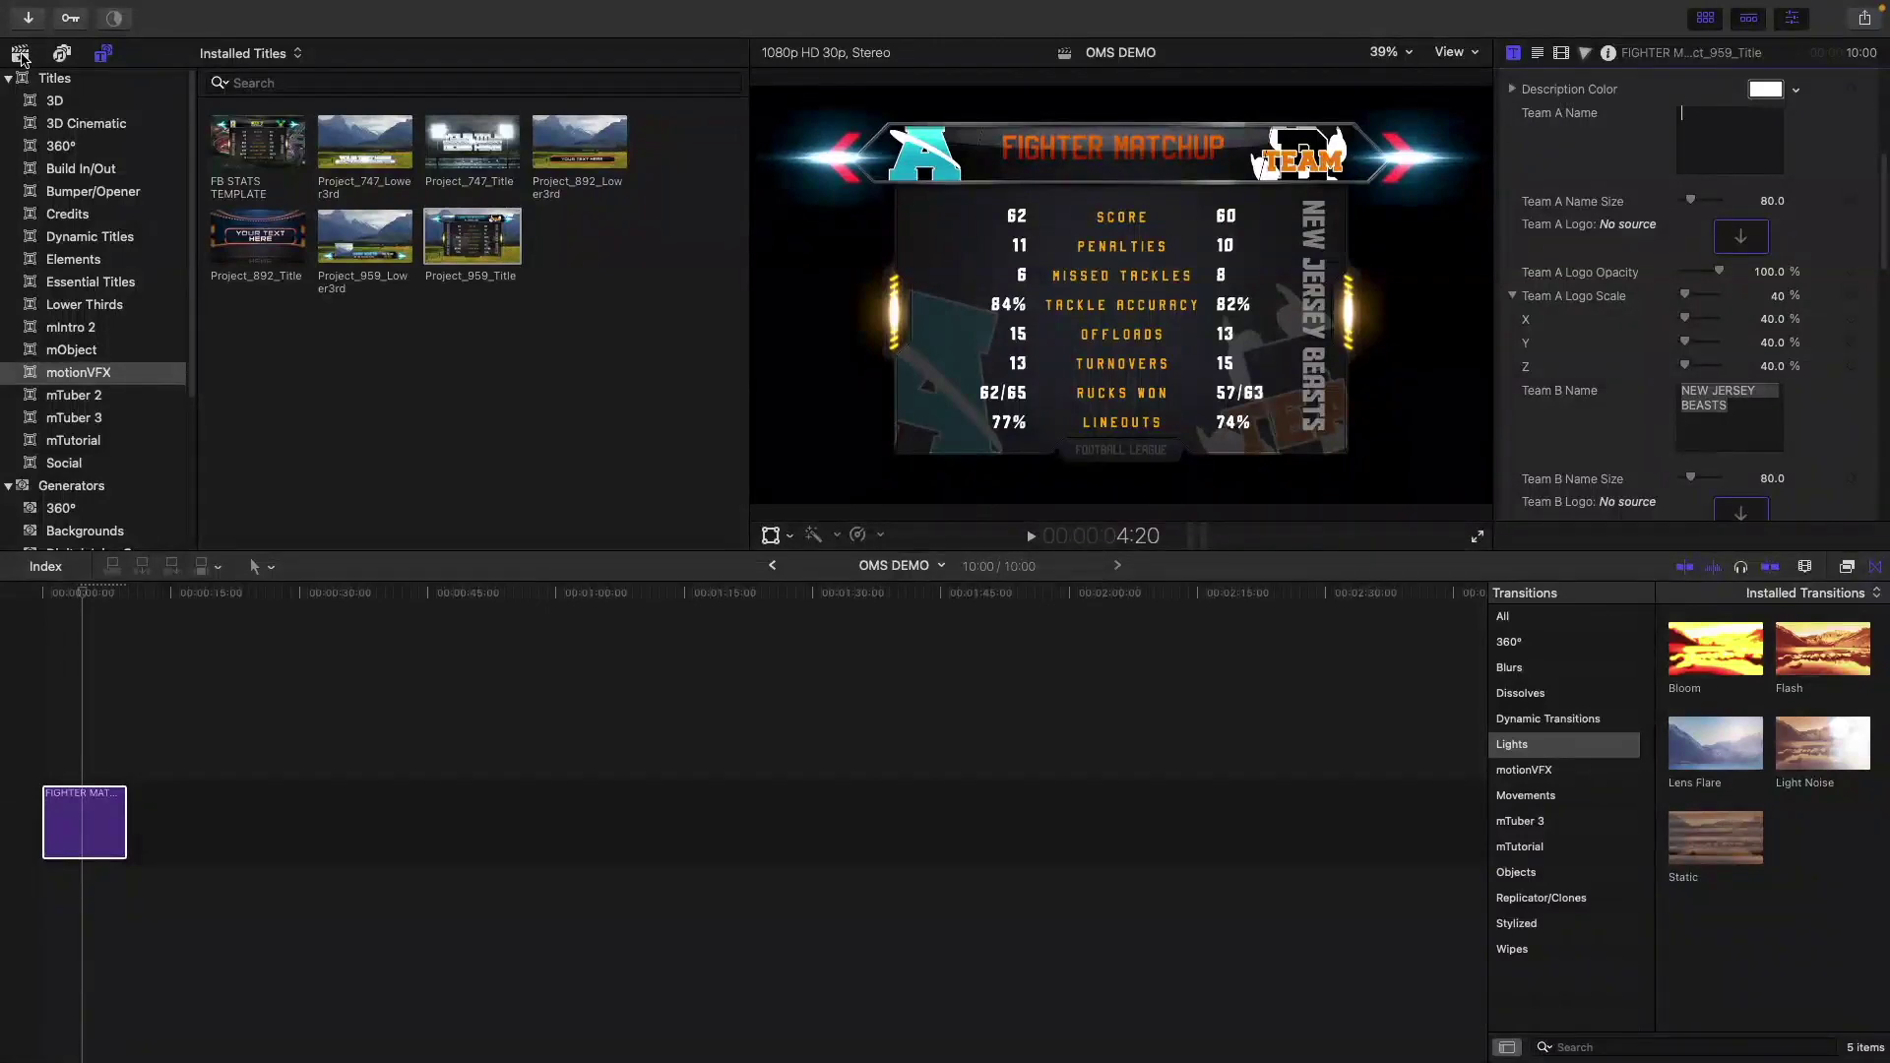
{"action": "left_click", "coordinate": [104, 55]}
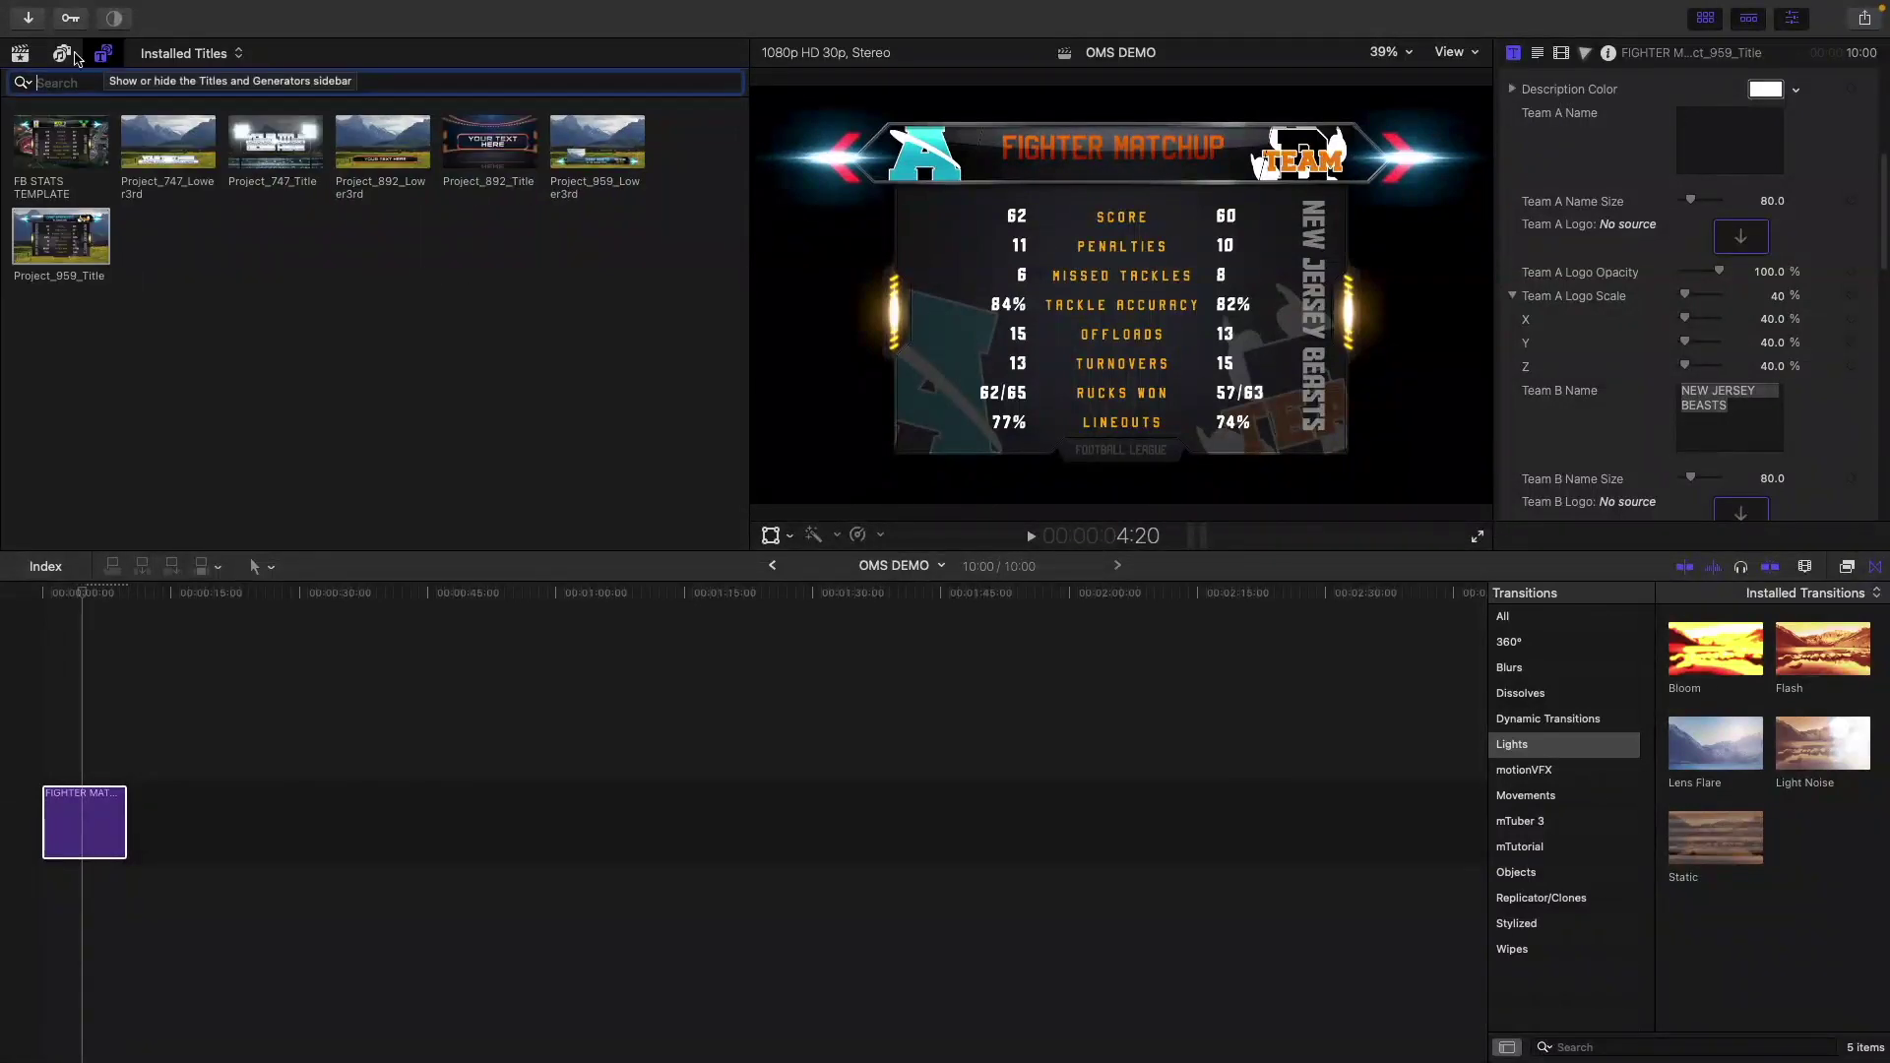
{"action": "left_click", "coordinate": [20, 54]}
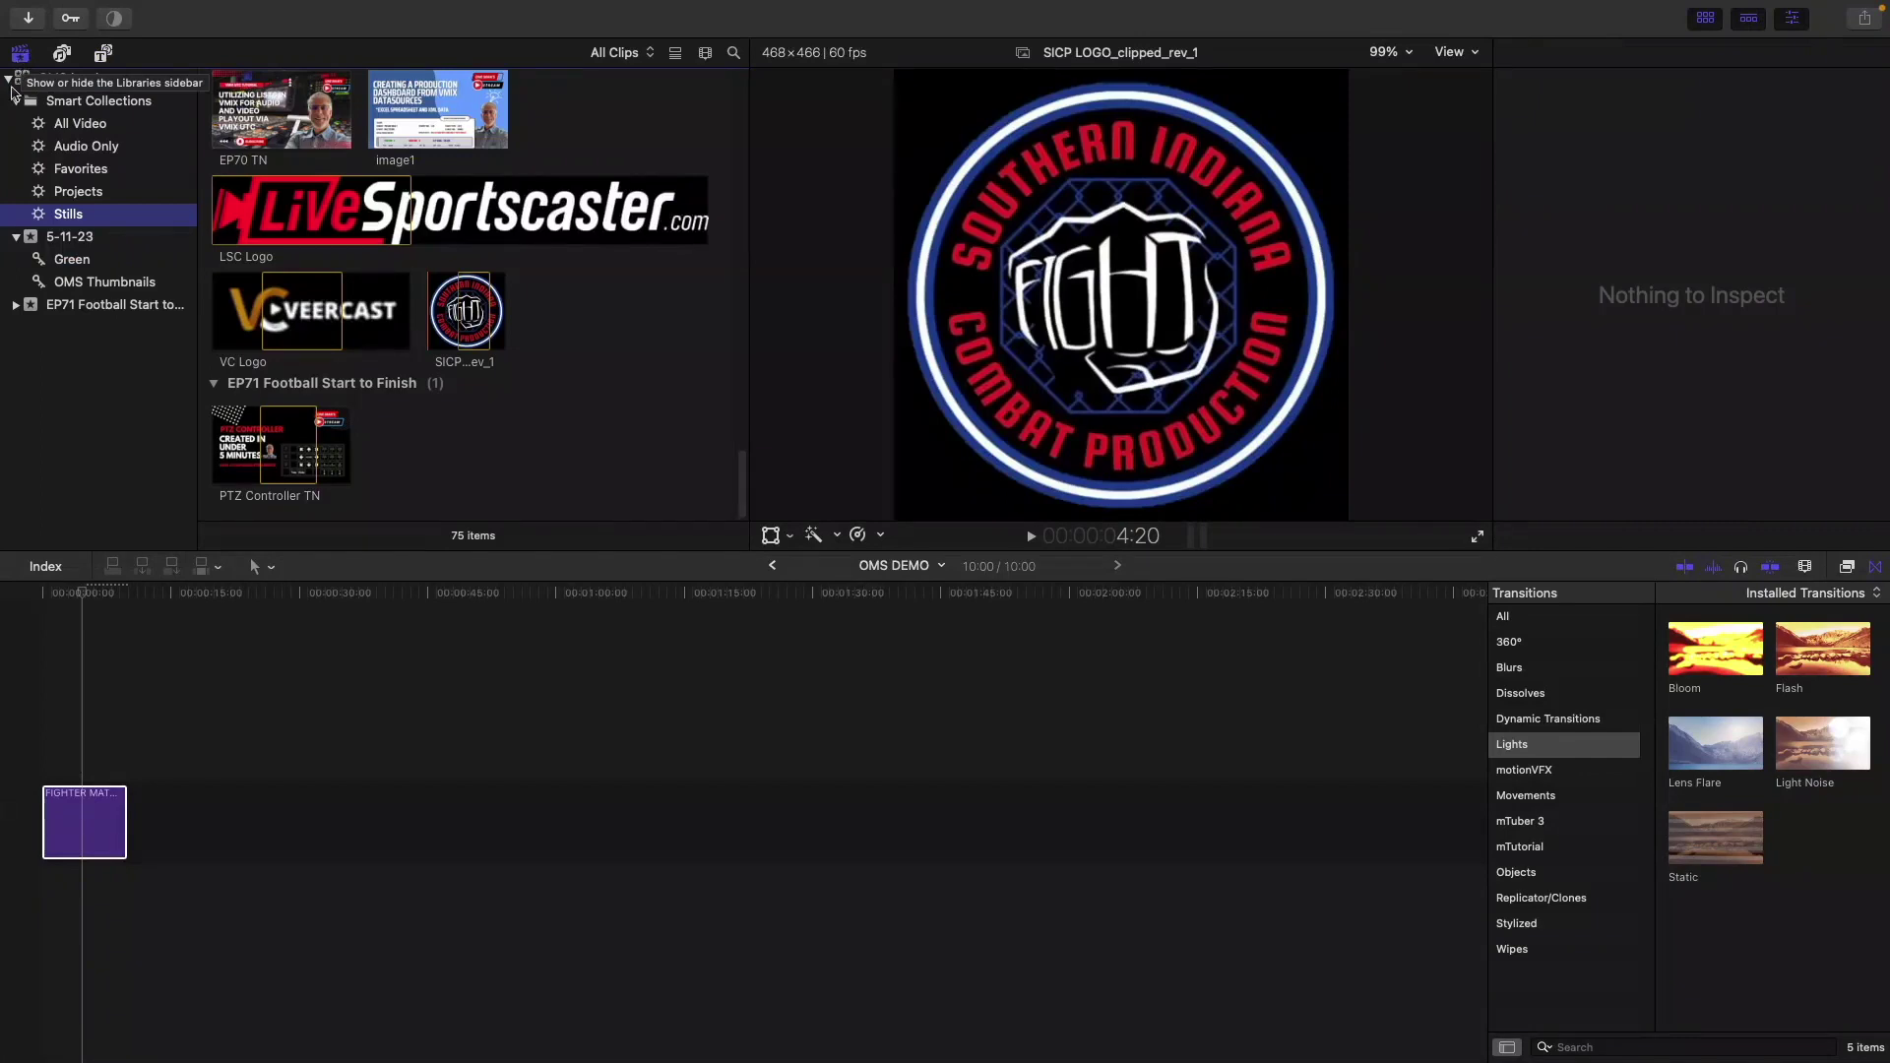
{"action": "left_click", "coordinate": [58, 210]}
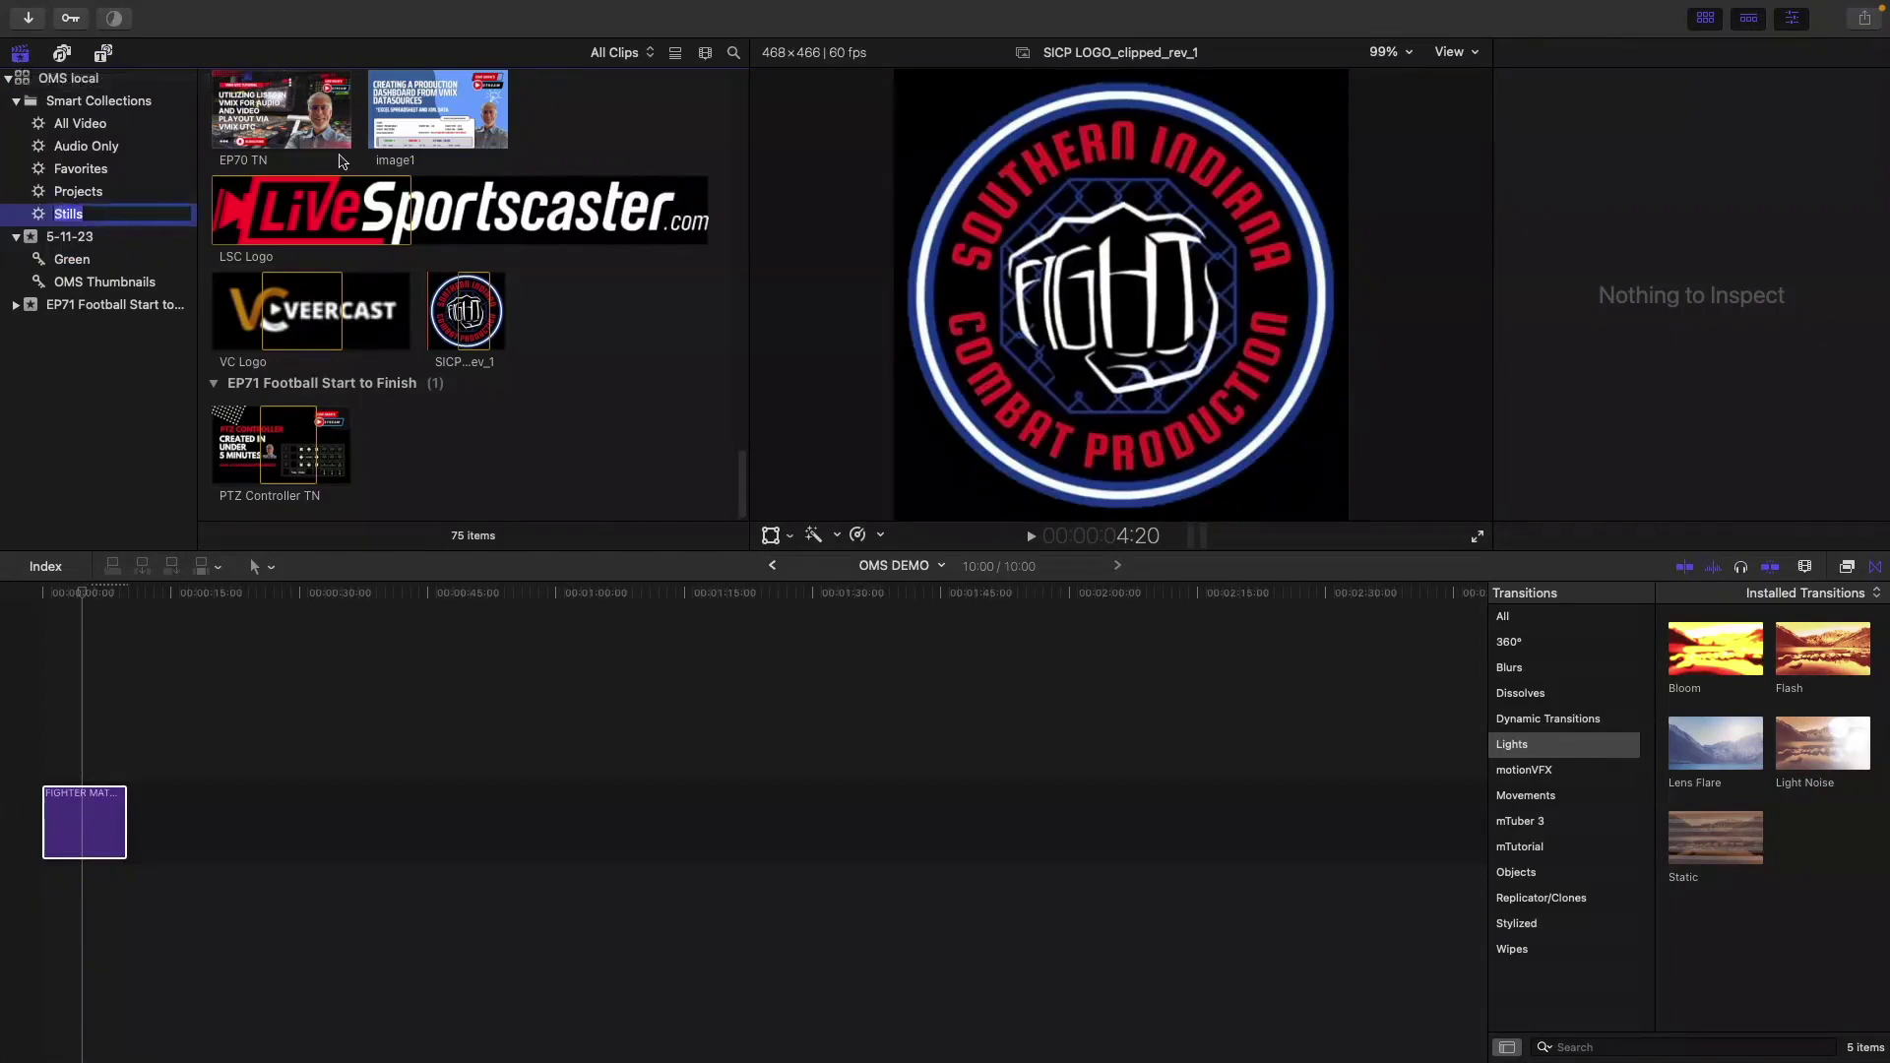
{"action": "left_click", "coordinate": [465, 313]}
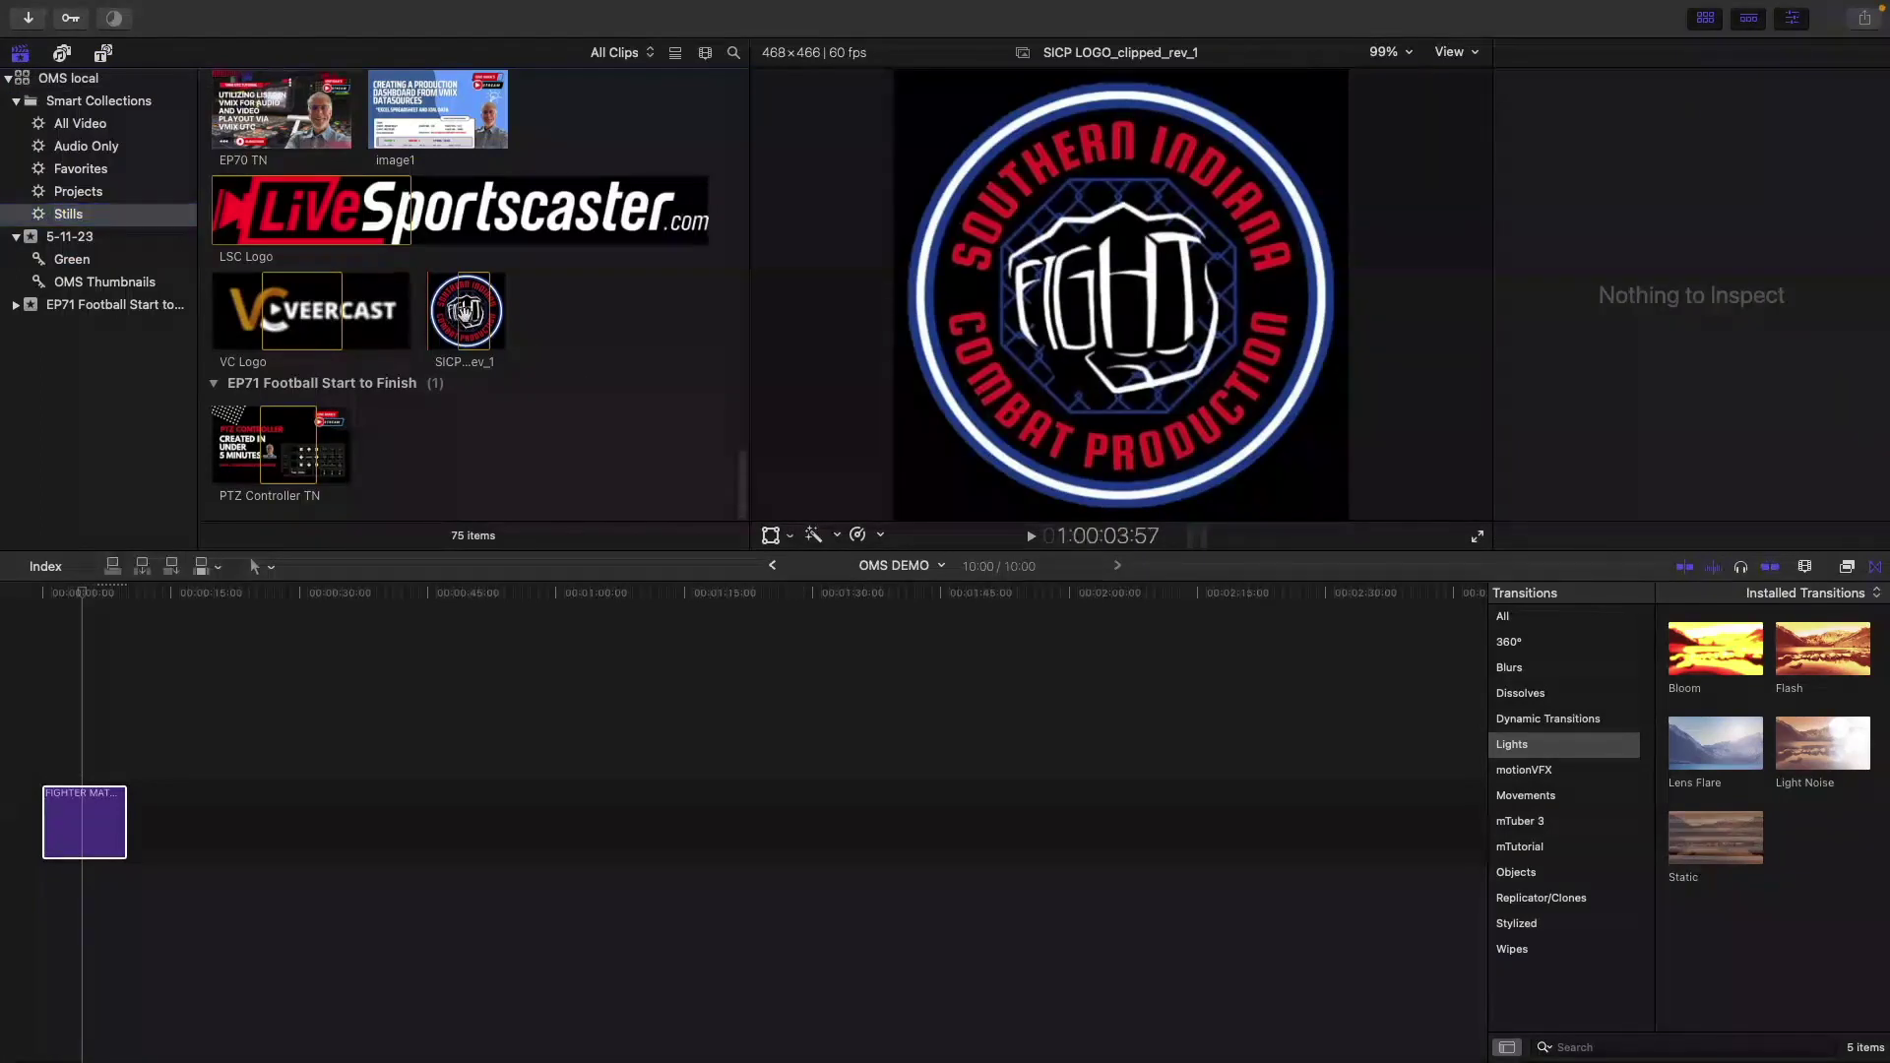
{"action": "left_click", "coordinate": [103, 821]}
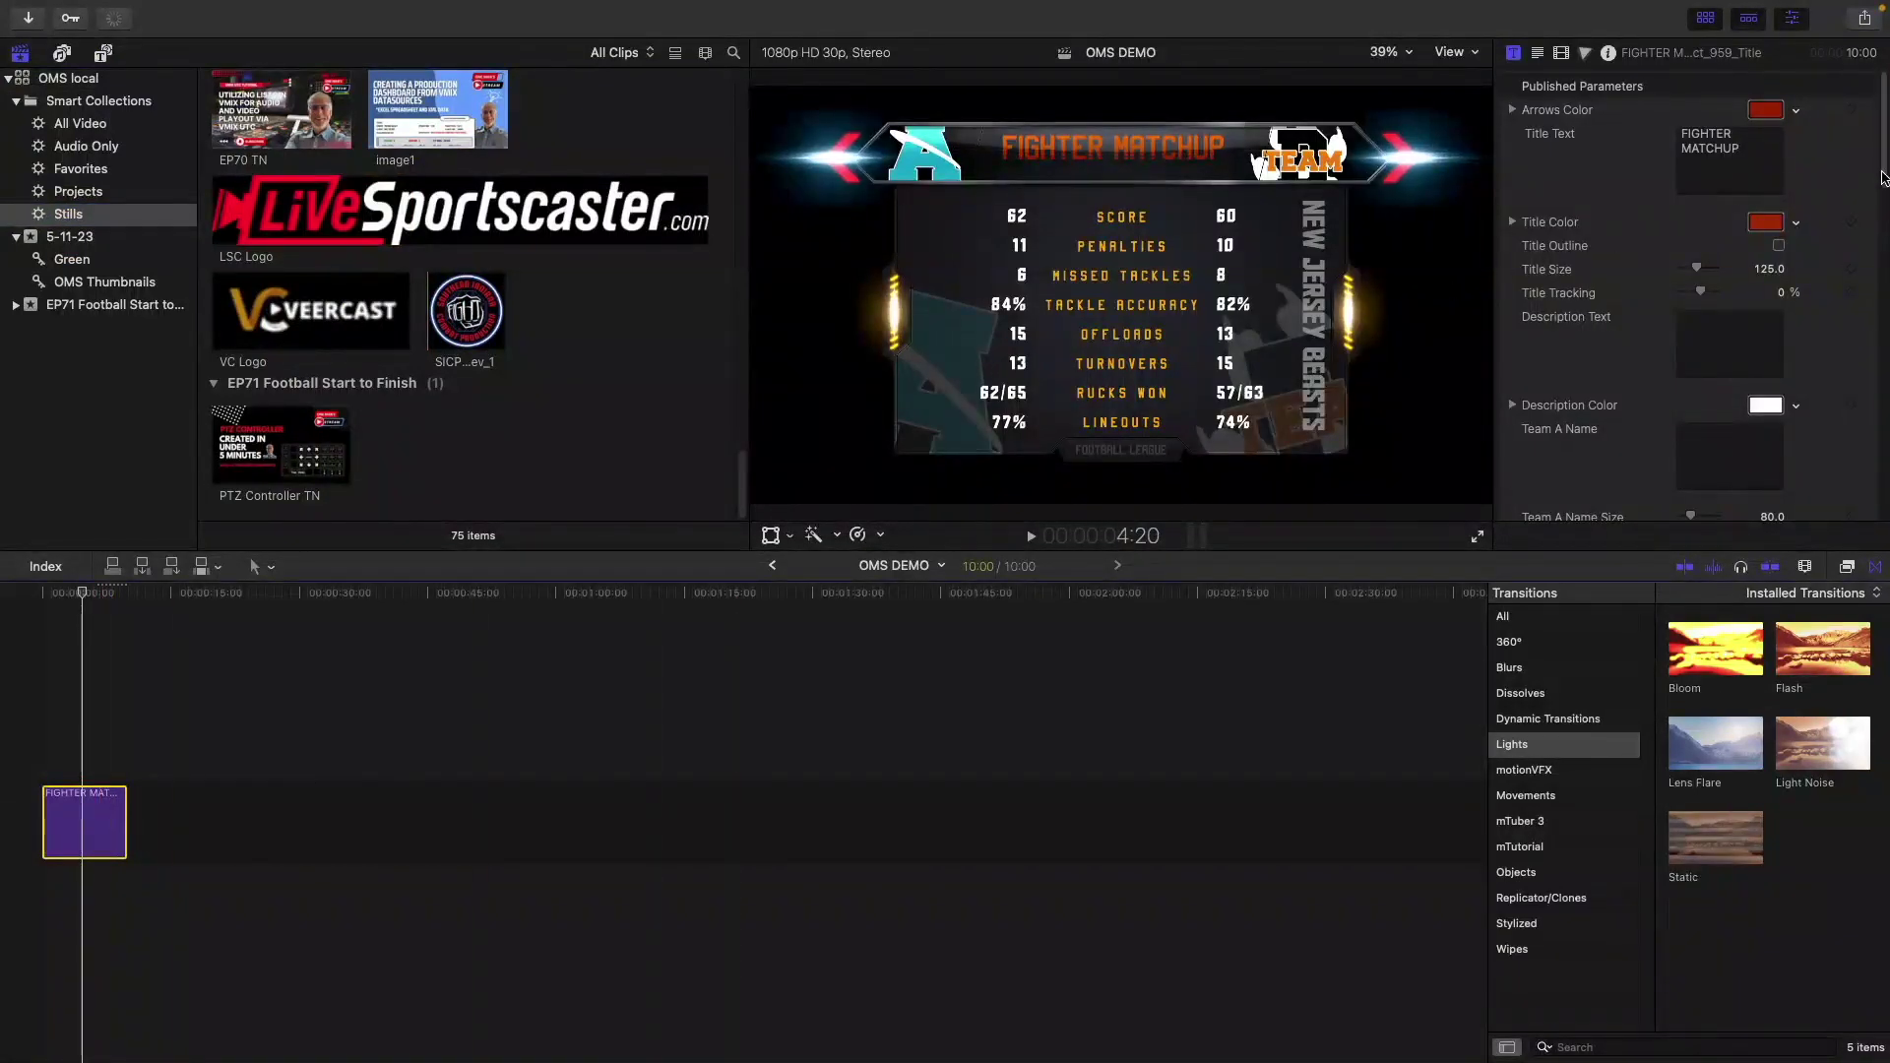
{"action": "scroll", "coordinate": [1886, 157], "scroll_direction": "down", "scroll_amount": 5}
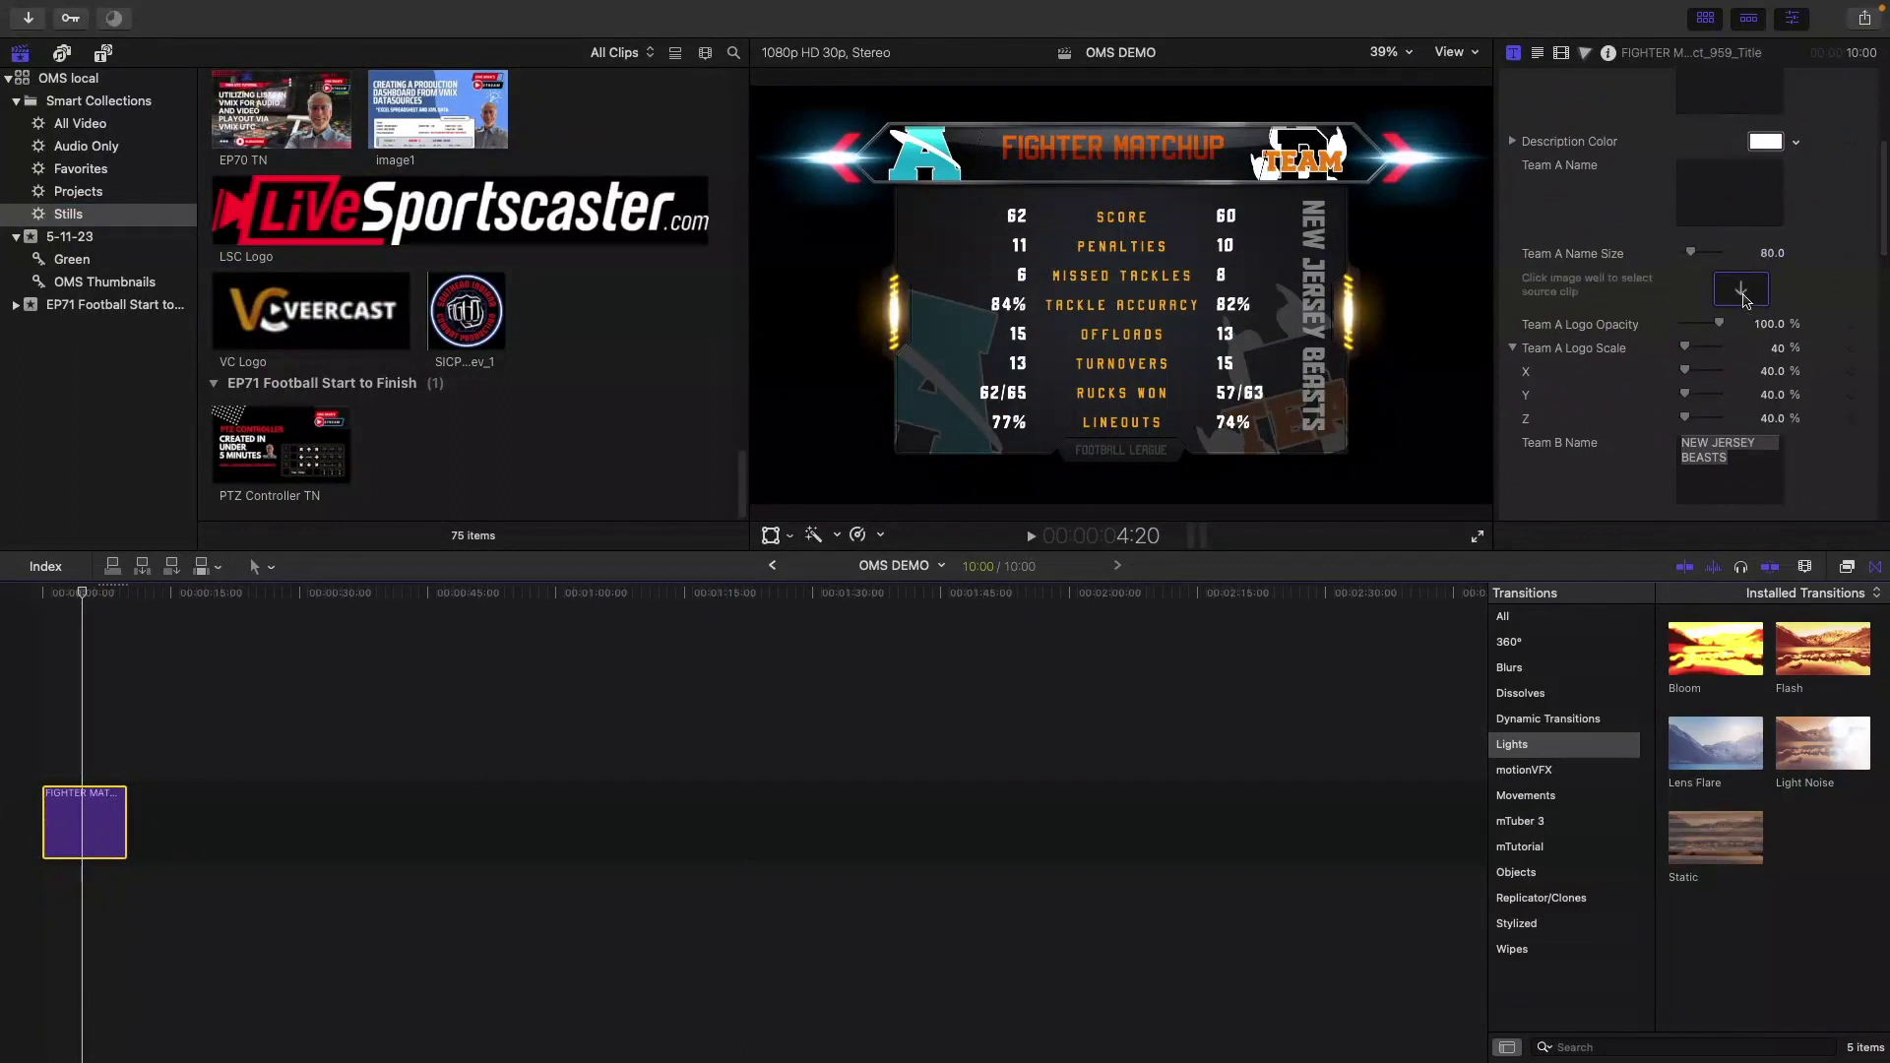
{"action": "left_click", "coordinate": [1742, 293]}
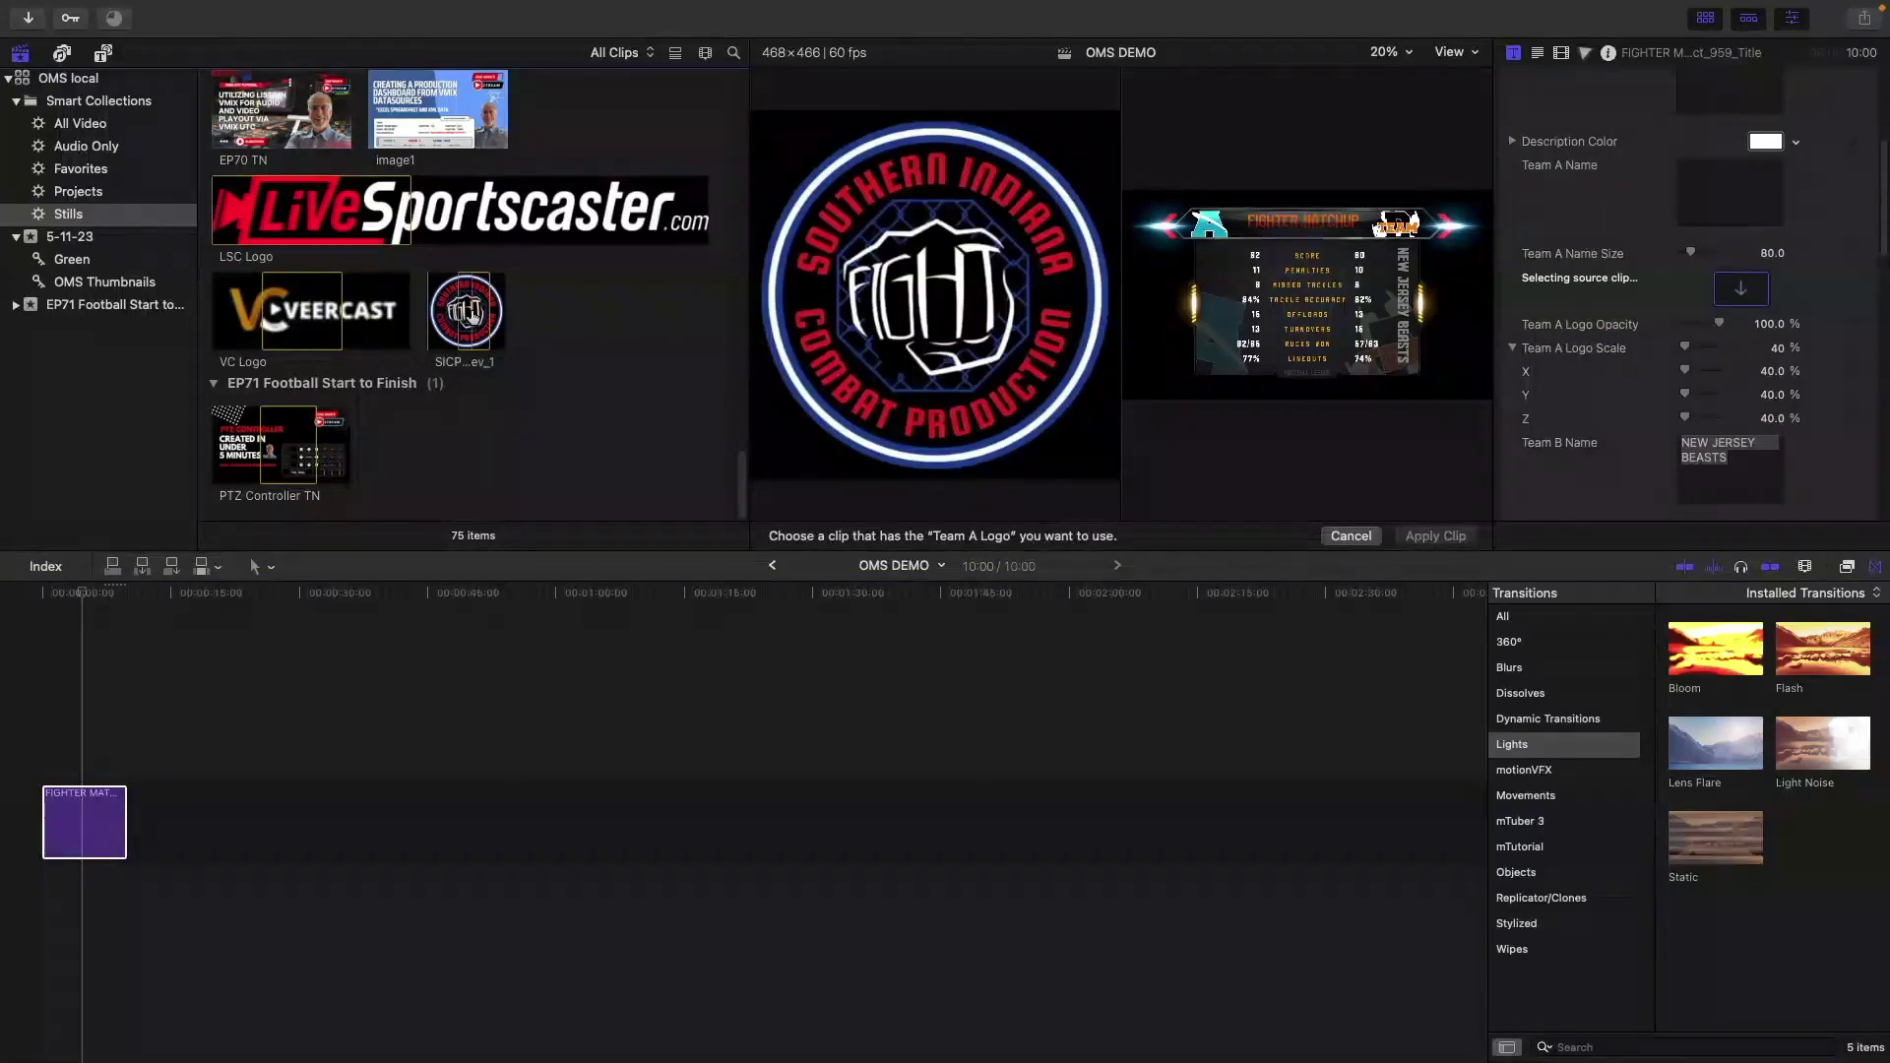
{"action": "left_click", "coordinate": [471, 316]}
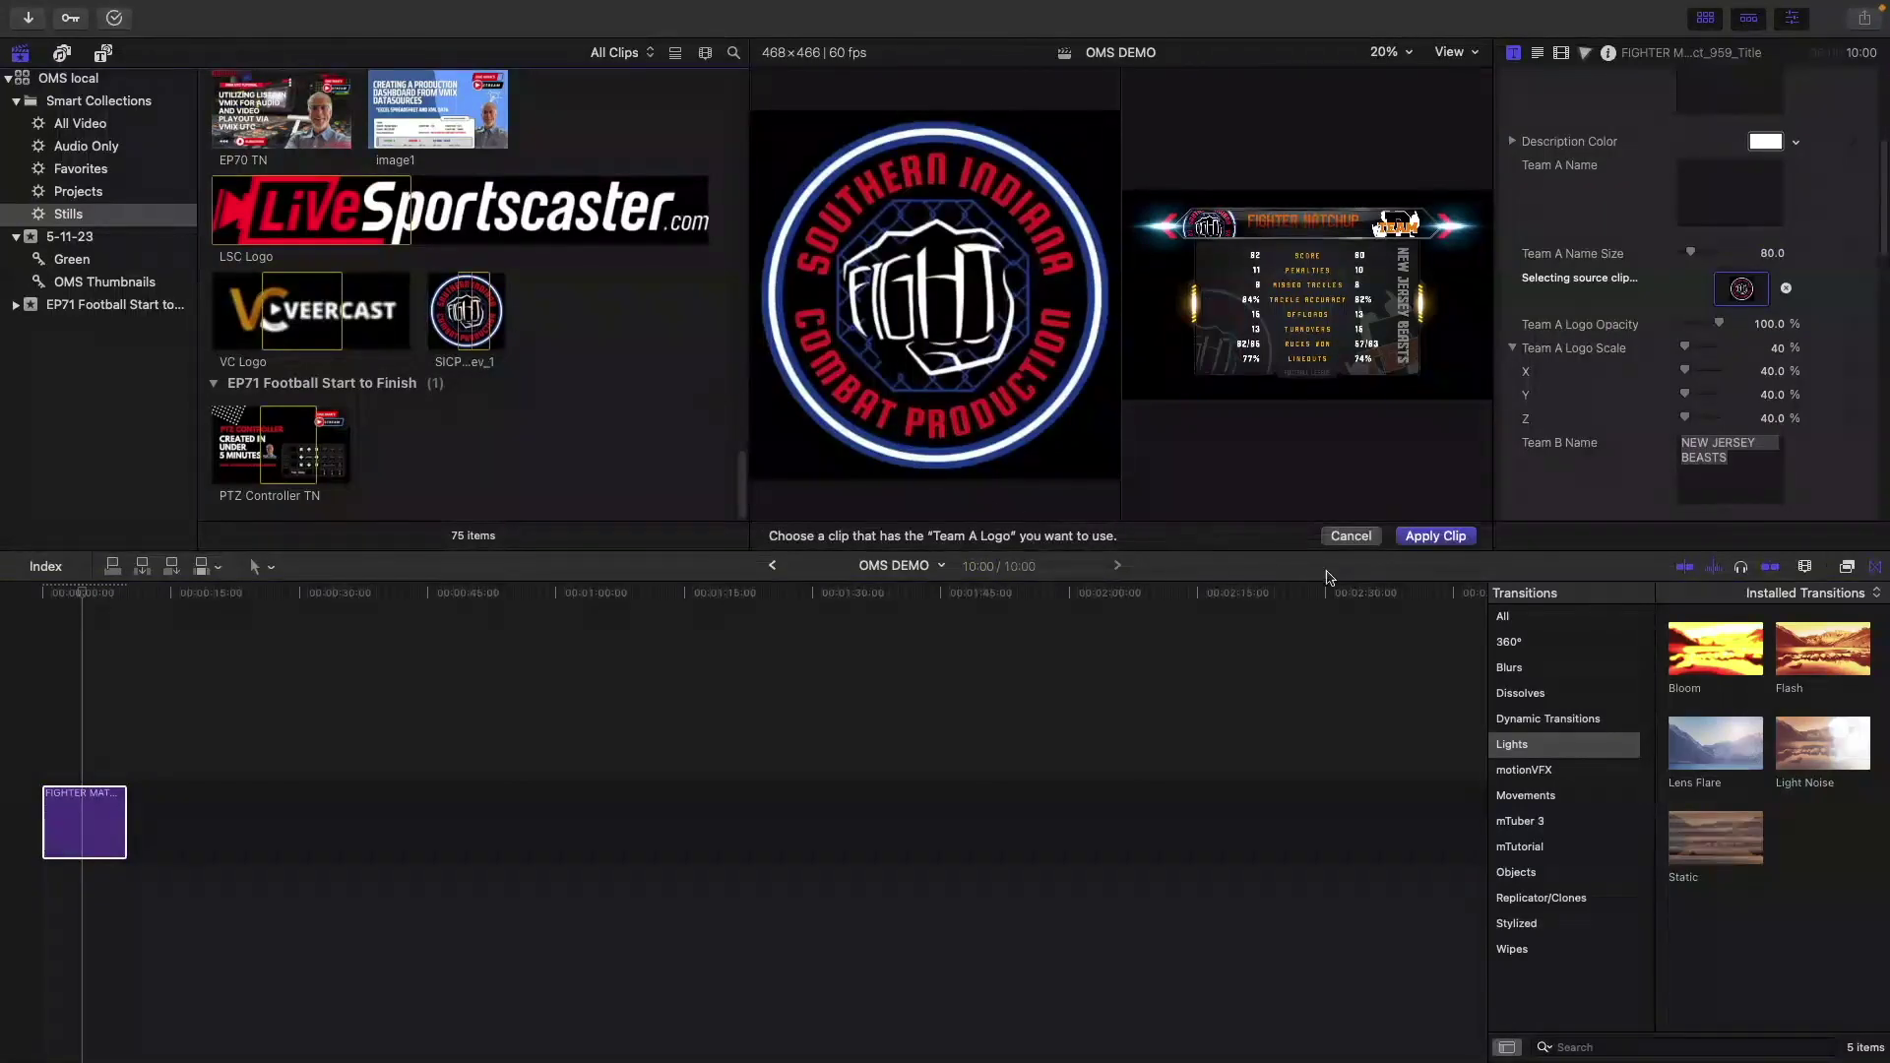
{"action": "left_click", "coordinate": [1438, 535]}
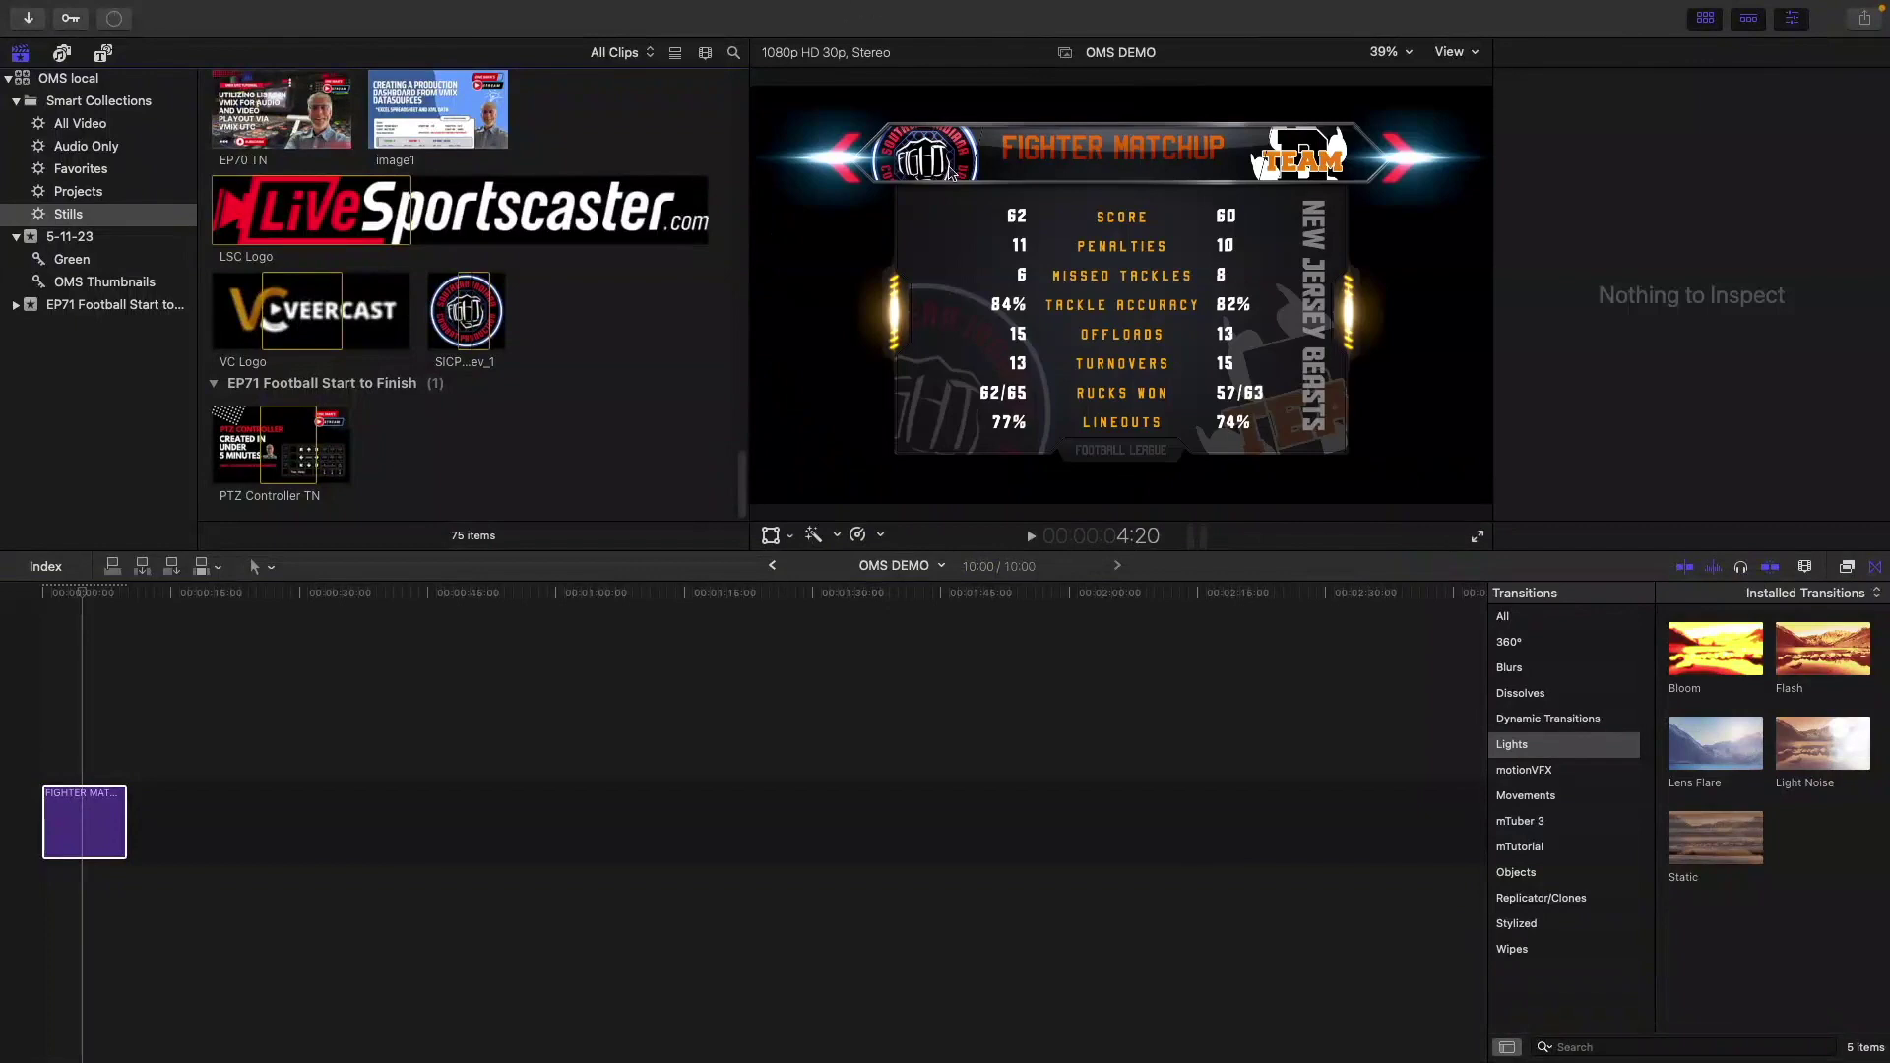
Apply the same SICP logo still as the title clip's Team B Logo.
{"action": "left_click", "coordinate": [106, 829]}
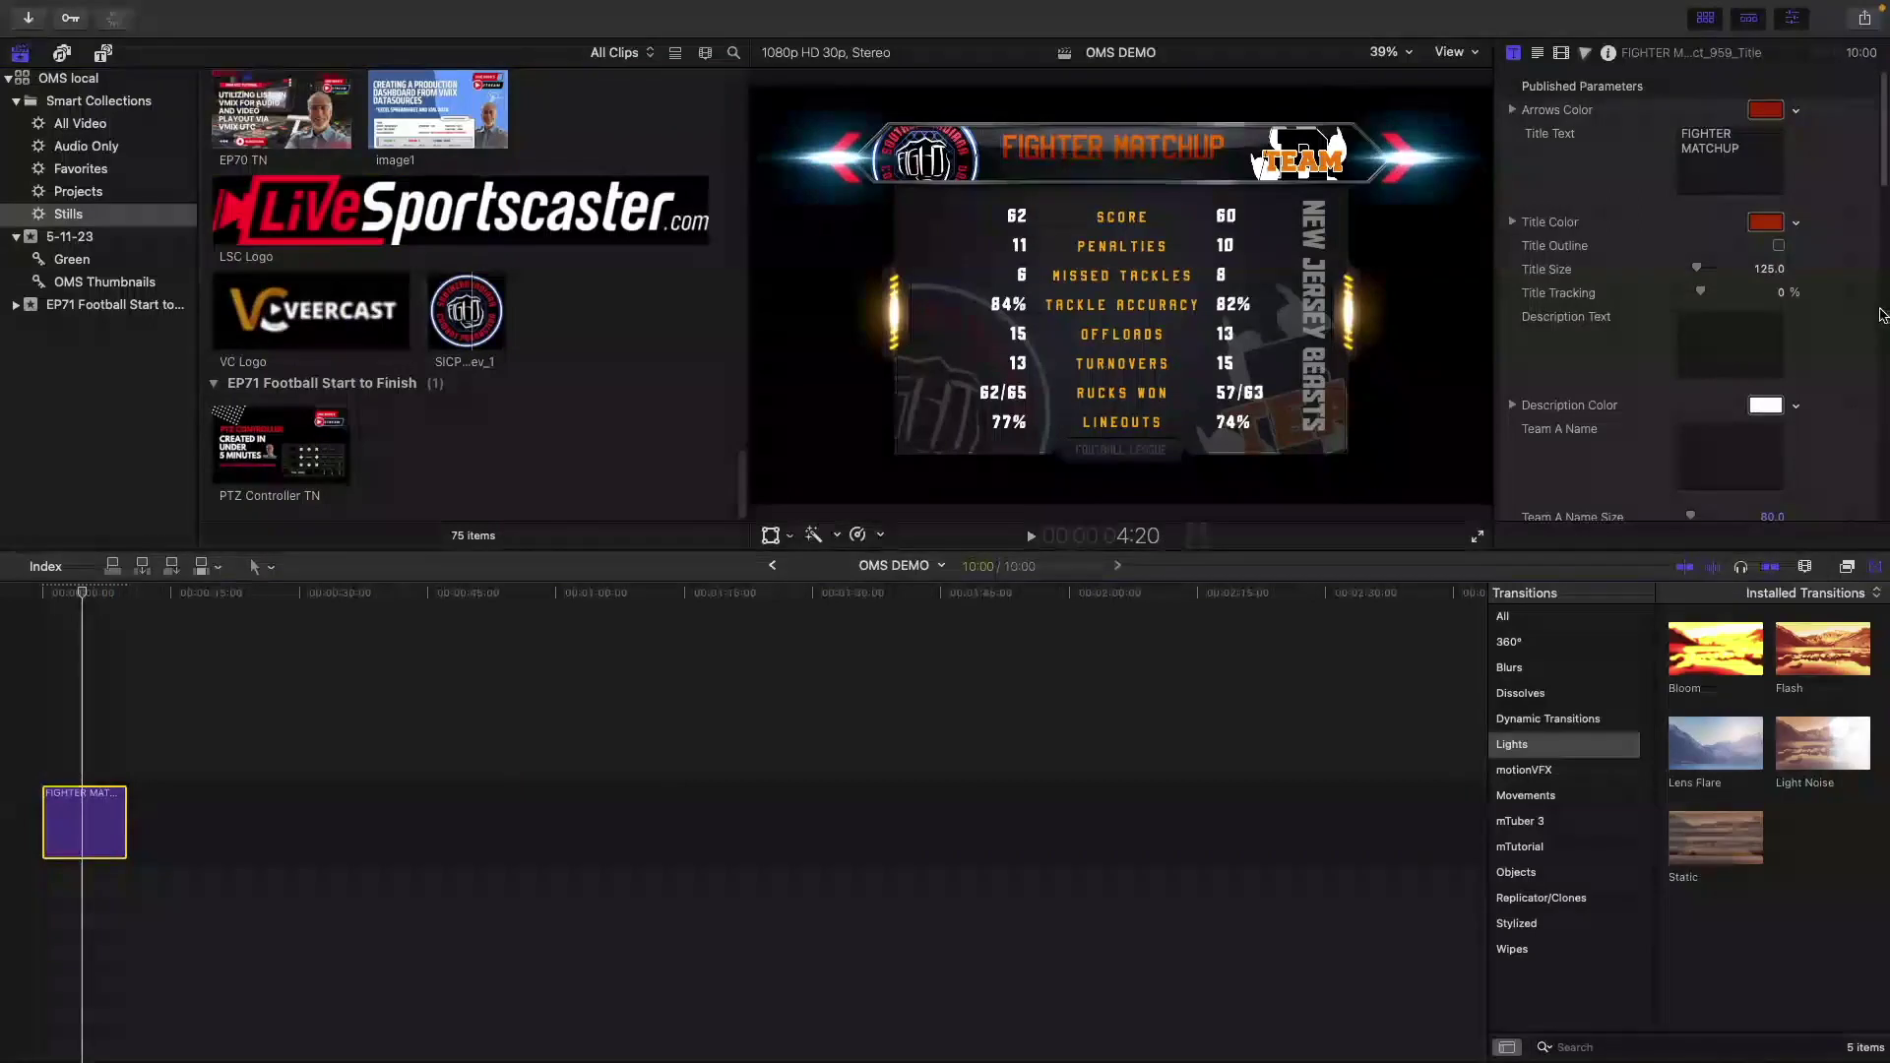
{"action": "scroll", "coordinate": [1884, 141], "scroll_direction": "down", "scroll_amount": 4}
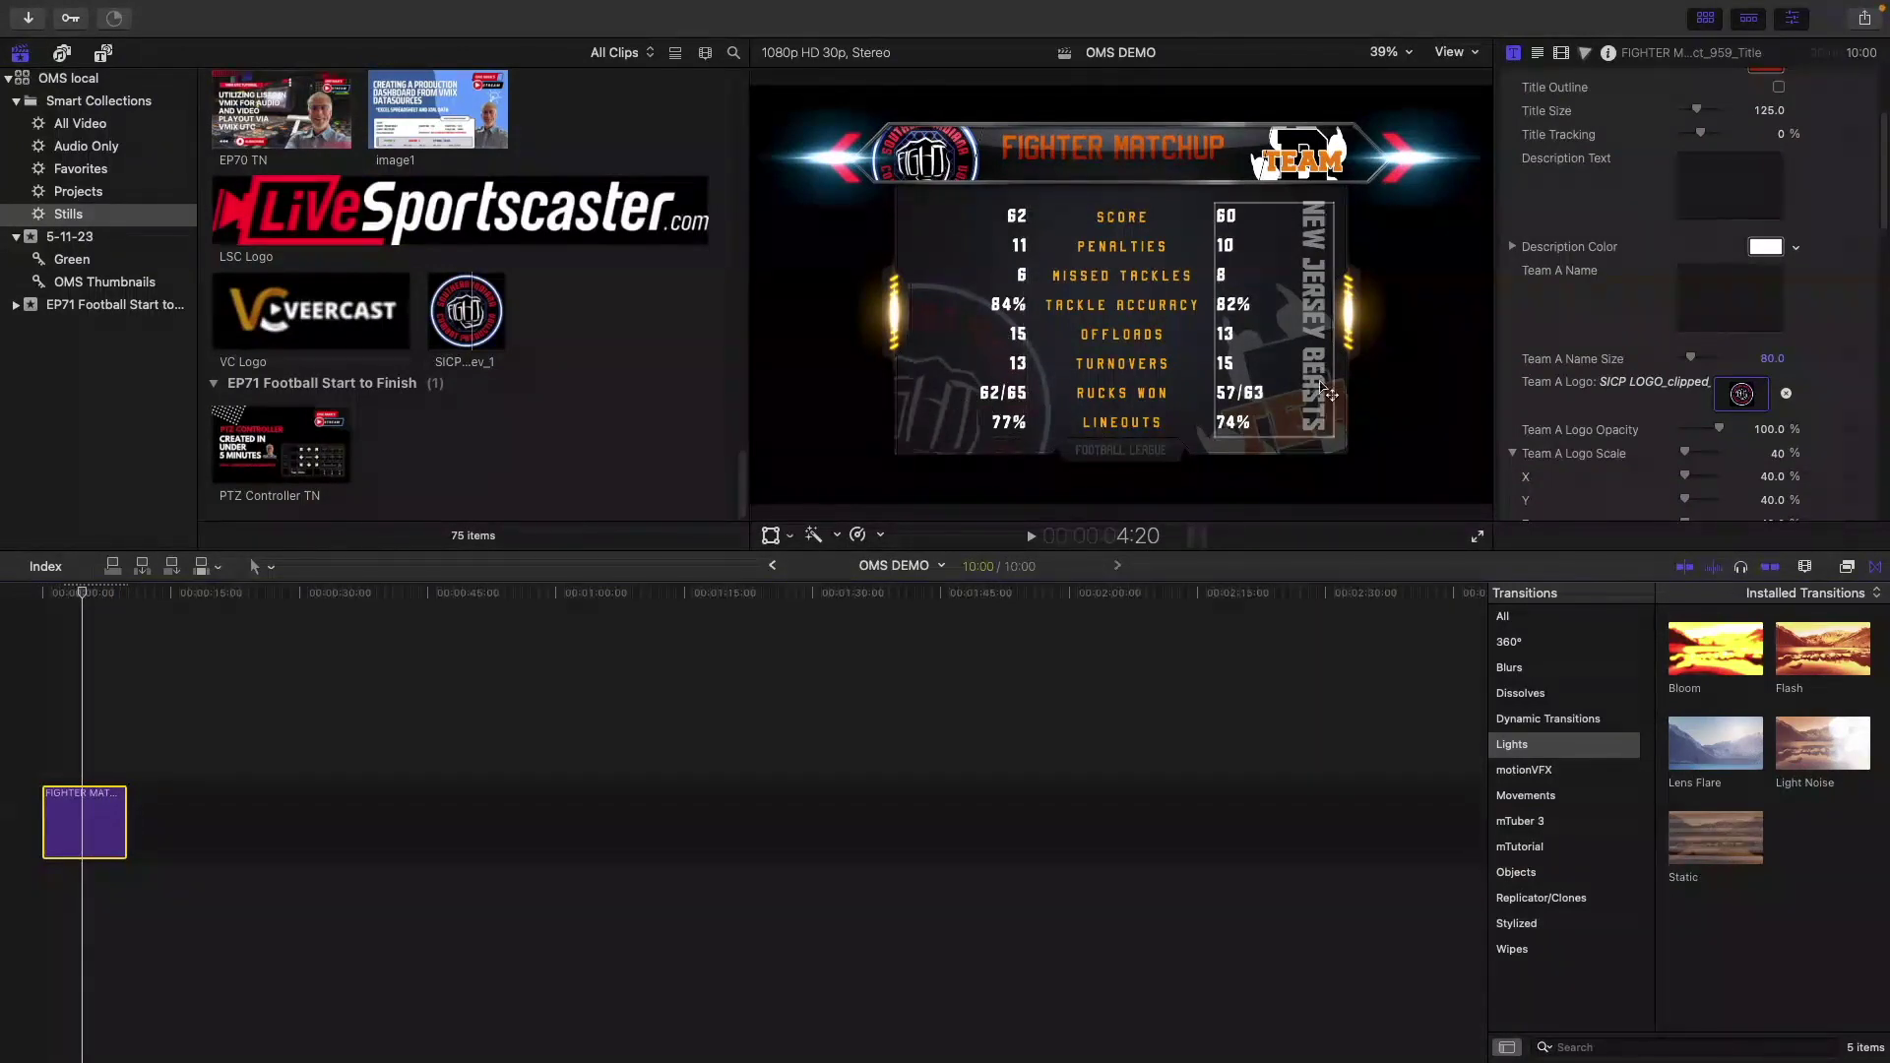
{"action": "scroll", "coordinate": [1886, 204], "scroll_direction": "down", "scroll_amount": 10}
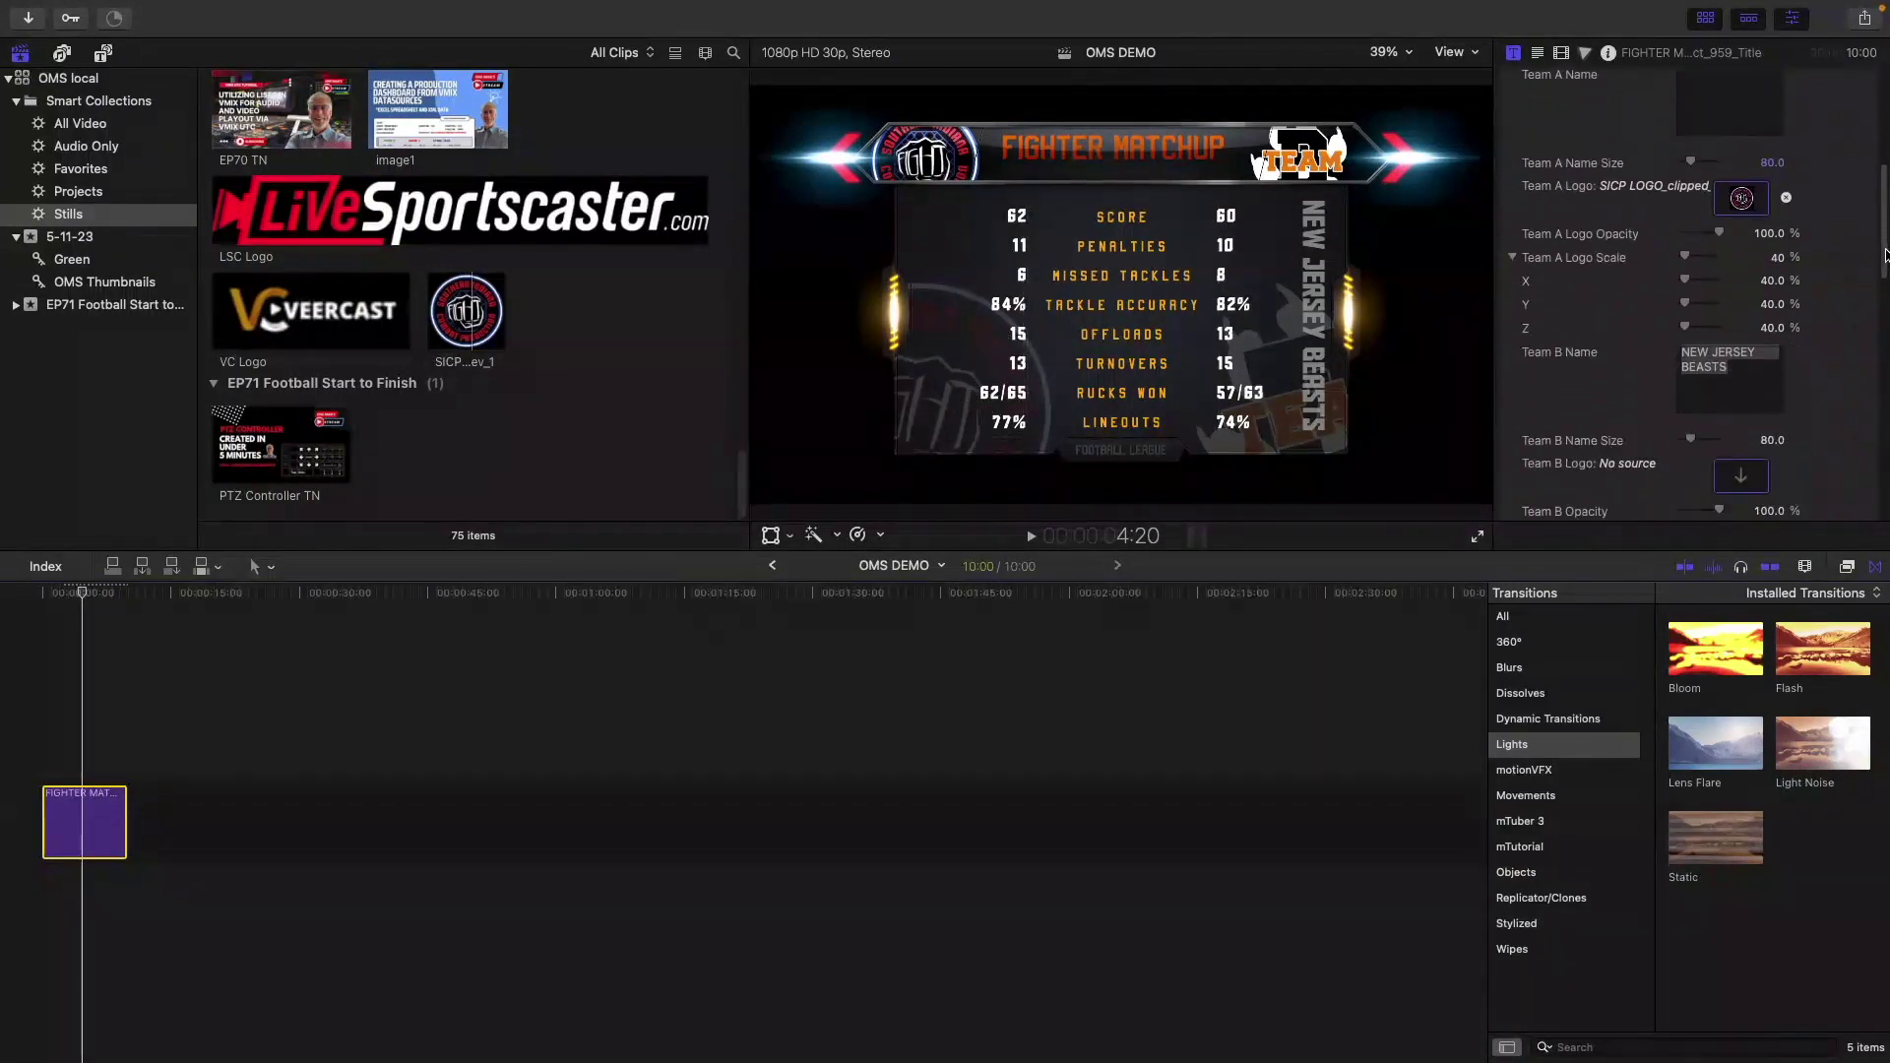
{"action": "left_click", "coordinate": [1743, 290]}
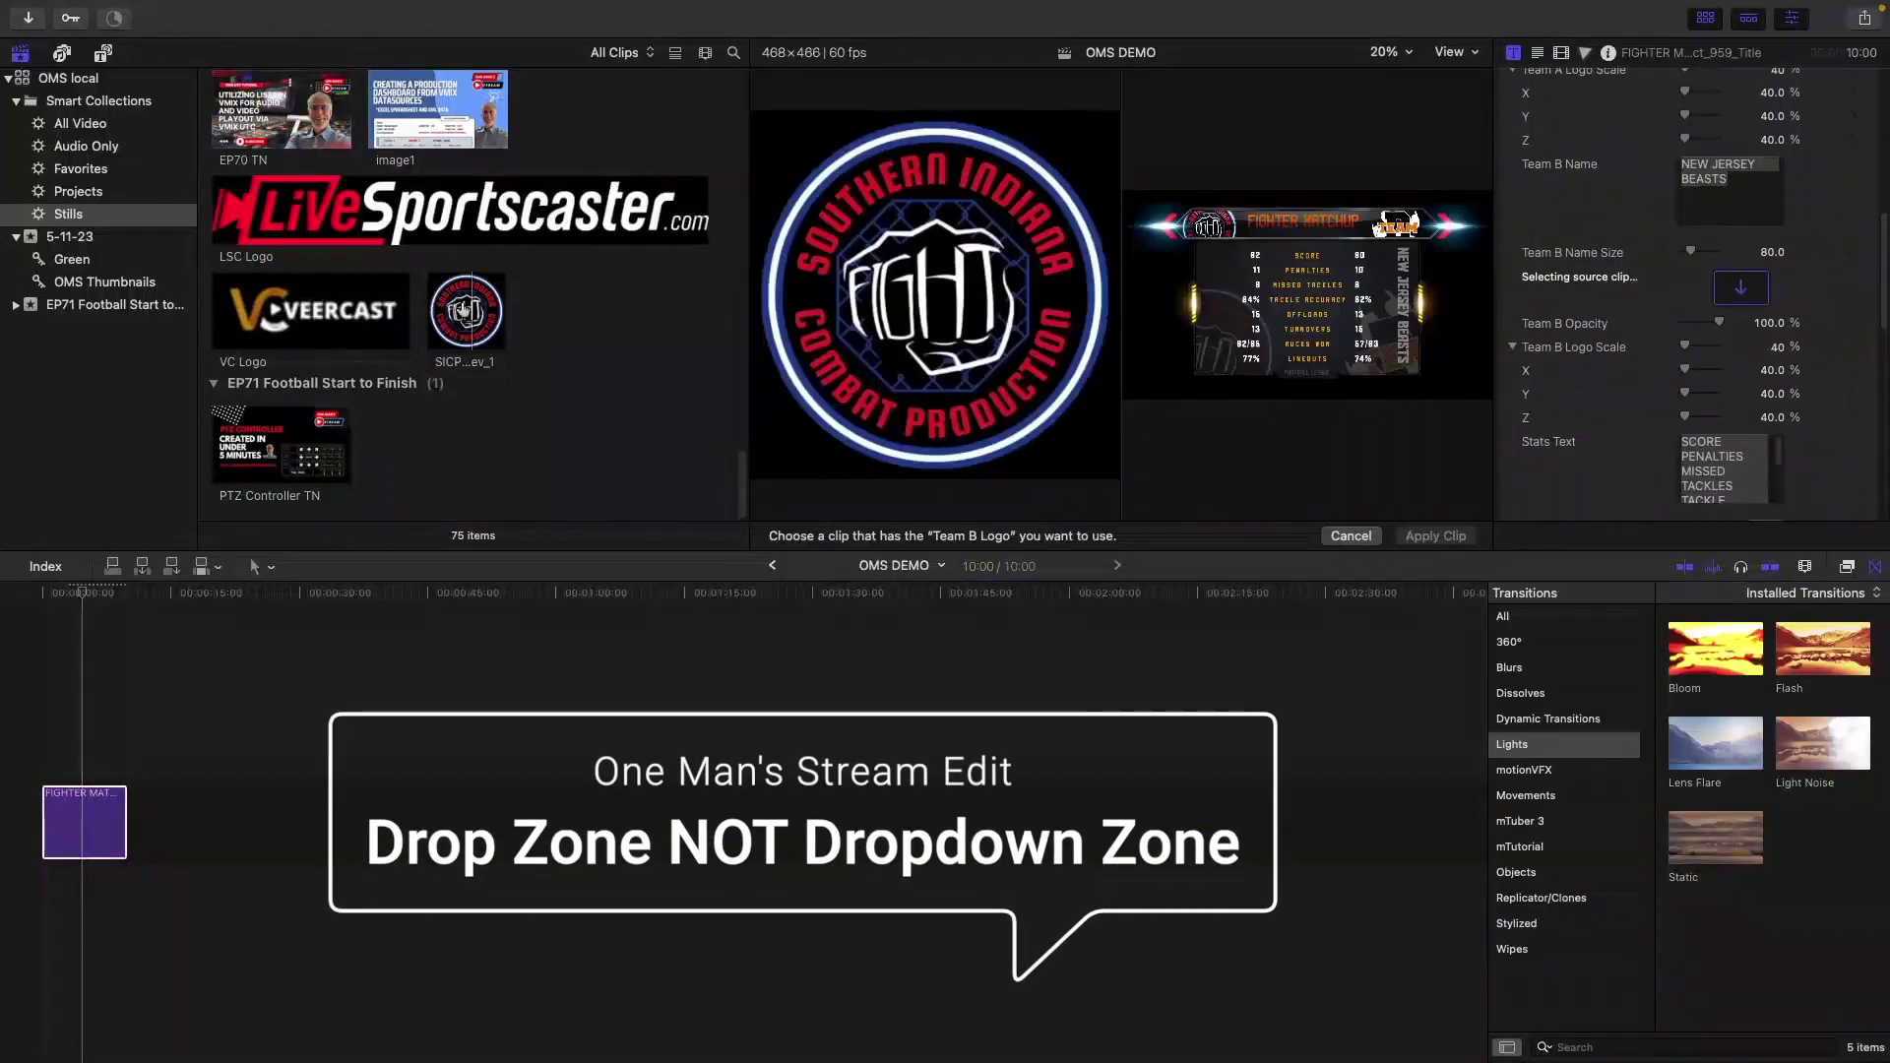
{"action": "left_click", "coordinate": [467, 311]}
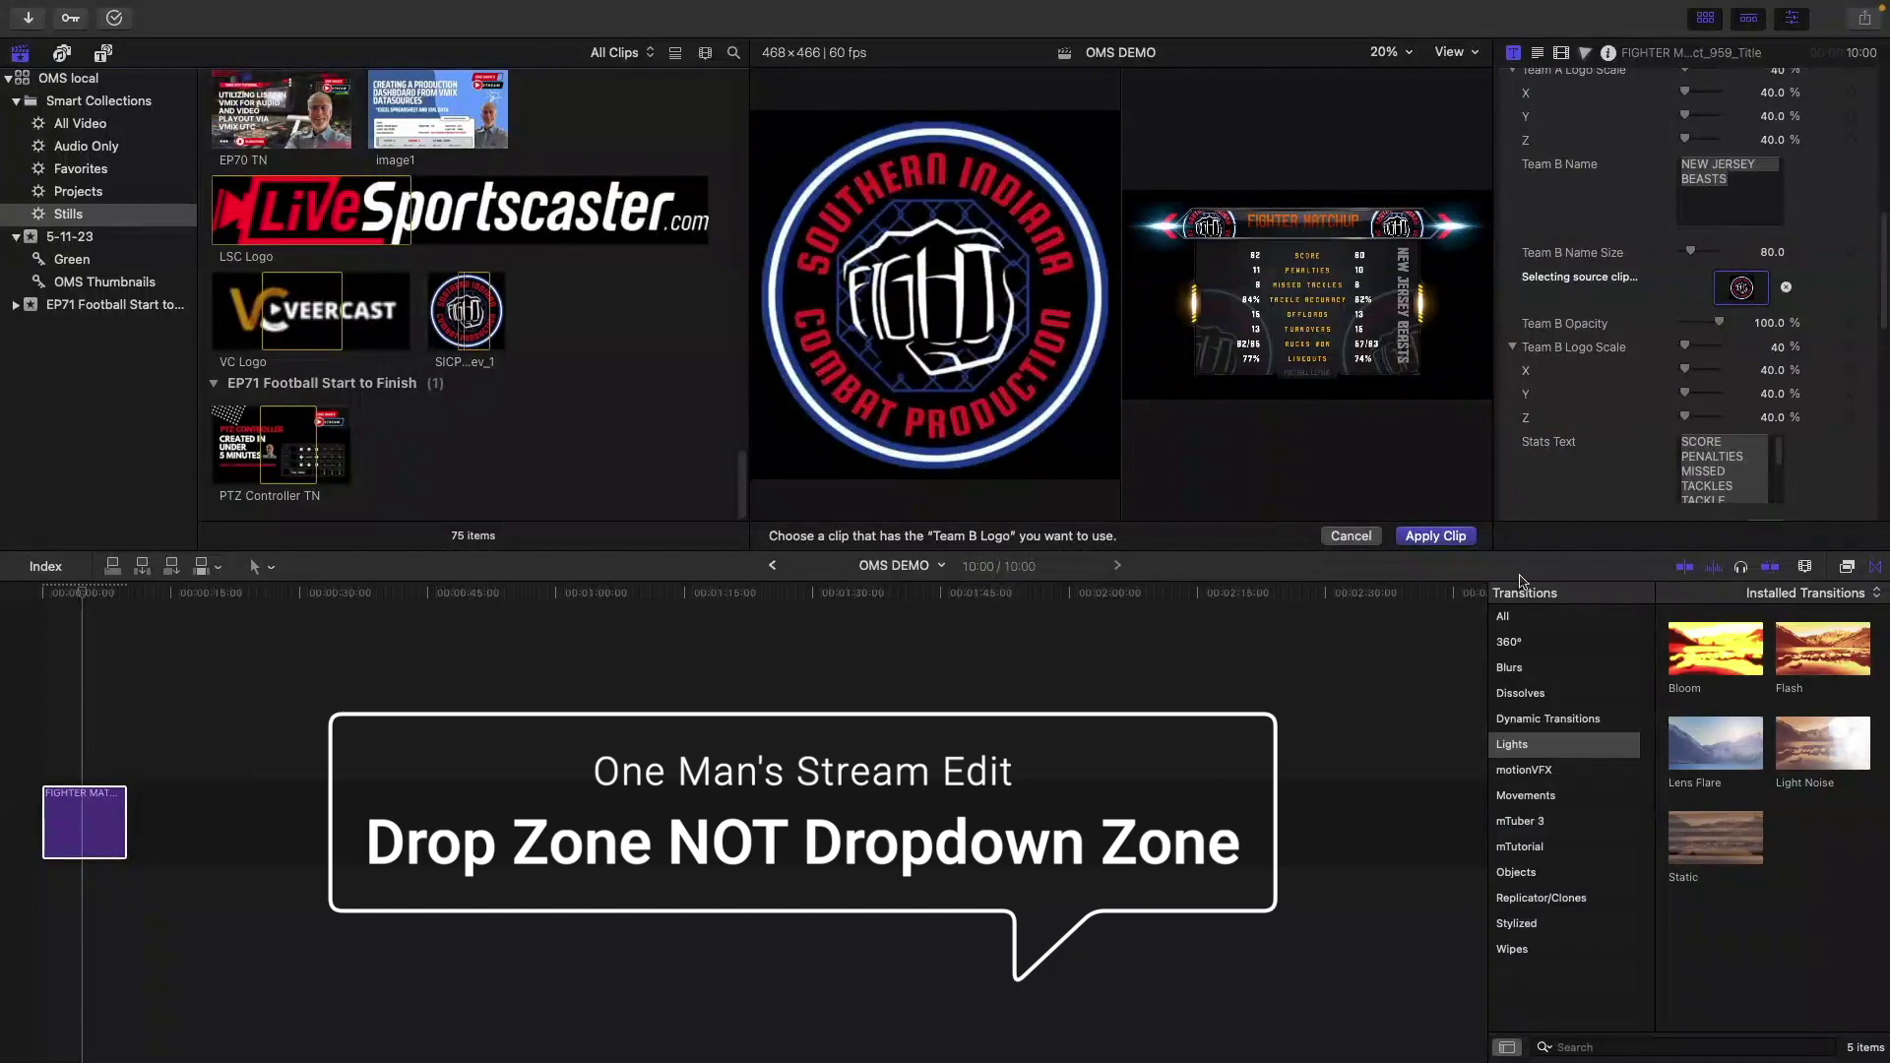
{"action": "left_click", "coordinate": [1443, 537]}
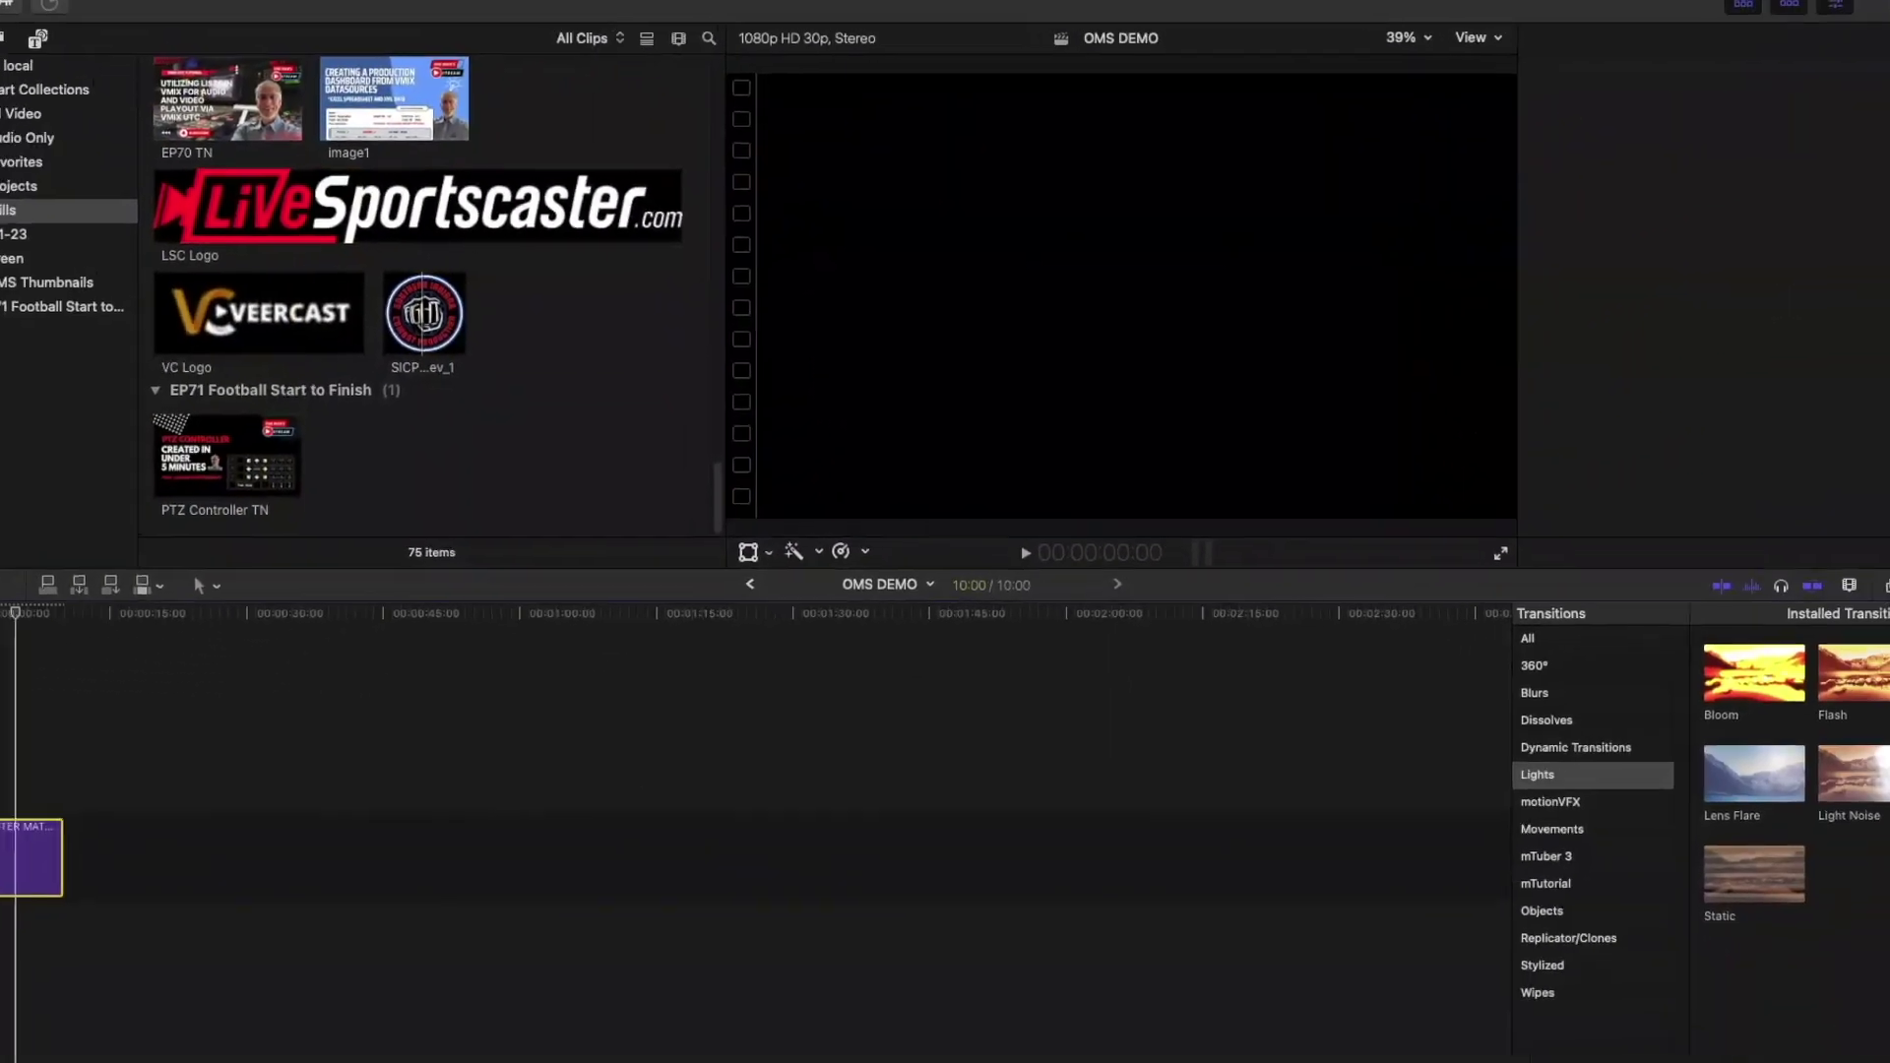
Clear the FIGHTER MATCHUP title clip's Team B Name so it is blank.
{"action": "left_click", "coordinate": [99, 829]}
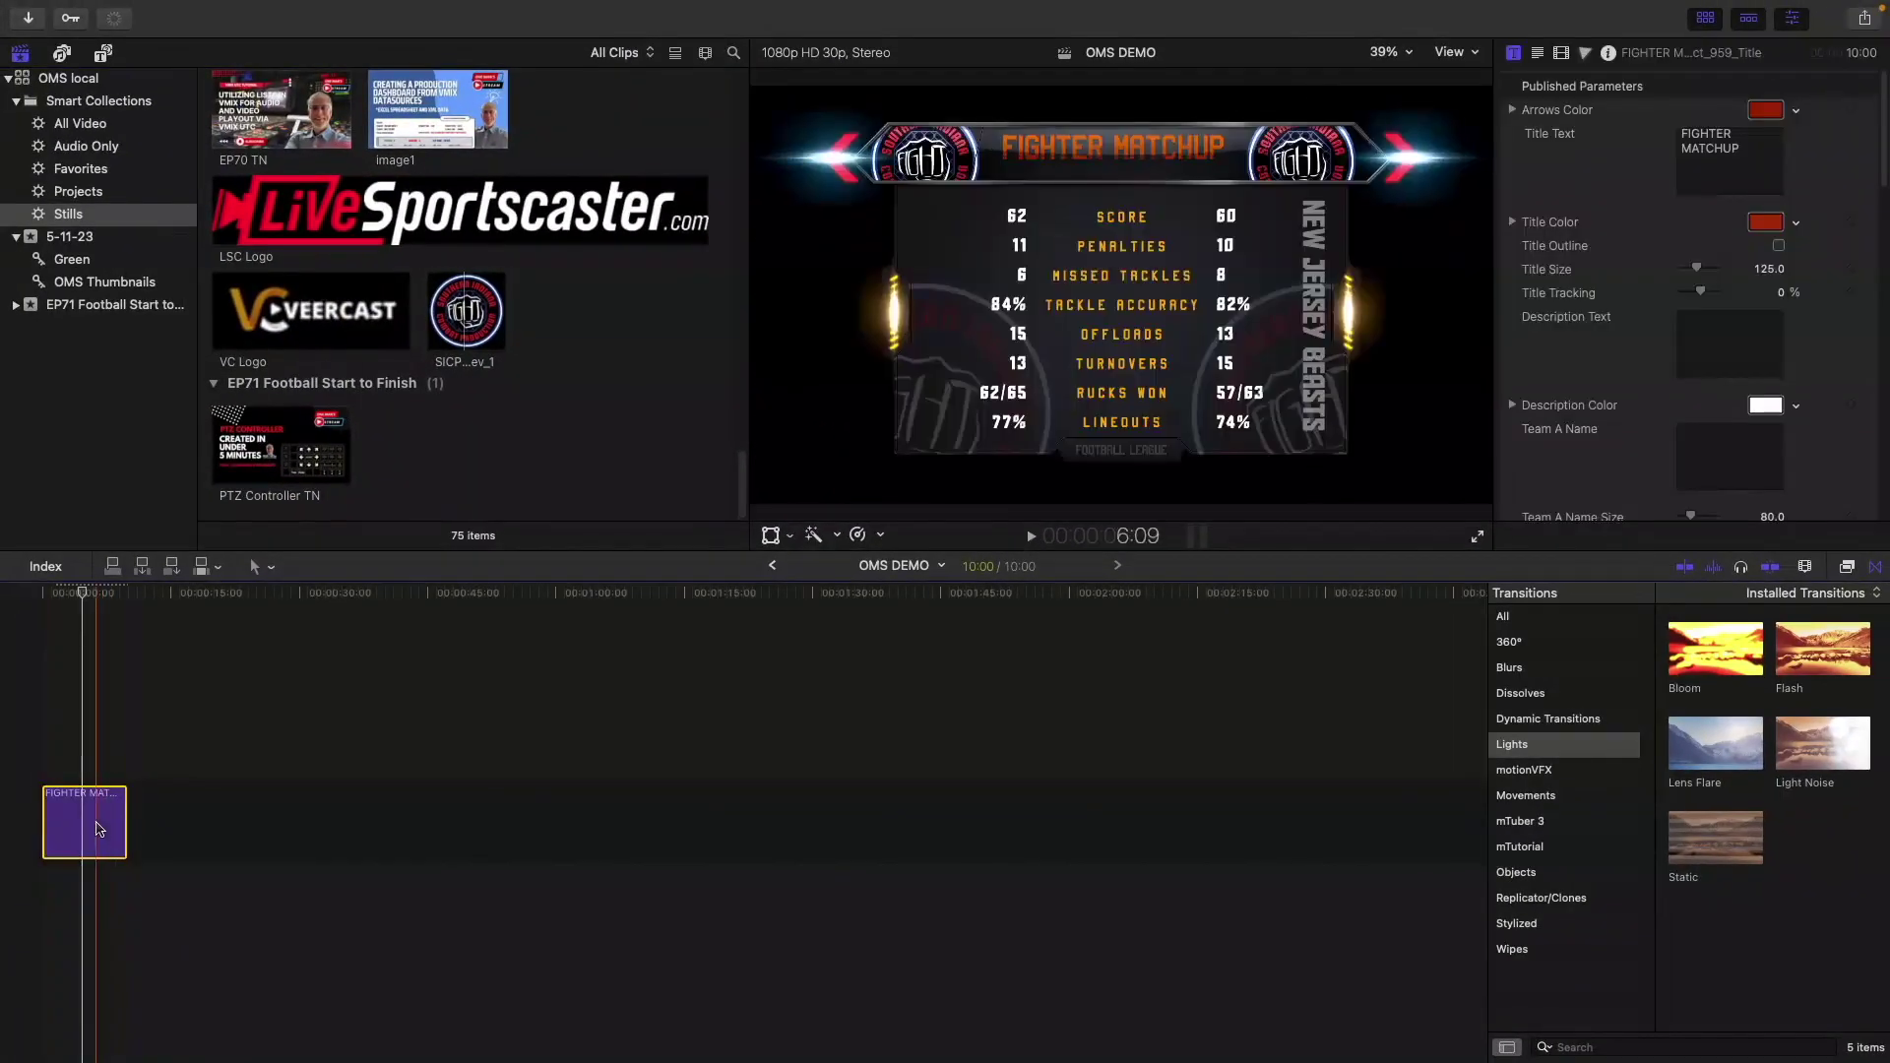
{"action": "left_click_drag", "start_coordinate": [1886, 131], "coordinate": [1879, 268]}
{"action": "left_click_drag", "start_coordinate": [1718, 180], "coordinate": [1604, 163]}
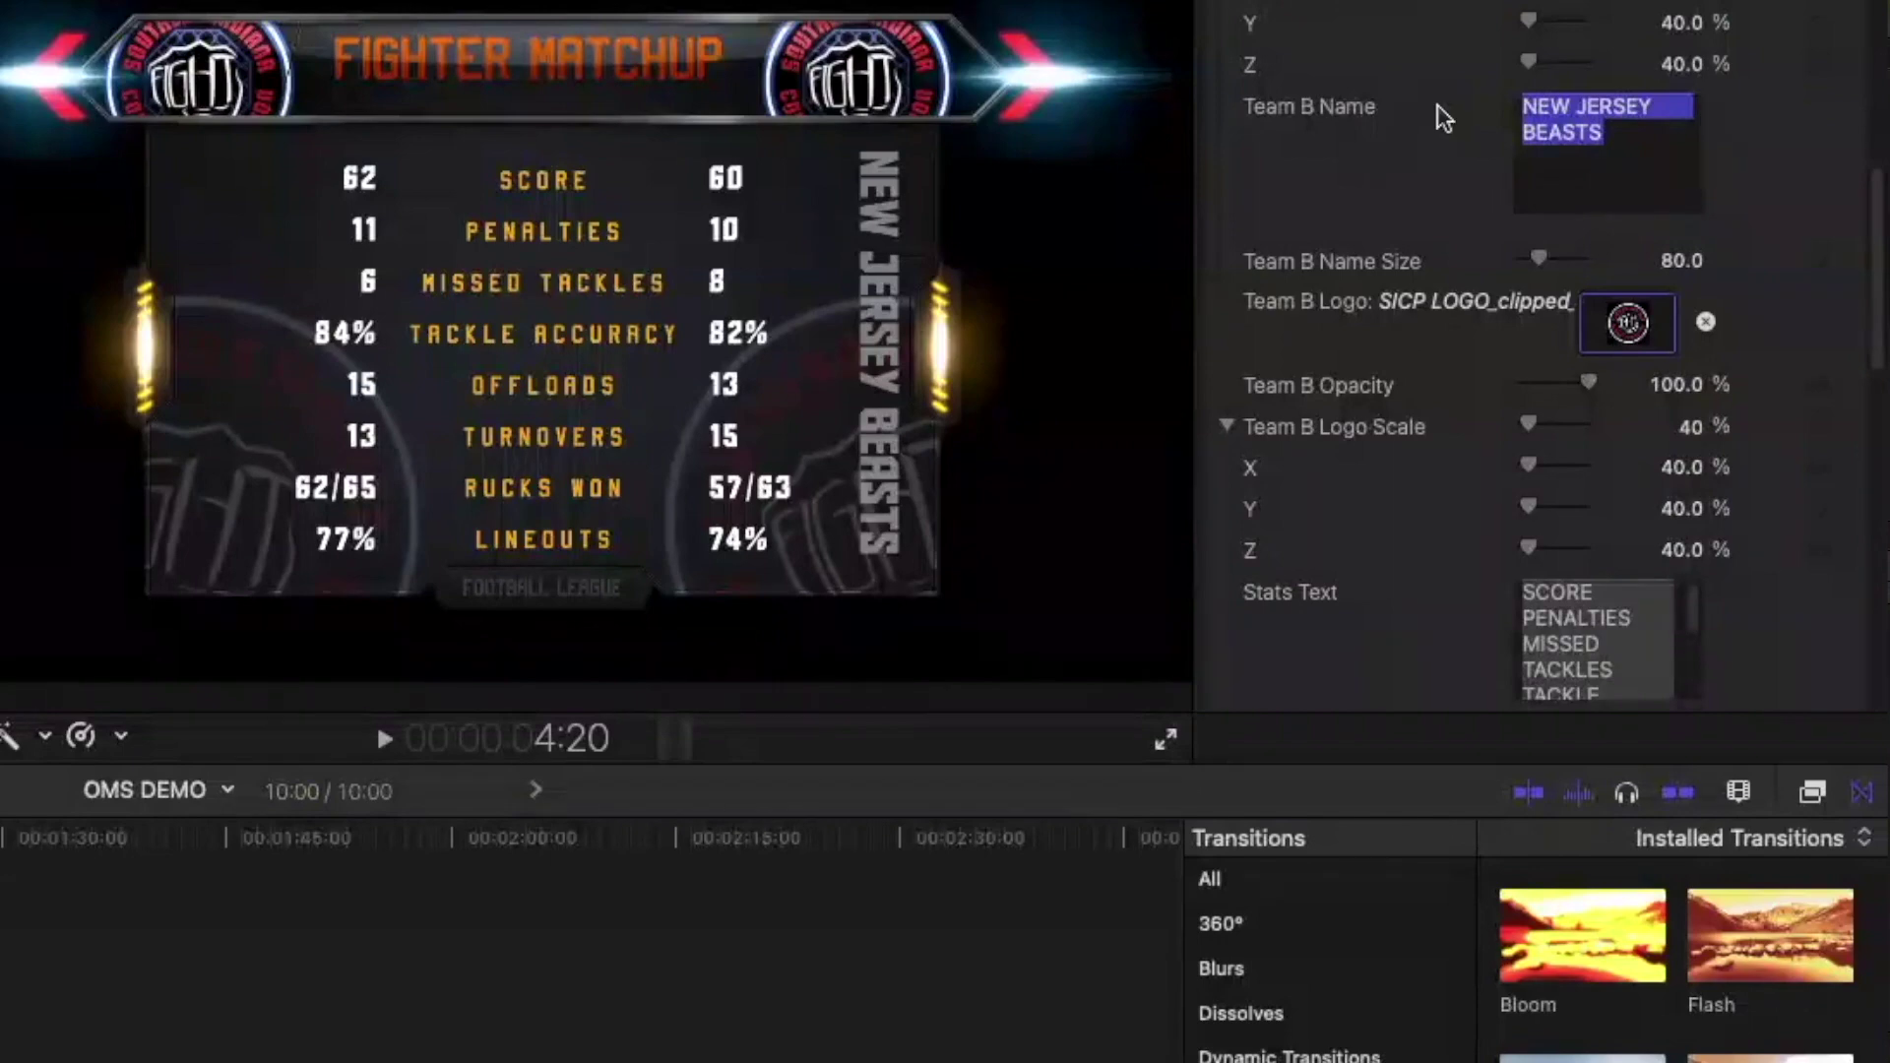
{"action": "key", "text": "BackSpace"}
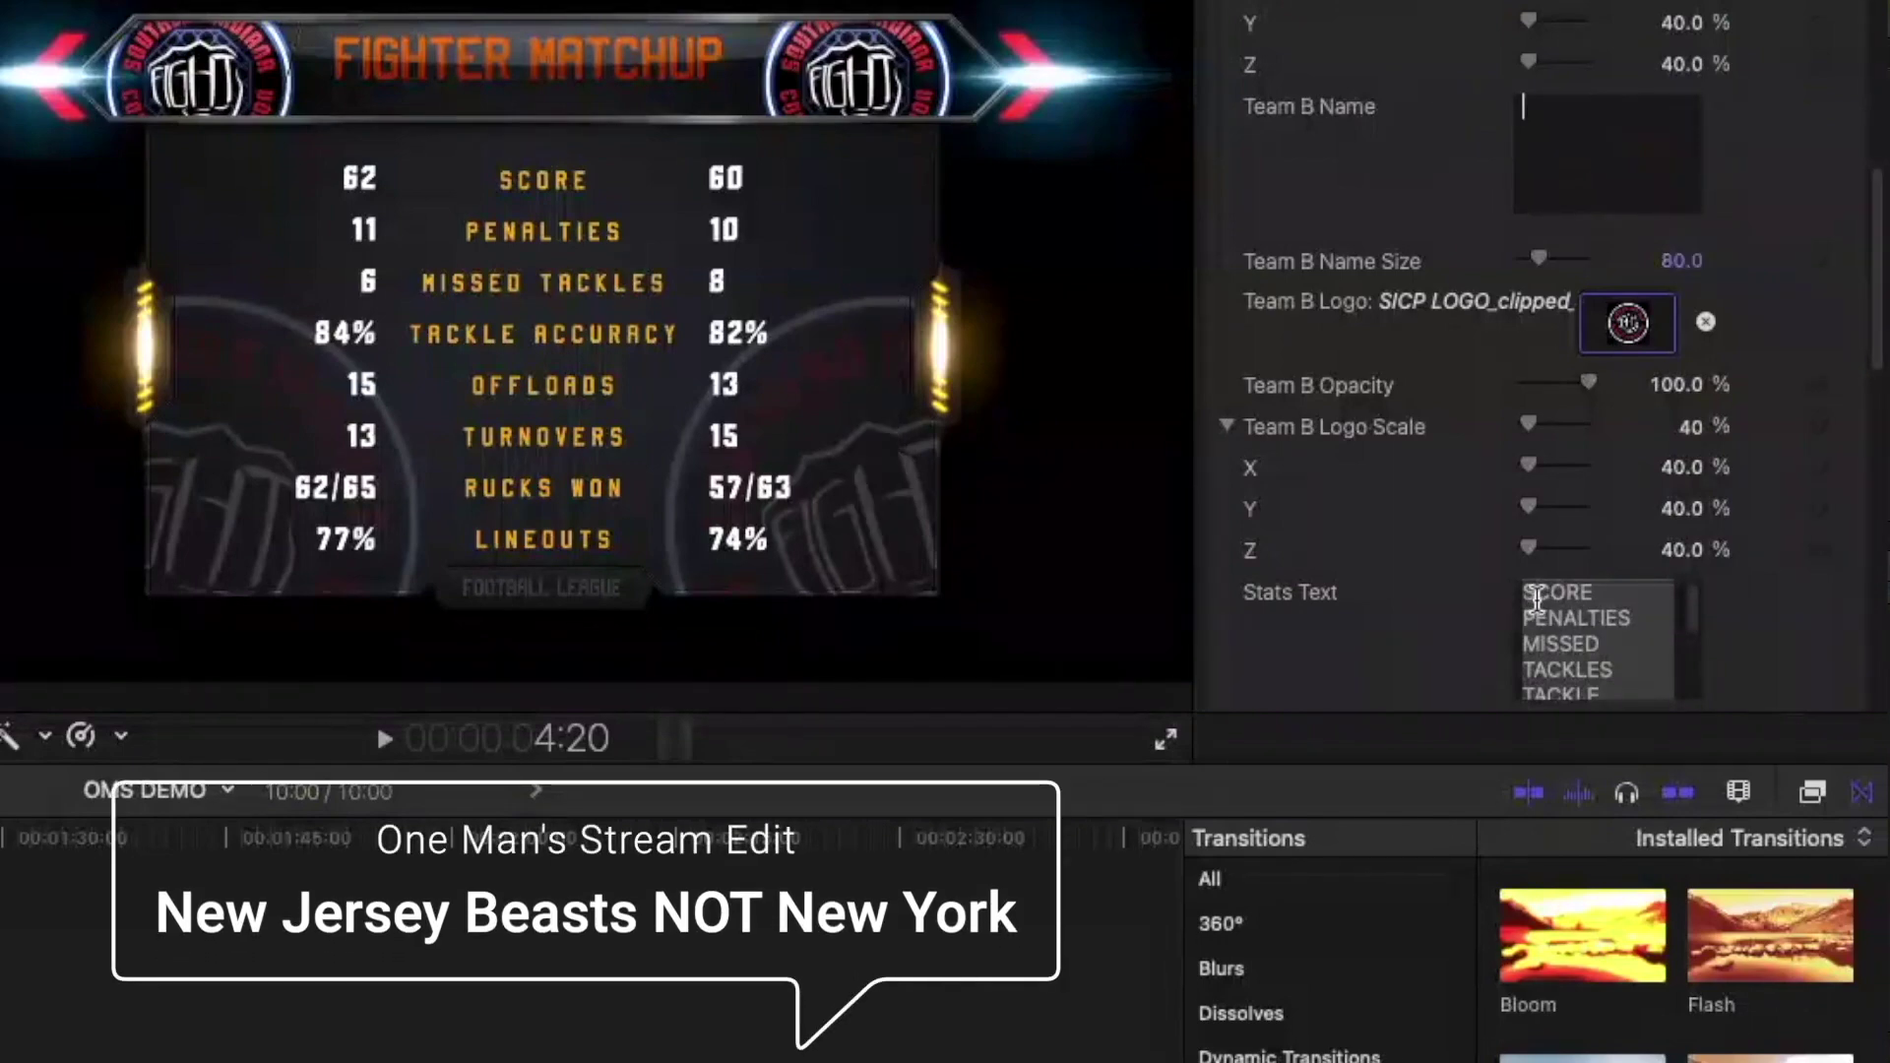
Clear the title's Stats Text, Team A Stats and Team B Stats so all stat fields are blank.
{"action": "left_click", "coordinate": [1535, 596]}
{"action": "left_click_drag", "start_coordinate": [1525, 592], "coordinate": [1604, 701]}
{"action": "key", "text": "BackSpace"}
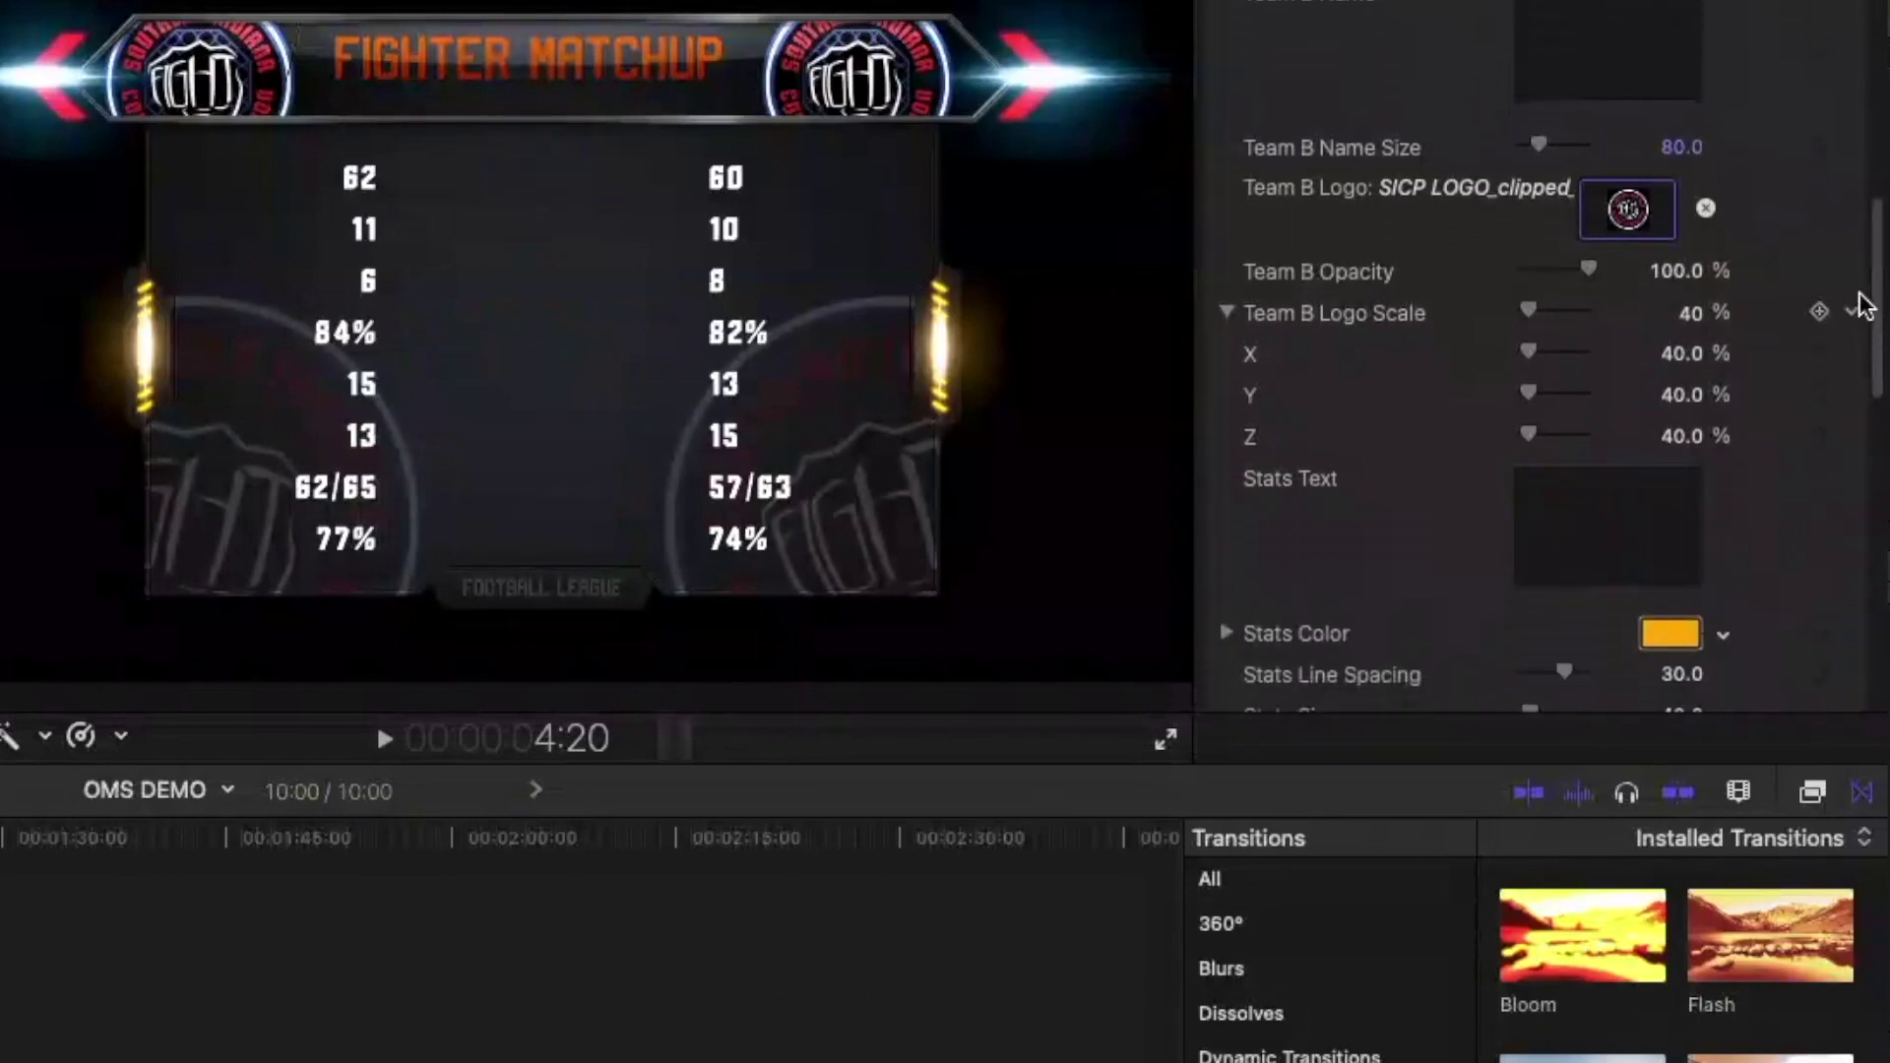
{"action": "scroll", "coordinate": [1878, 296], "scroll_direction": "down", "scroll_amount": 5}
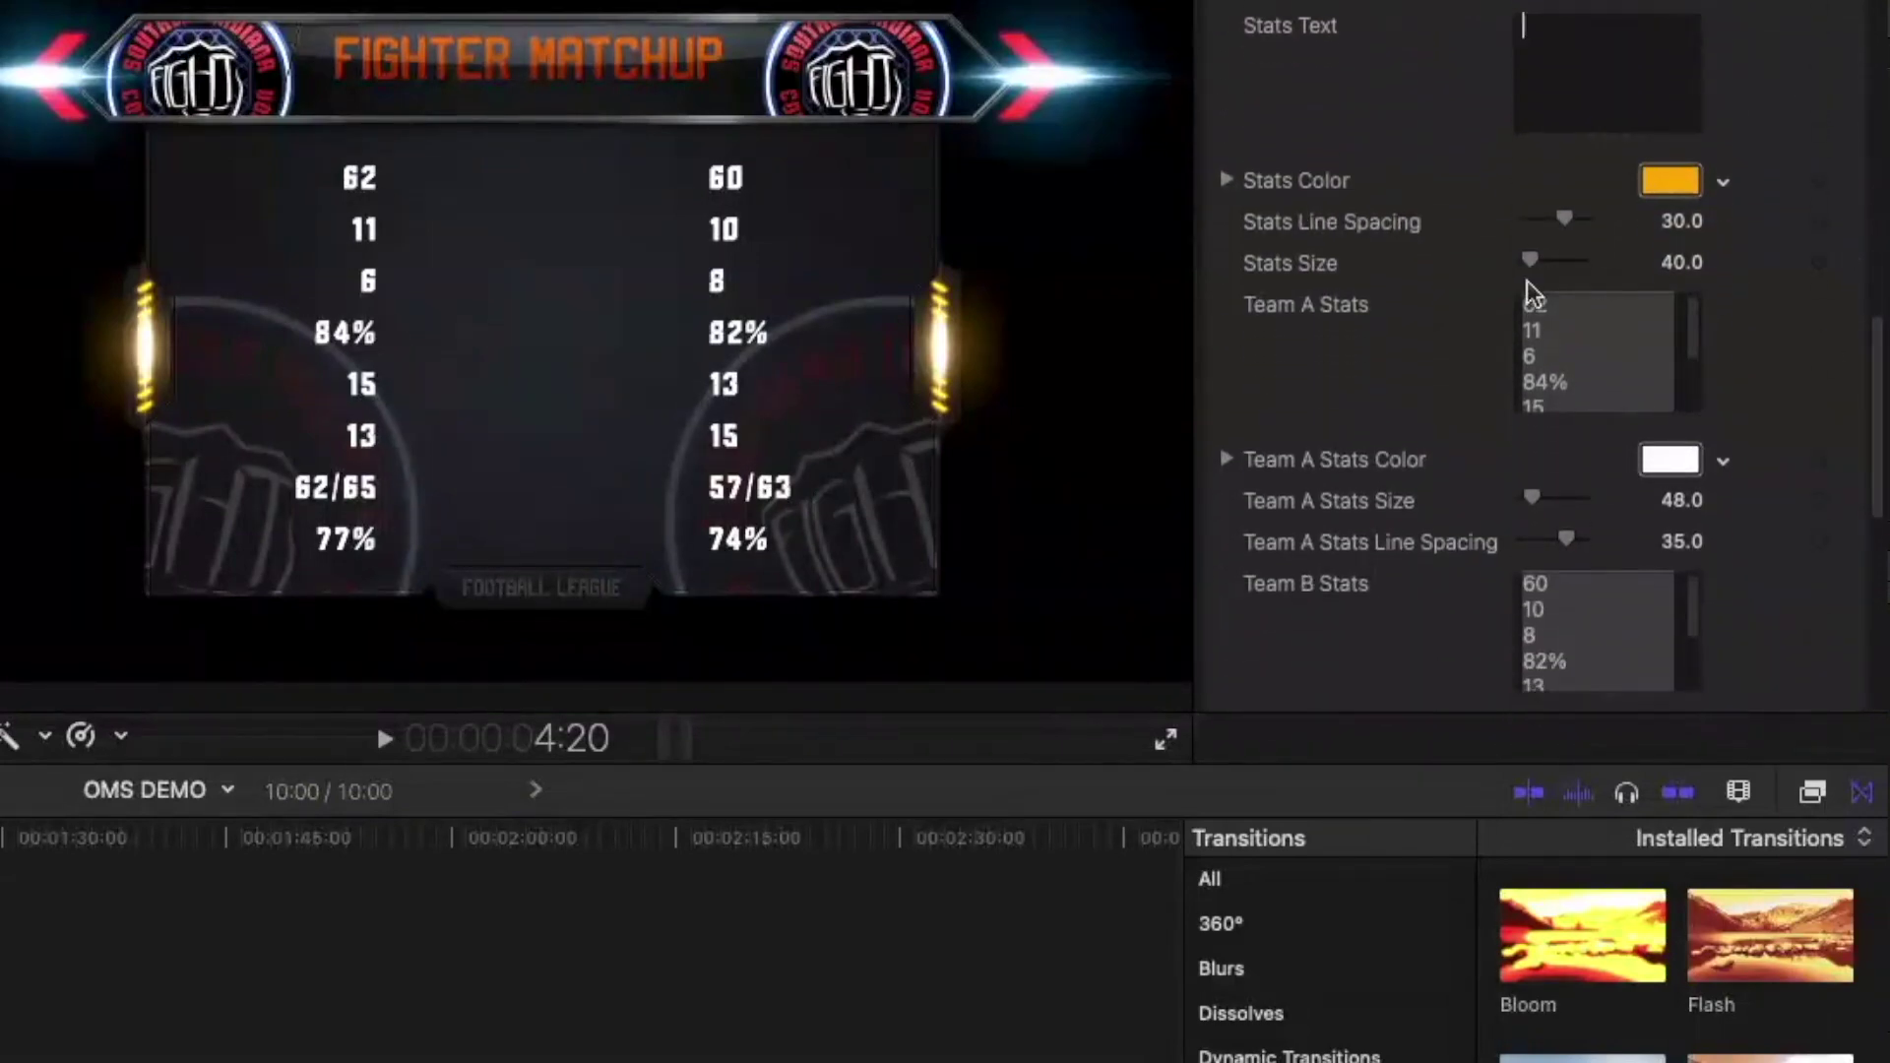
{"action": "left_click", "coordinate": [1536, 301]}
{"action": "left_click_drag", "start_coordinate": [1524, 303], "coordinate": [1589, 445]}
{"action": "key", "text": "BackSpace"}
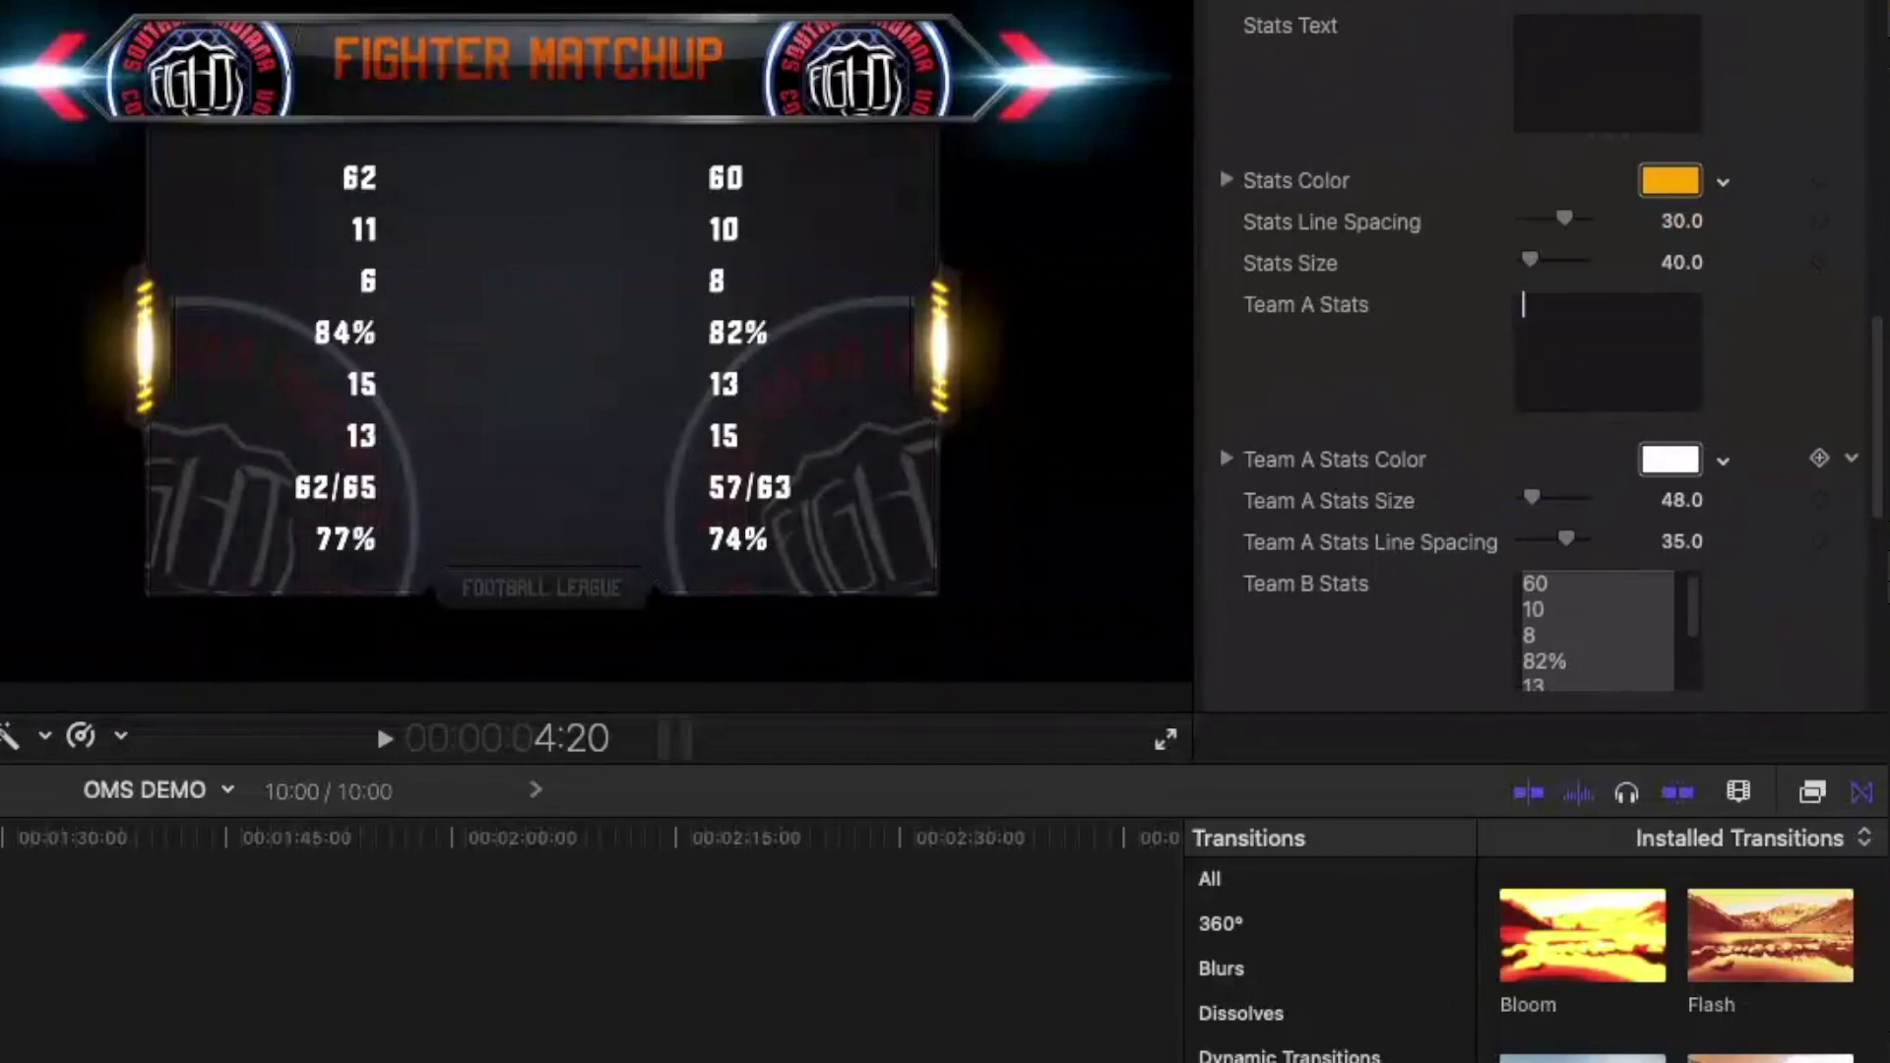
{"action": "key", "text": "super+a"}
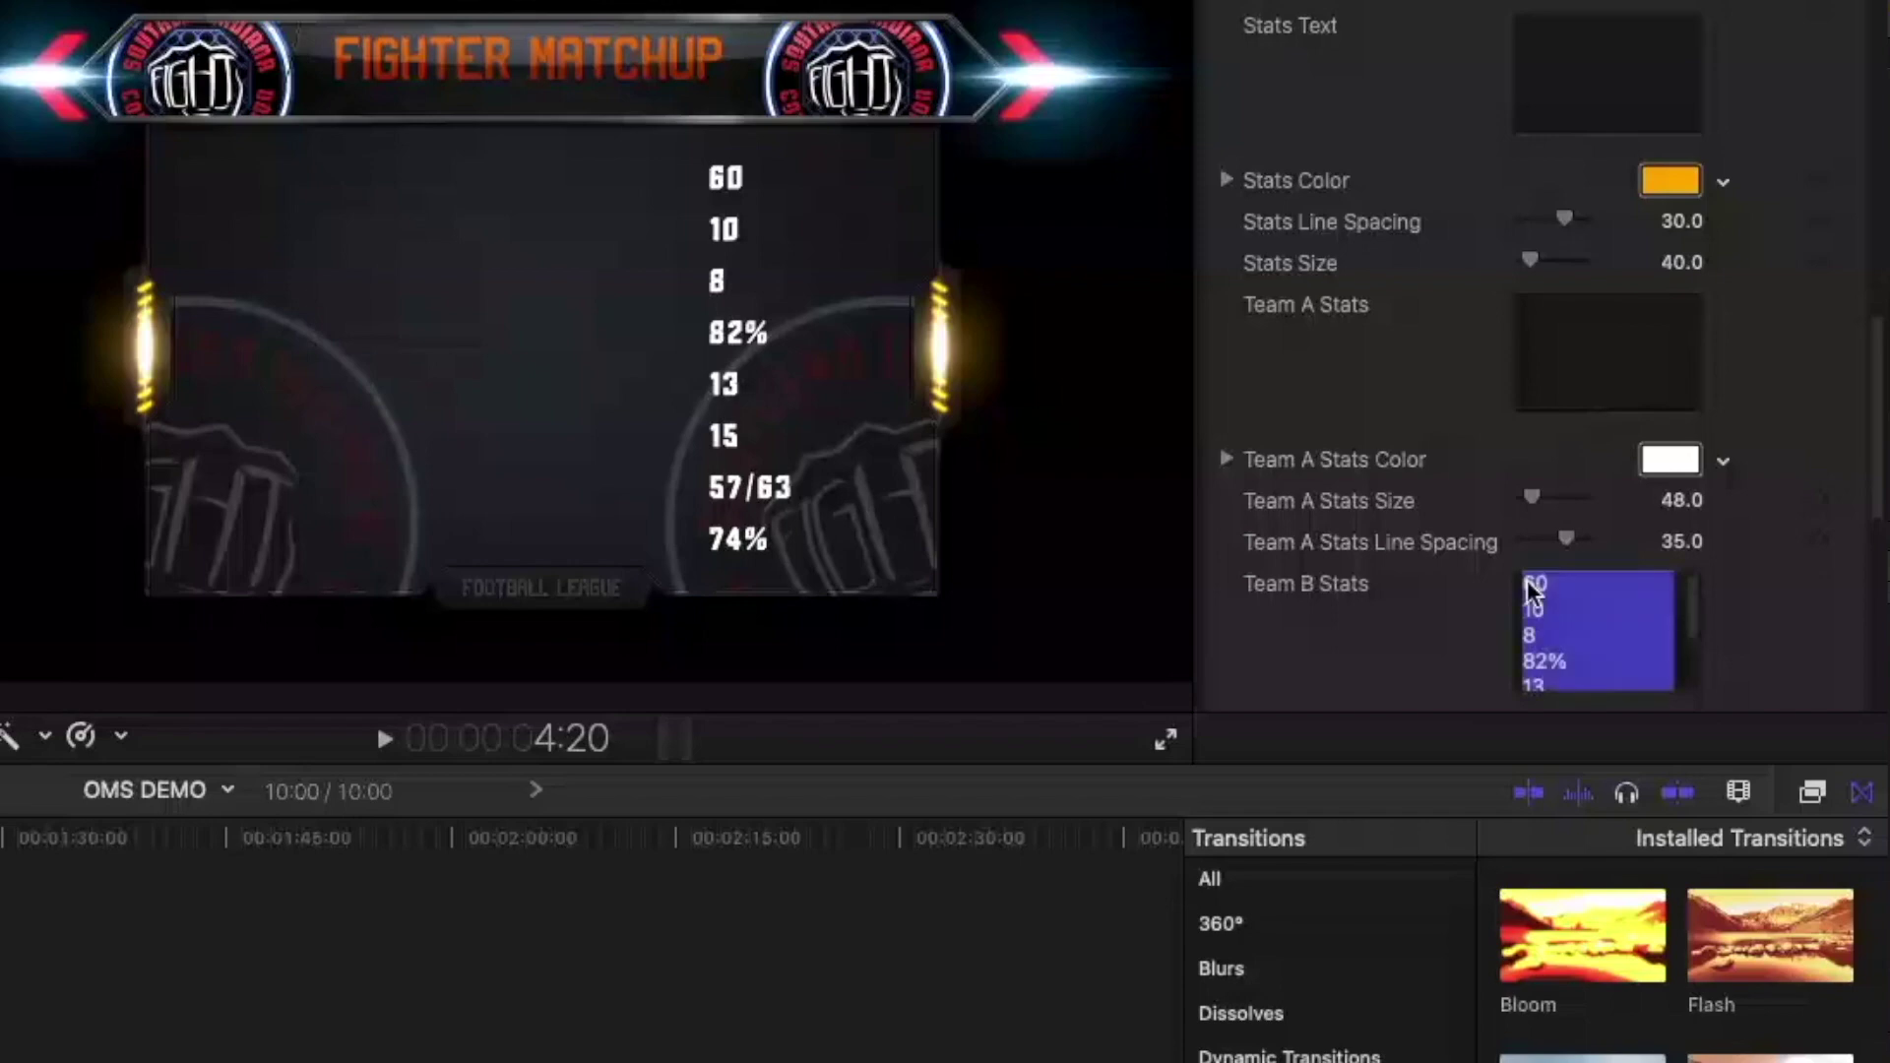
{"action": "key", "text": "BackSpace"}
Replace the title's Footer Text with SICP4.
{"action": "left_click_drag", "start_coordinate": [1876, 373], "coordinate": [1874, 517]}
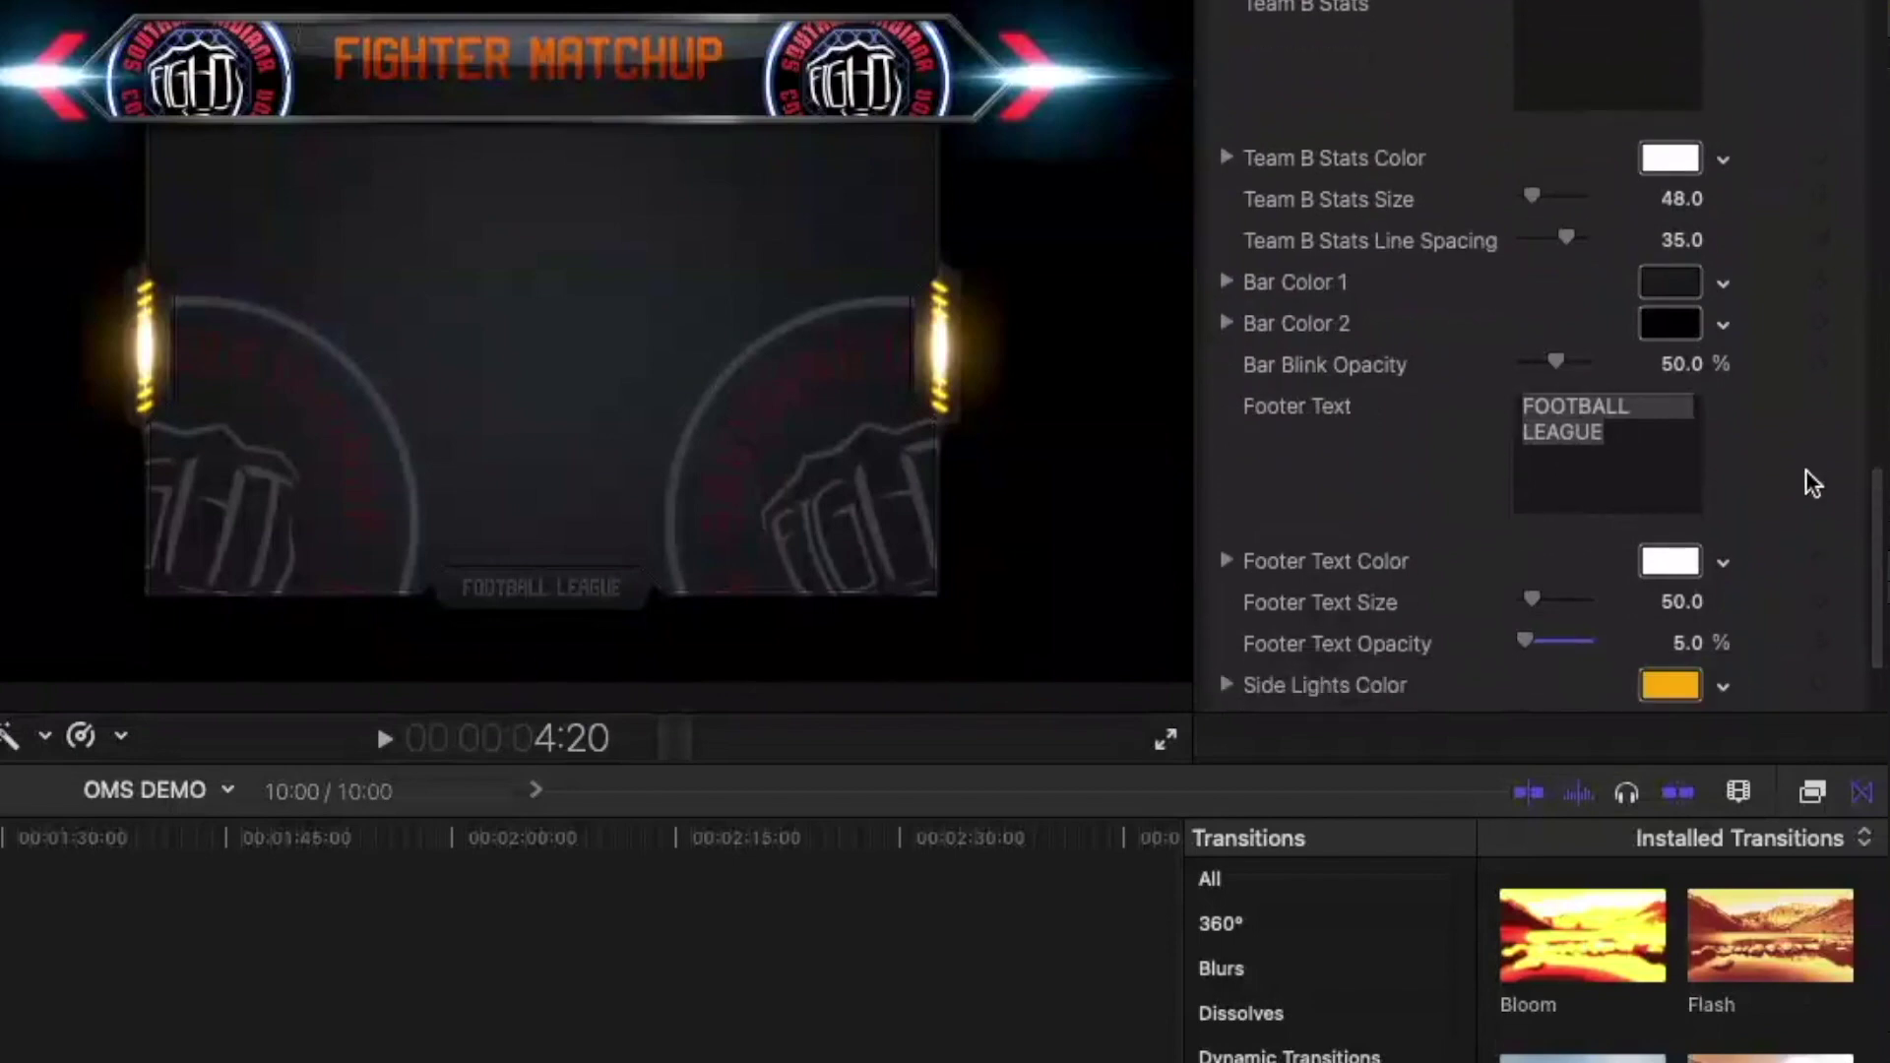
{"action": "left_click_drag", "start_coordinate": [1611, 433], "coordinate": [1517, 401]}
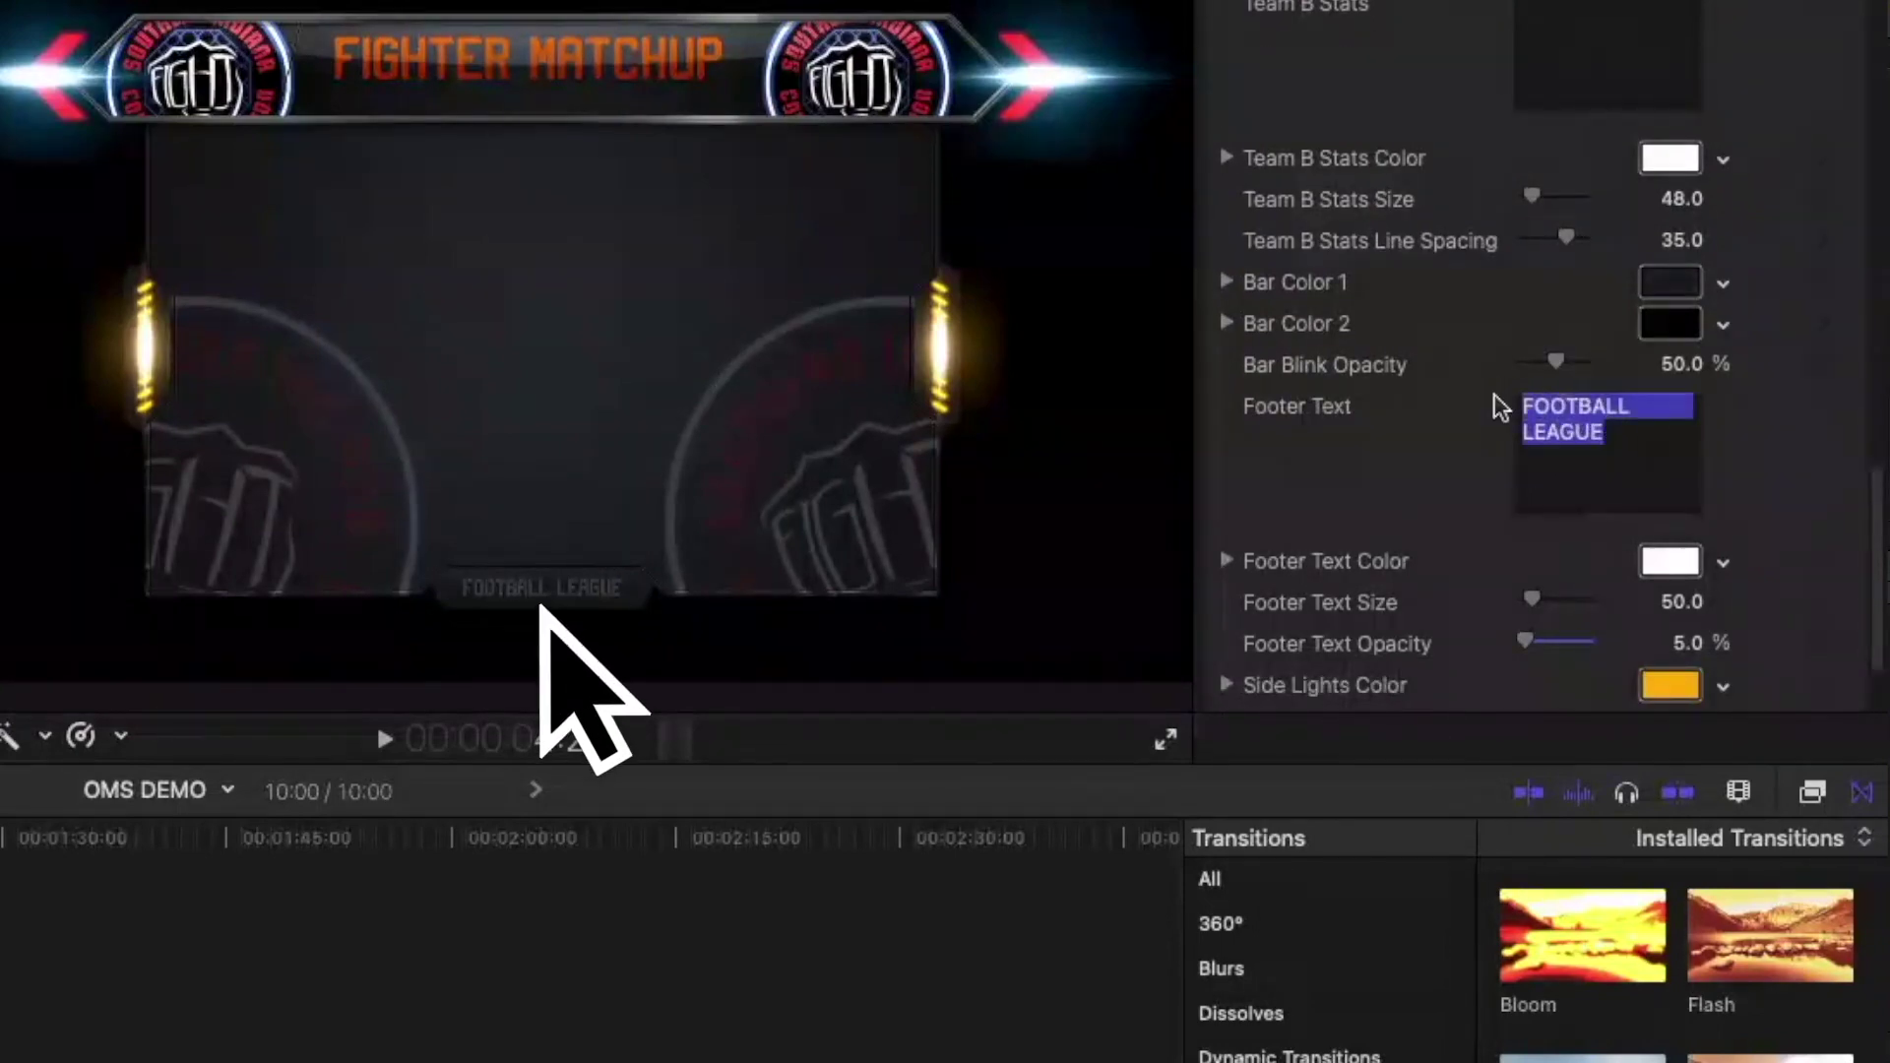
{"action": "type", "text": "SICP4"}
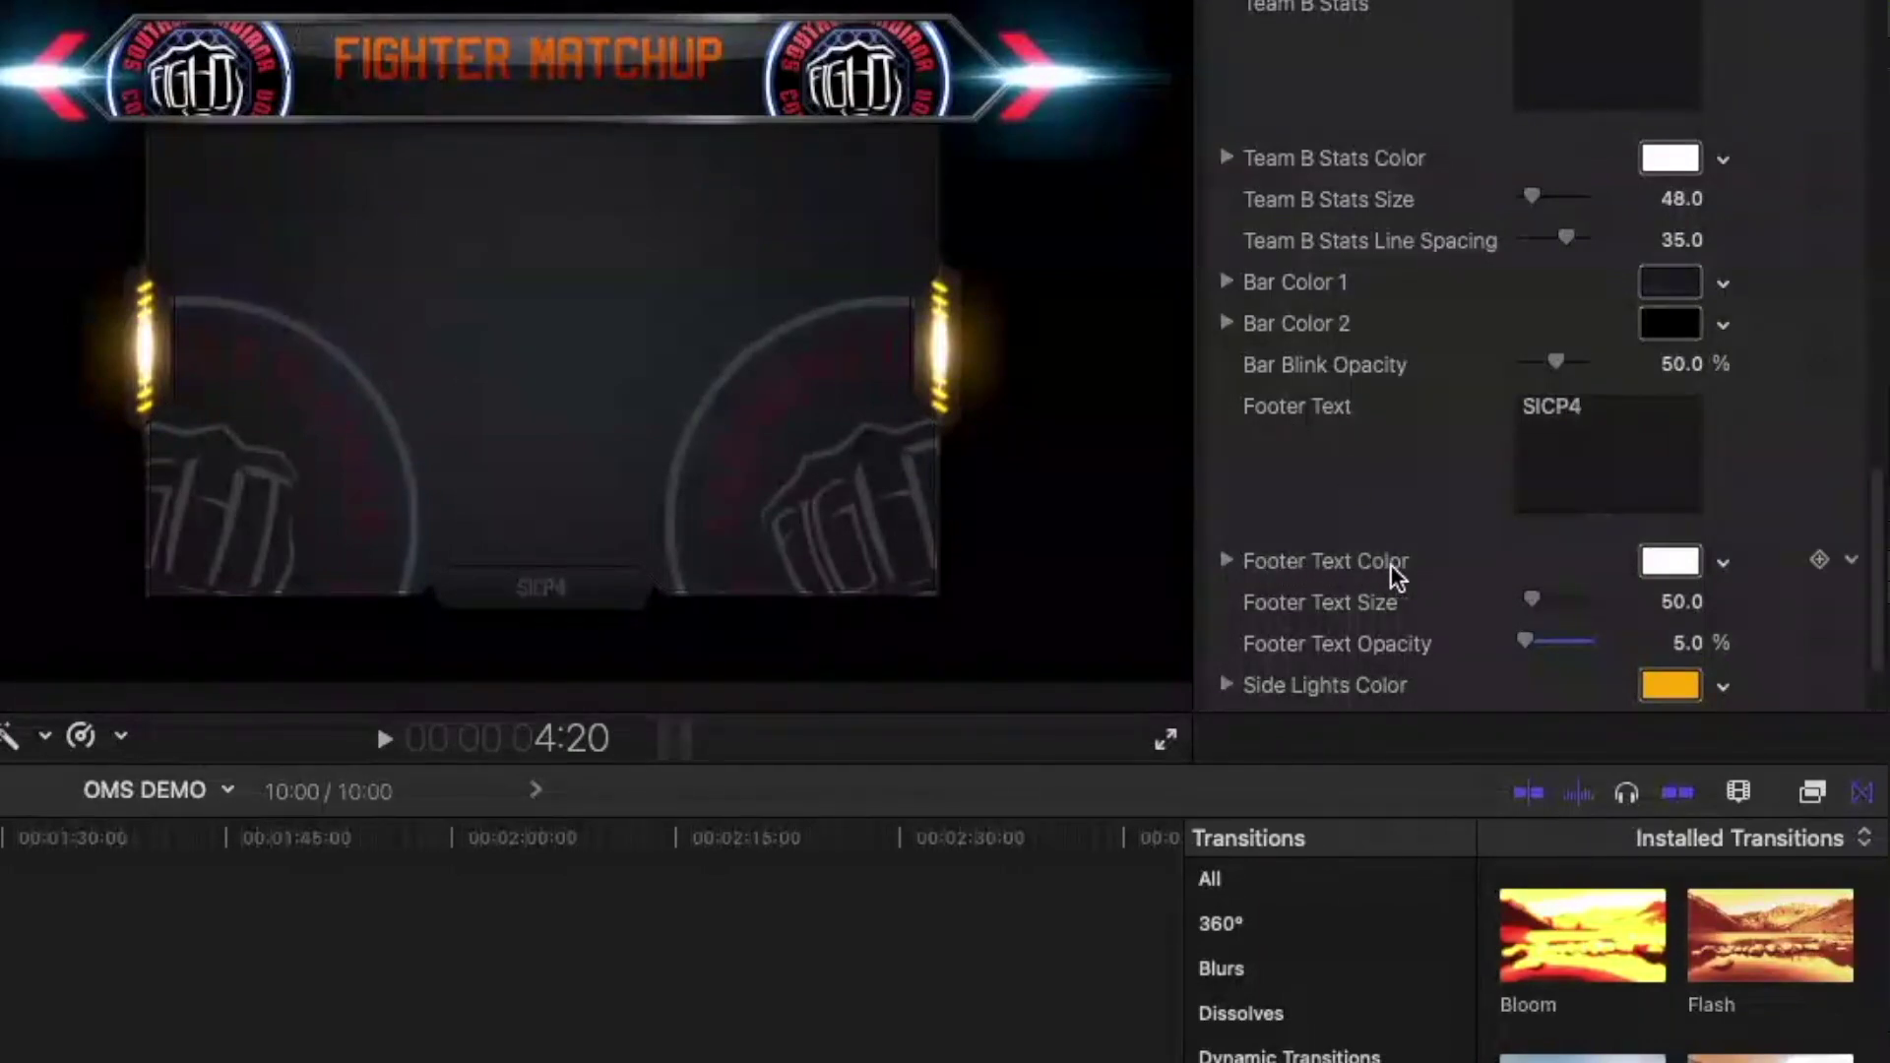
Set the Footer Text Color to a red similar to the heading and raise Footer Text Opacity to about 79%.
{"action": "left_click", "coordinate": [1723, 565]}
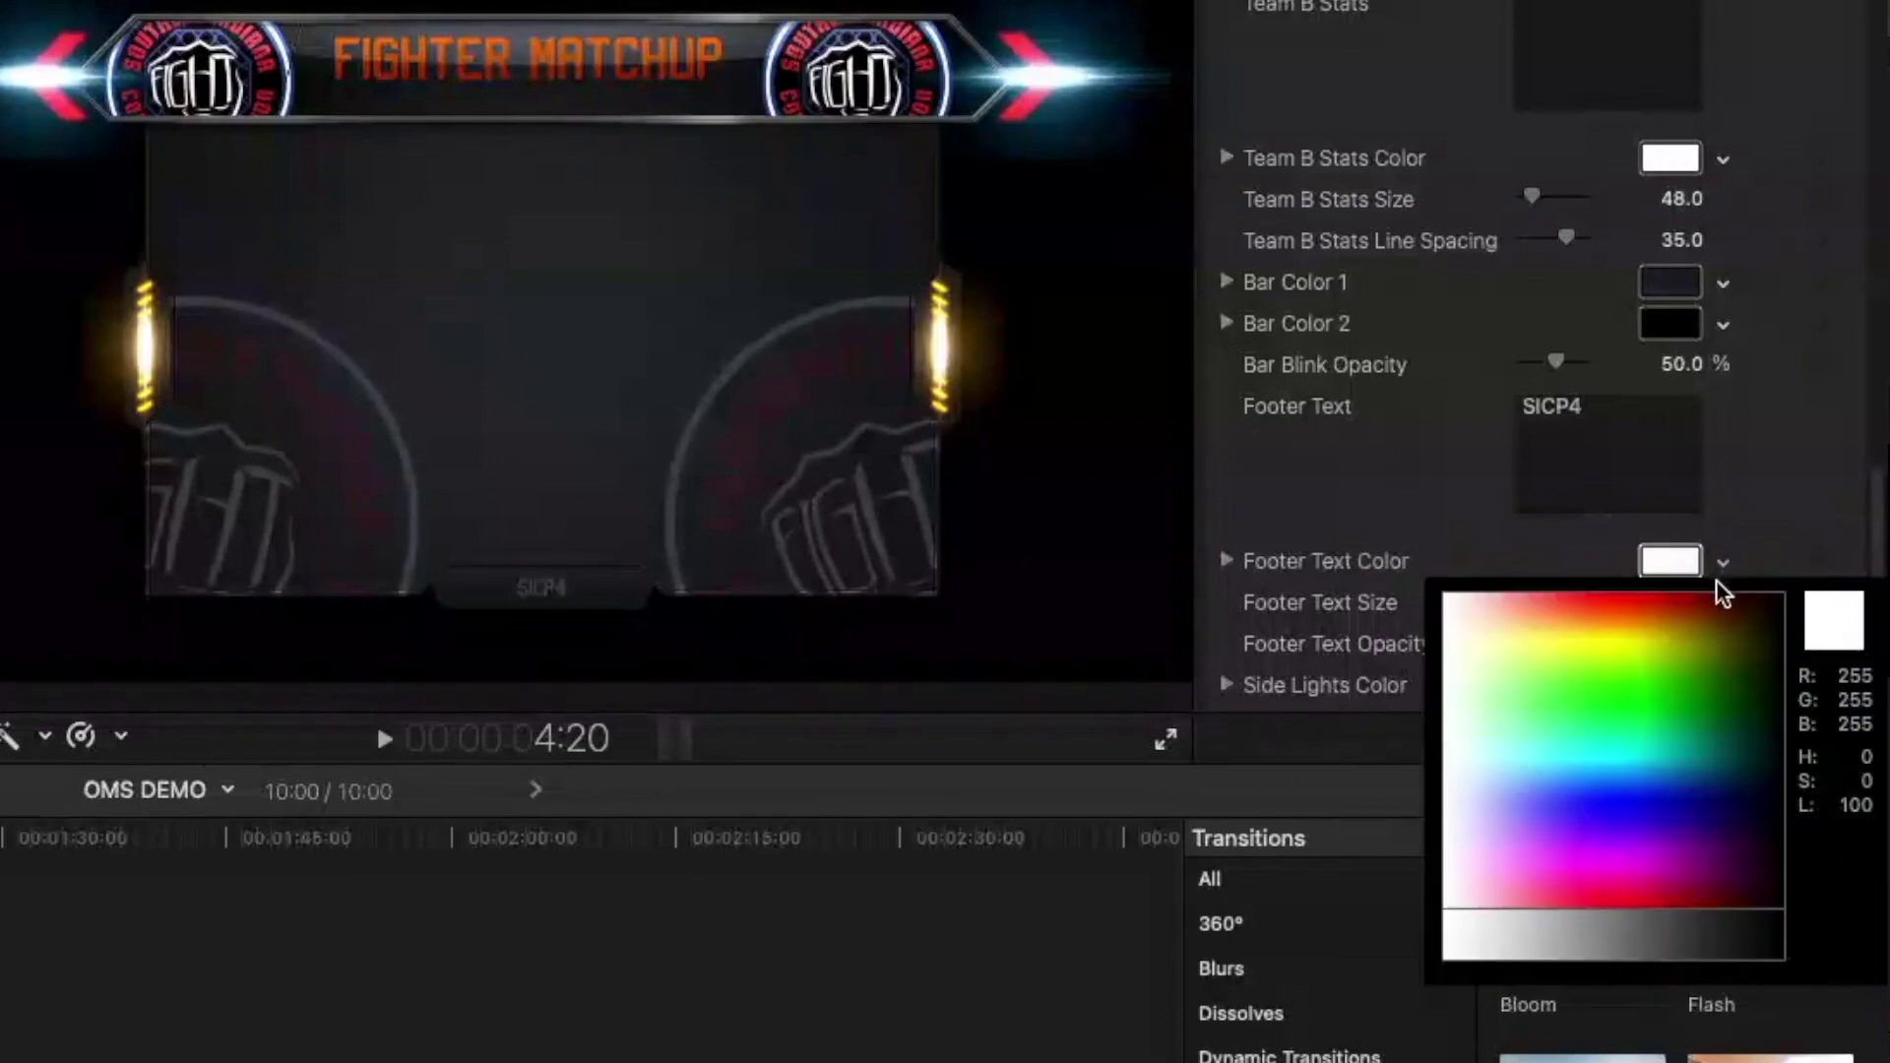
{"action": "left_click", "coordinate": [1713, 610]}
{"action": "left_click_drag", "start_coordinate": [1709, 601], "coordinate": [1658, 603]}
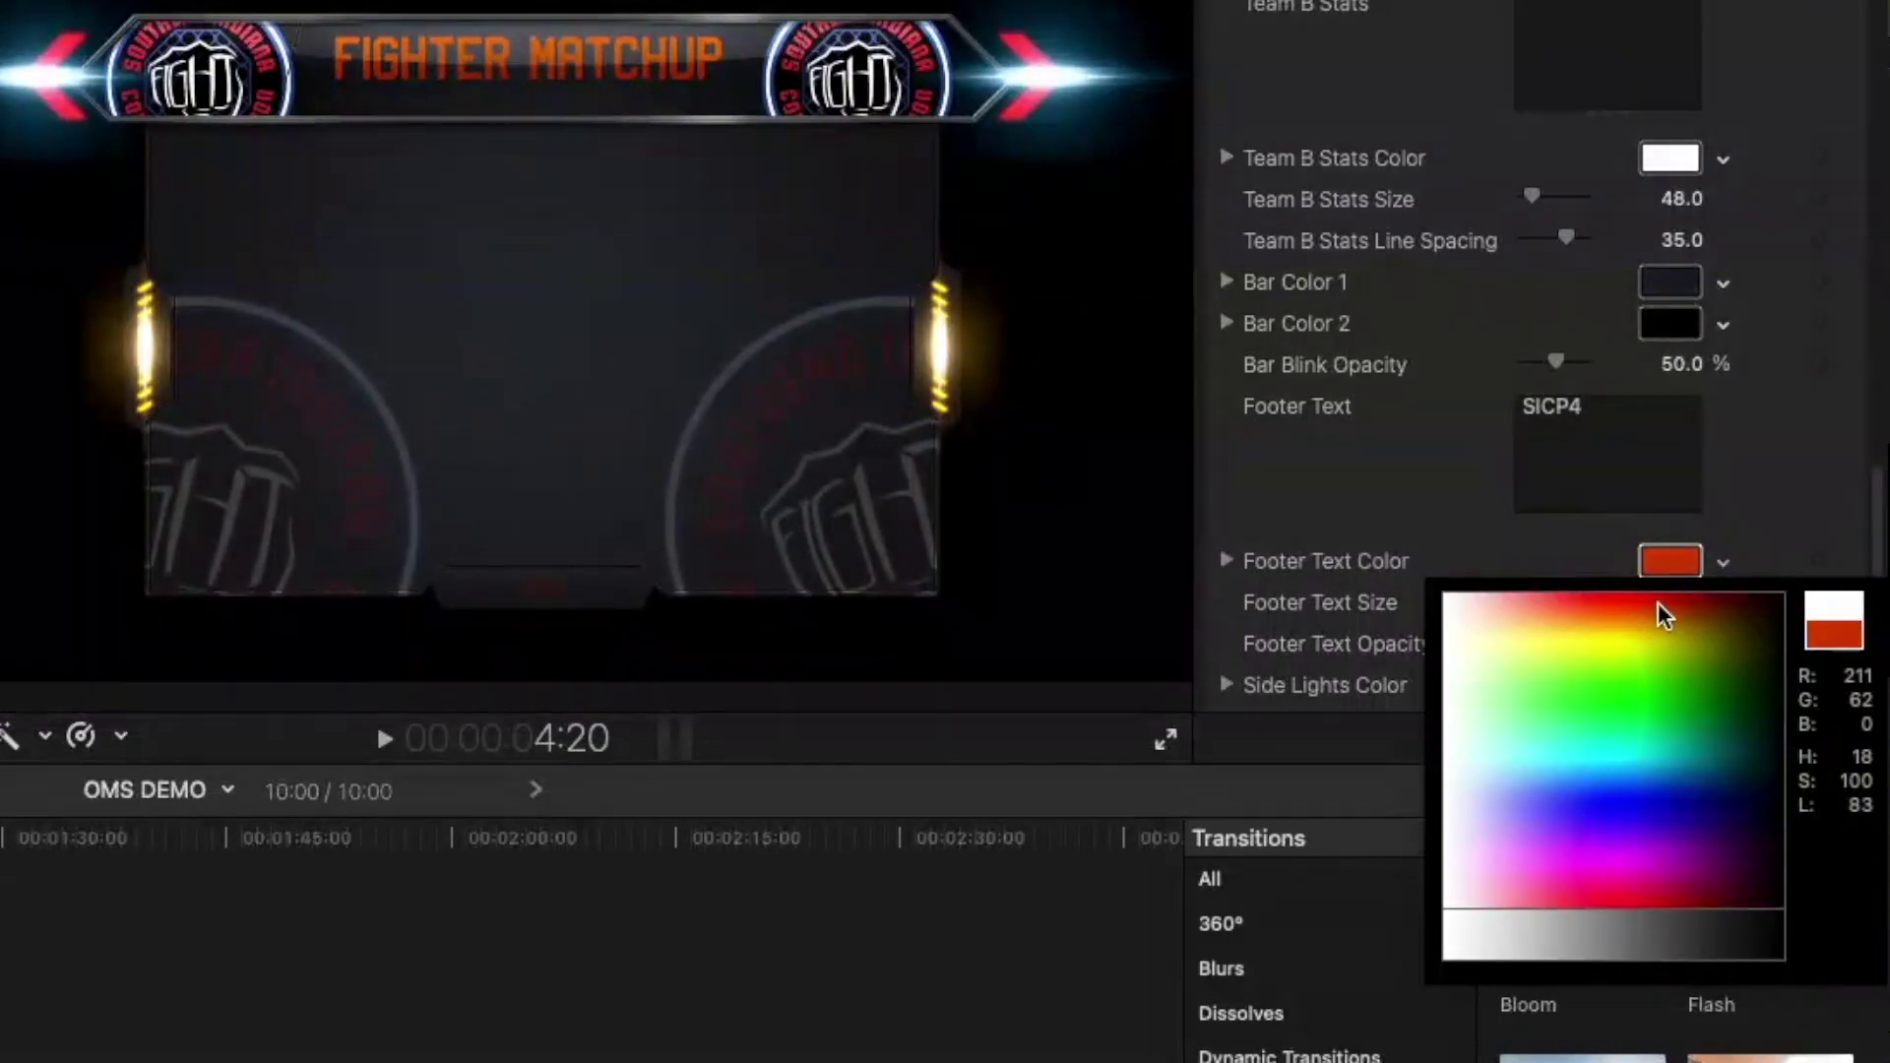
{"action": "key", "text": "Escape"}
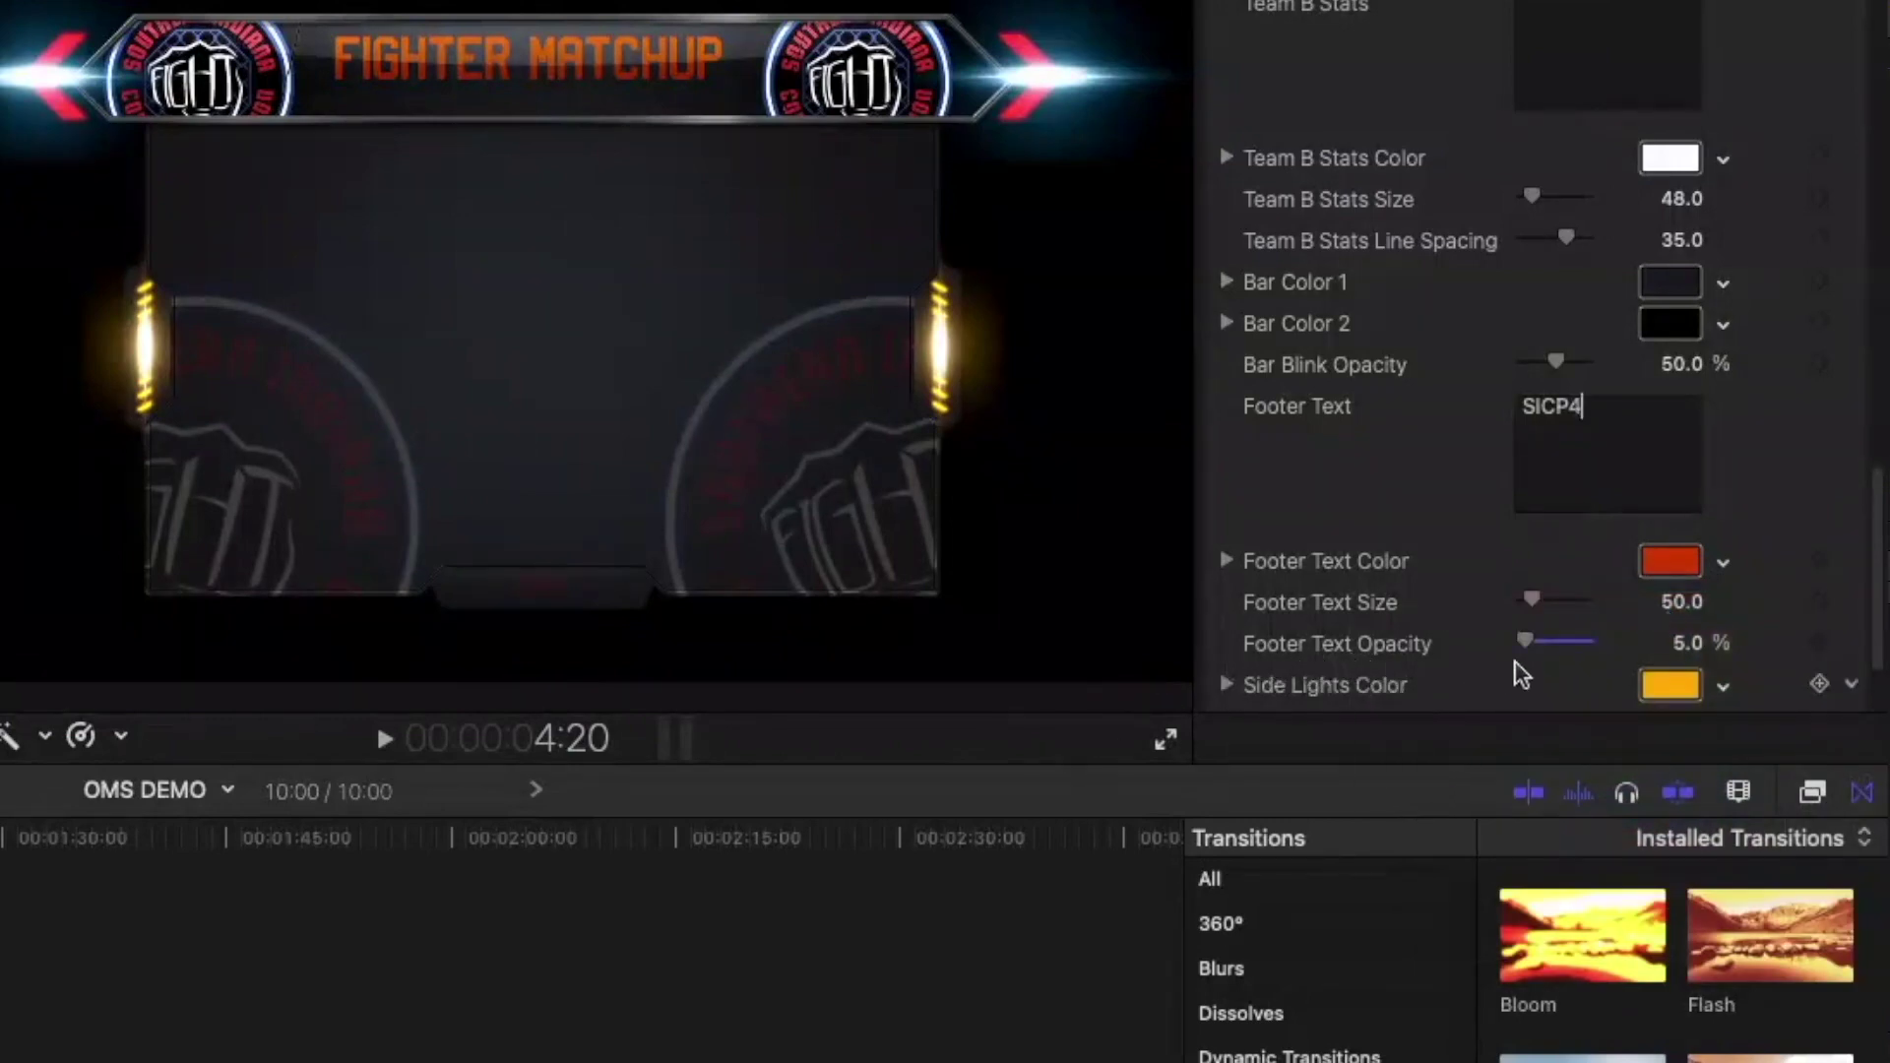
{"action": "mouse_move", "coordinate": [1529, 642]}
{"action": "left_mouse_down"}
{"action": "mouse_move", "coordinate": [1600, 645]}
{"action": "mouse_move", "coordinate": [1576, 661]}
{"action": "left_mouse_up"}
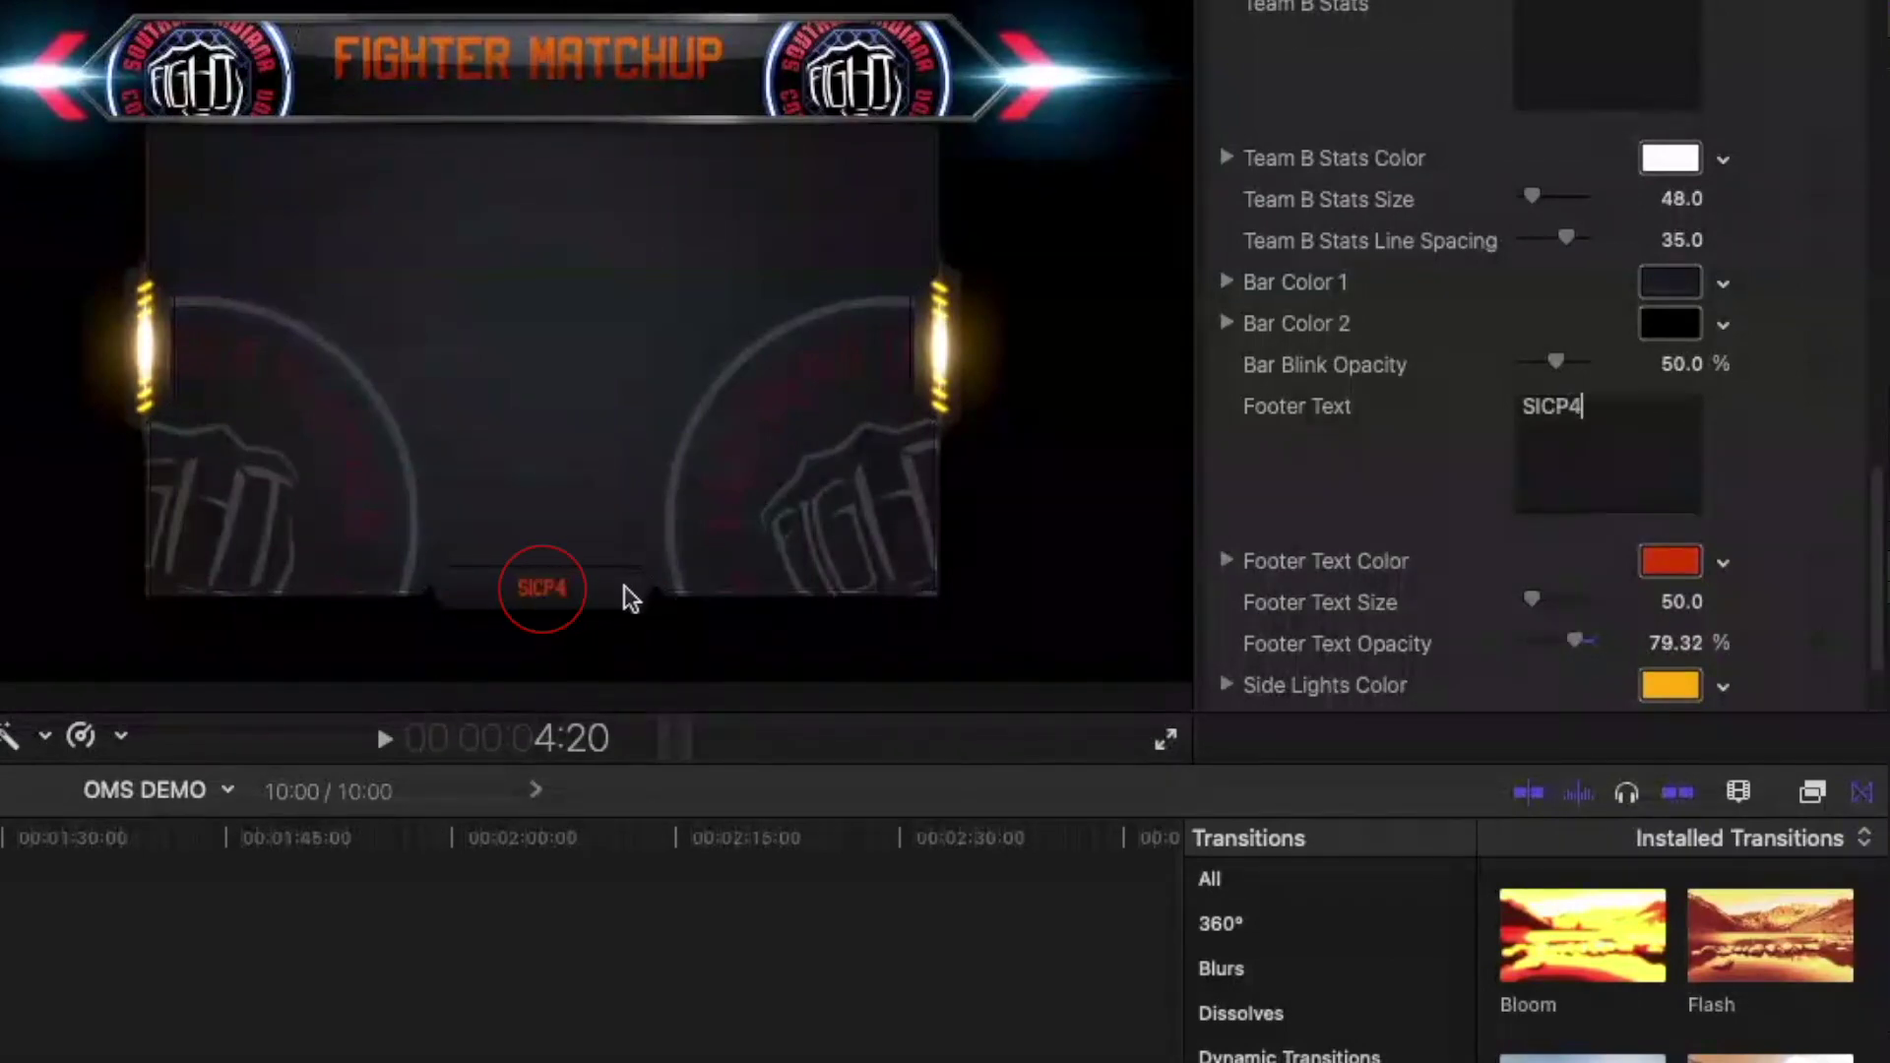
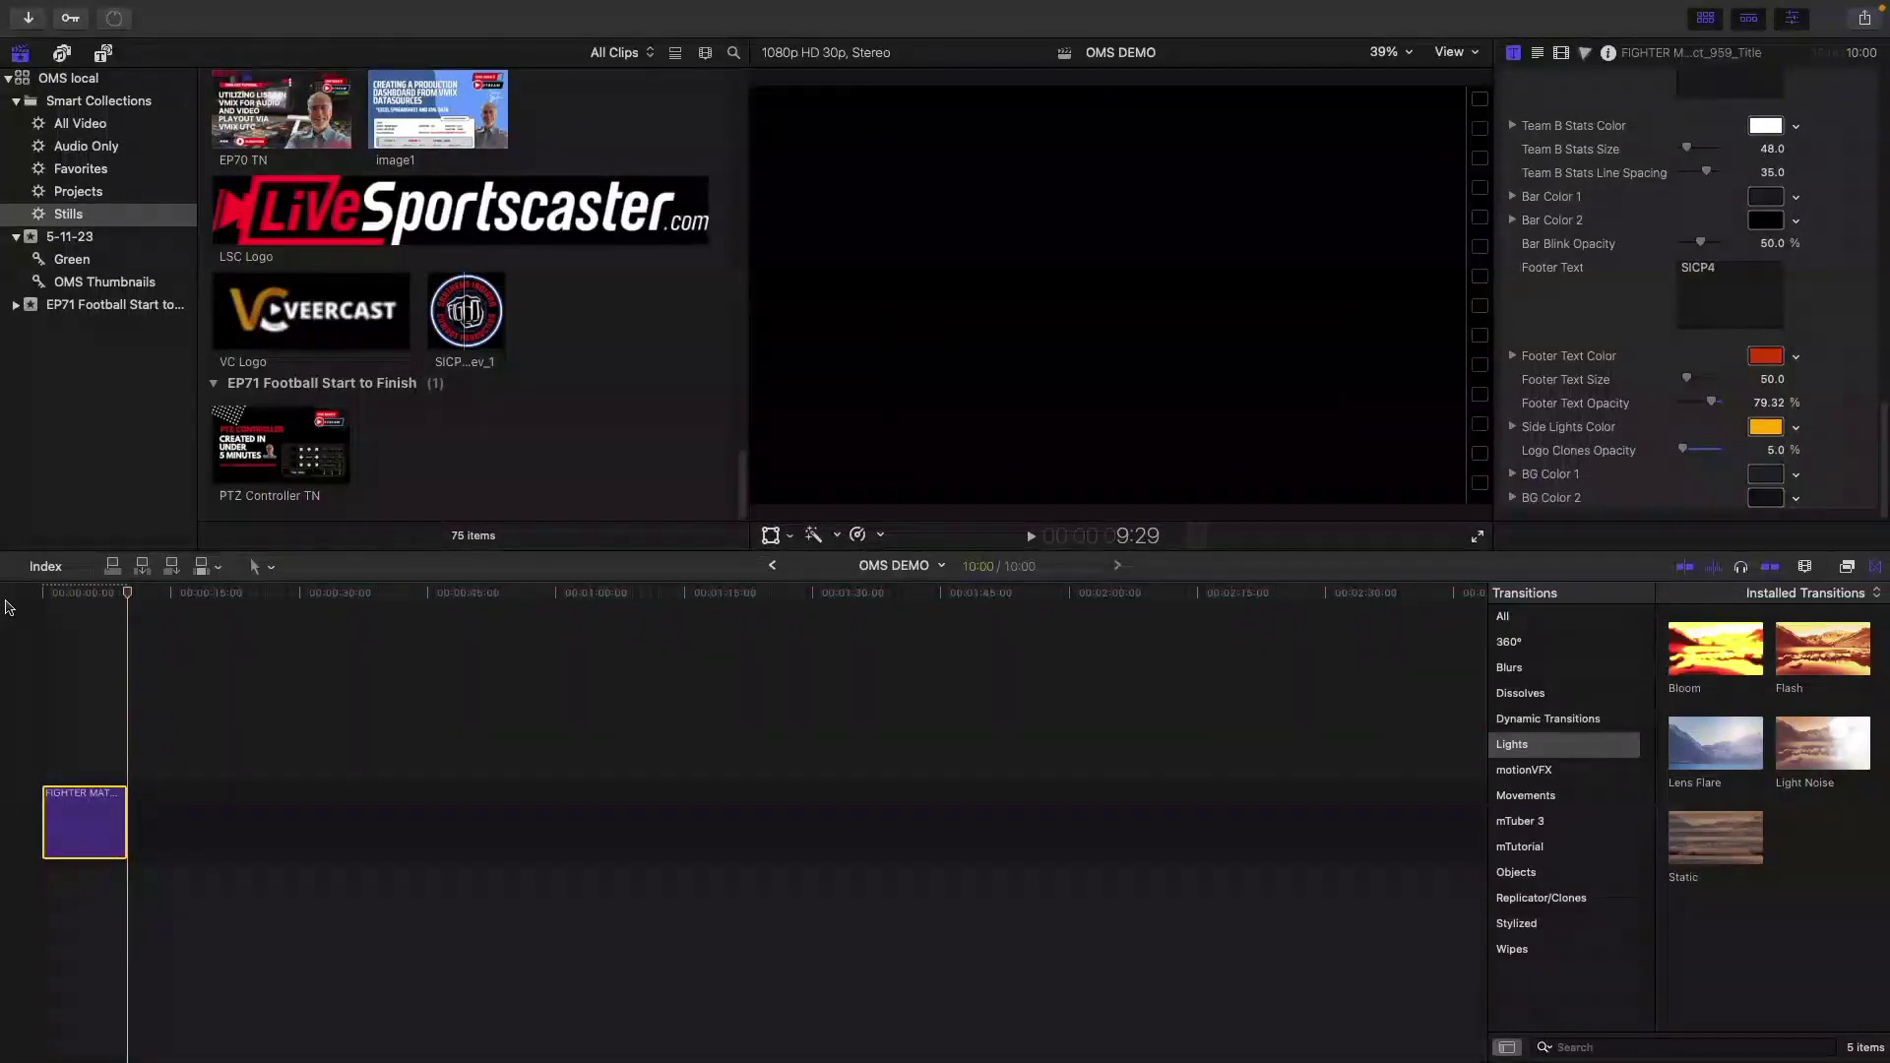
Export the project with the default file export as OMS DEMO 2, saved in the OMS Assets folder.
{"action": "left_click", "coordinate": [1865, 19]}
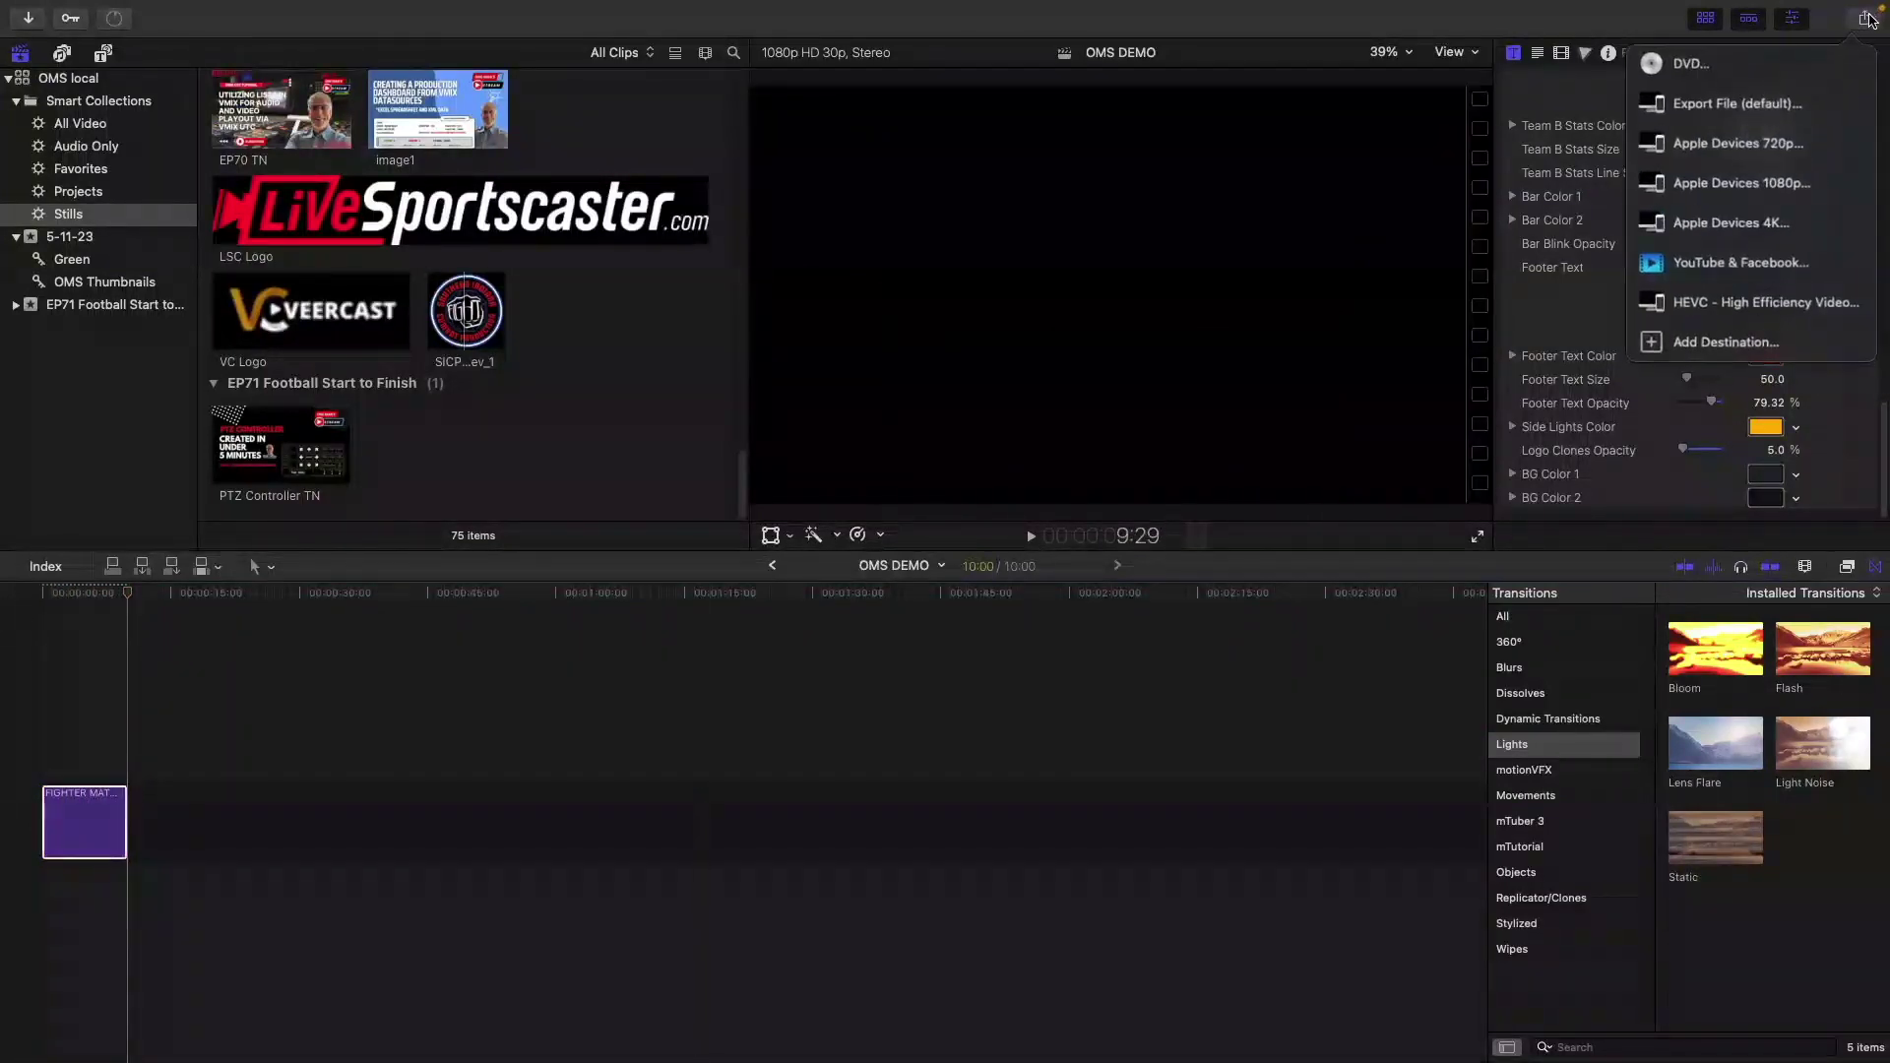
{"action": "left_click", "coordinate": [1740, 103]}
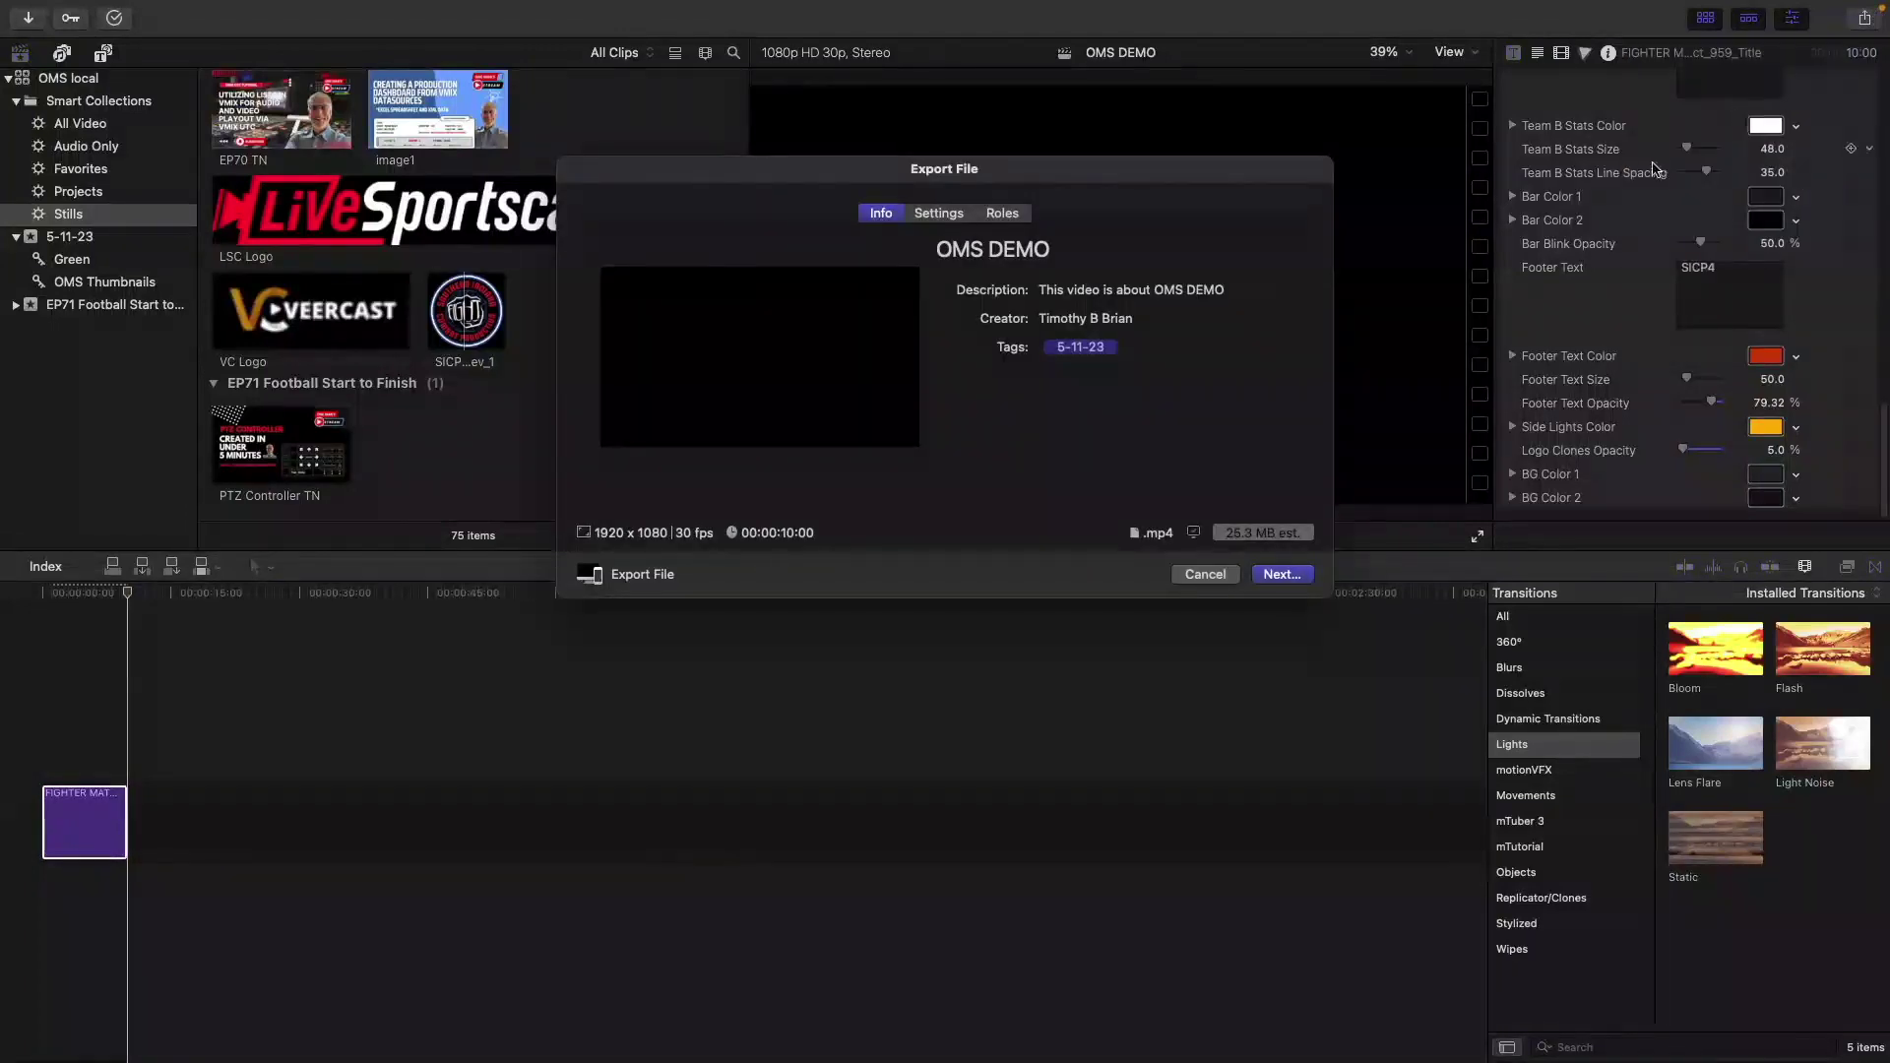
{"action": "left_click", "coordinate": [1076, 250]}
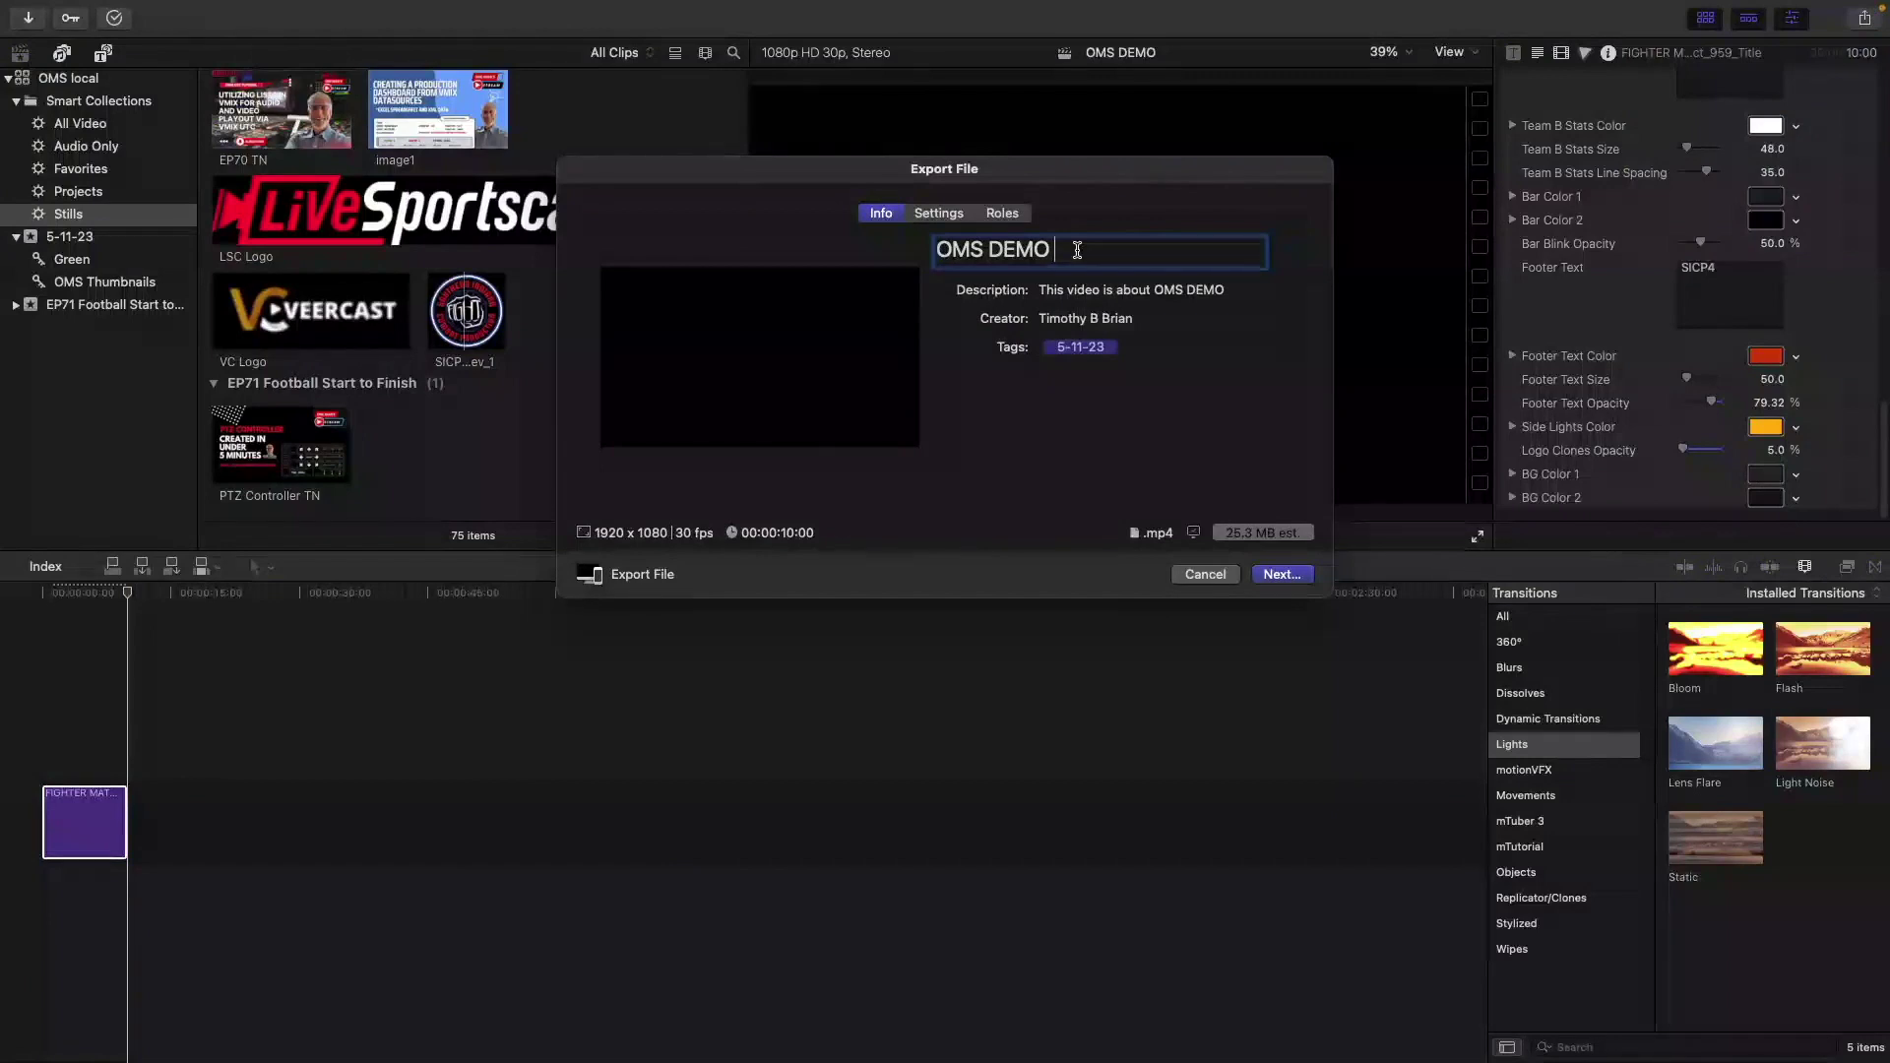
{"action": "type", "text": "2"}
{"action": "left_click", "coordinate": [1278, 574]}
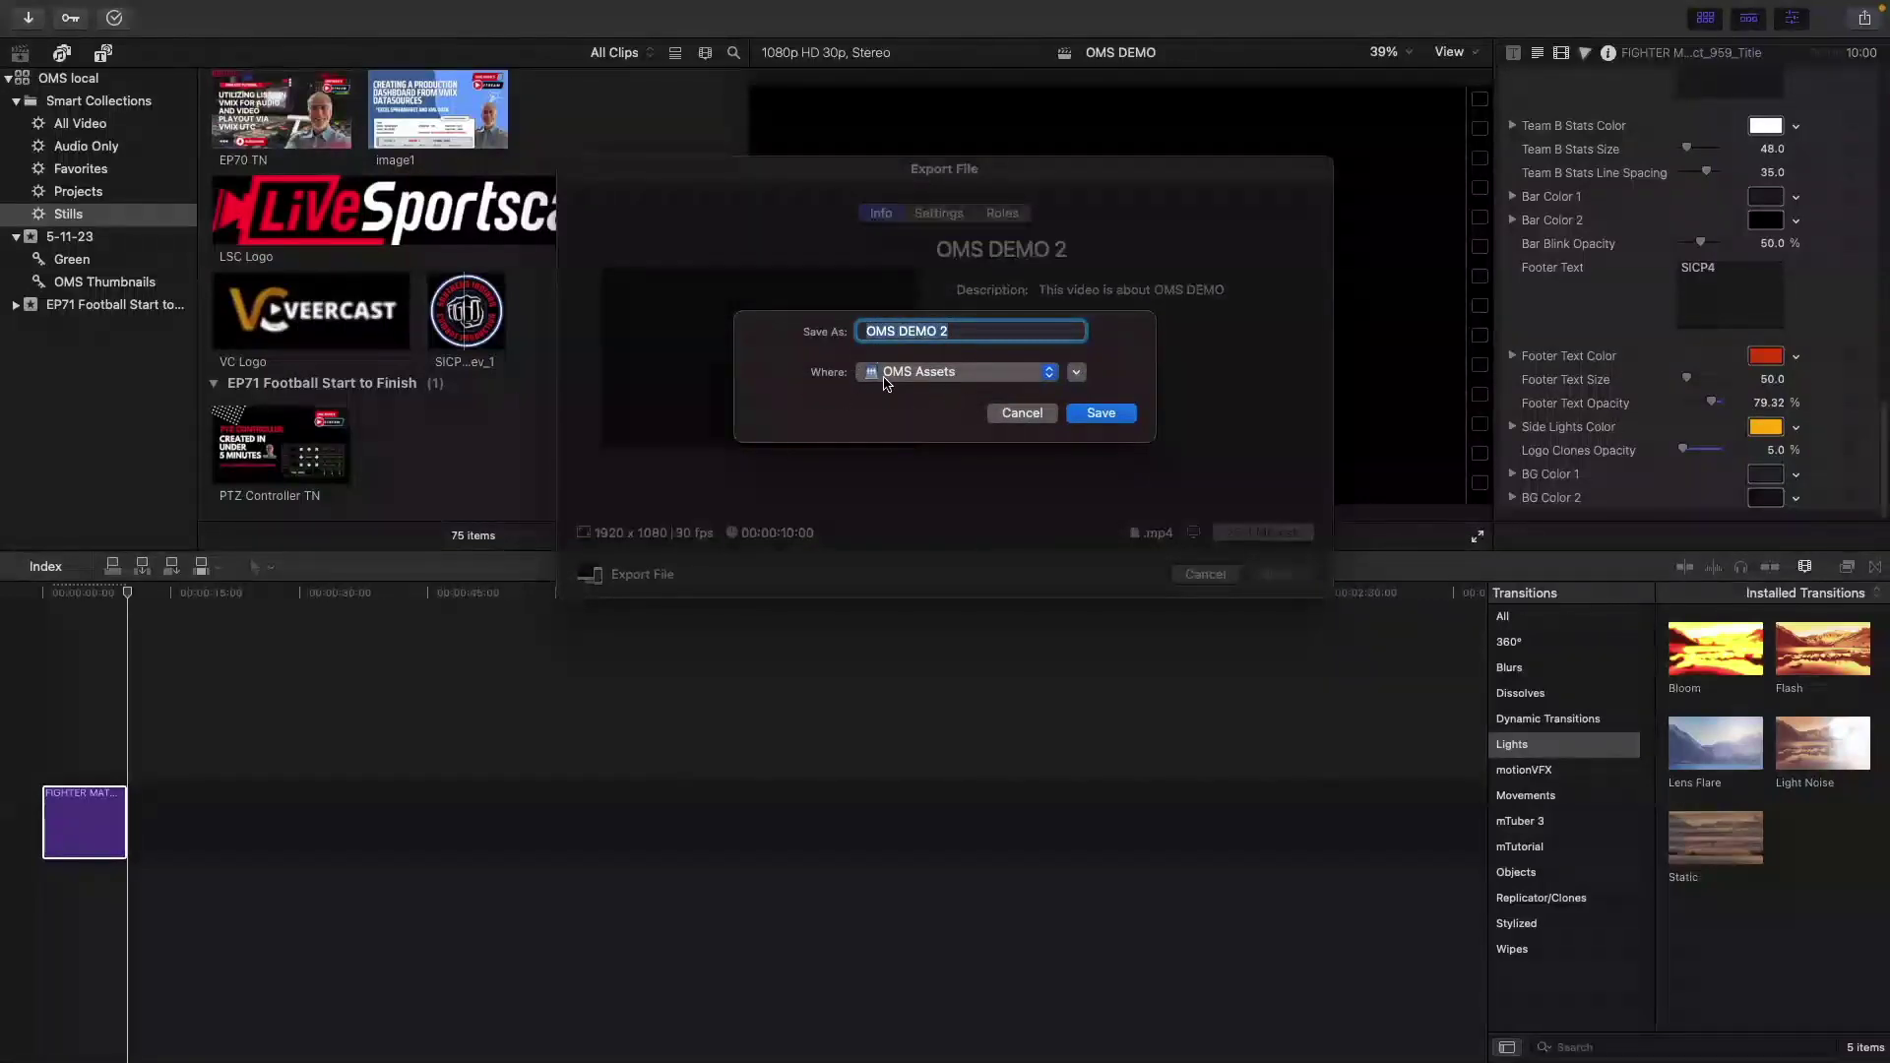
{"action": "left_click", "coordinate": [1129, 417]}
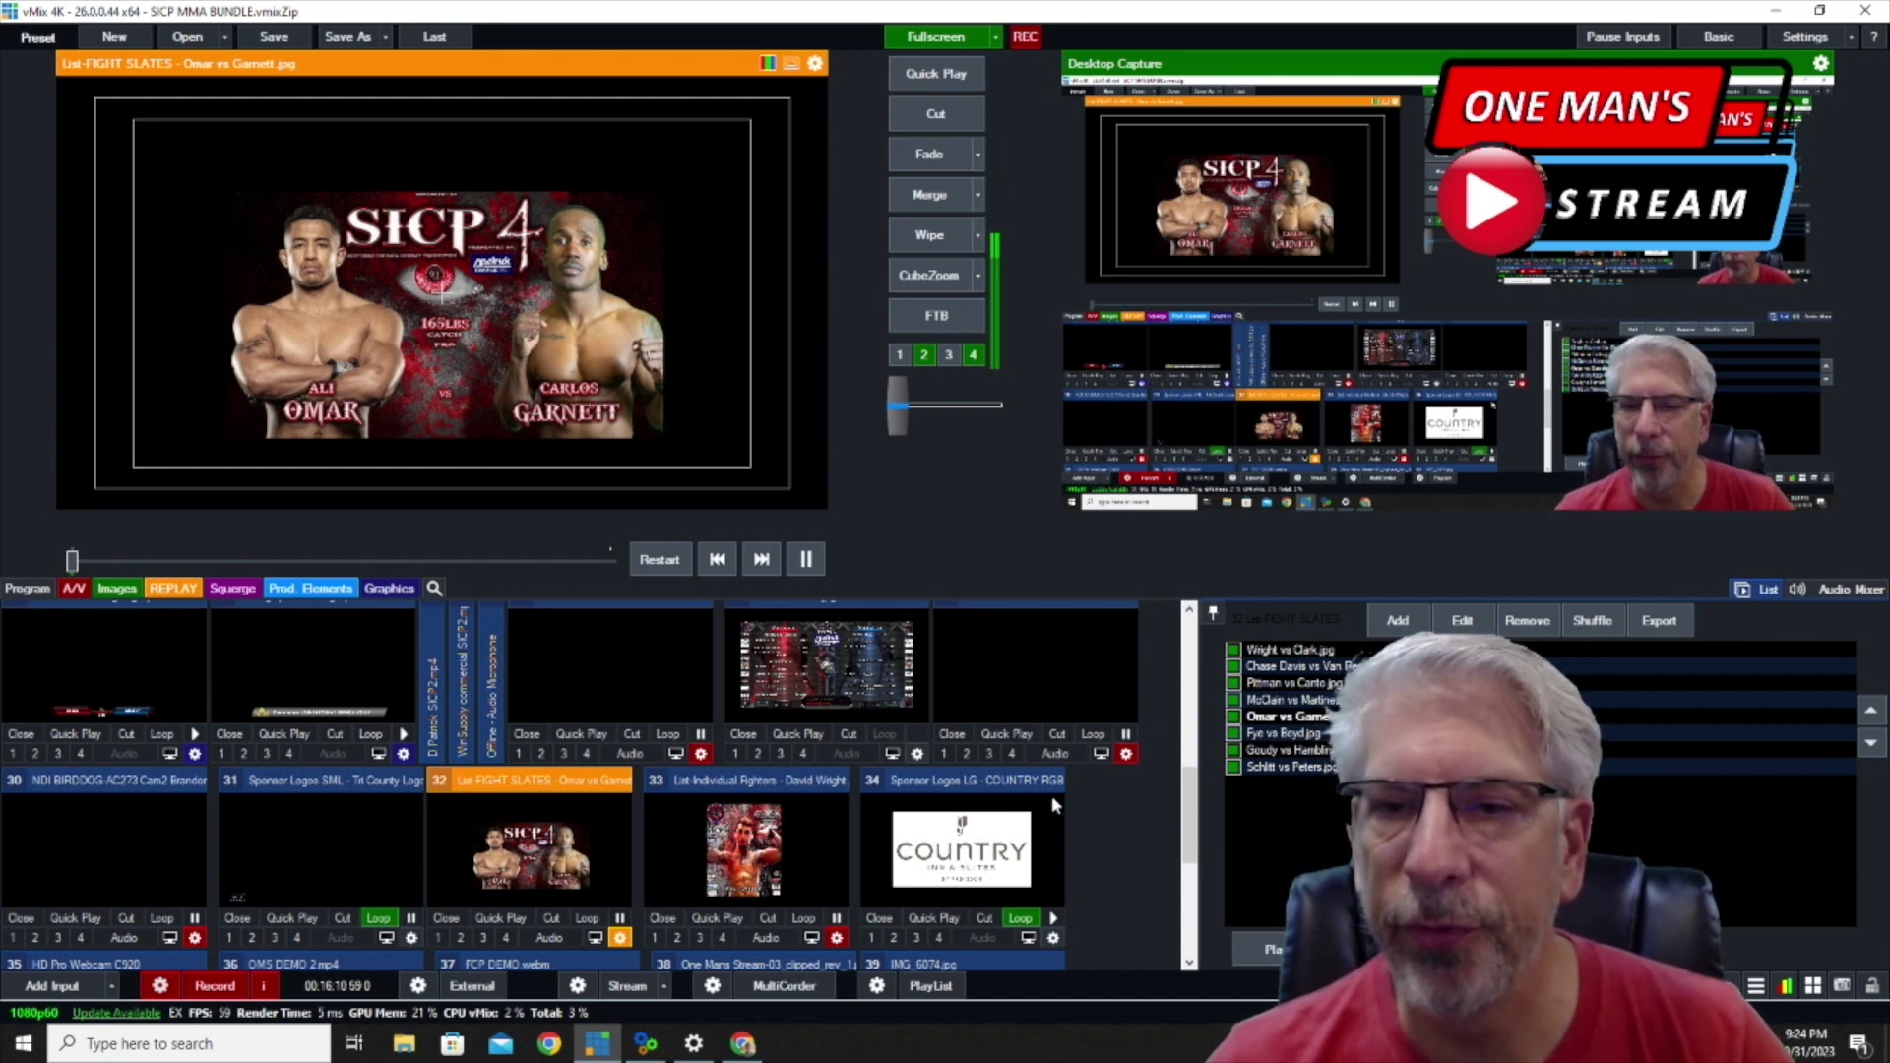
In vMix, turn off overlay 4 and preview the FIGHT SLATES list's matchup images one by one, from the first to the seventh.
{"action": "left_click", "coordinate": [975, 356]}
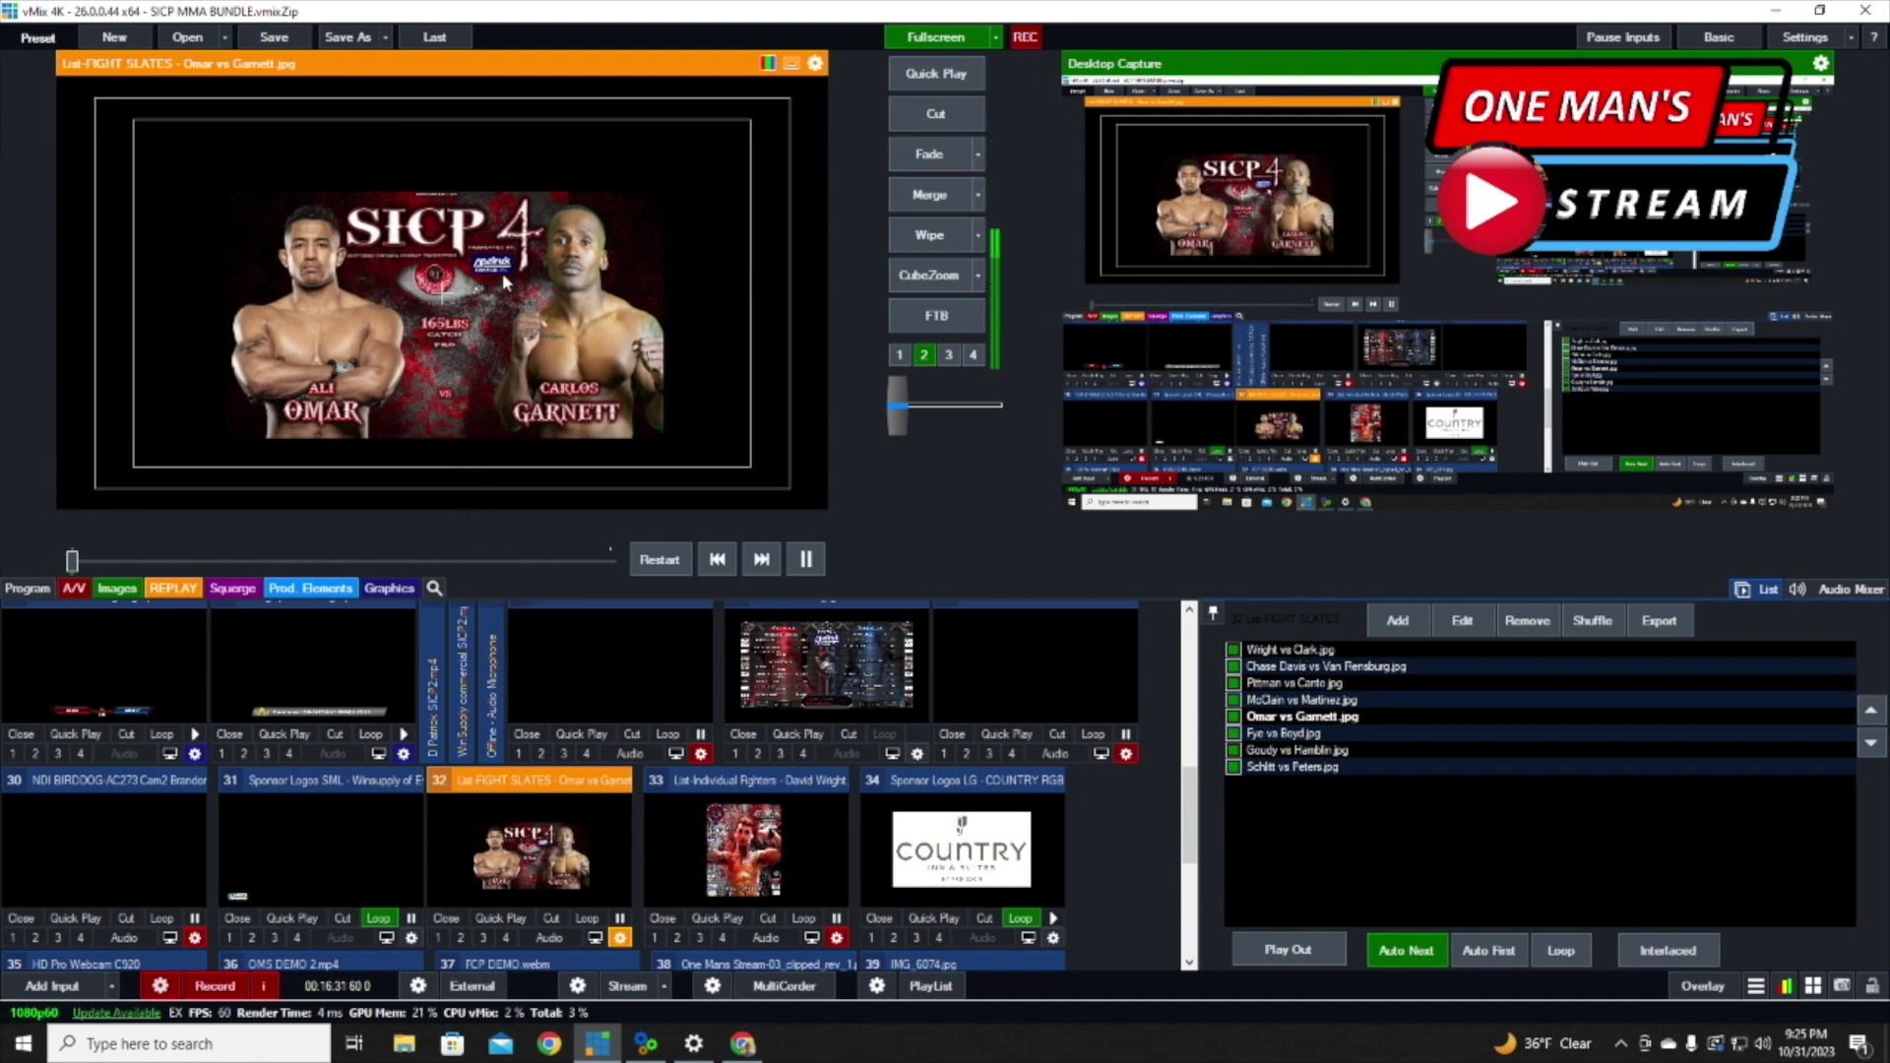
{"action": "left_click", "coordinate": [1321, 652]}
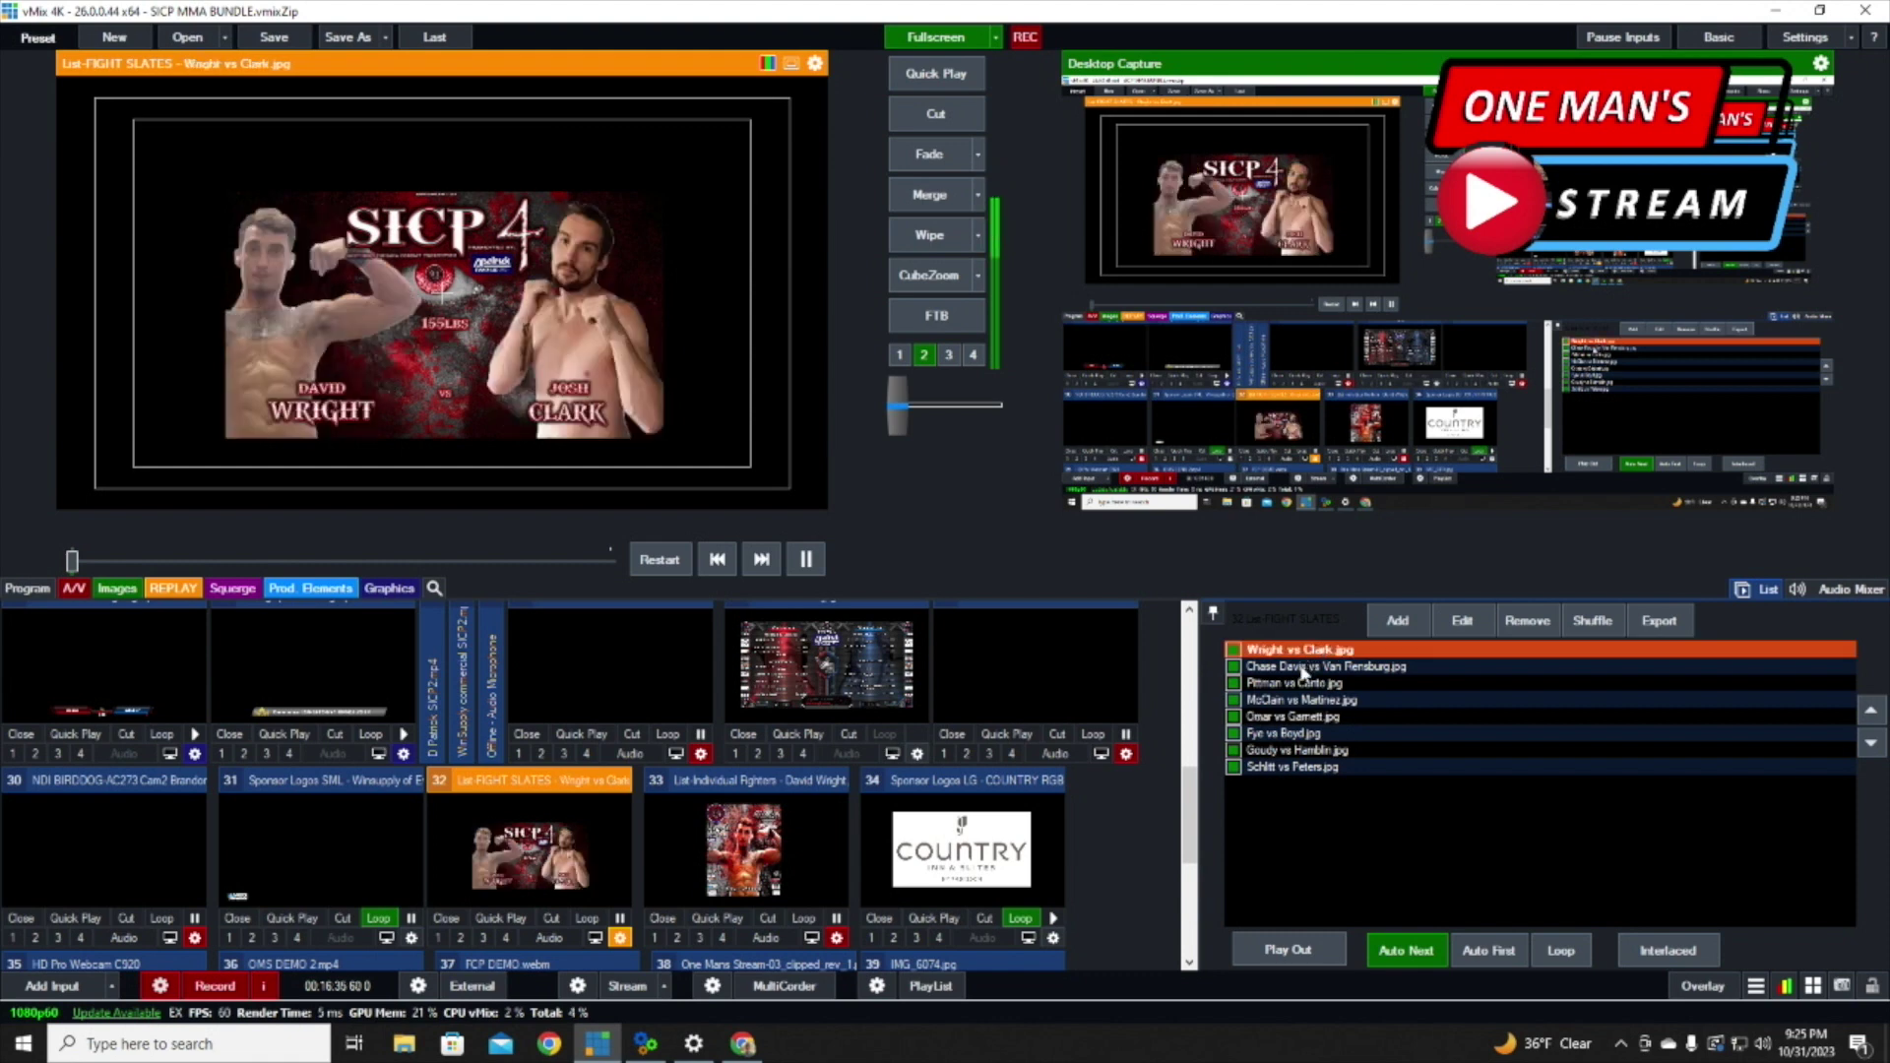
{"action": "left_click", "coordinate": [1302, 668]}
{"action": "left_click", "coordinate": [1301, 685]}
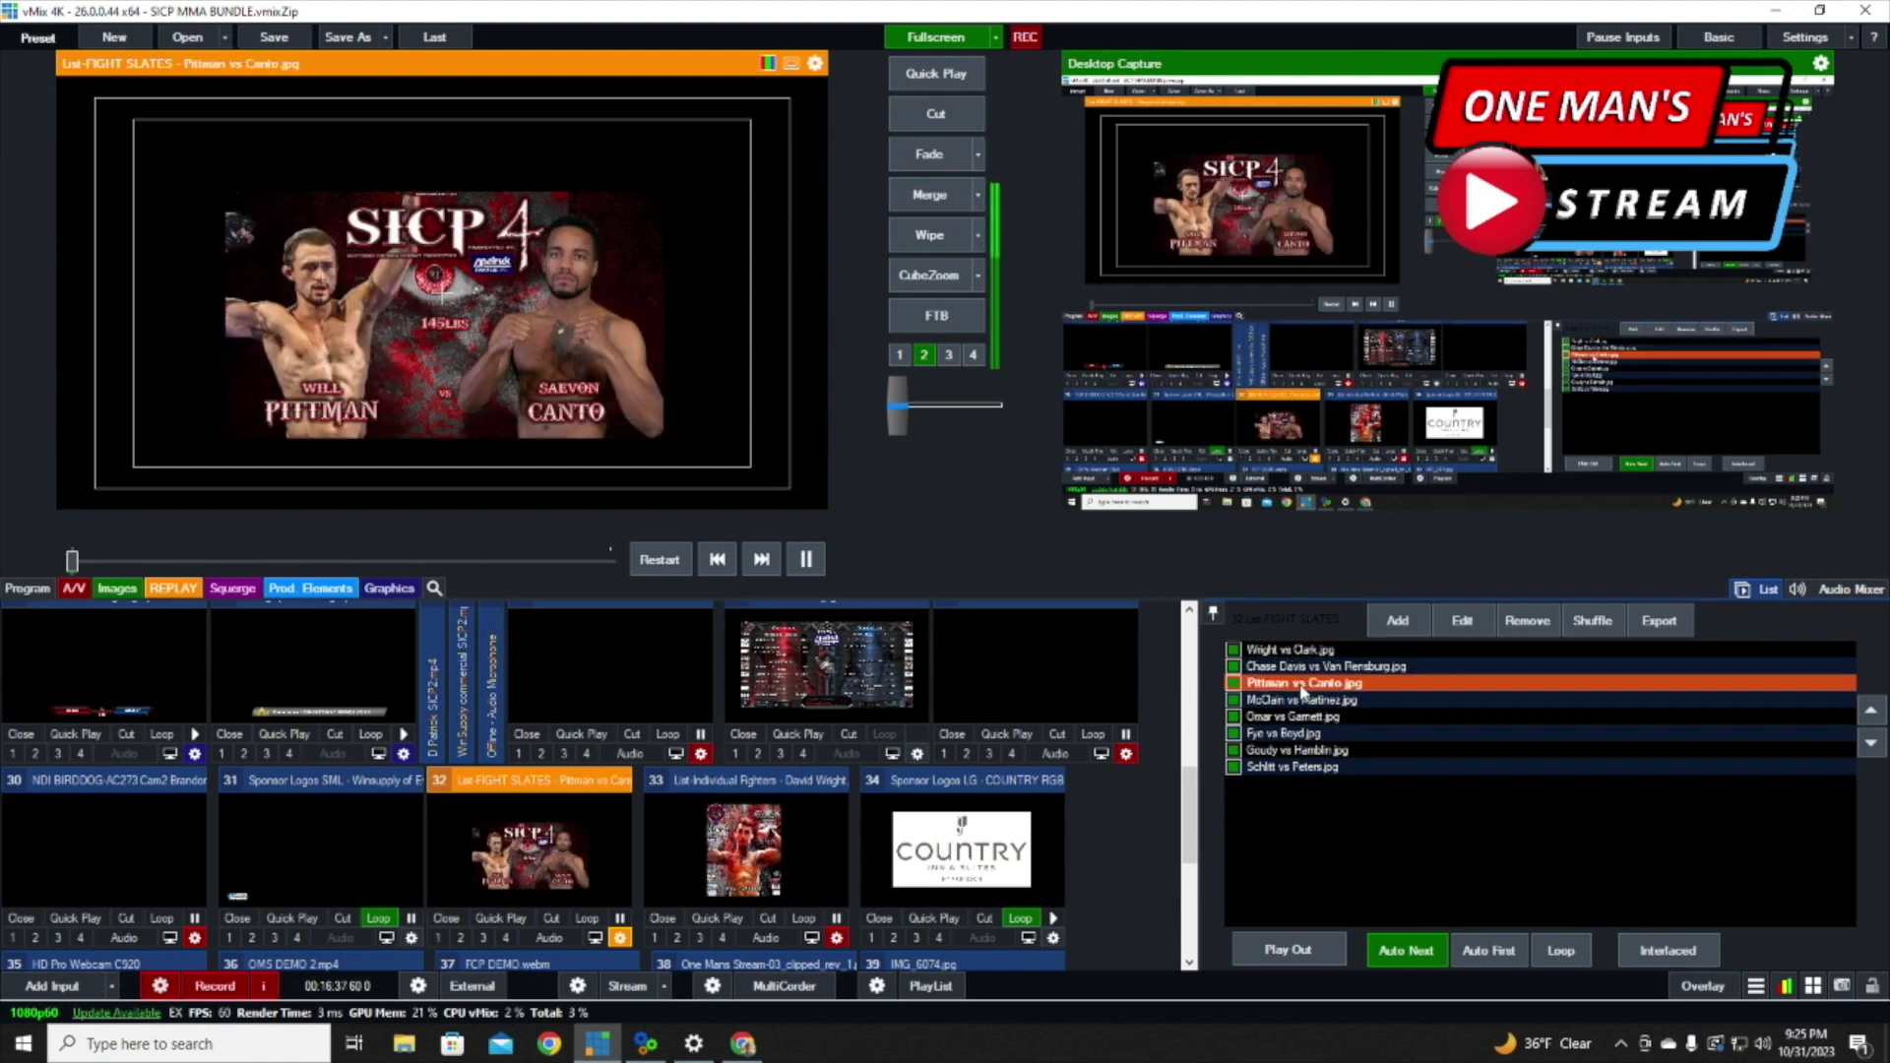
{"action": "left_click", "coordinate": [1301, 701]}
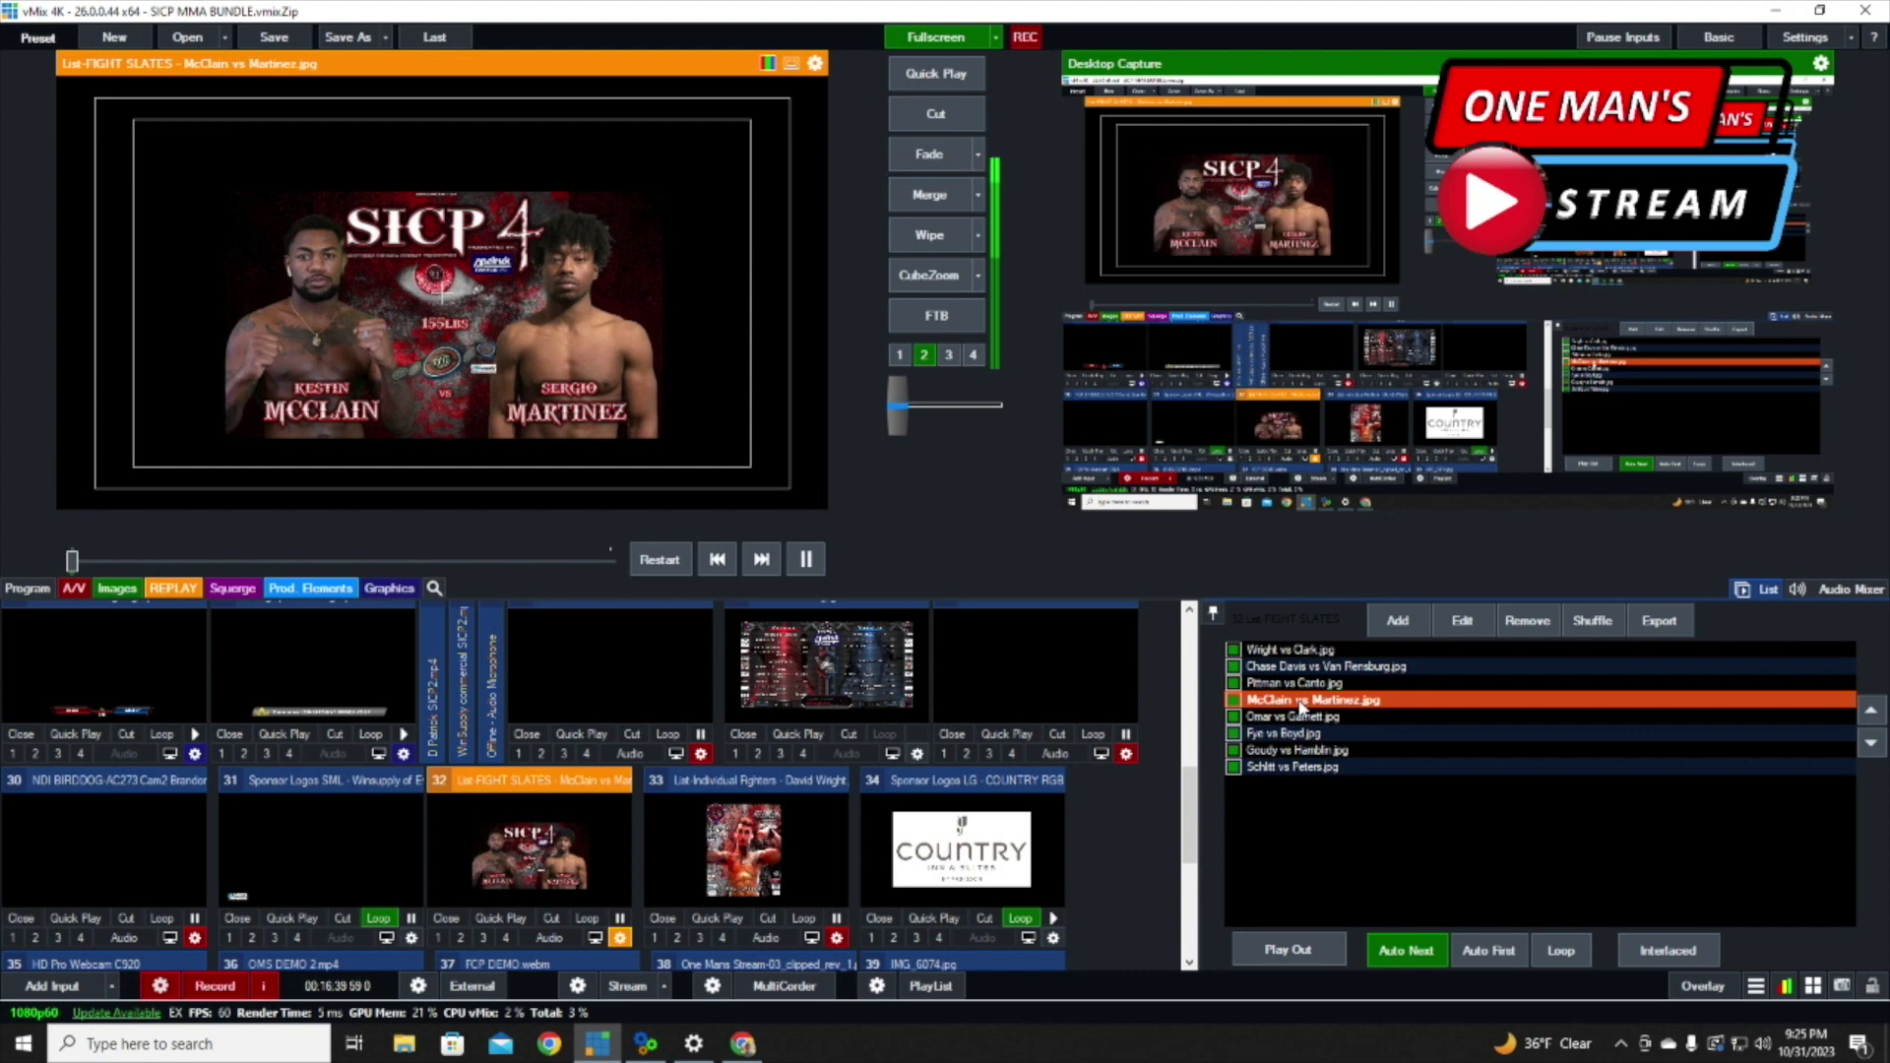
{"action": "left_click", "coordinate": [1301, 719]}
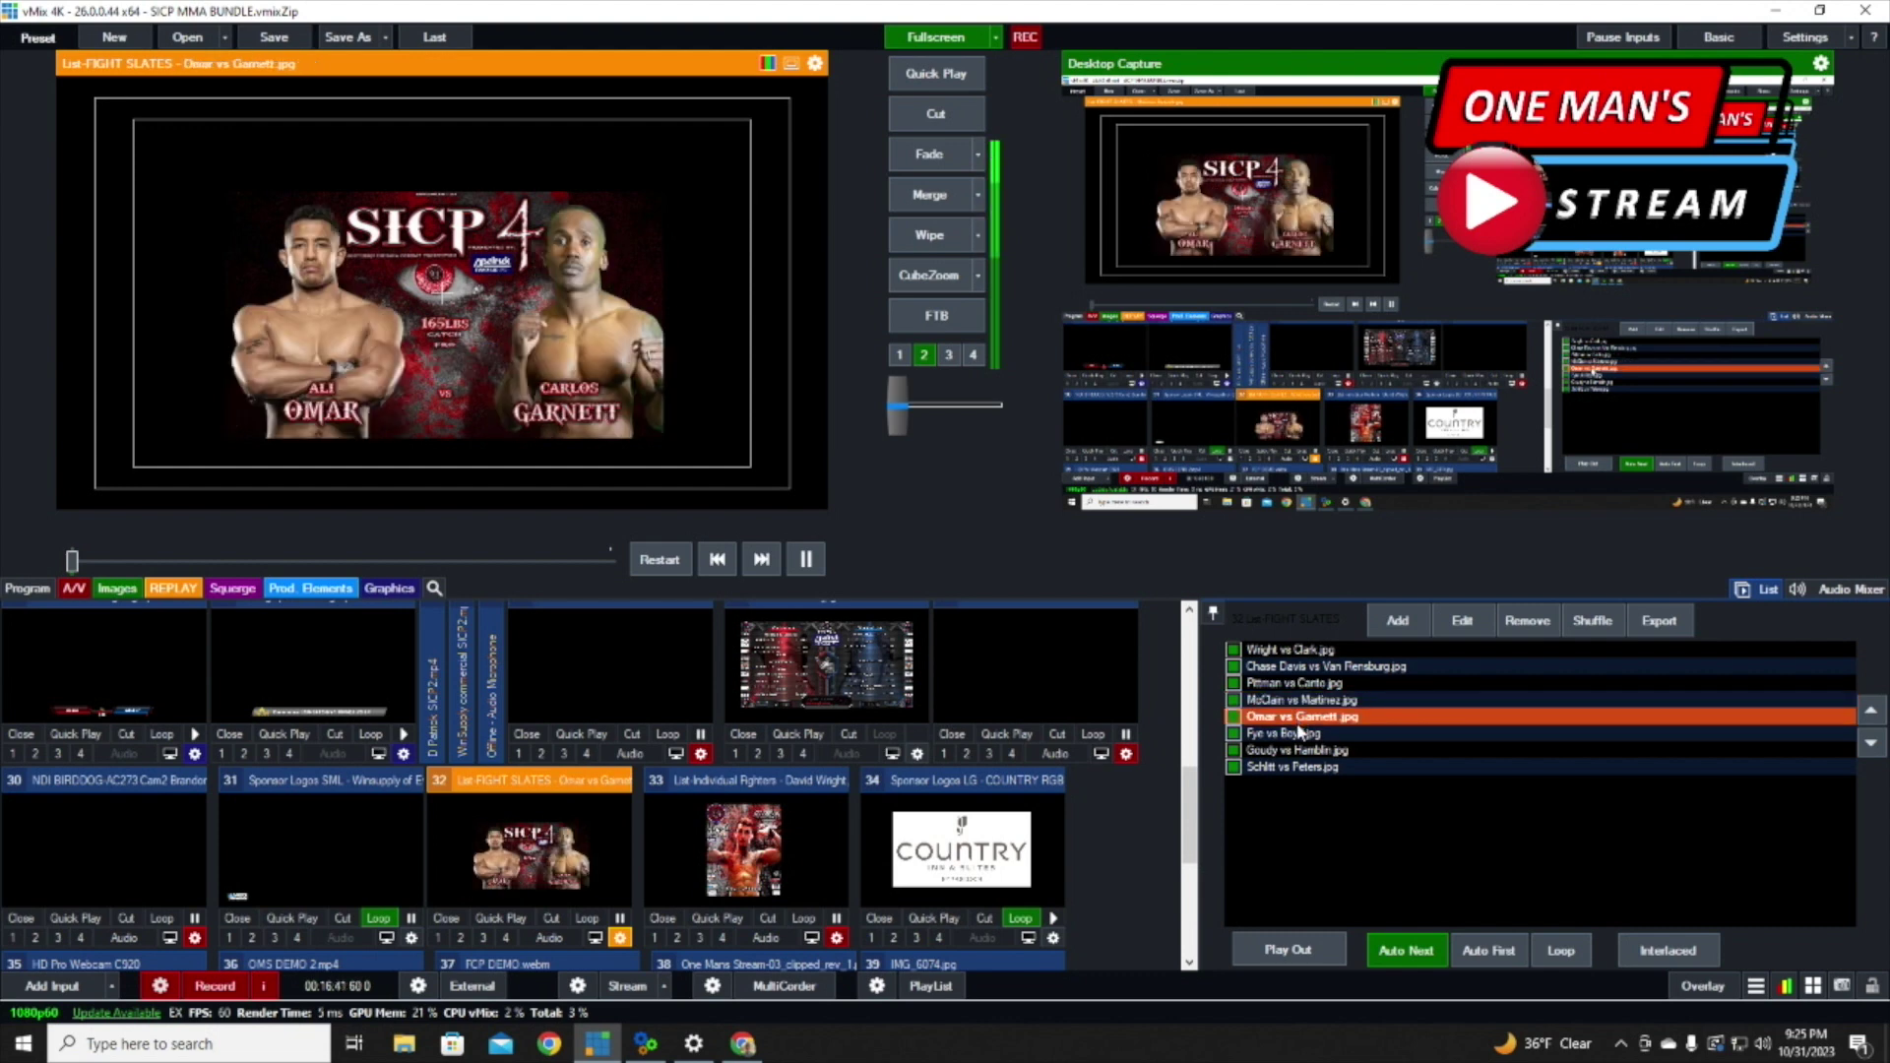
{"action": "left_click", "coordinate": [1298, 736]}
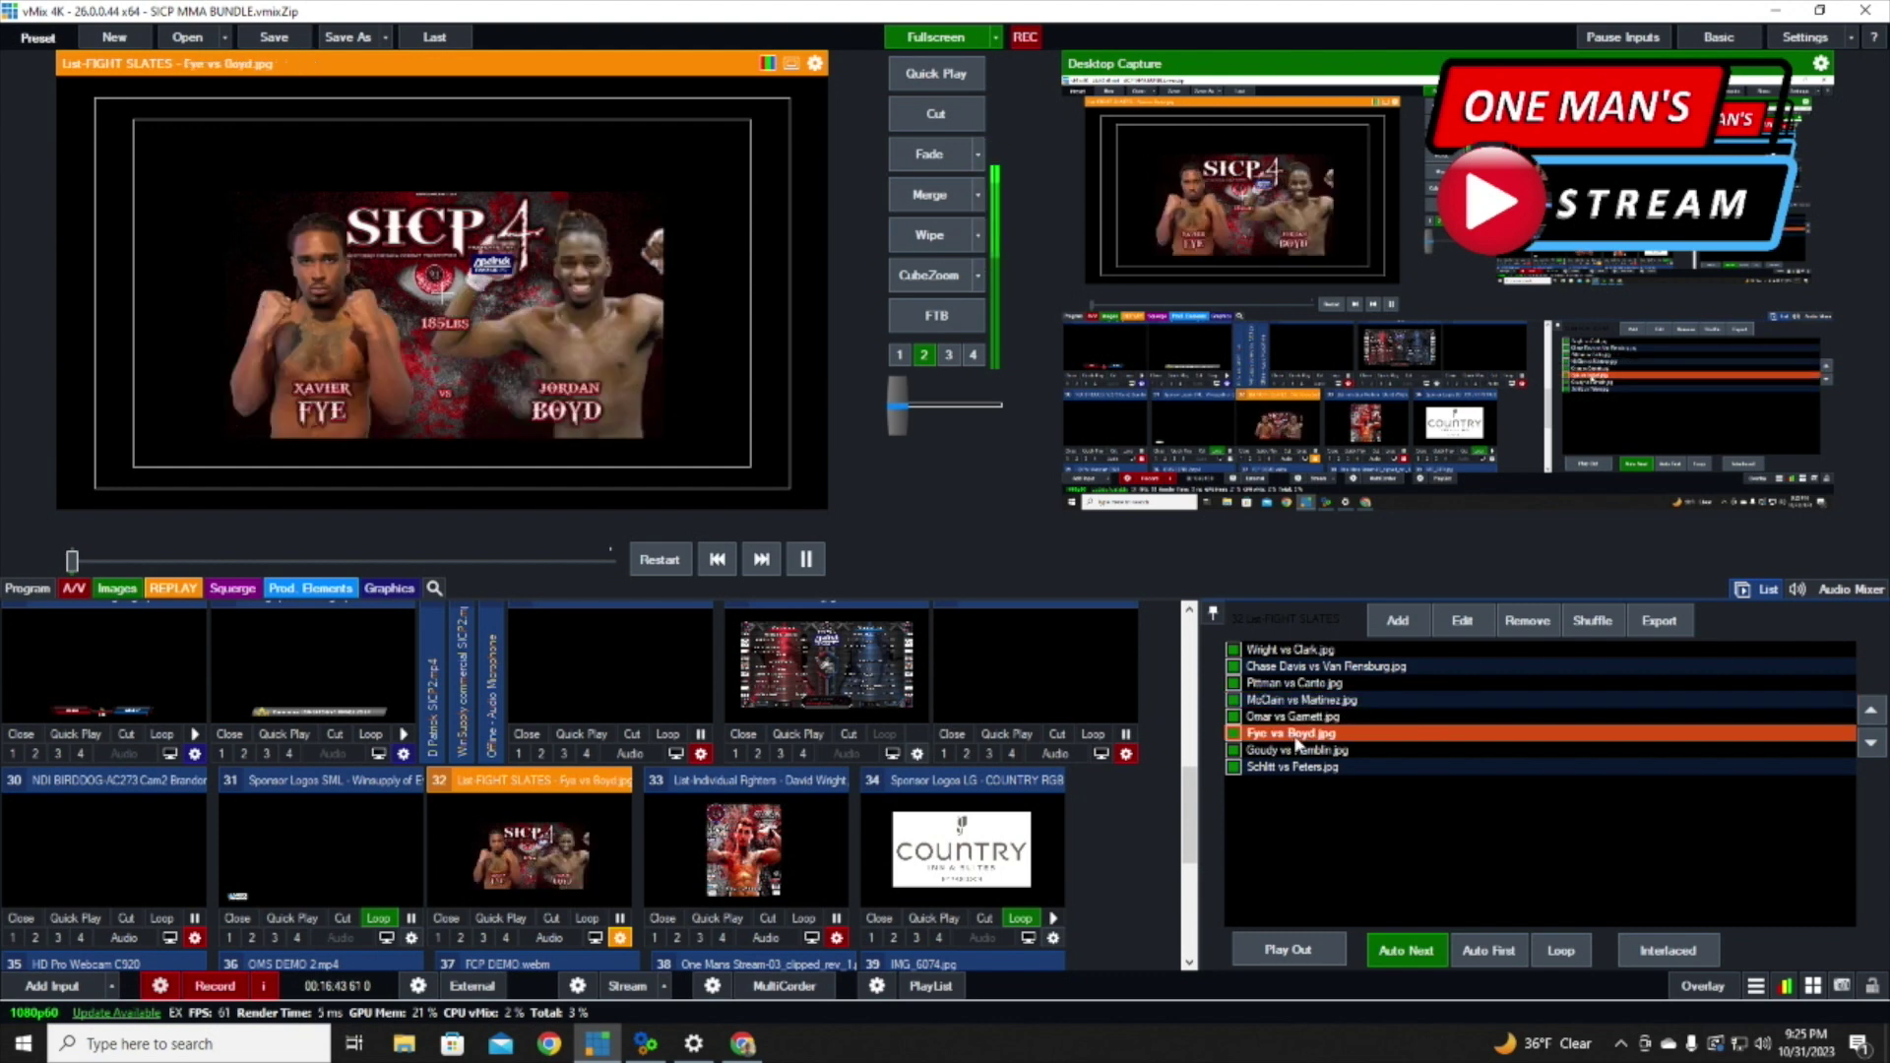
{"action": "left_click", "coordinate": [1297, 751]}
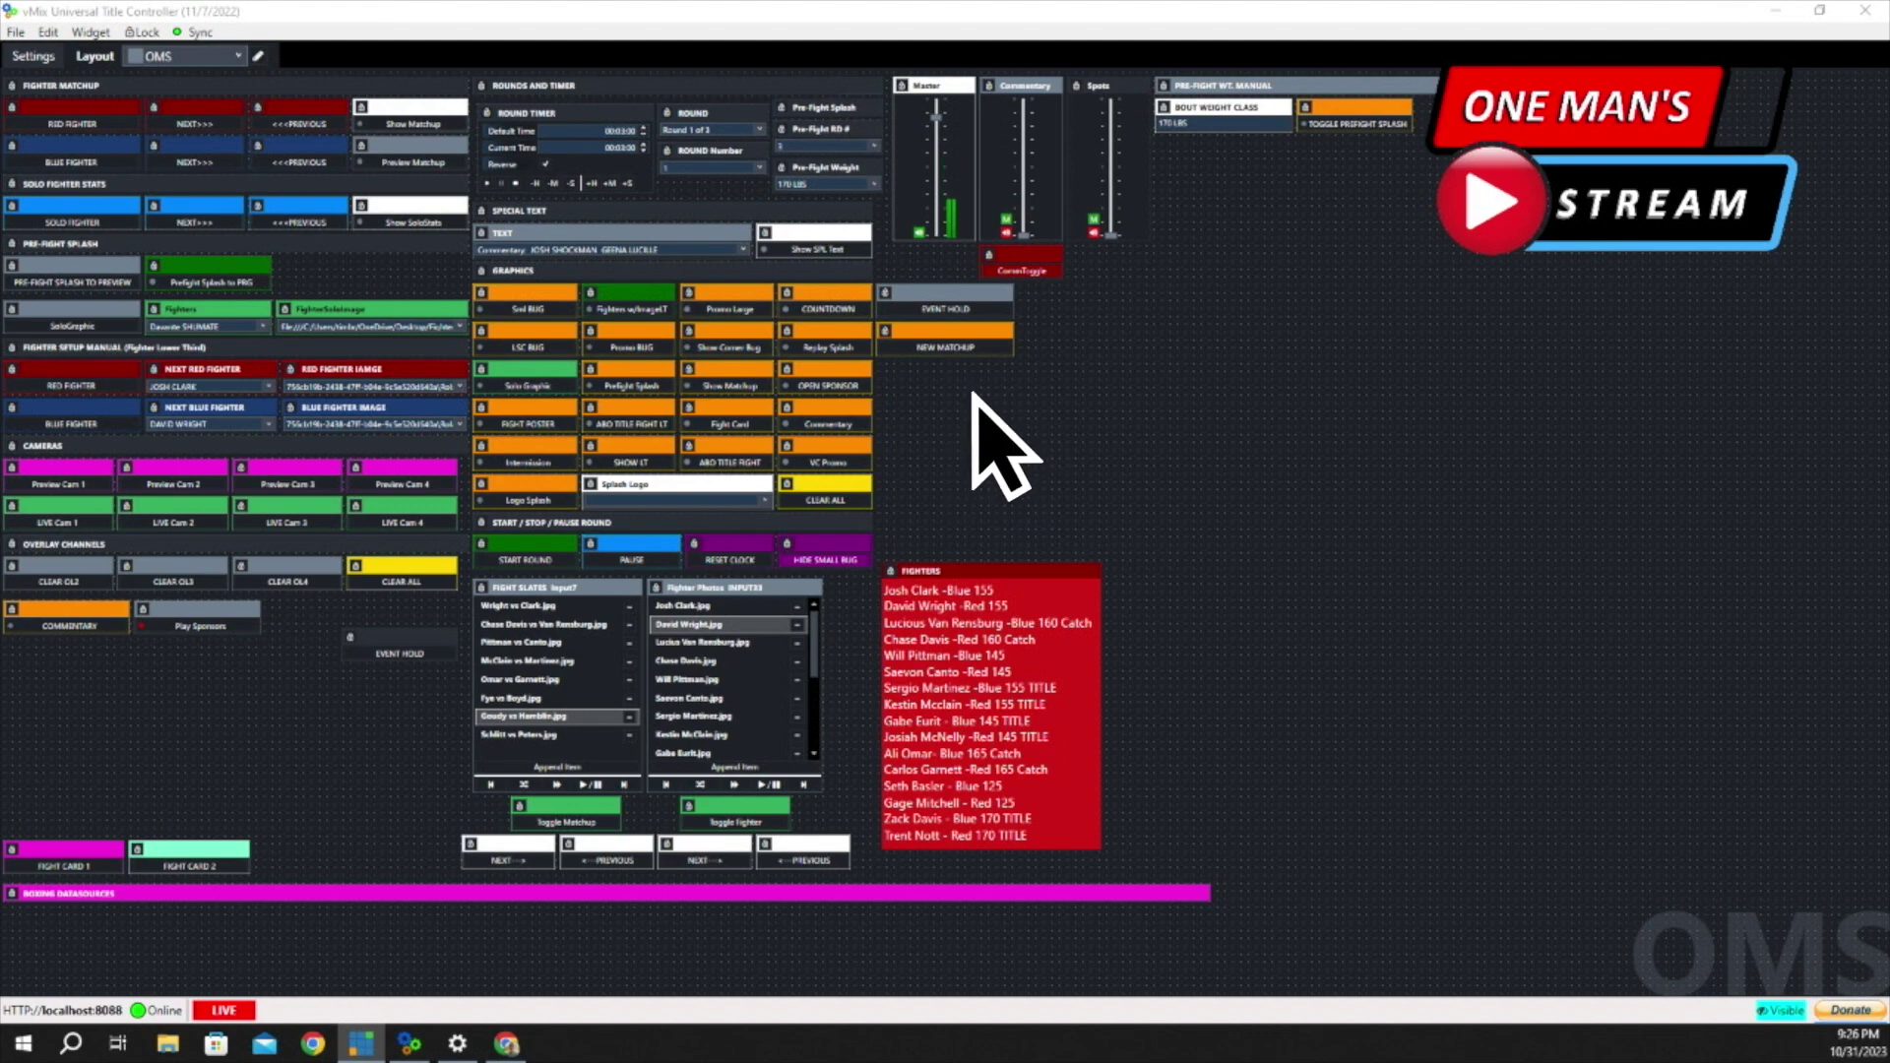
In vMix Universal Title Controller, examine the script commands in the NEW MATCHUP button's properties and close them.
{"action": "left_click", "coordinate": [990, 331]}
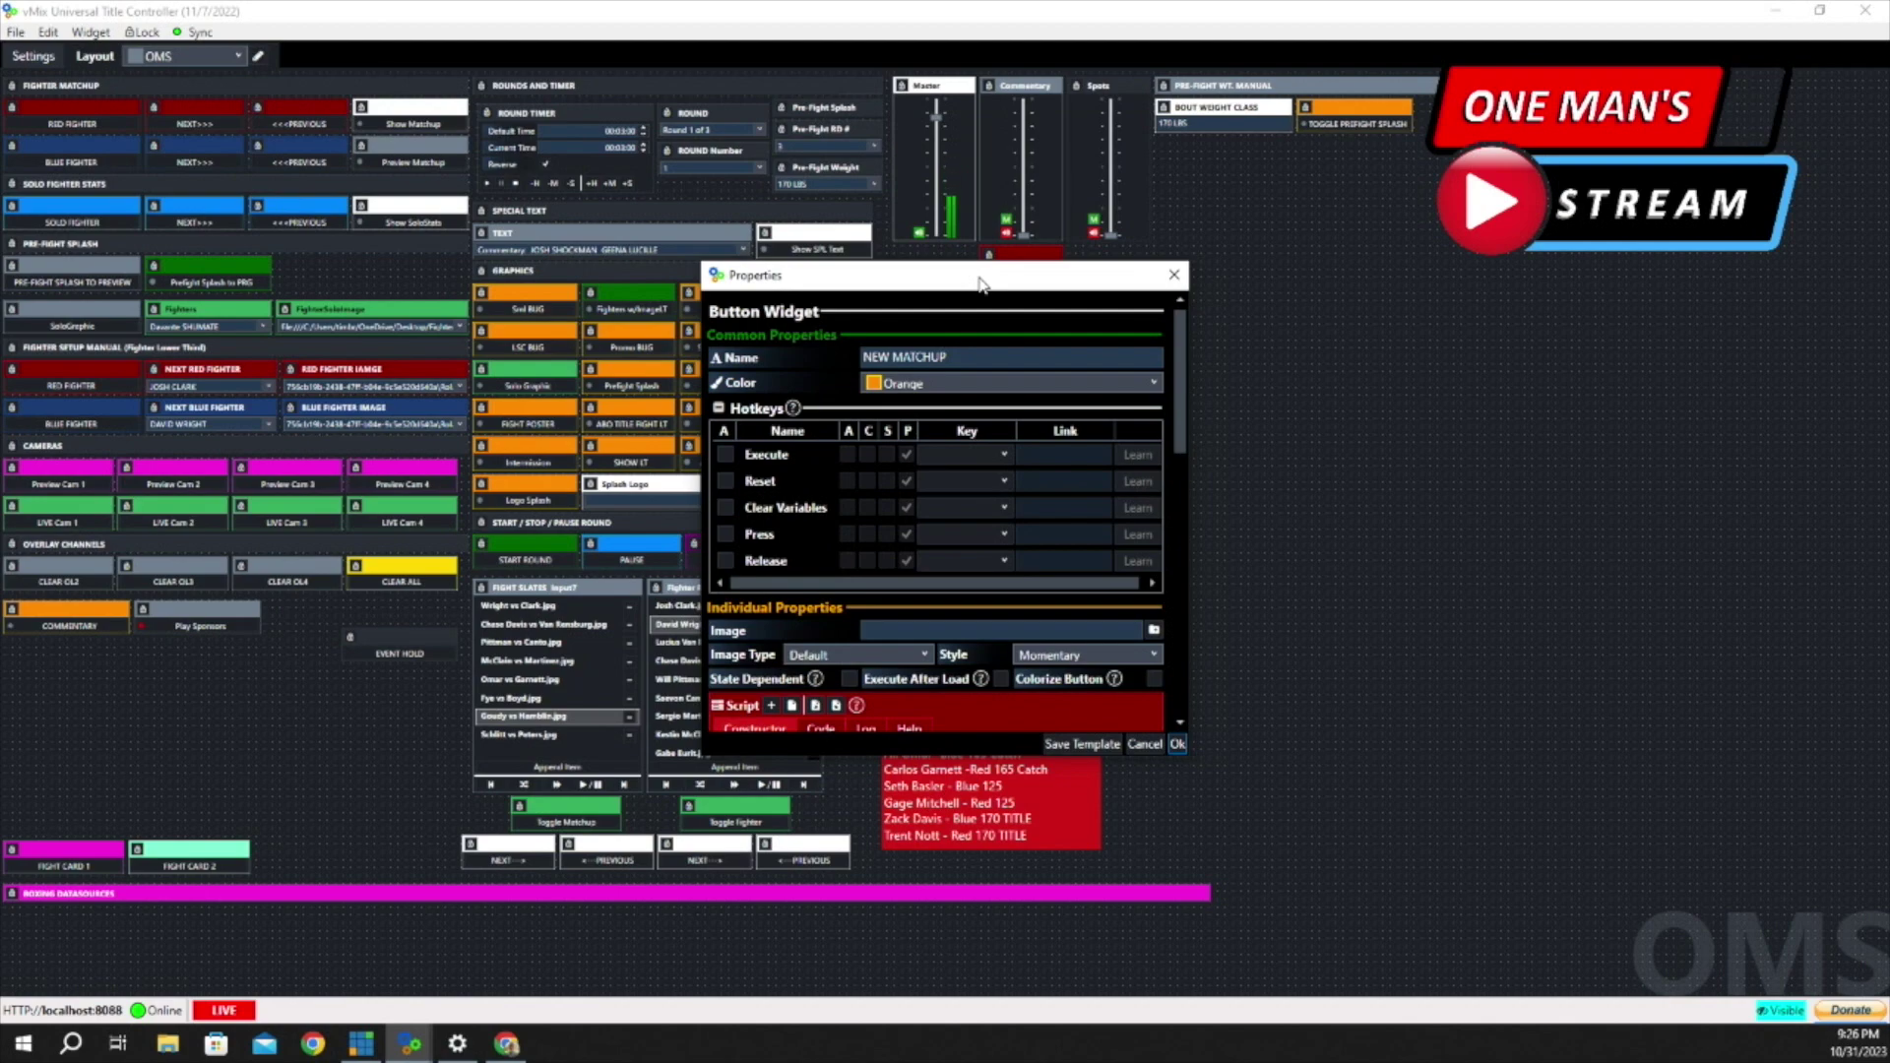
{"action": "left_click_drag", "start_coordinate": [980, 287], "coordinate": [1449, 220]}
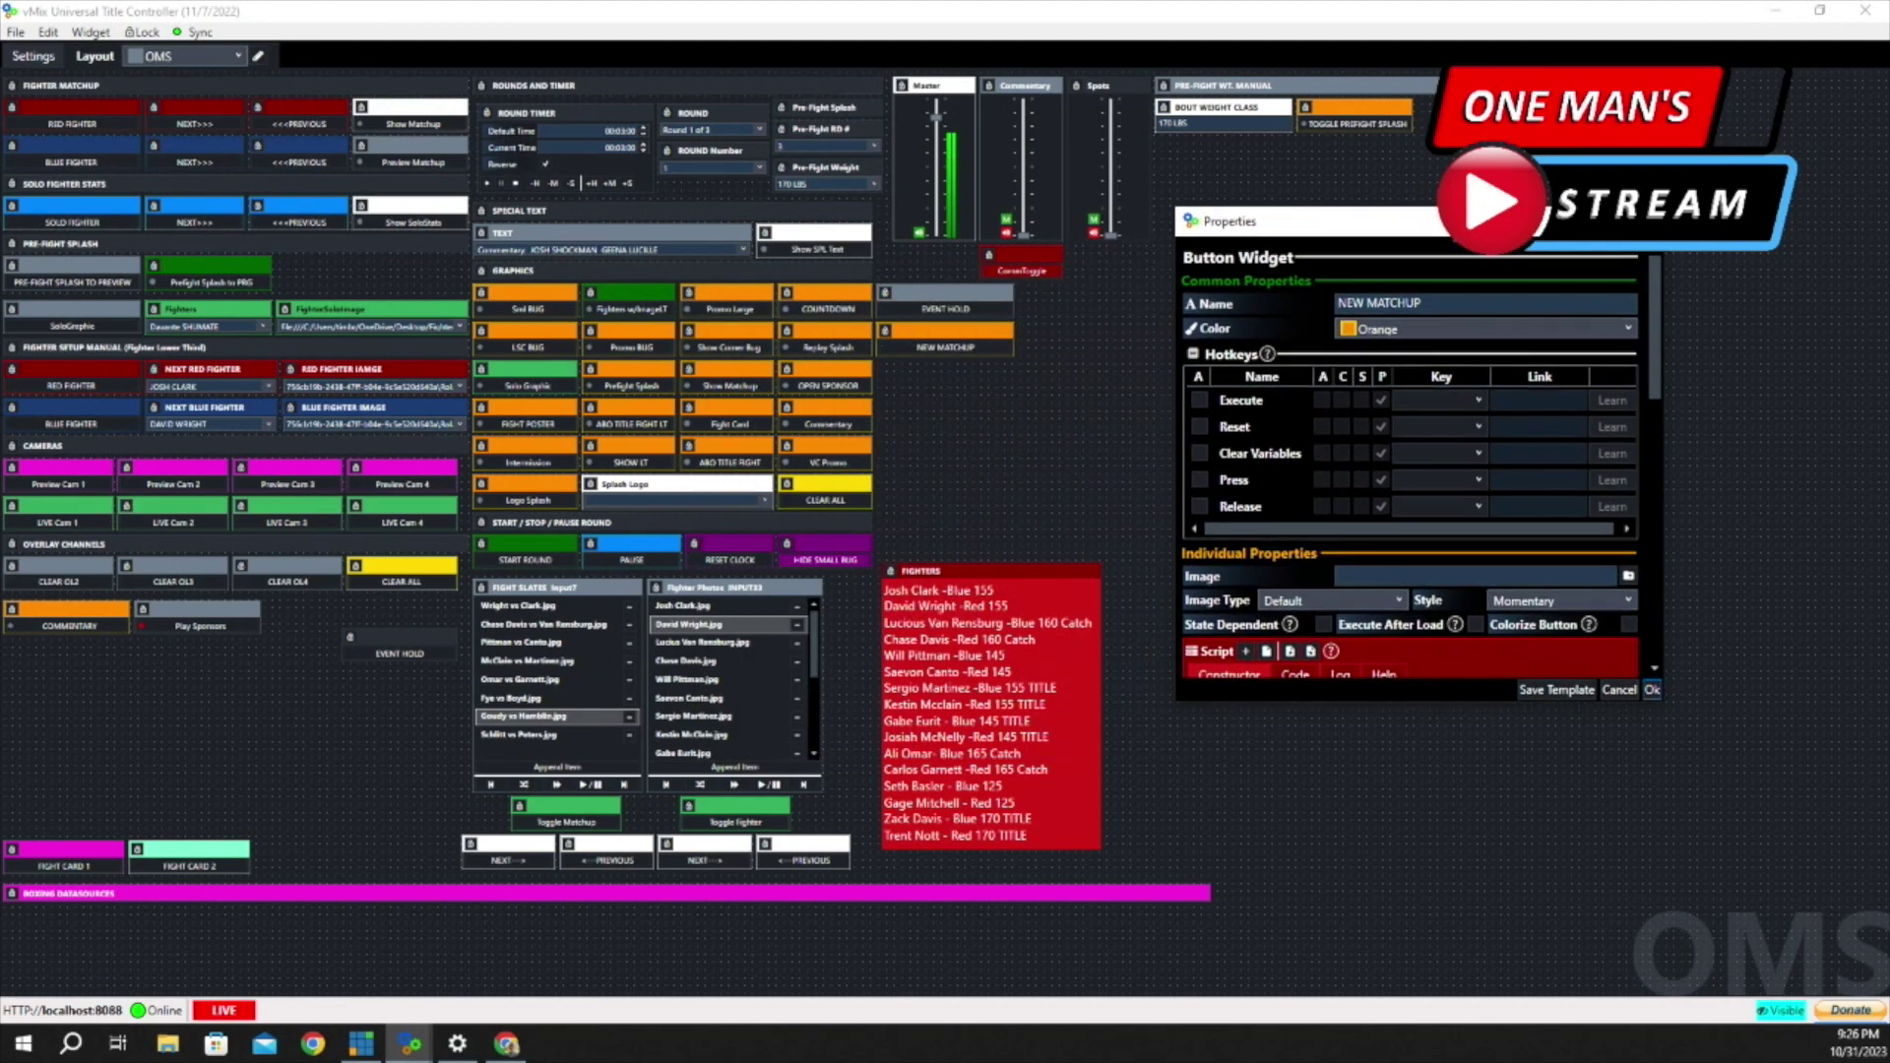
{"action": "scroll", "coordinate": [1430, 392], "scroll_direction": "down", "scroll_amount": 3}
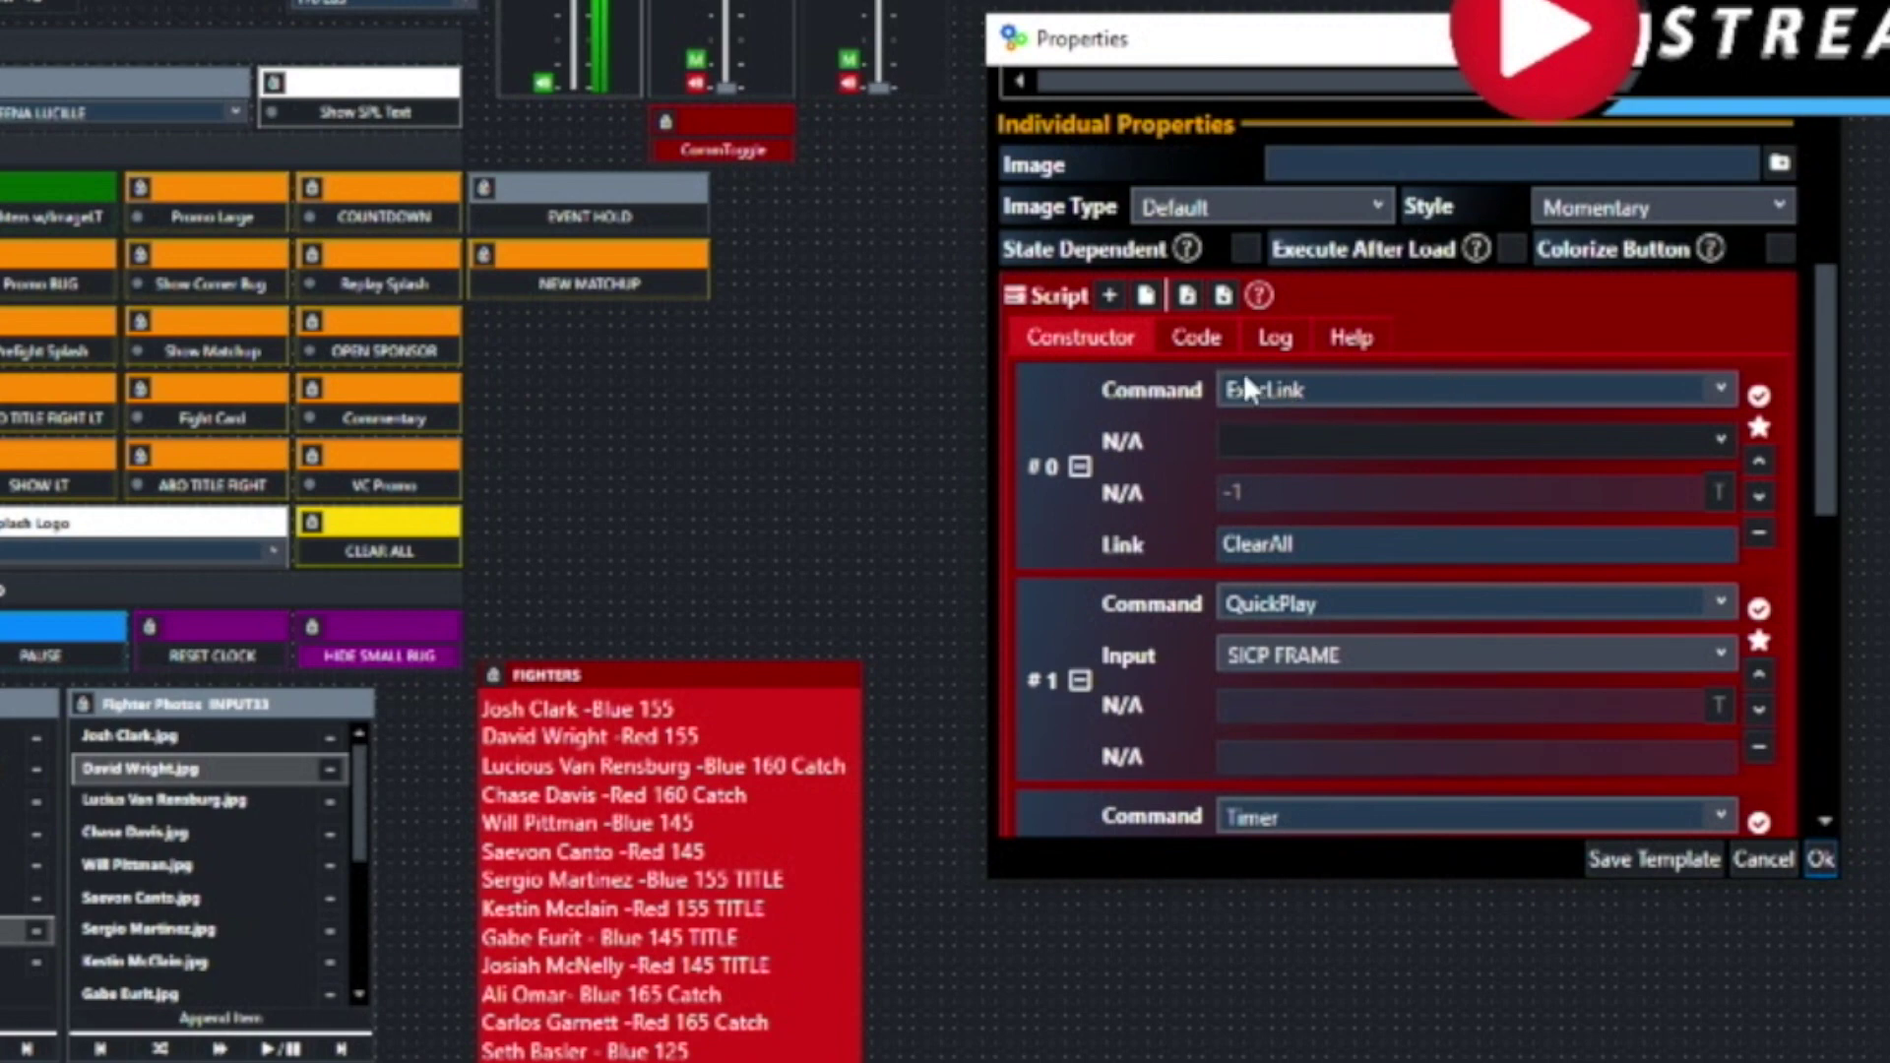
{"action": "left_click", "coordinate": [1410, 535]}
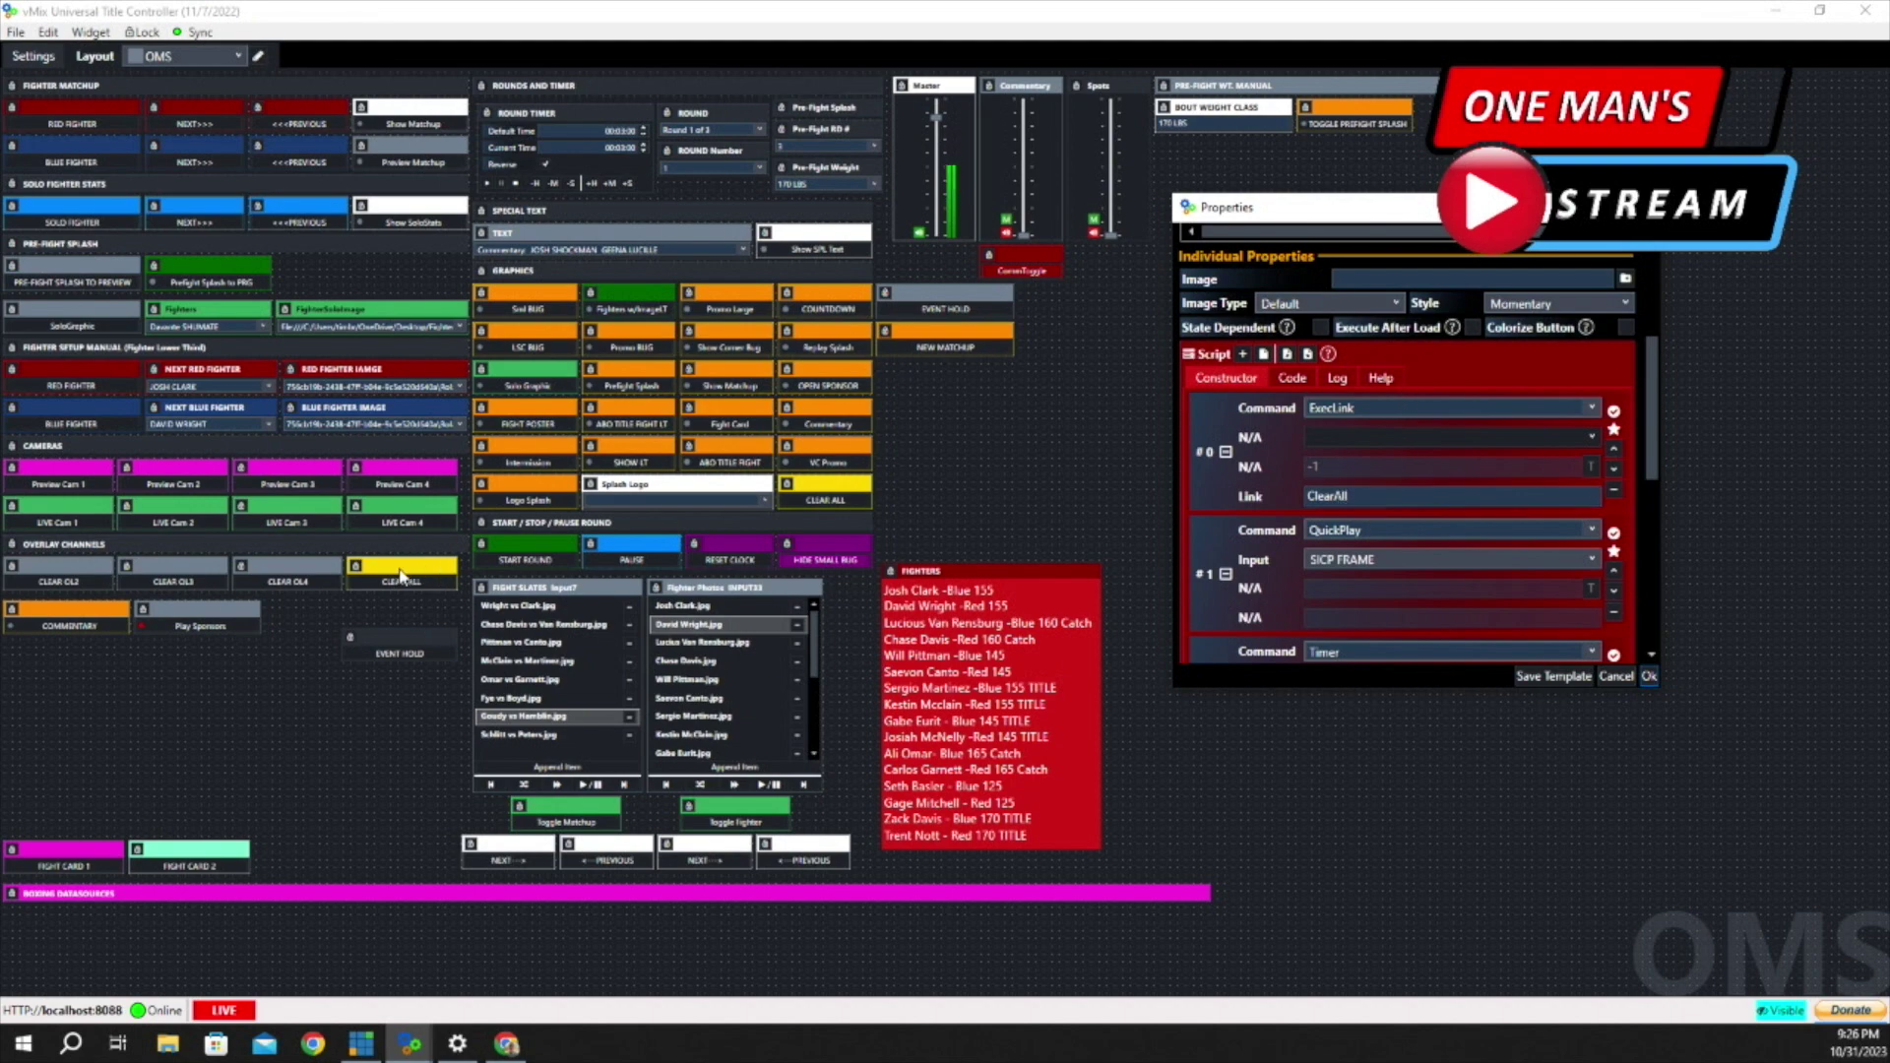
{"action": "left_click", "coordinate": [1649, 676]}
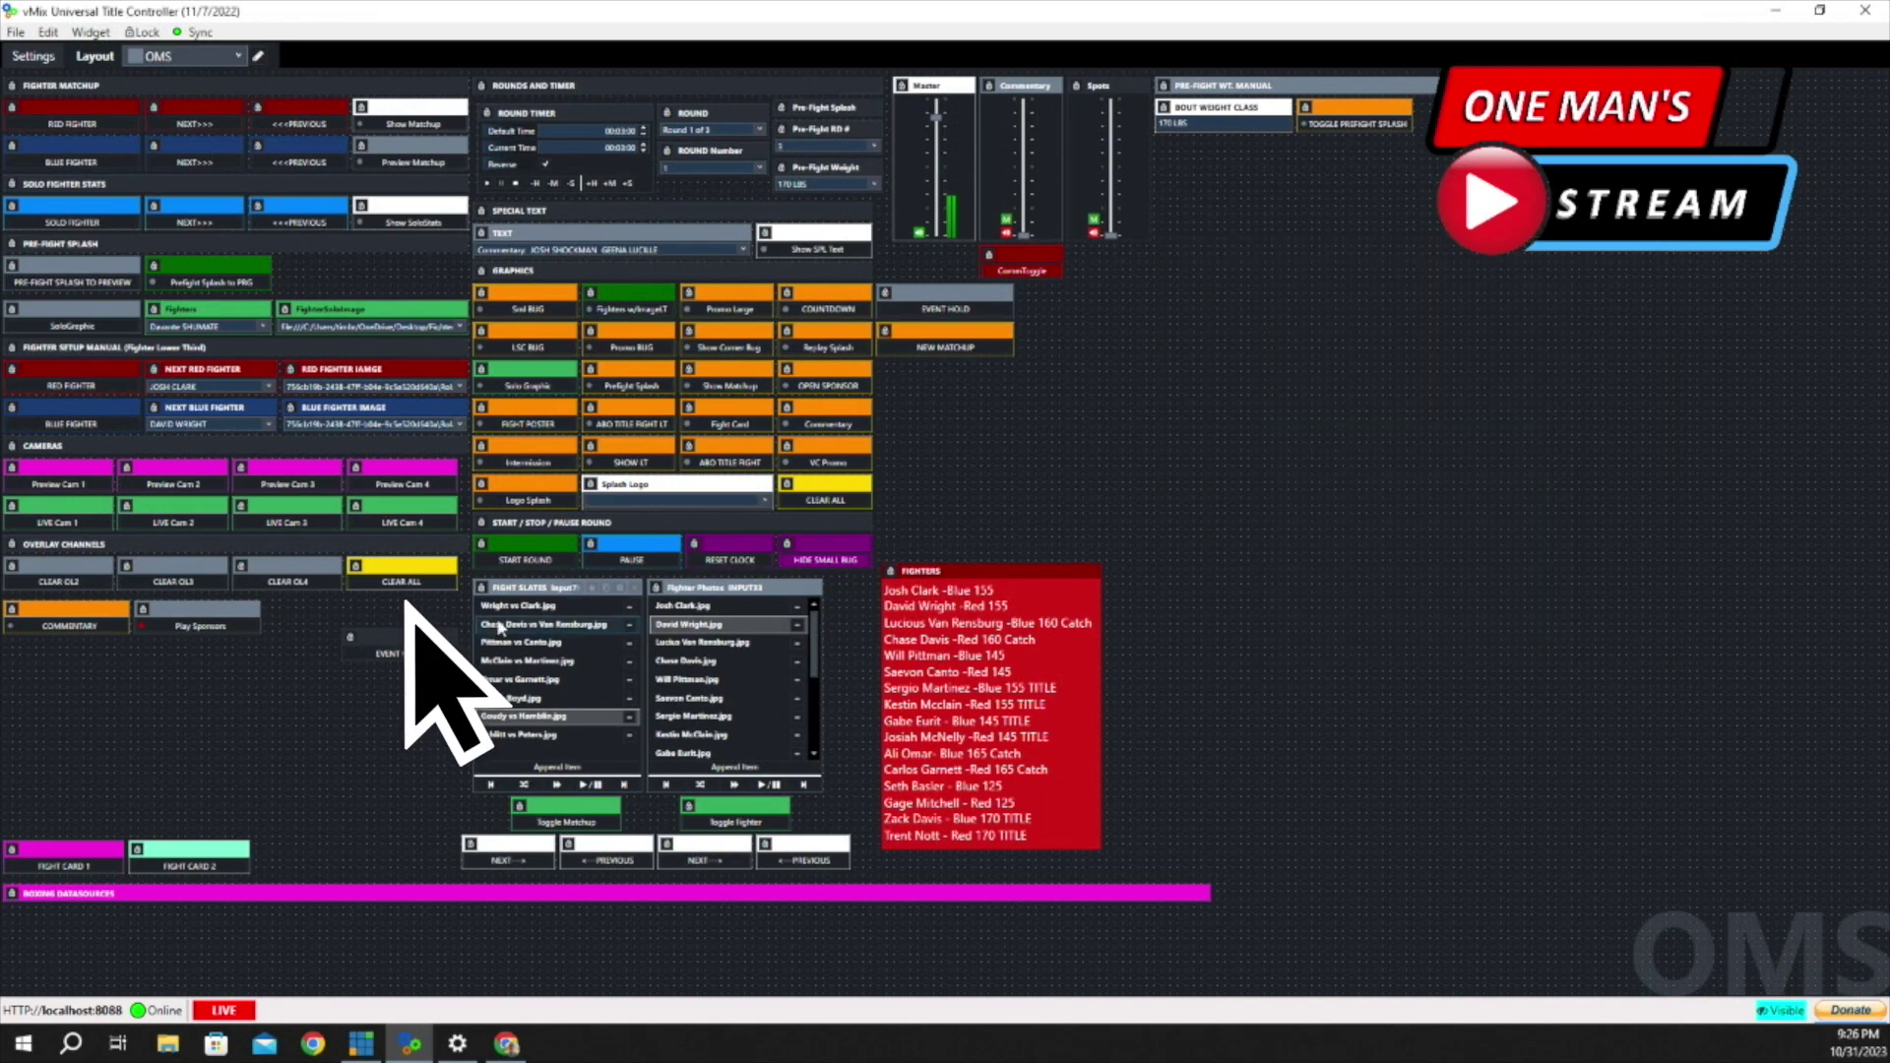
Open the overlay channels' CLEAR ALL button properties and examine the link assigned to its Execute hotkey.
{"action": "left_click", "coordinate": [436, 569]}
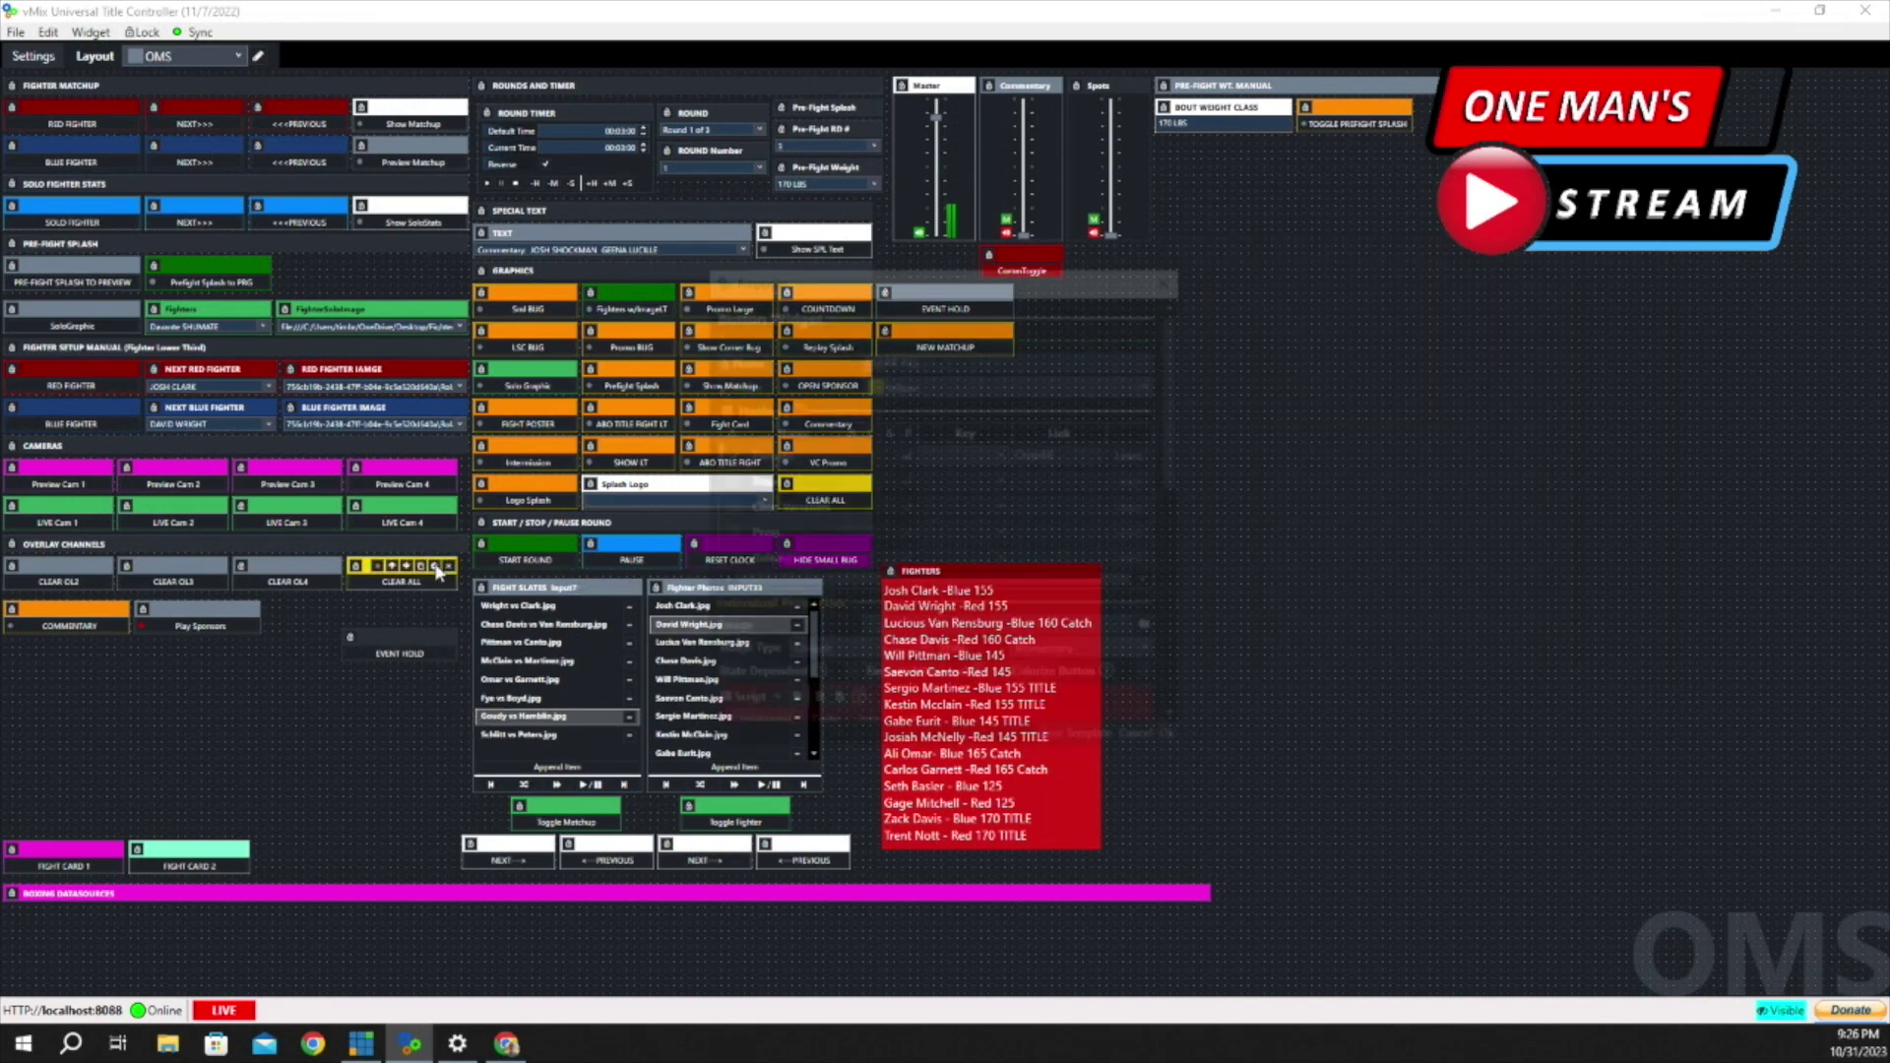
{"action": "scroll", "coordinate": [913, 463], "scroll_direction": "down", "scroll_amount": 3}
{"action": "scroll", "coordinate": [913, 463], "scroll_direction": "up", "scroll_amount": 3}
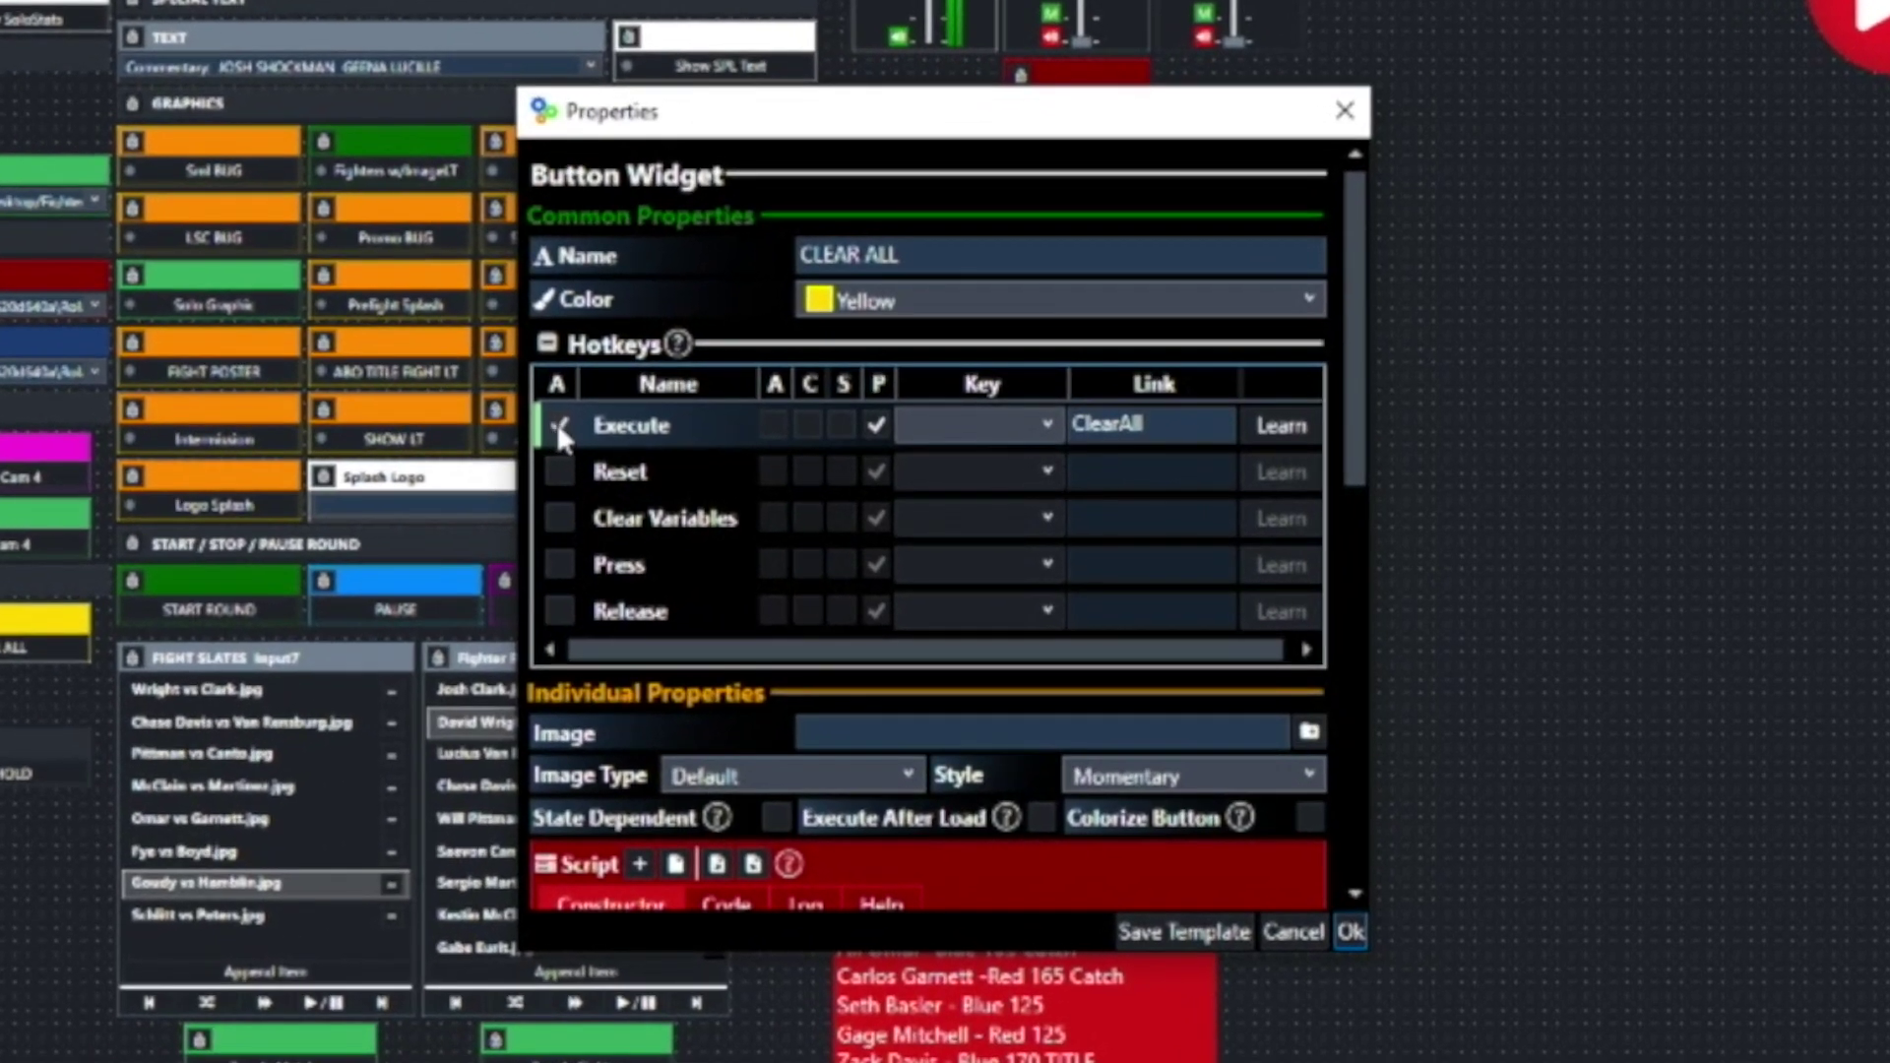
{"action": "left_click", "coordinate": [1172, 425]}
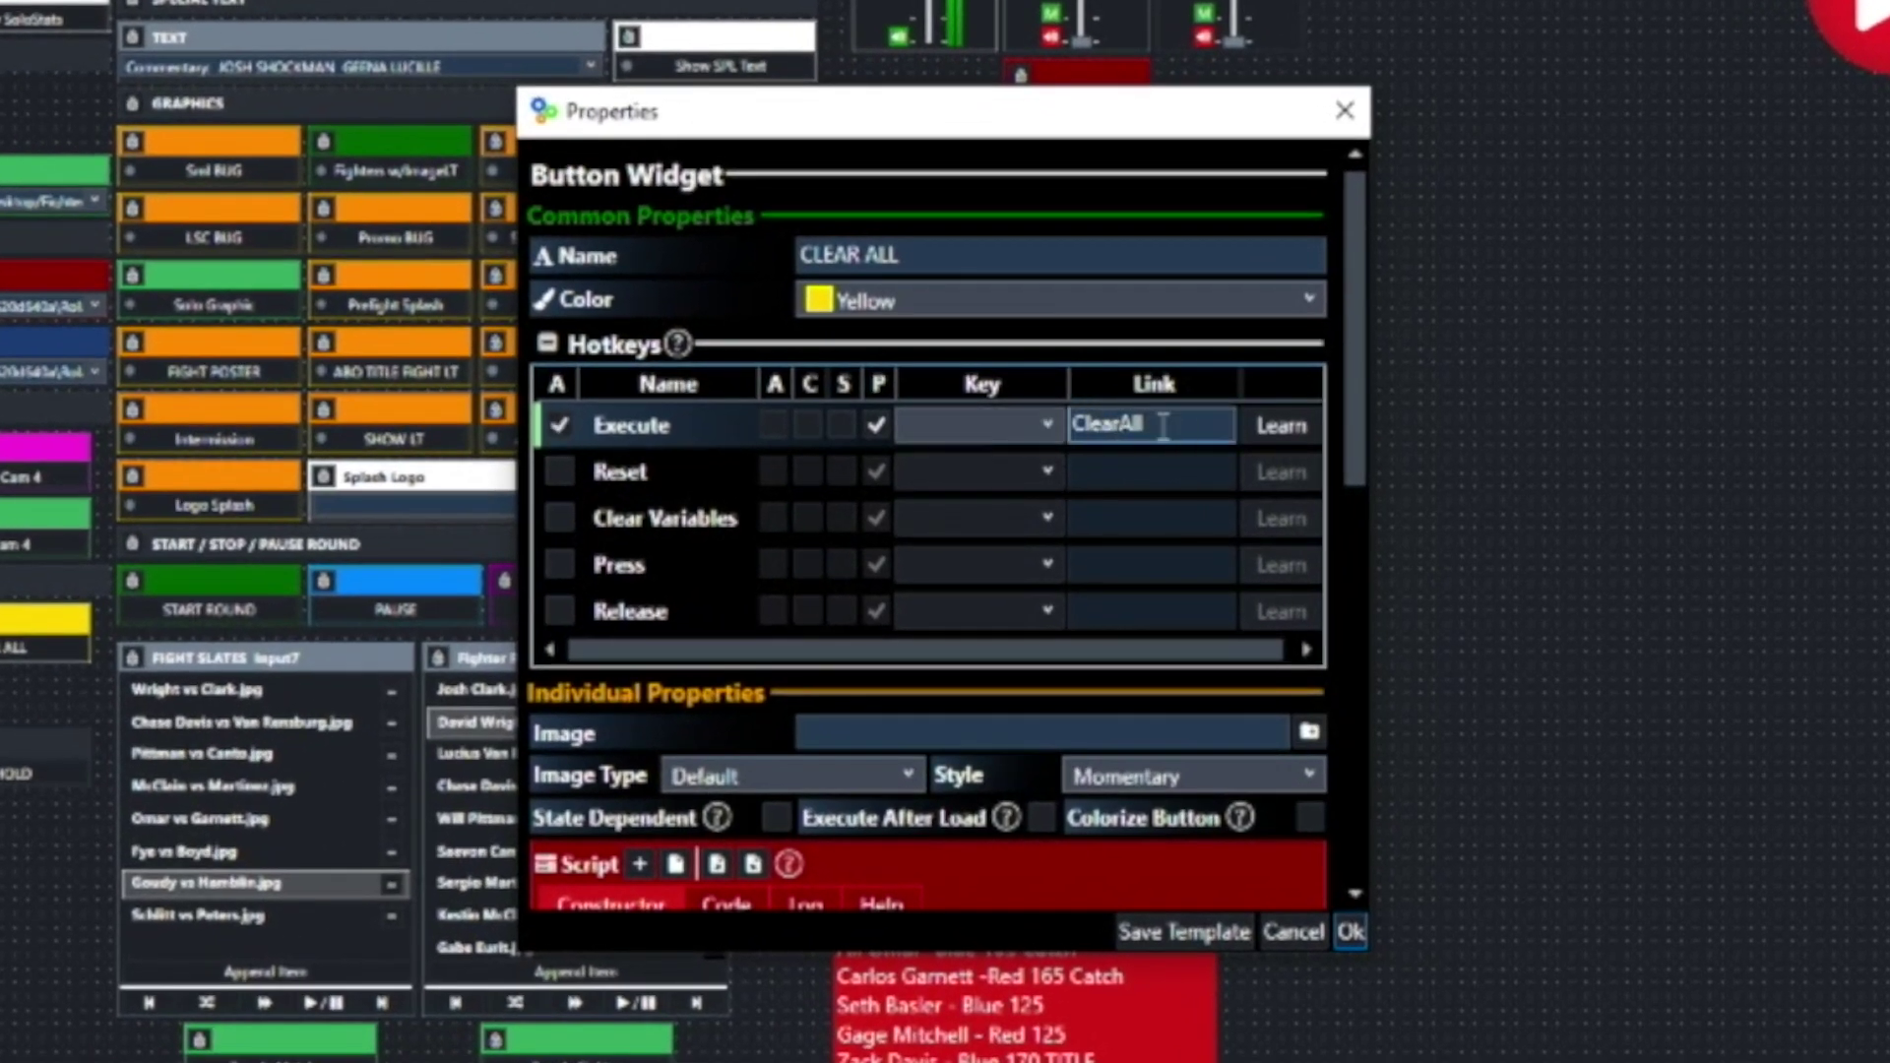
Examine the OverlayInputXOut commands for overlays 1 to 4 in the CLEAR ALL button's script.
{"action": "scroll", "coordinate": [1172, 433], "scroll_direction": "down", "scroll_amount": 5}
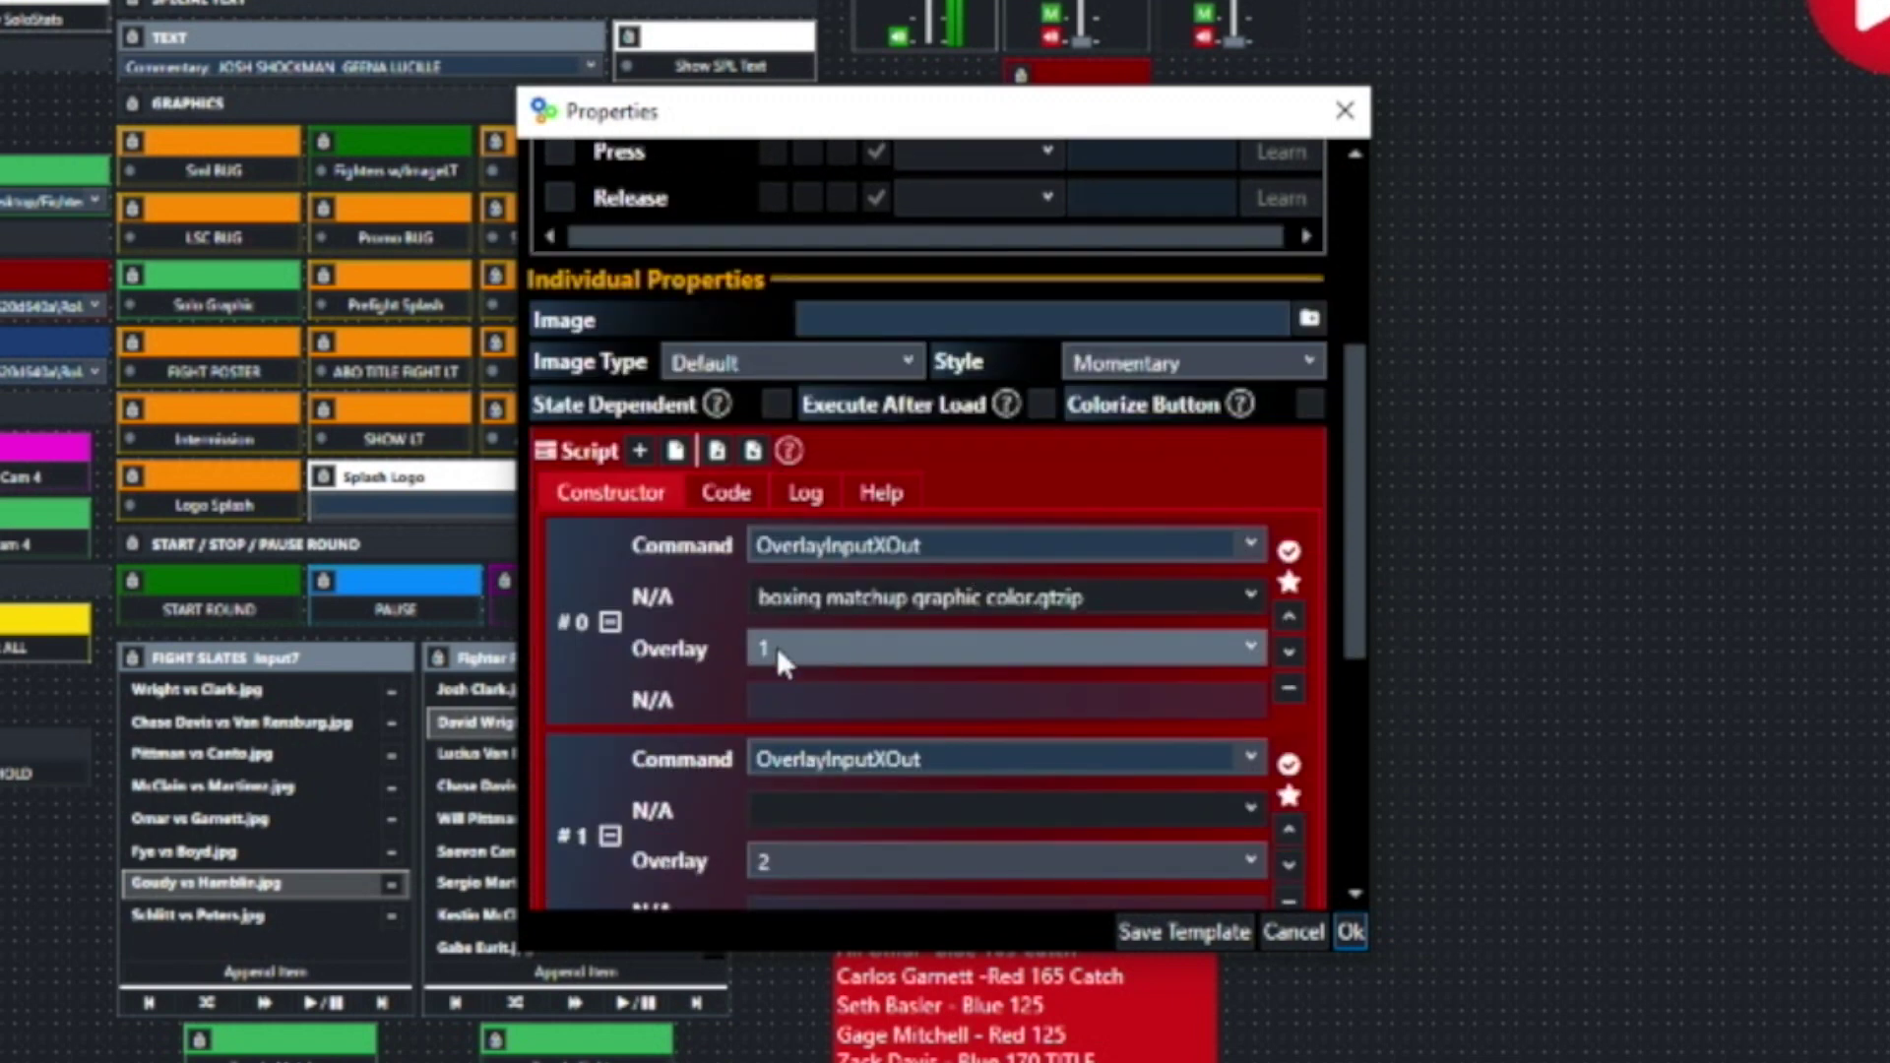
{"action": "scroll", "coordinate": [1128, 654], "scroll_direction": "down", "scroll_amount": 1}
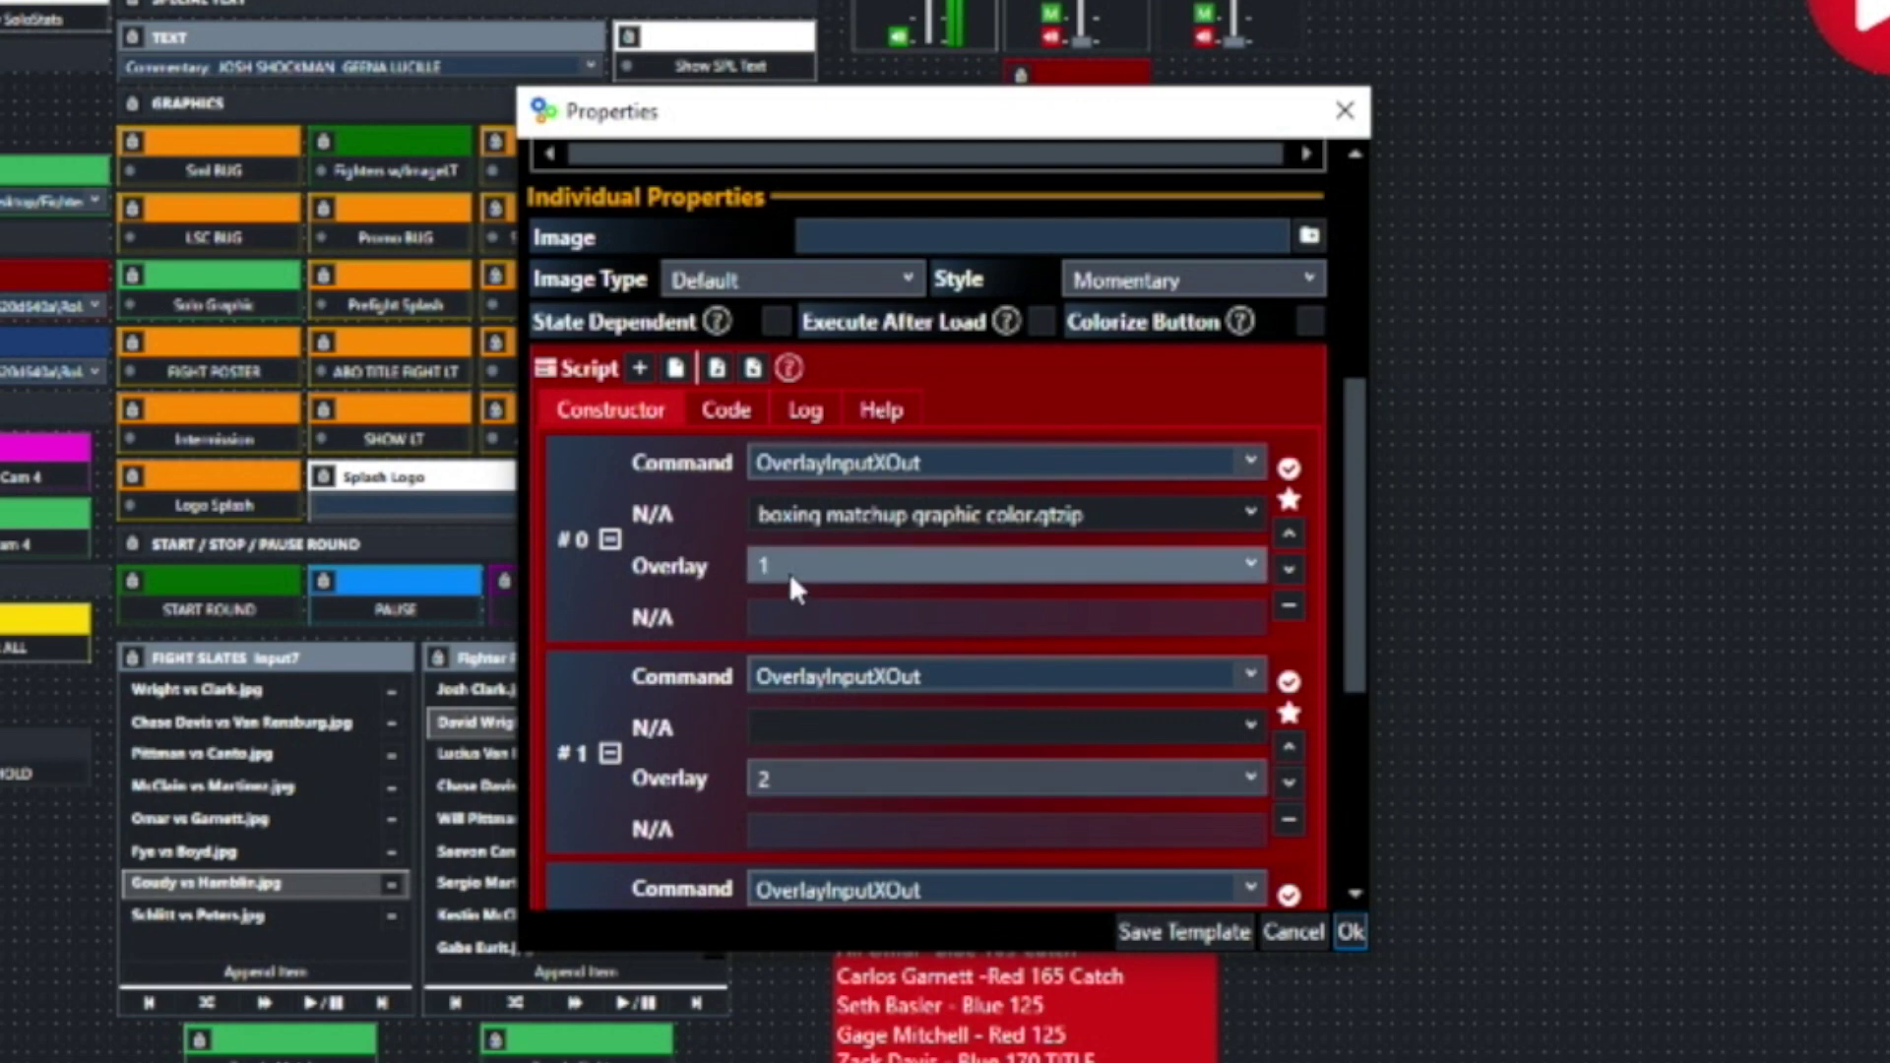
{"action": "scroll", "coordinate": [945, 697], "scroll_direction": "down", "scroll_amount": 3}
{"action": "scroll", "coordinate": [954, 700], "scroll_direction": "down", "scroll_amount": 1}
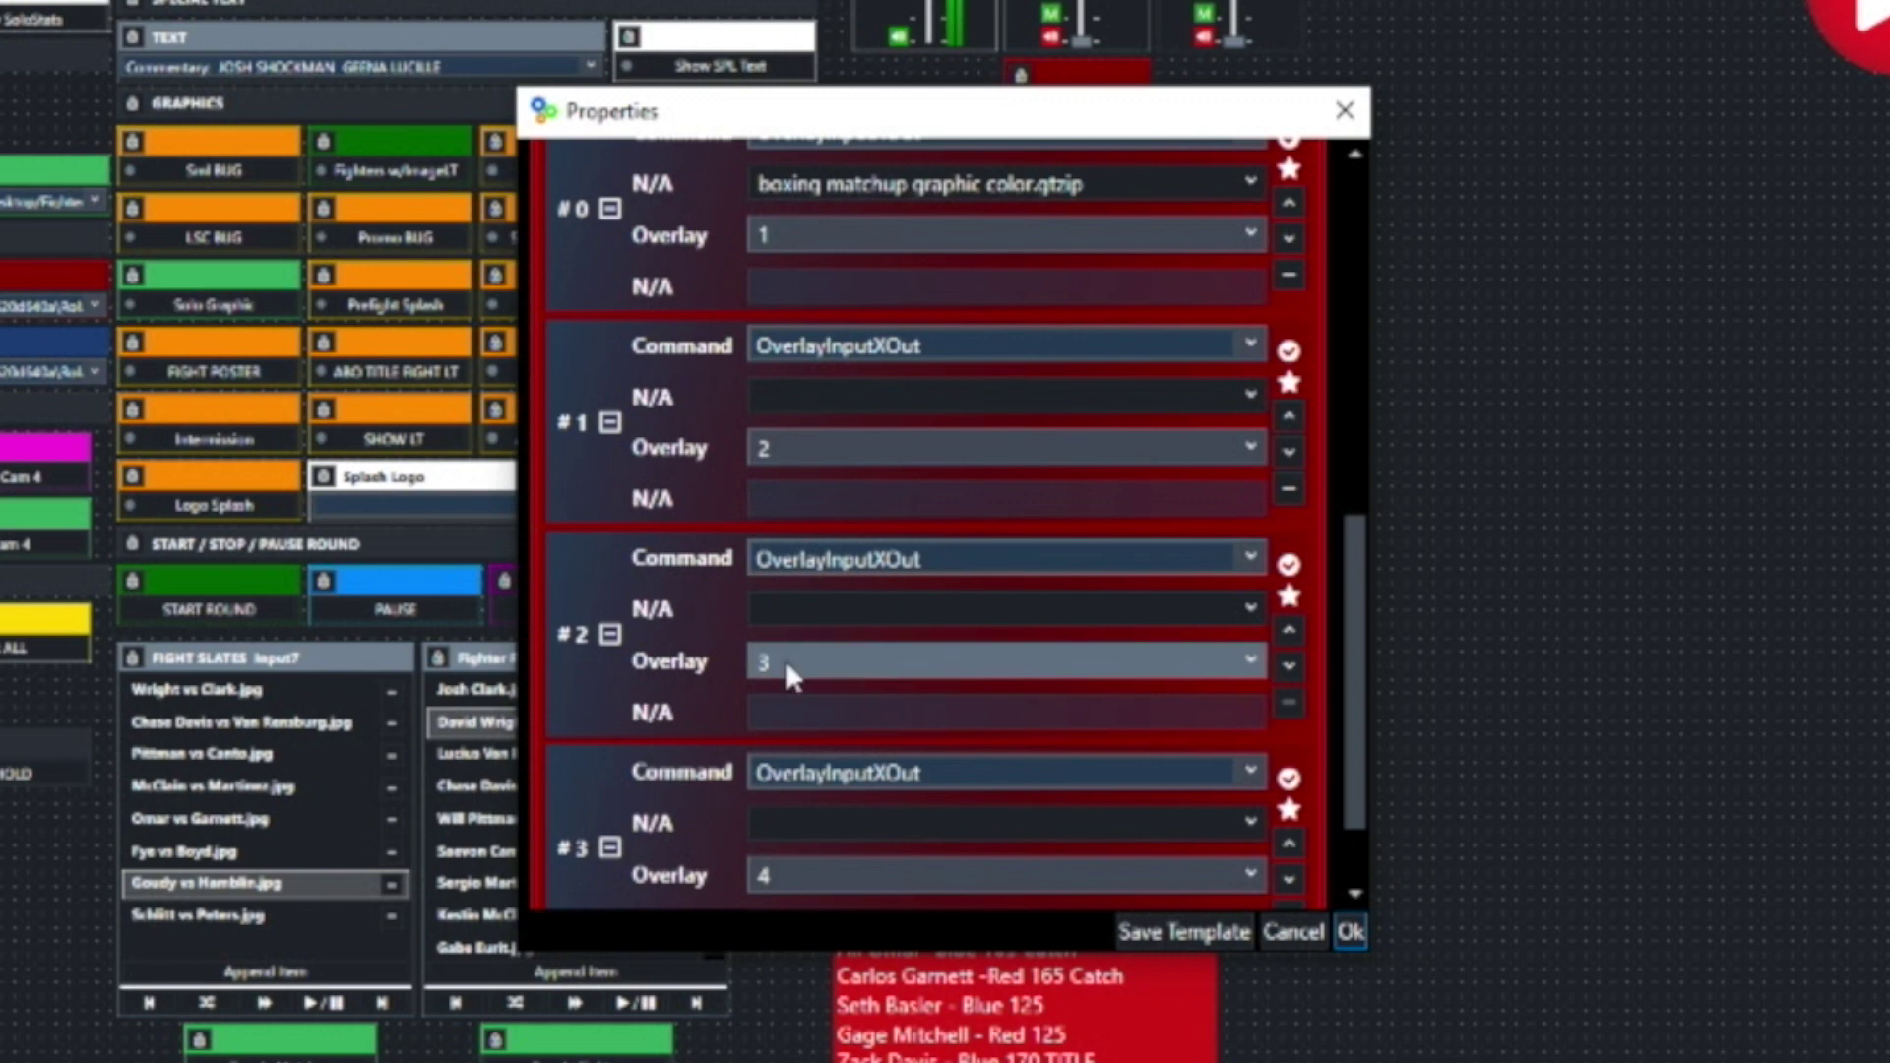
{"action": "scroll", "coordinate": [937, 689], "scroll_direction": "down", "scroll_amount": 1}
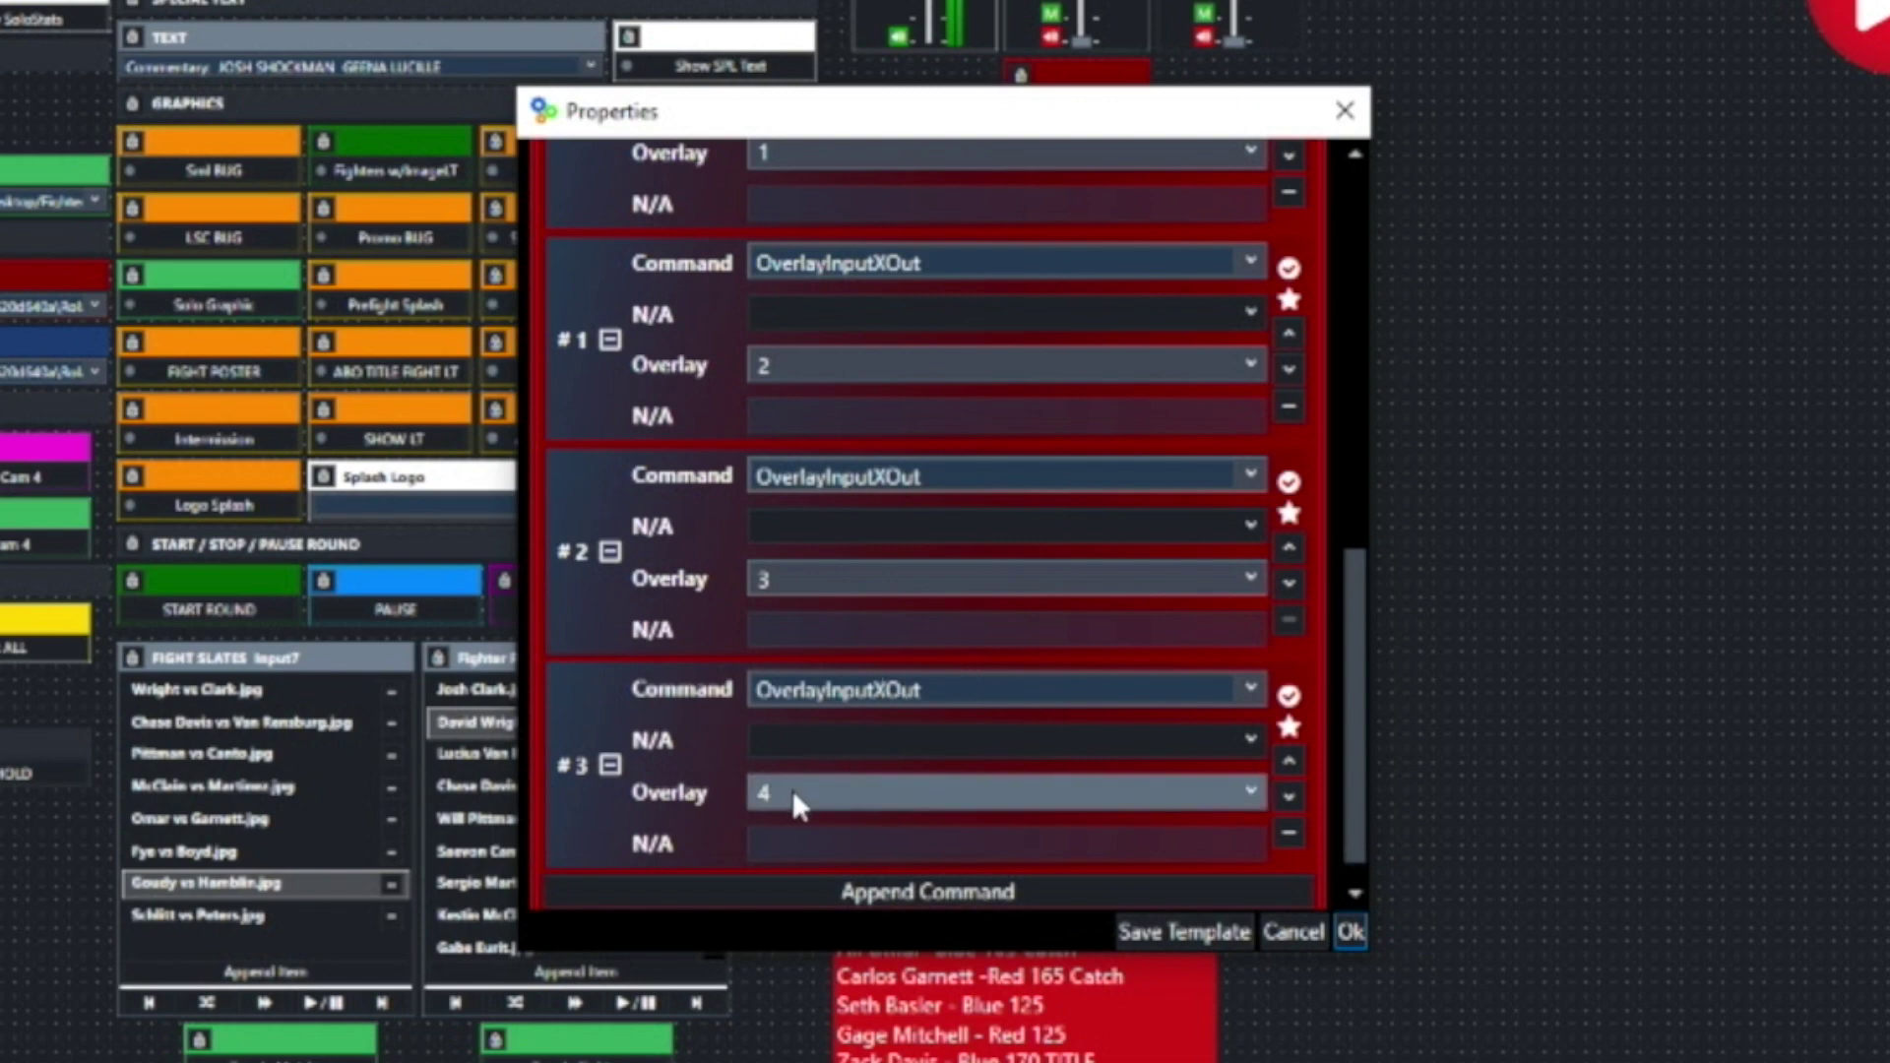
{"action": "scroll", "coordinate": [792, 788], "scroll_direction": "up", "scroll_amount": 15}
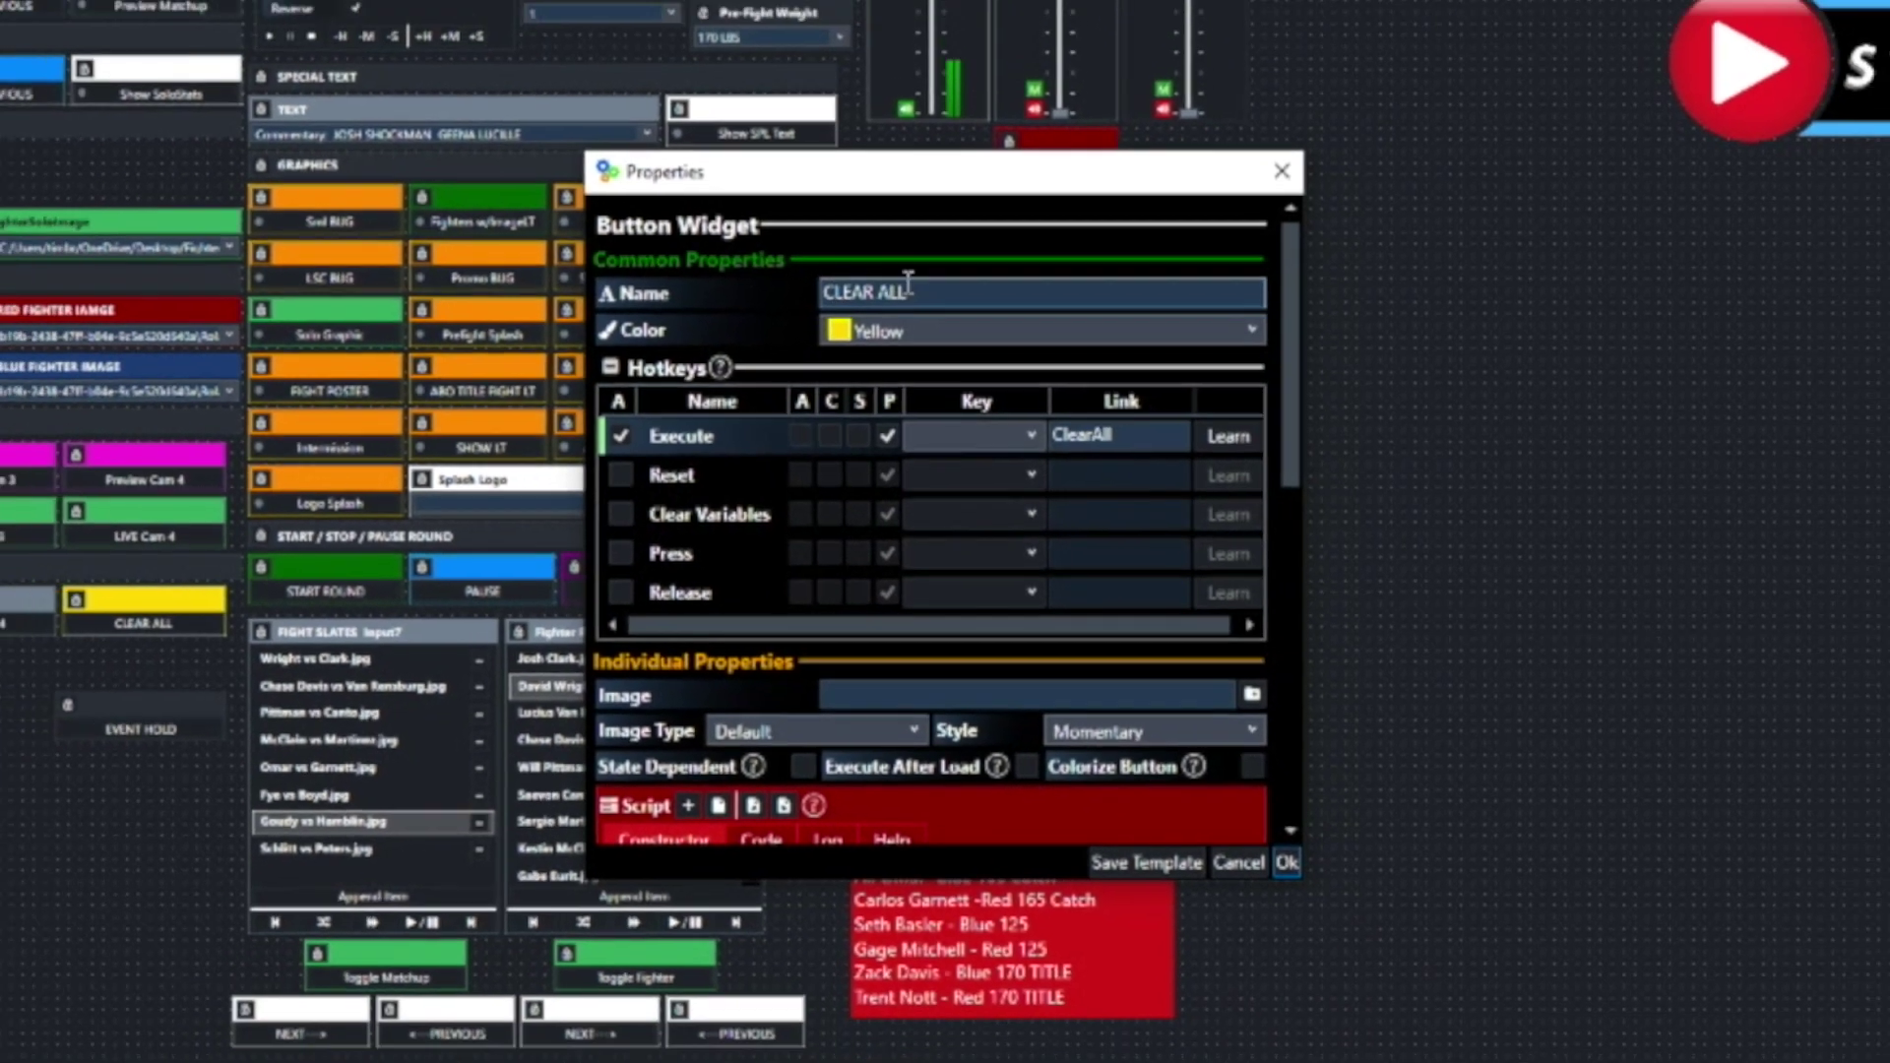
Reopen the NEW MATCHUP button's properties, examine its script from the ClearAll link to the final overlay-off command, and close them without saving.
{"action": "scroll", "coordinate": [1142, 453], "scroll_direction": "down", "scroll_amount": 5}
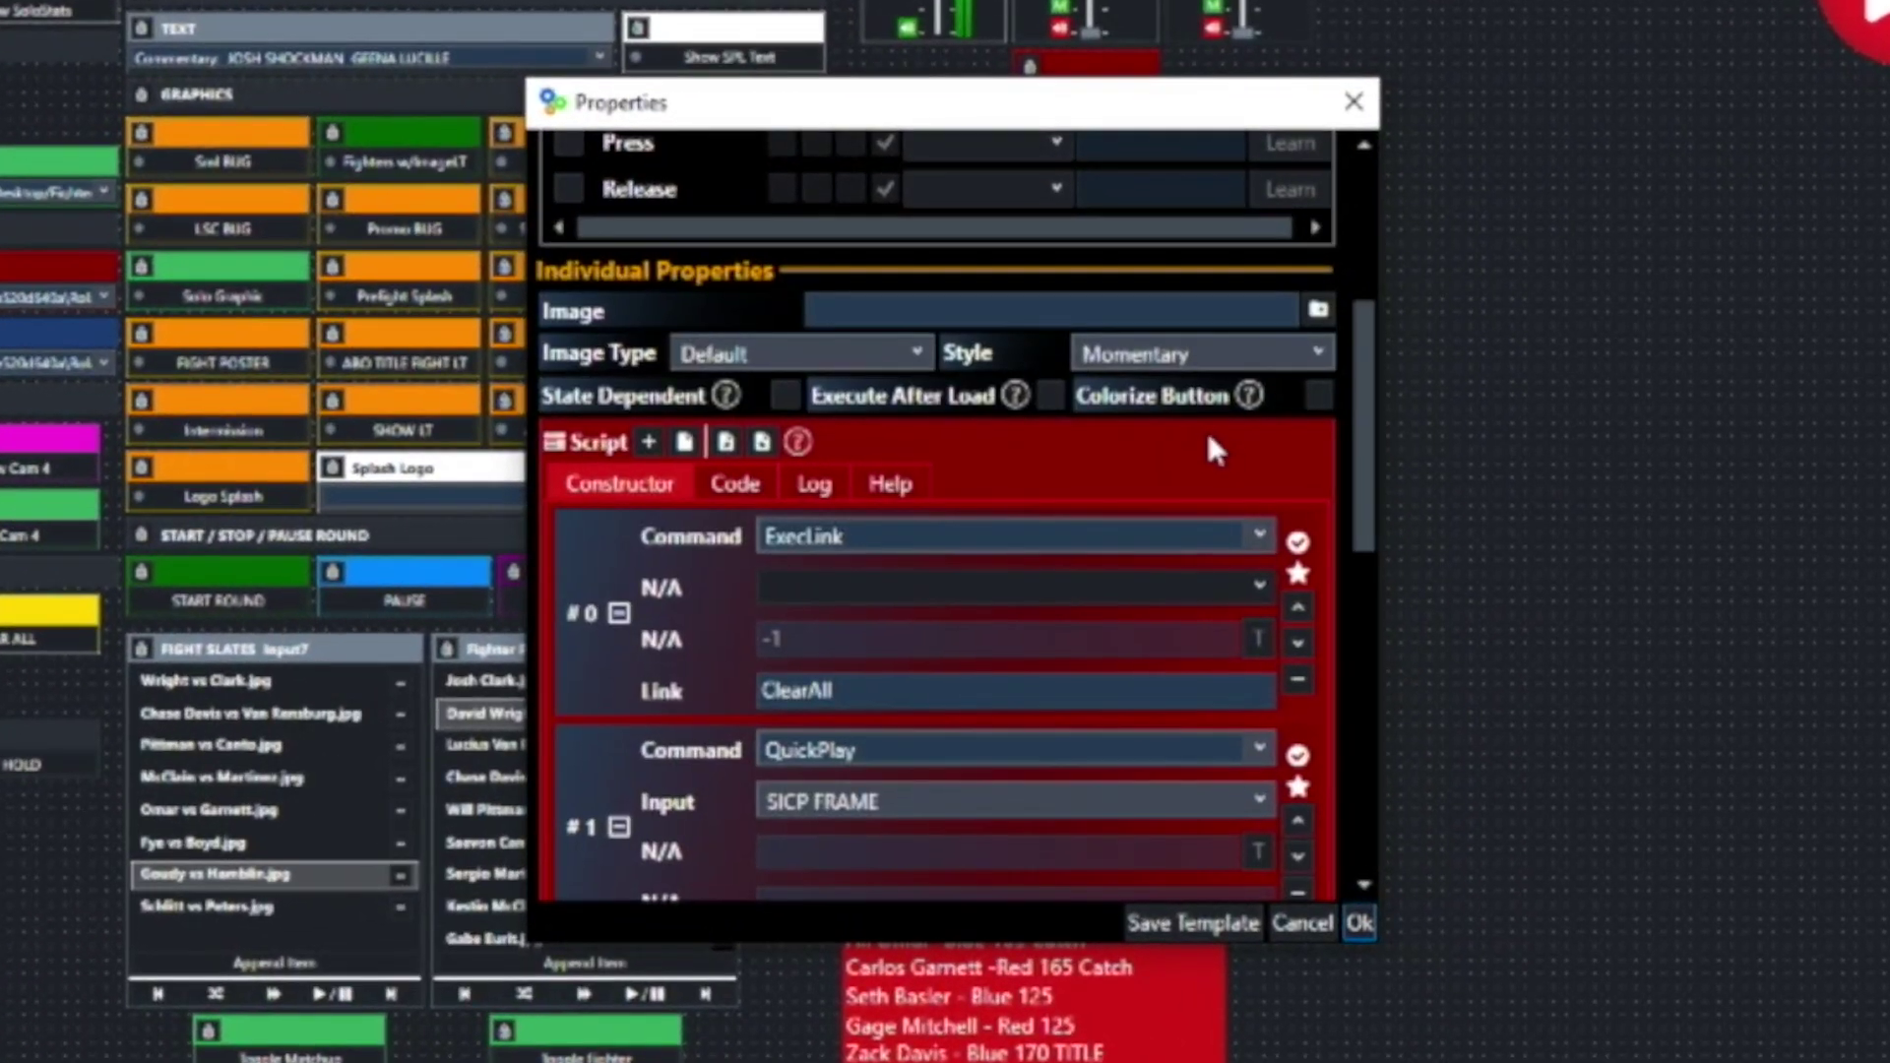
{"action": "scroll", "coordinate": [1196, 438], "scroll_direction": "down", "scroll_amount": 1}
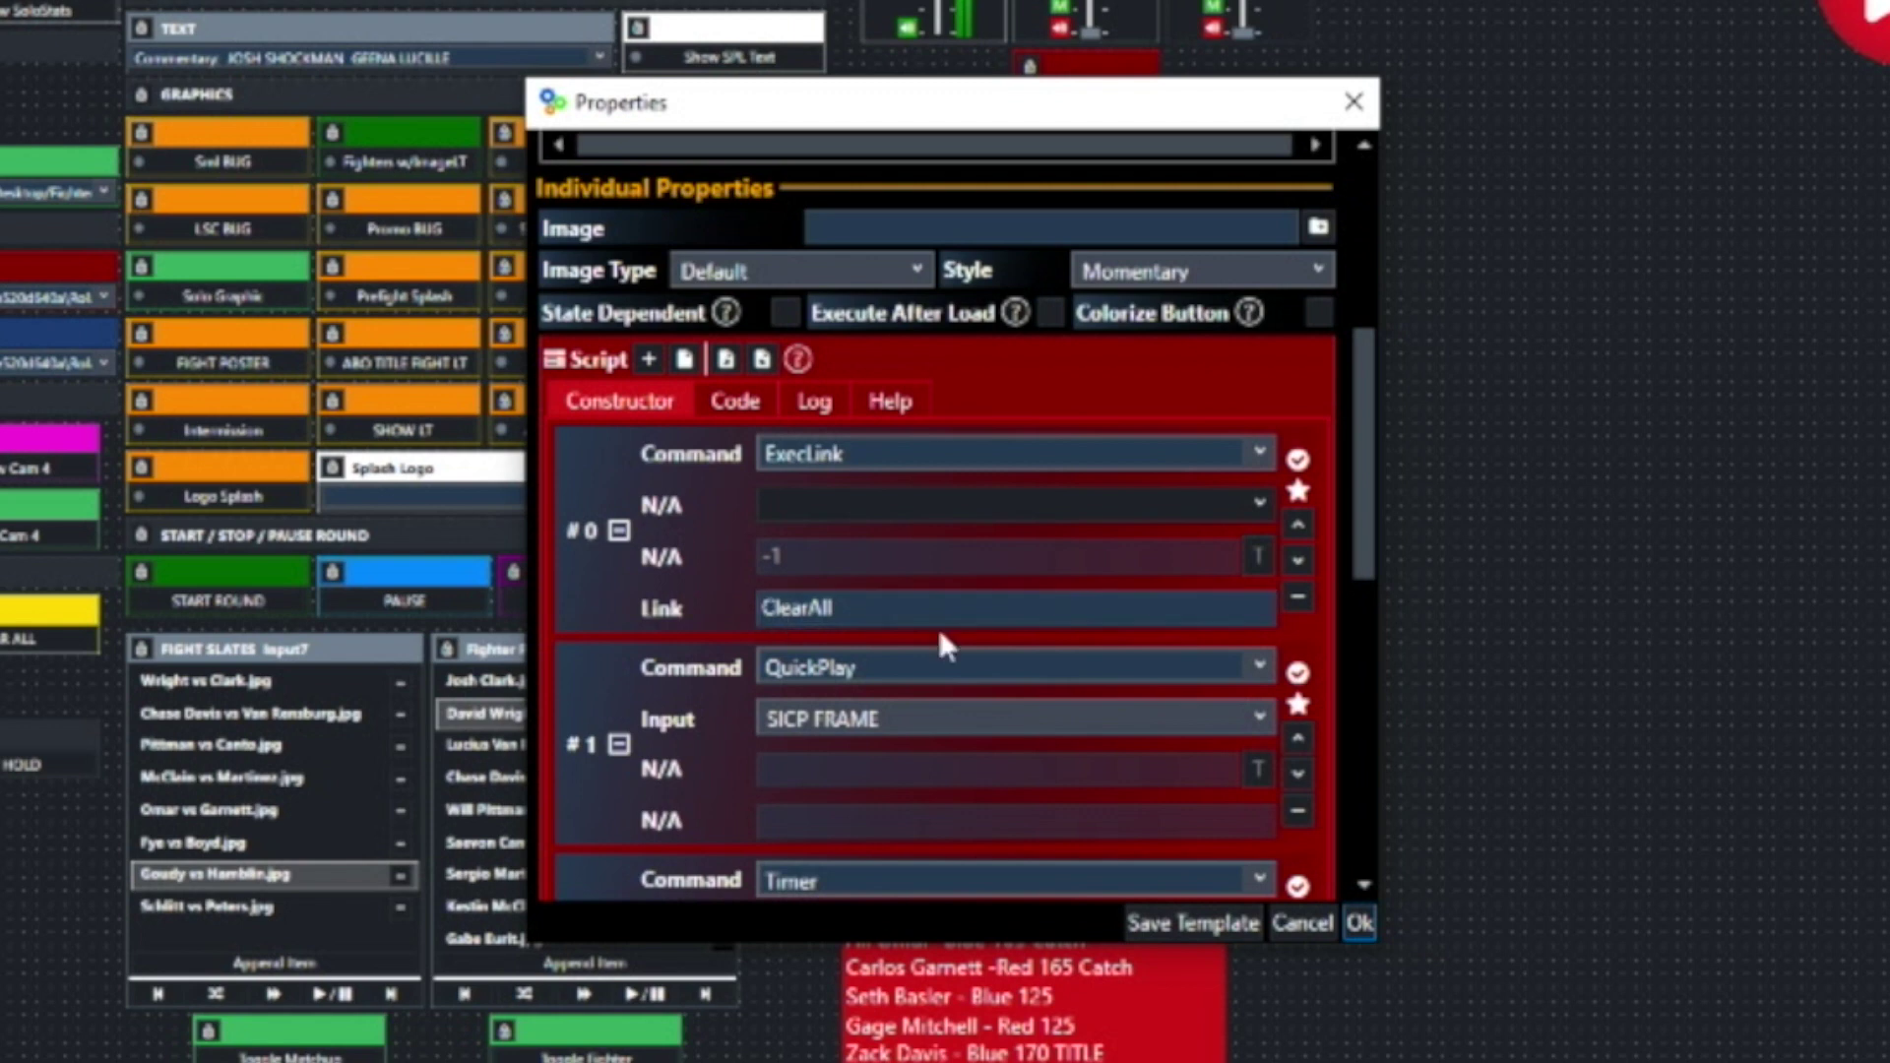
{"action": "scroll", "coordinate": [1063, 590], "scroll_direction": "down", "scroll_amount": 1}
{"action": "scroll", "coordinate": [1063, 590], "scroll_direction": "down", "scroll_amount": 1}
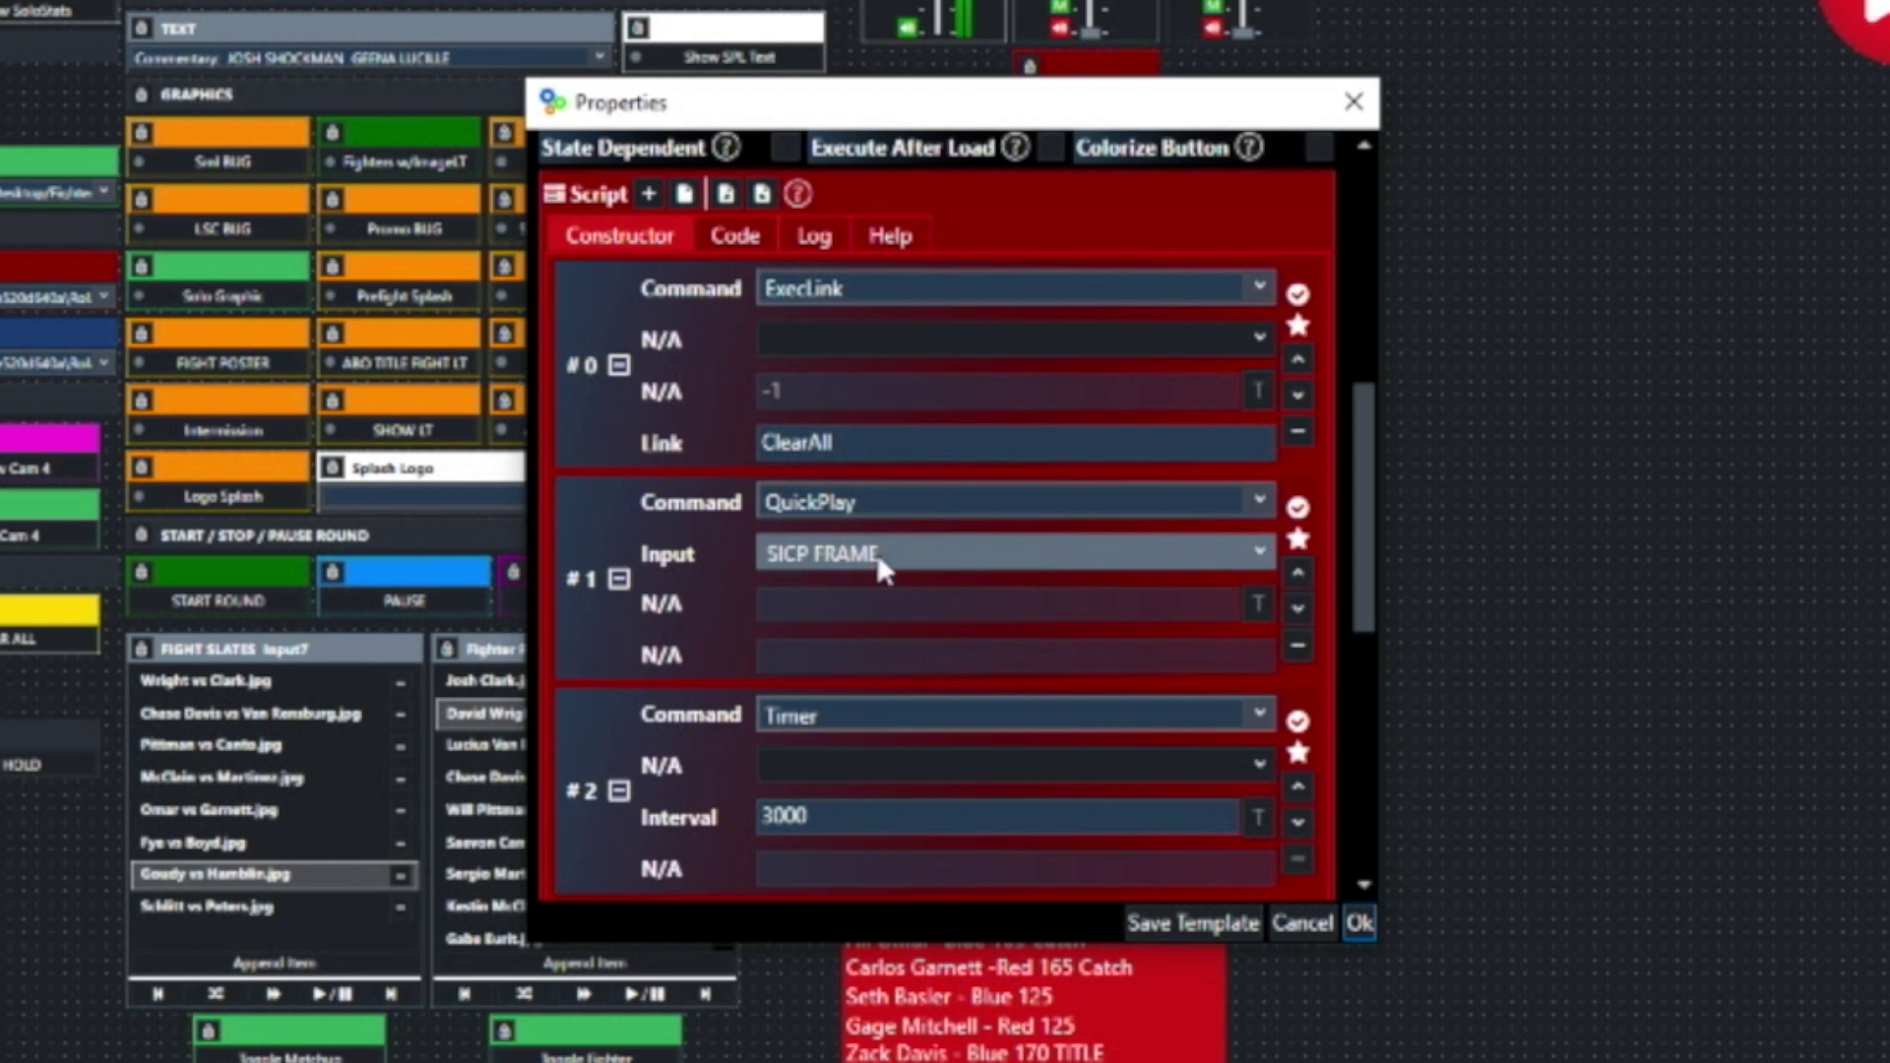
{"action": "scroll", "coordinate": [877, 552], "scroll_direction": "down", "scroll_amount": 3}
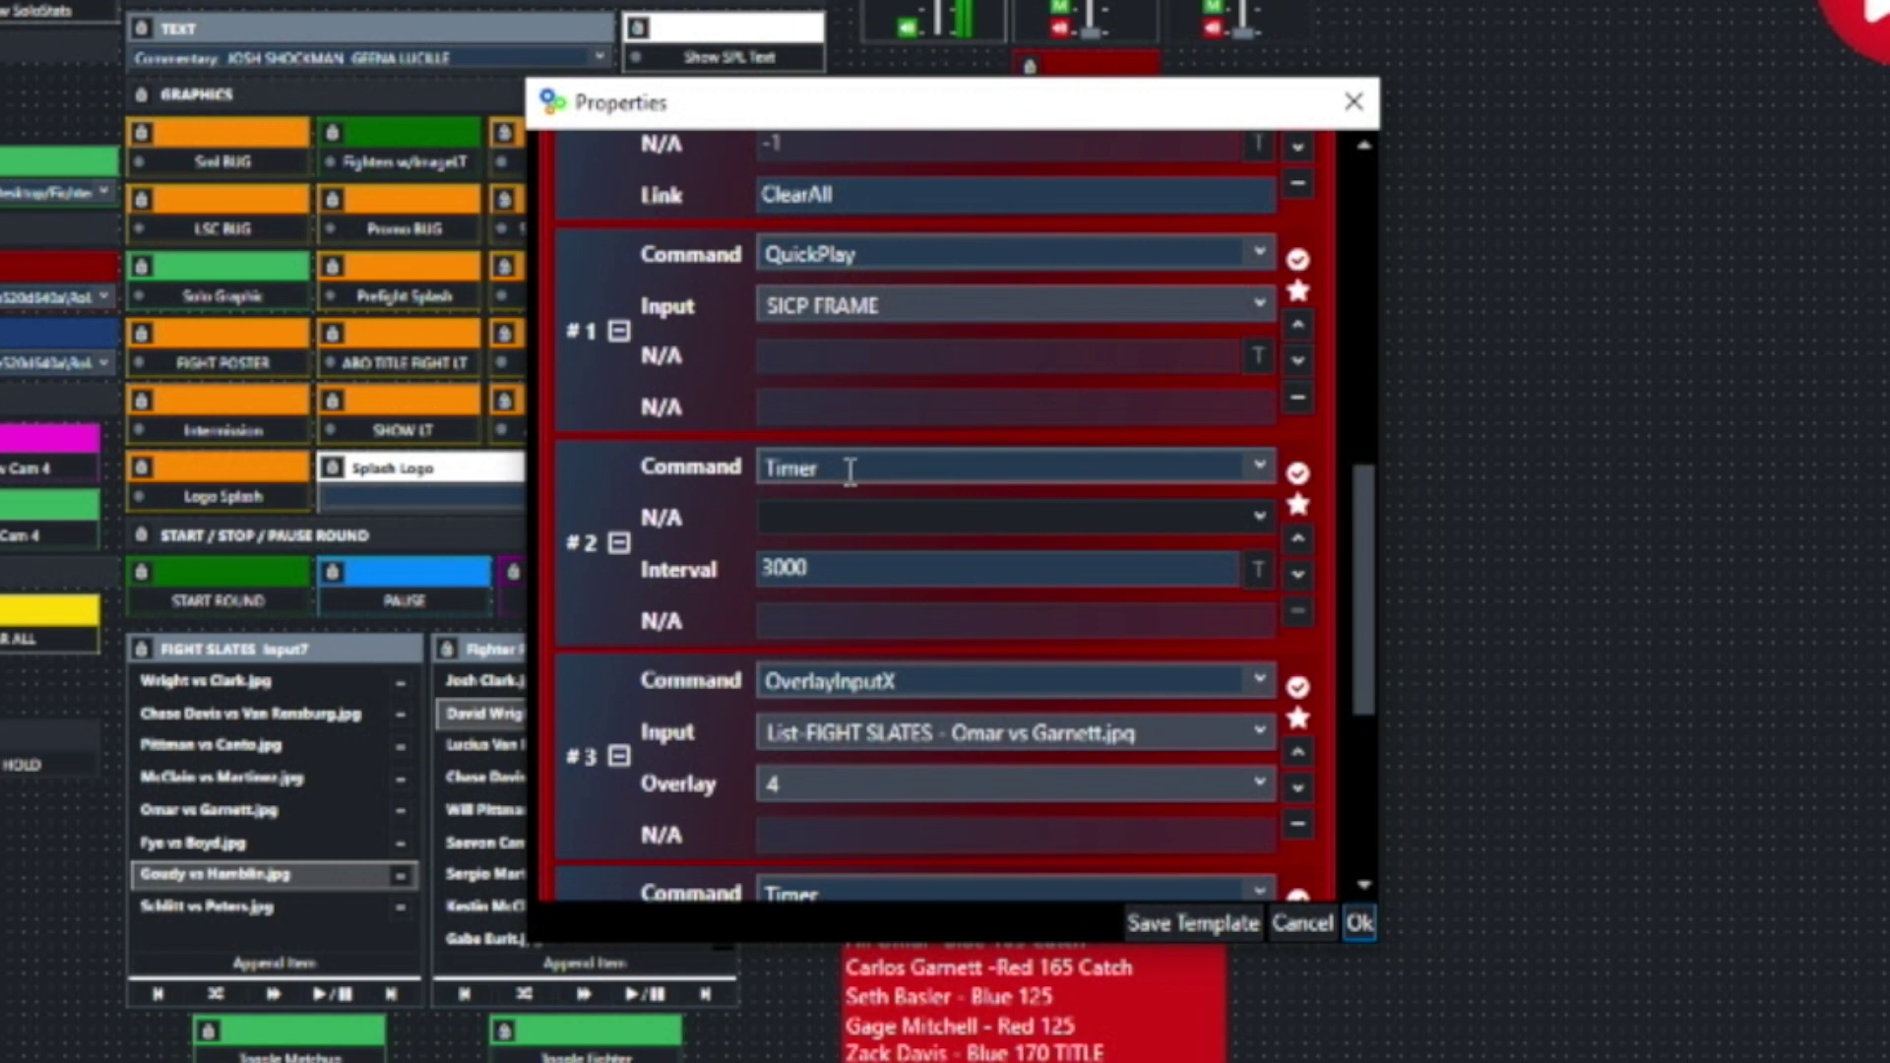
{"action": "scroll", "coordinate": [857, 472], "scroll_direction": "down", "scroll_amount": 2}
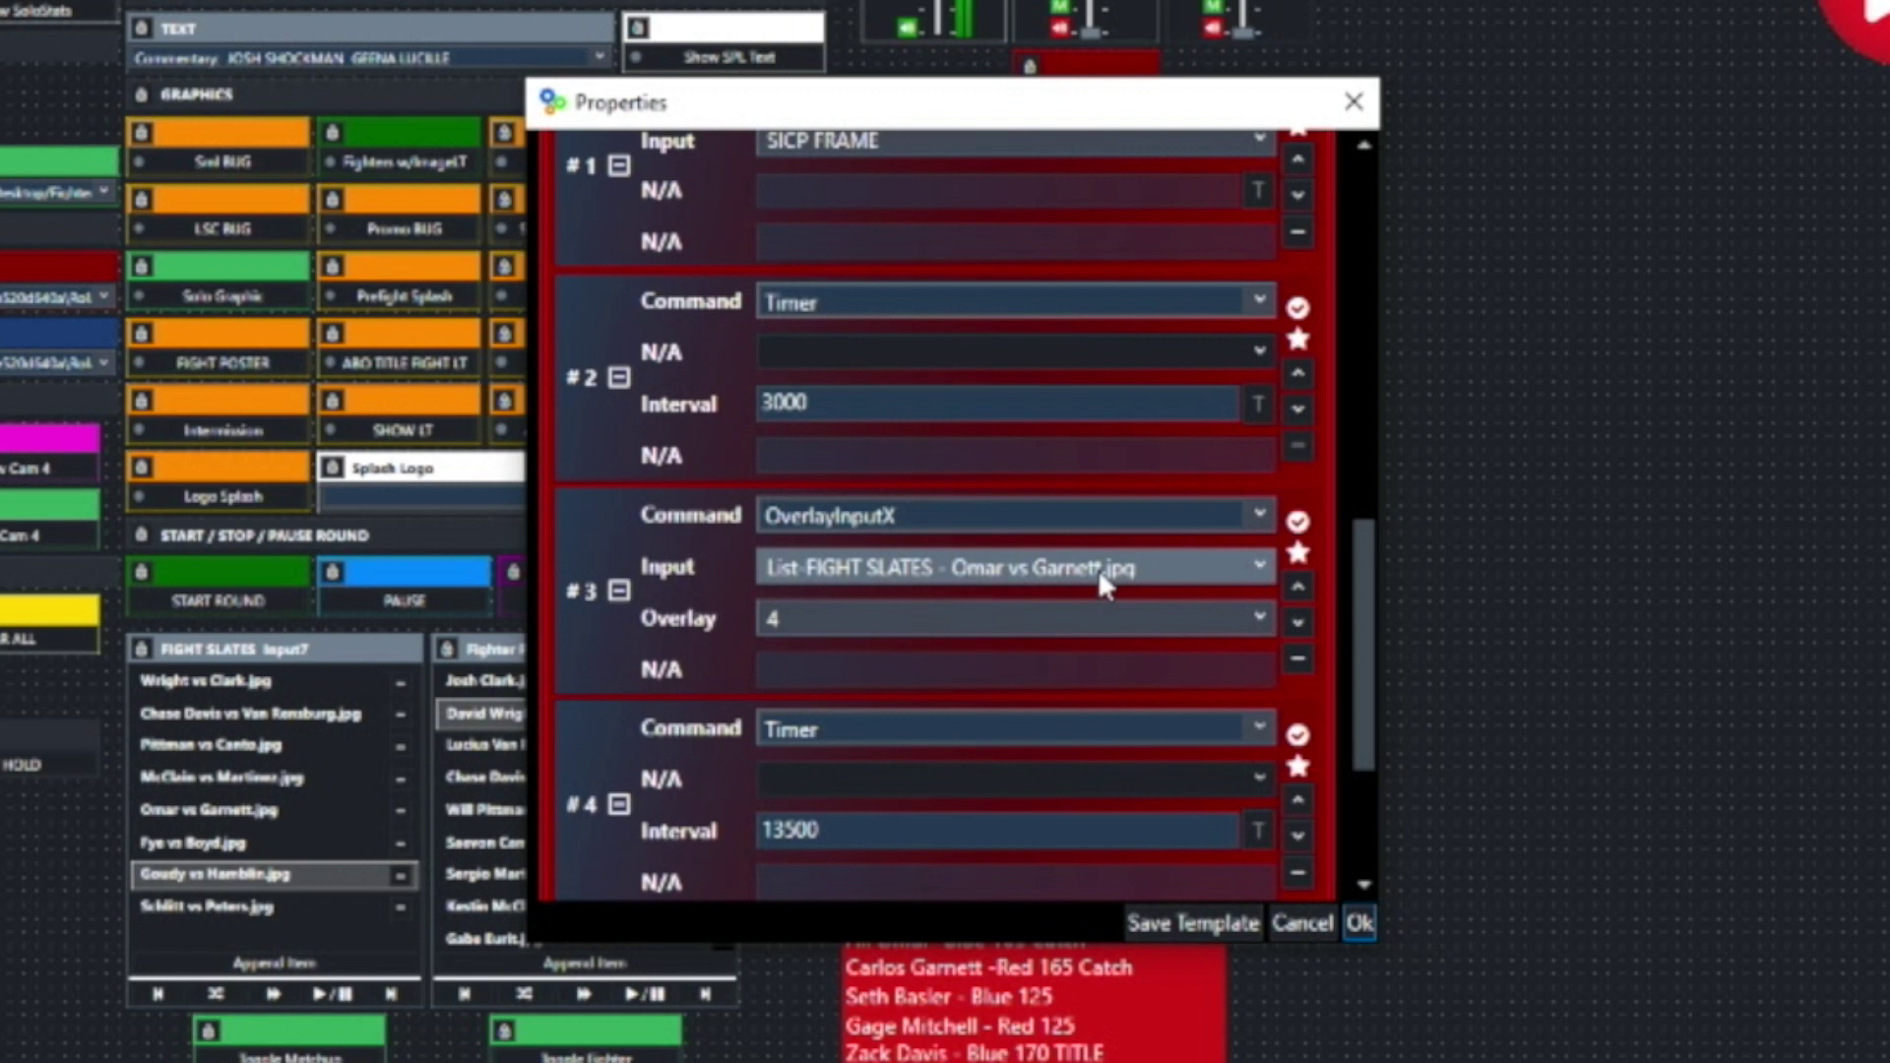
{"action": "scroll", "coordinate": [1097, 569], "scroll_direction": "down", "scroll_amount": 3}
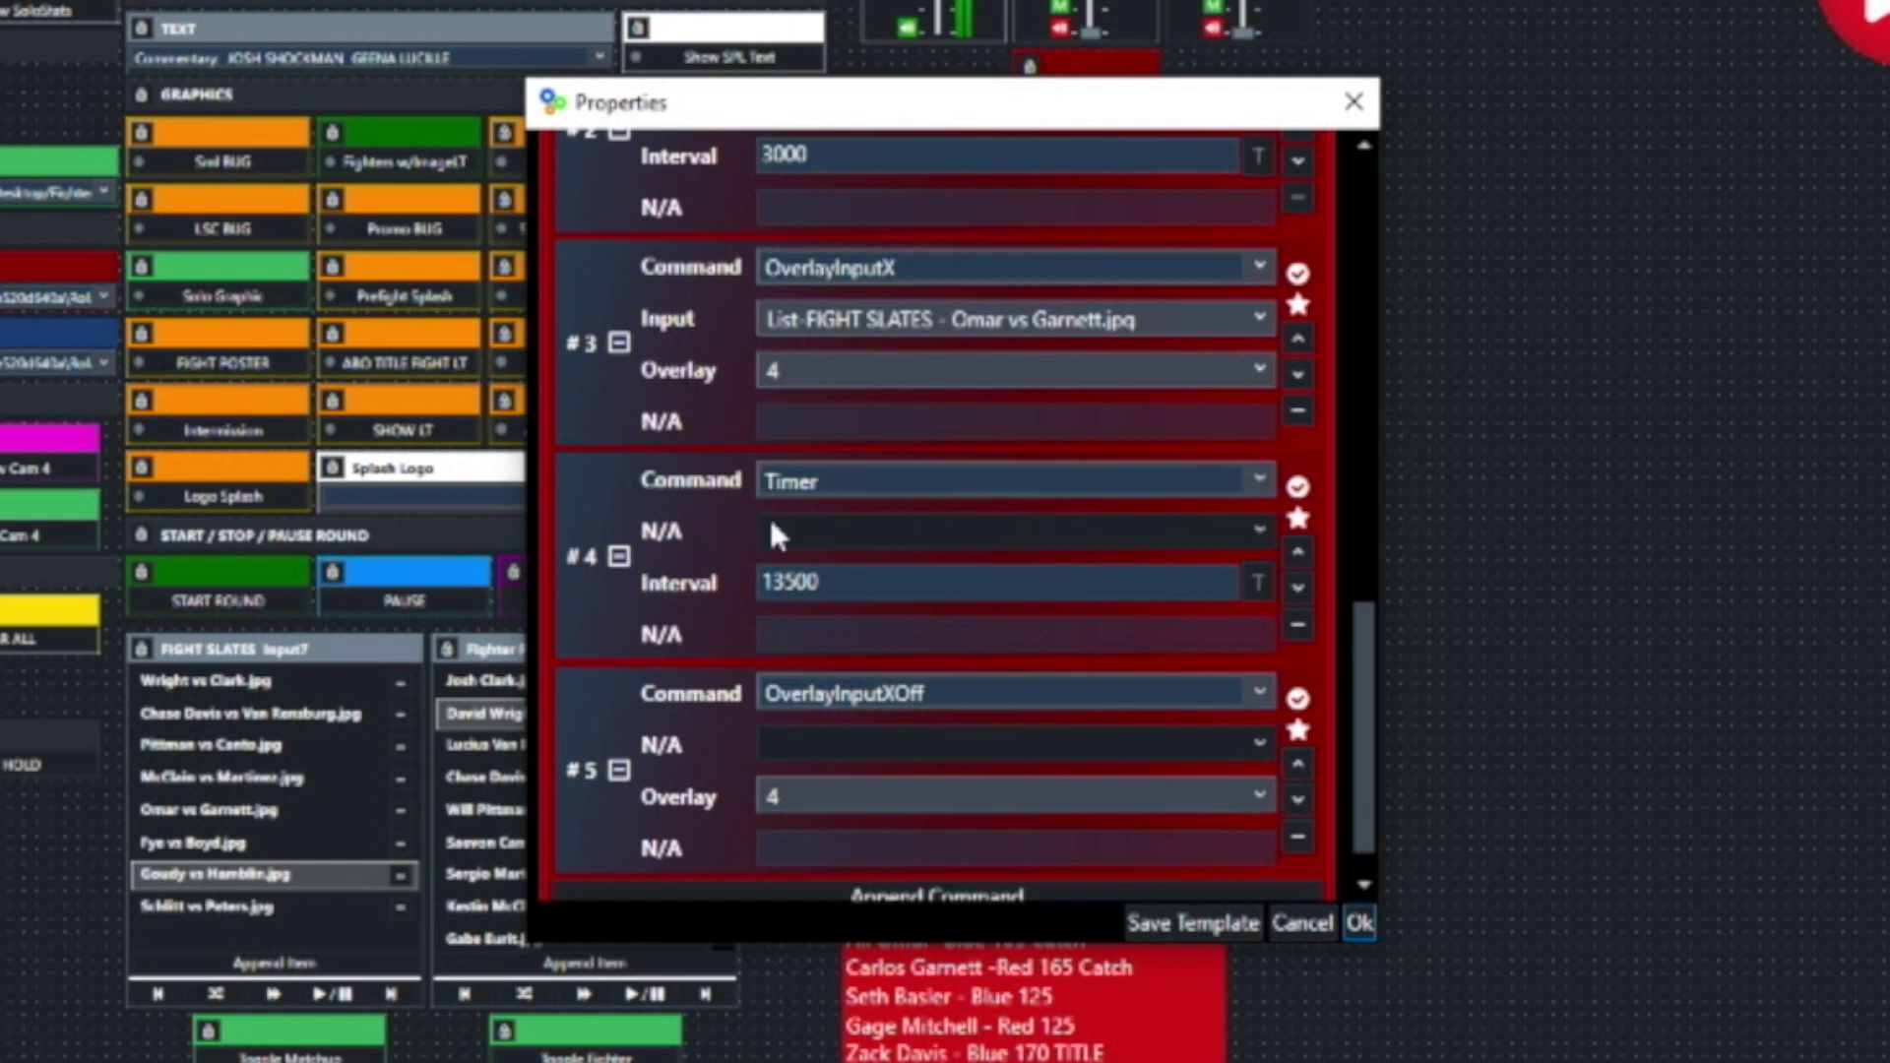
{"action": "left_click", "coordinate": [772, 585]}
{"action": "scroll", "coordinate": [823, 581], "scroll_direction": "down", "scroll_amount": 1}
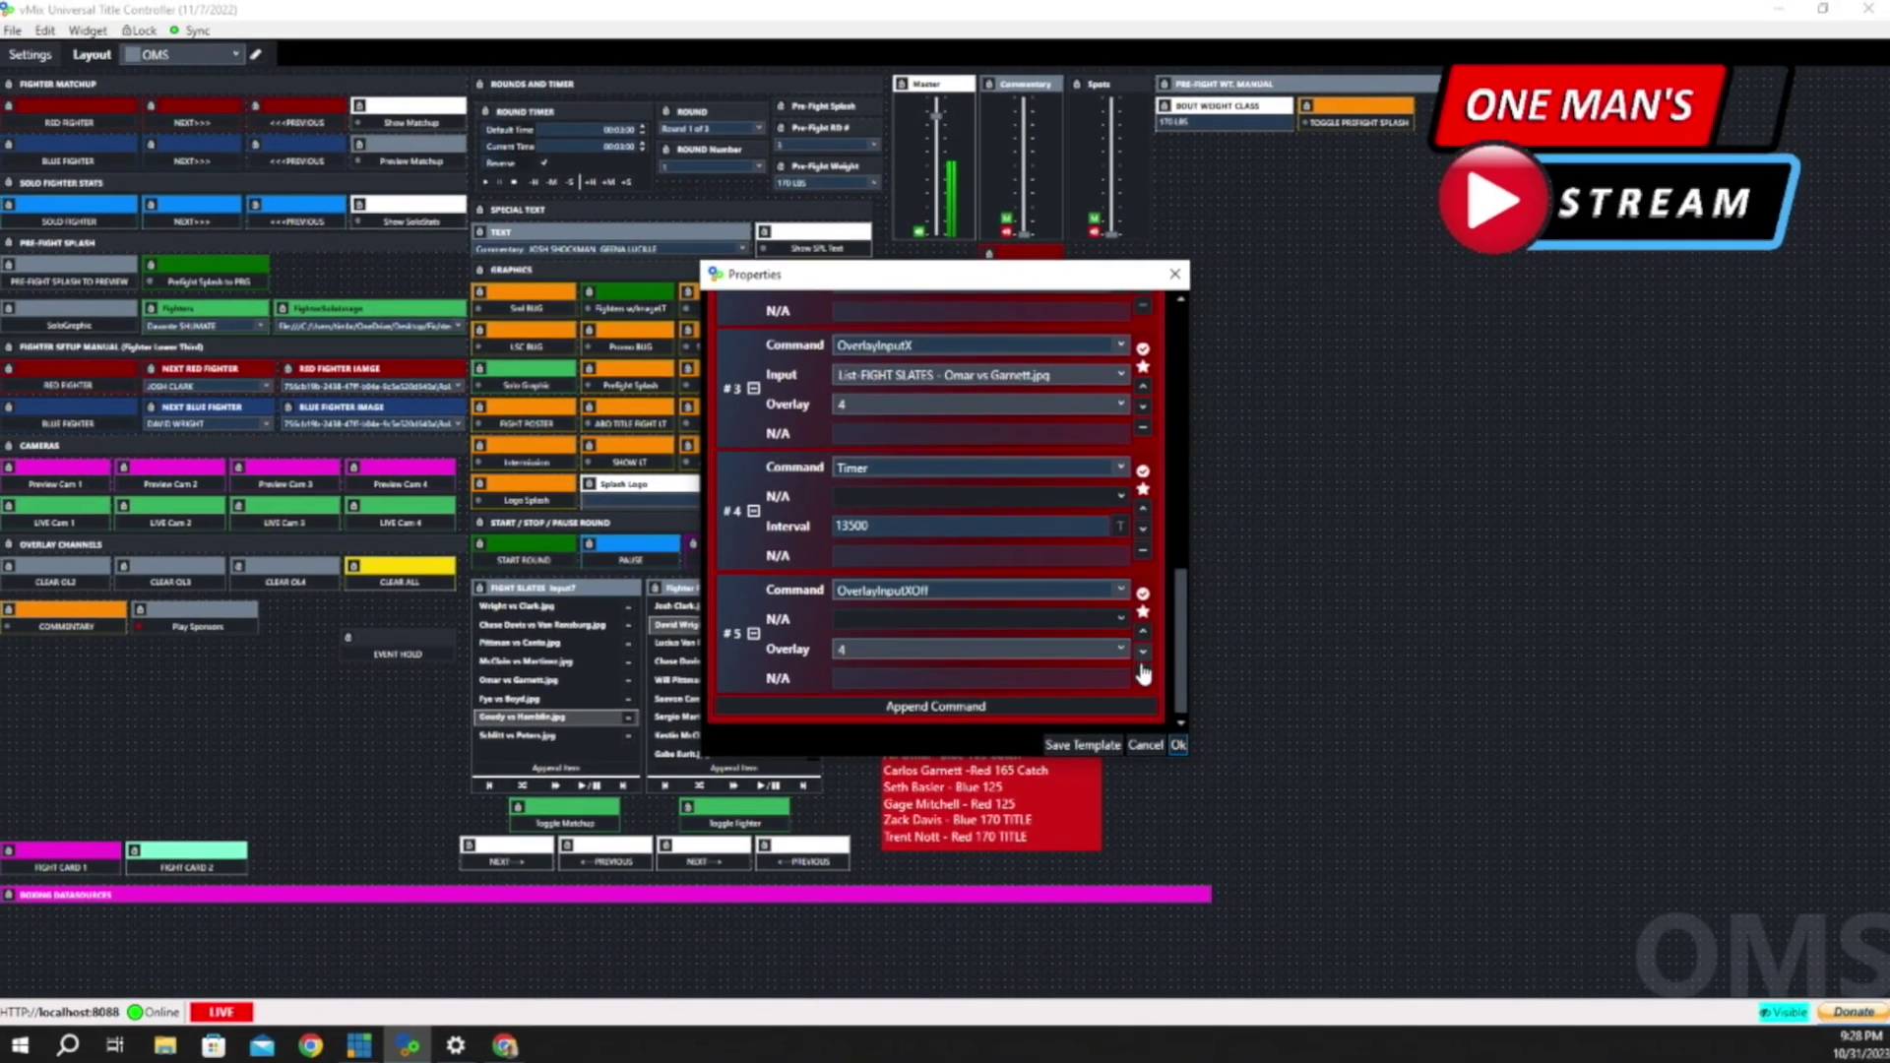
{"action": "left_click", "coordinate": [1145, 745]}
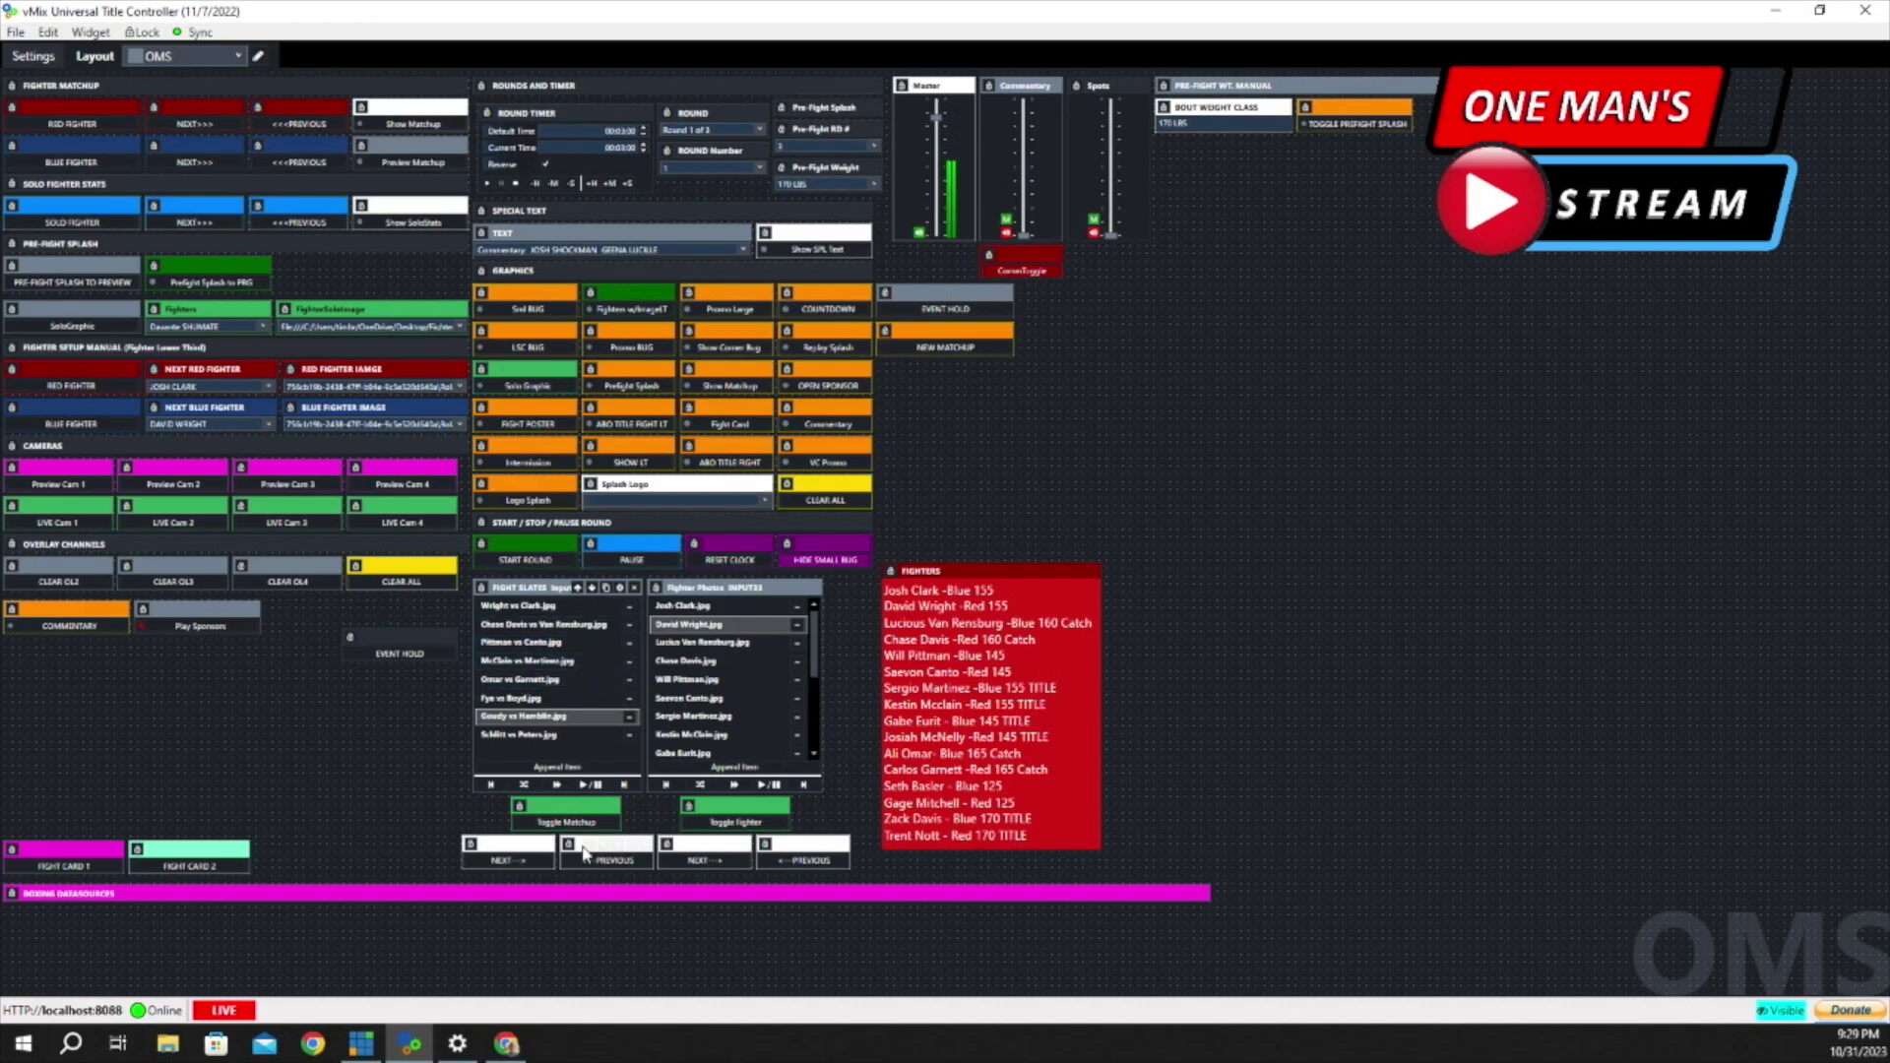
Advance the FIGHT SLATES list to its last matchup and step it back to the fifth matchup.
{"action": "mouse_move", "coordinate": [582, 825]}
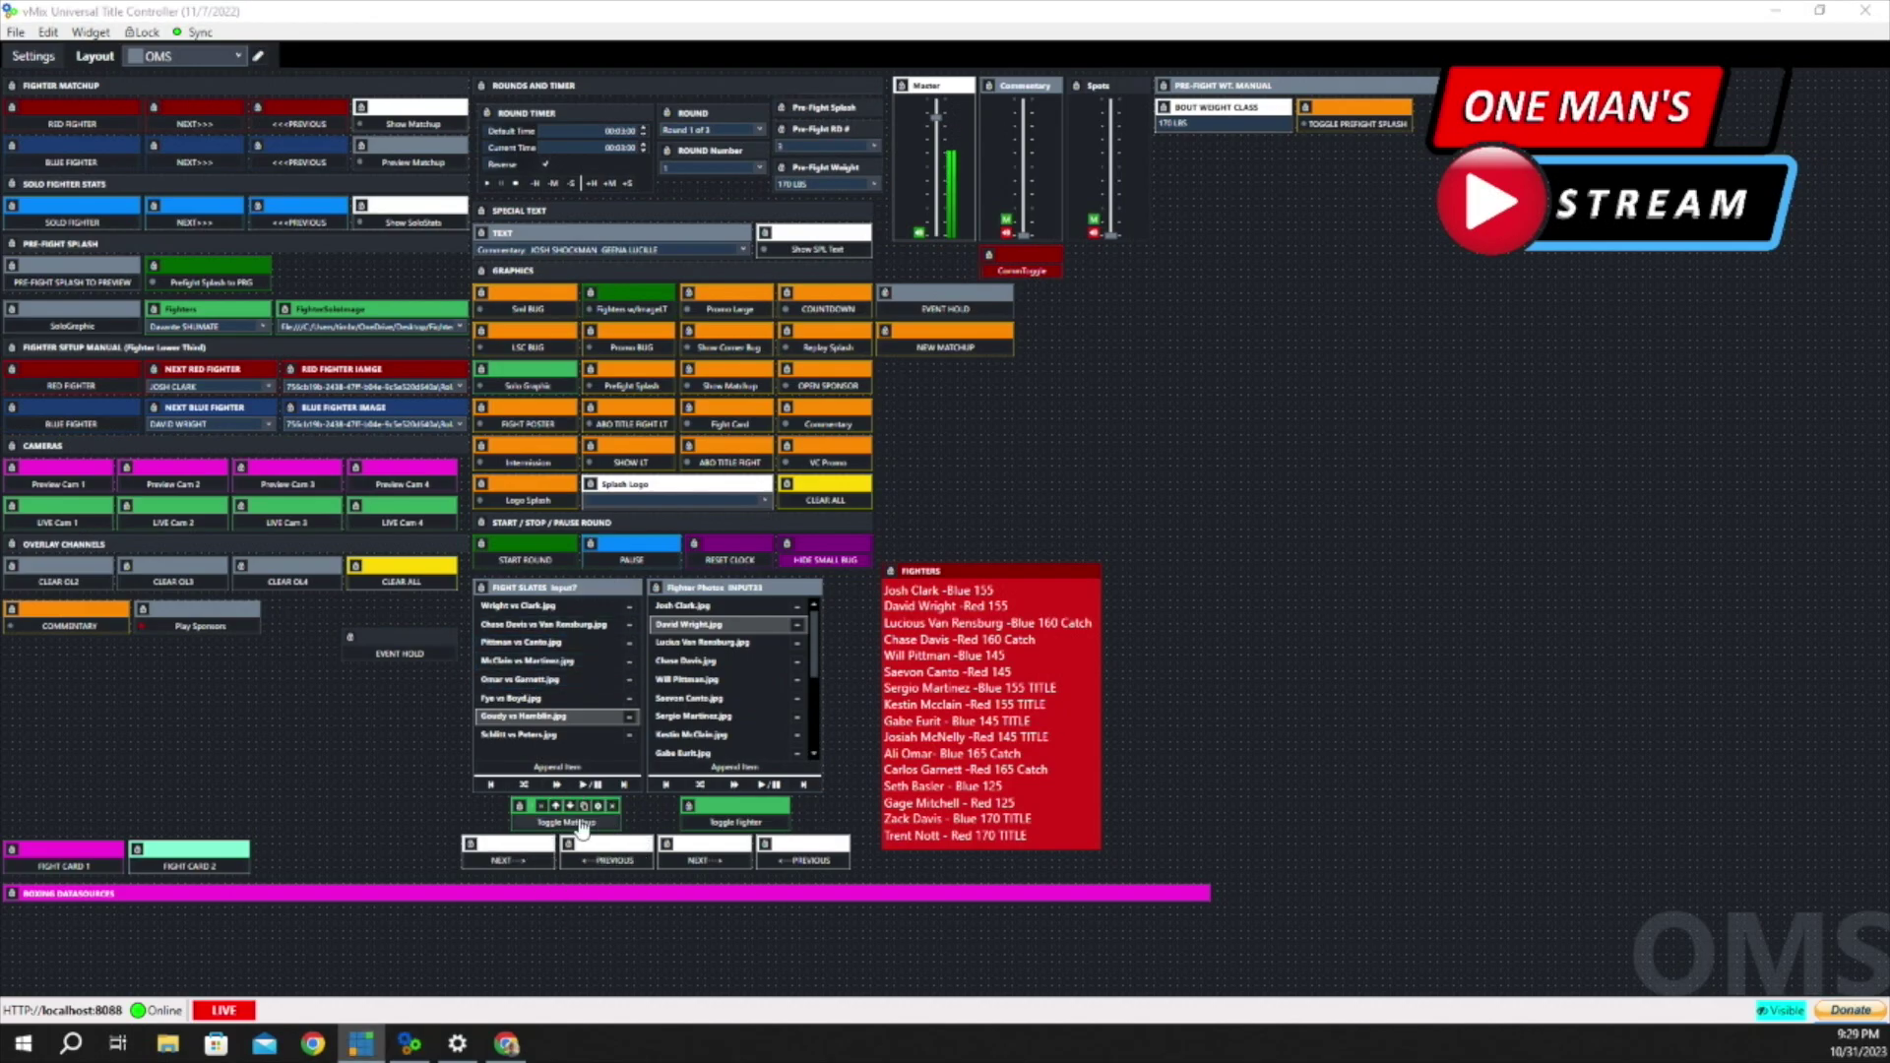
{"action": "mouse_move", "coordinate": [503, 866]}
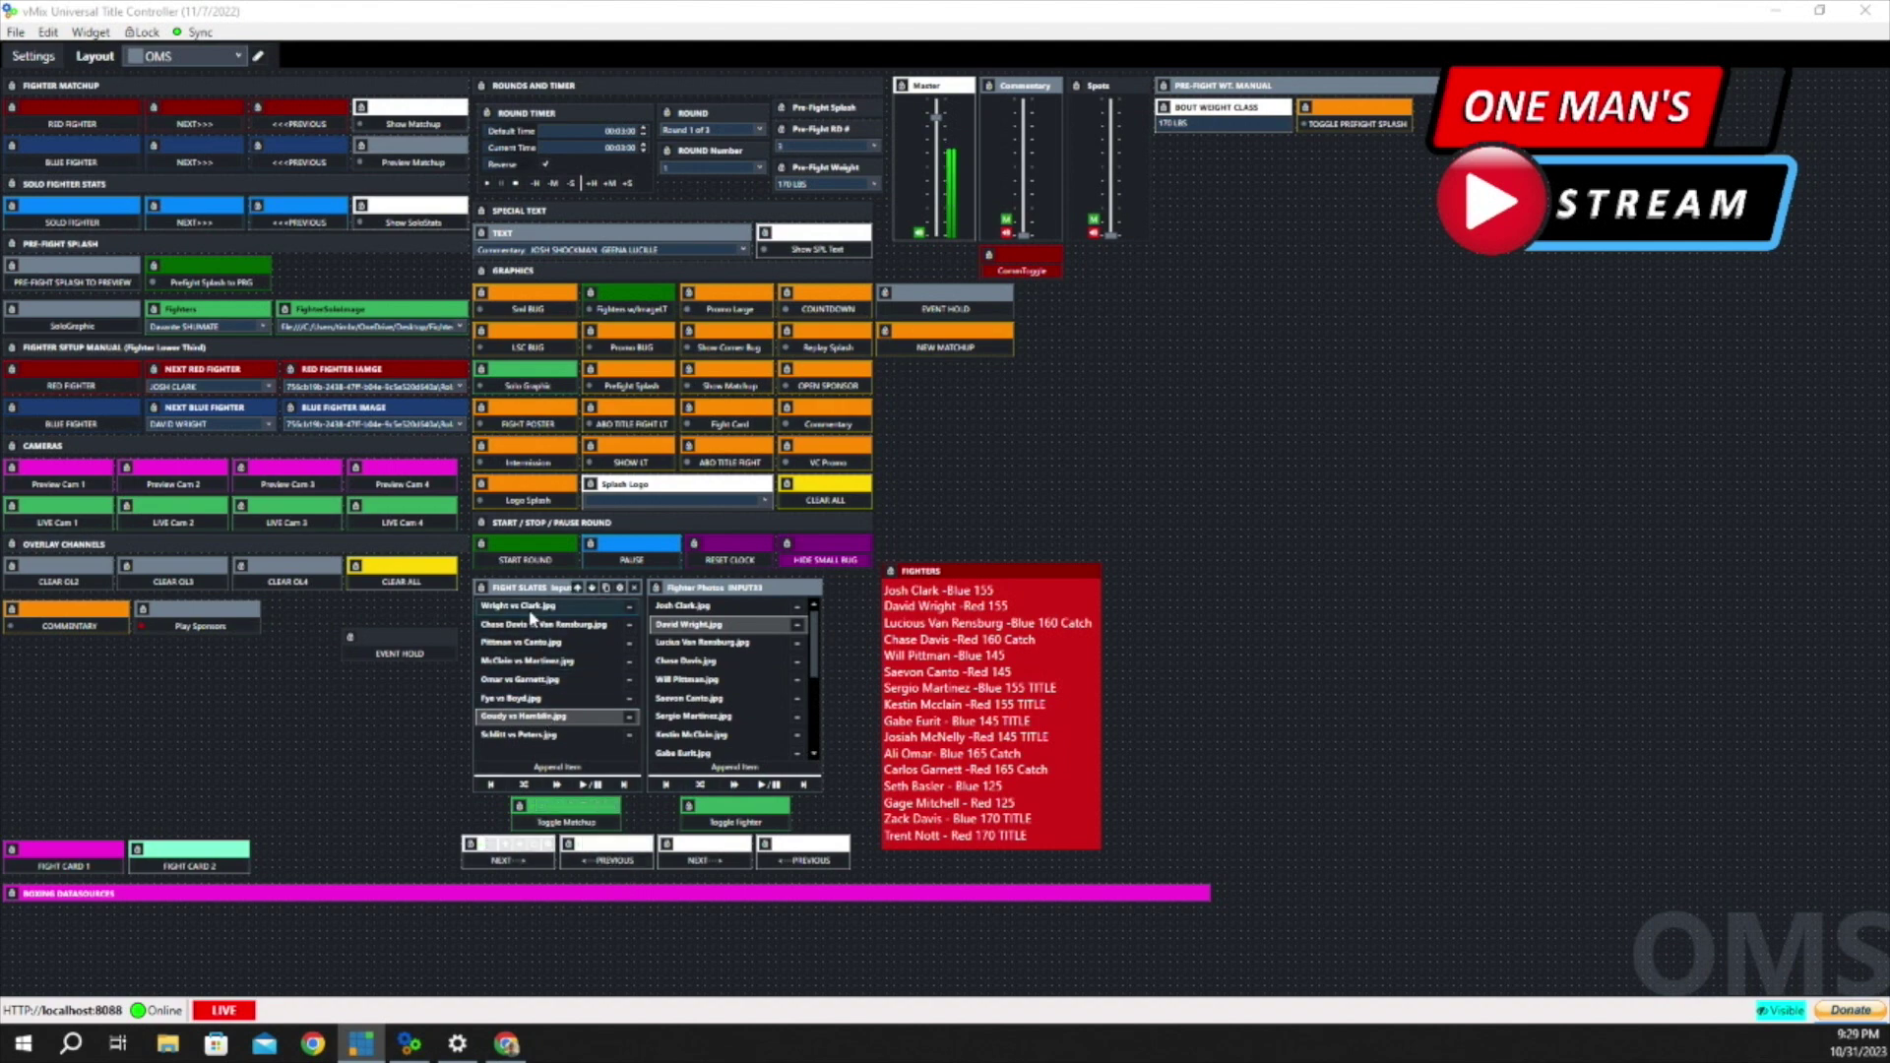
{"action": "left_click", "coordinate": [523, 863]}
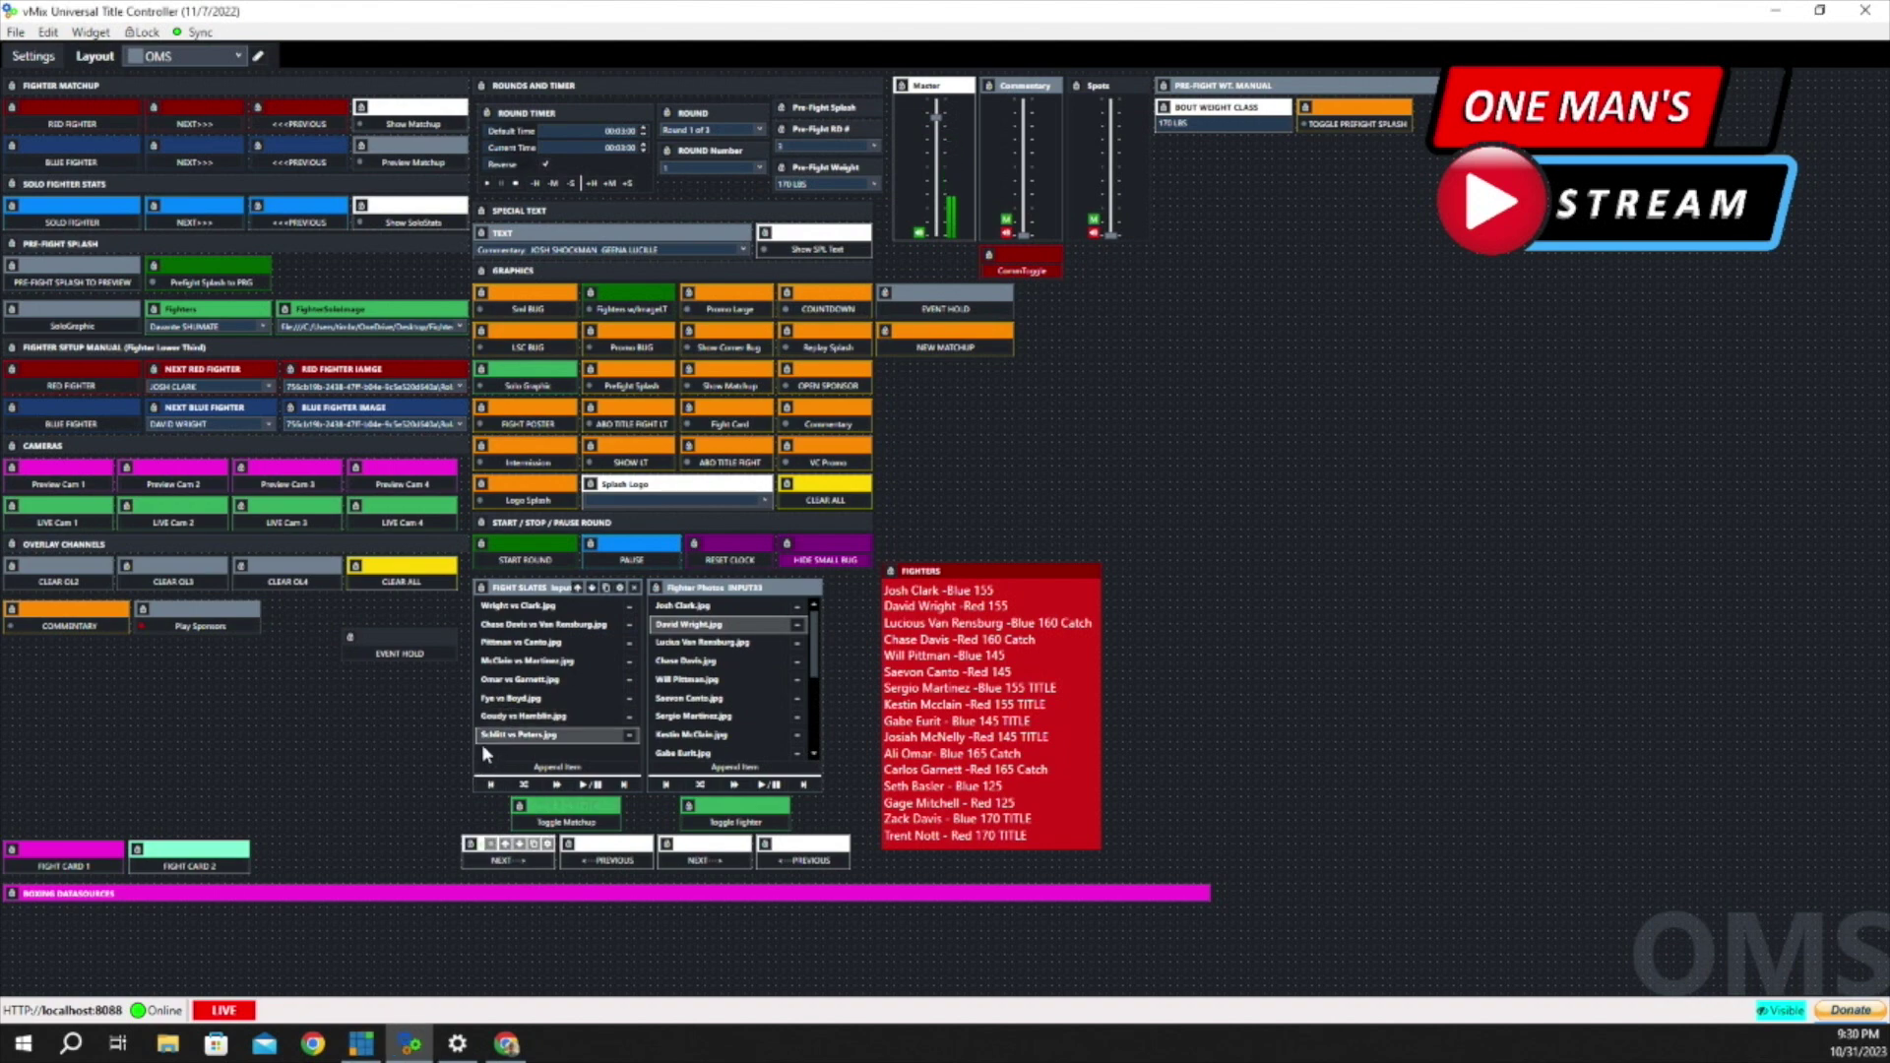
{"action": "left_click", "coordinate": [627, 863]}
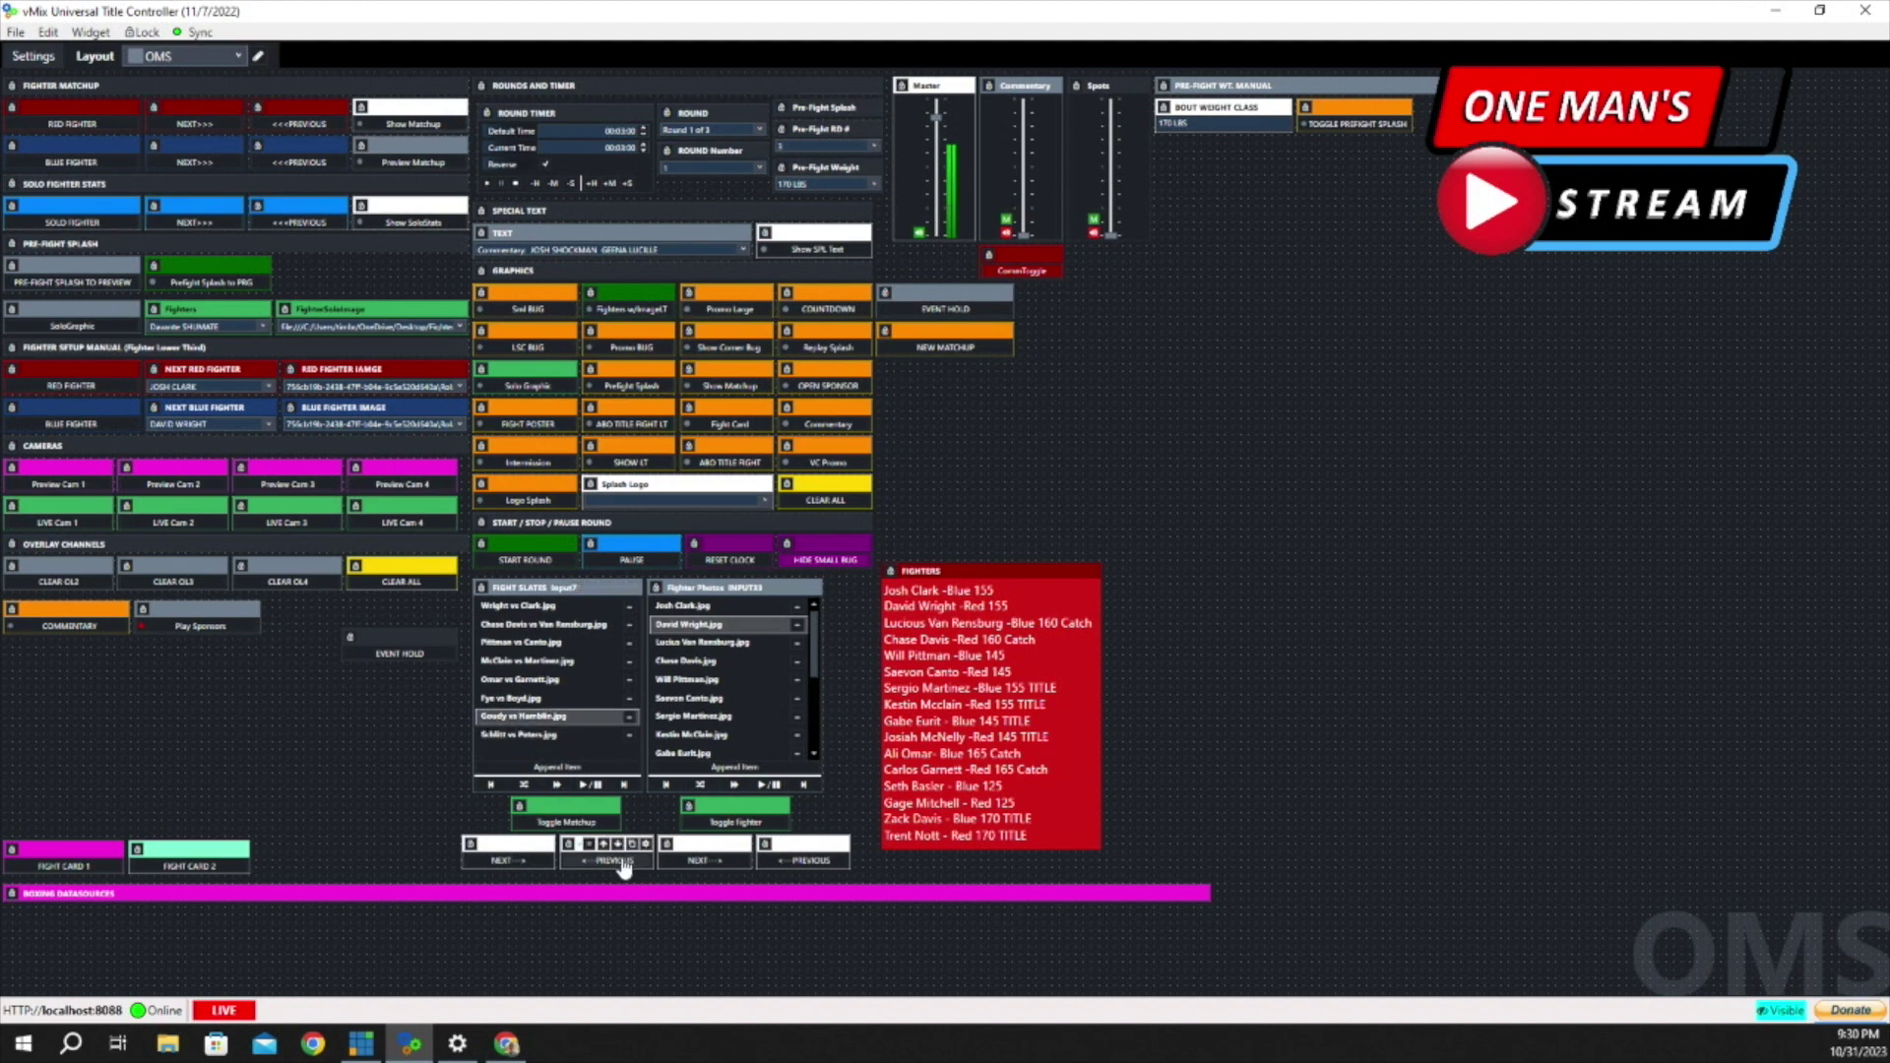
{"action": "left_click", "coordinate": [625, 864]}
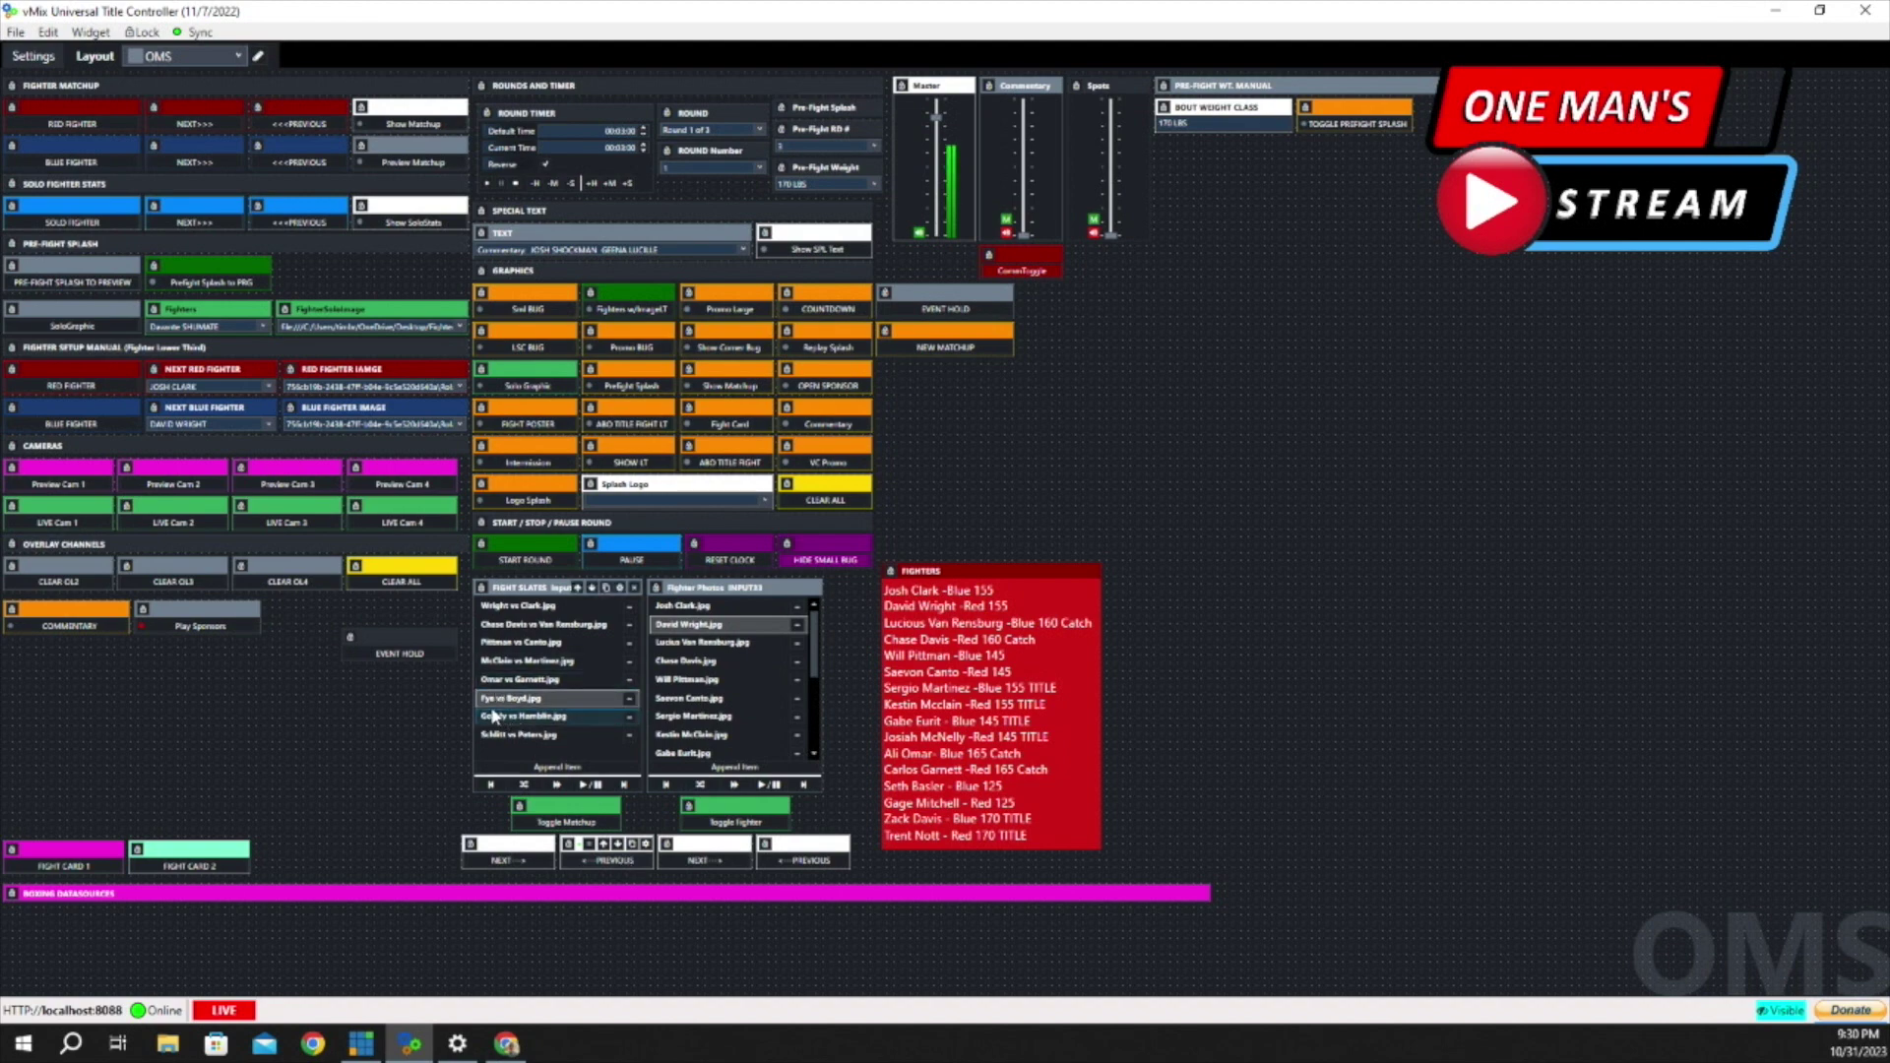
{"action": "left_click", "coordinate": [605, 865]}
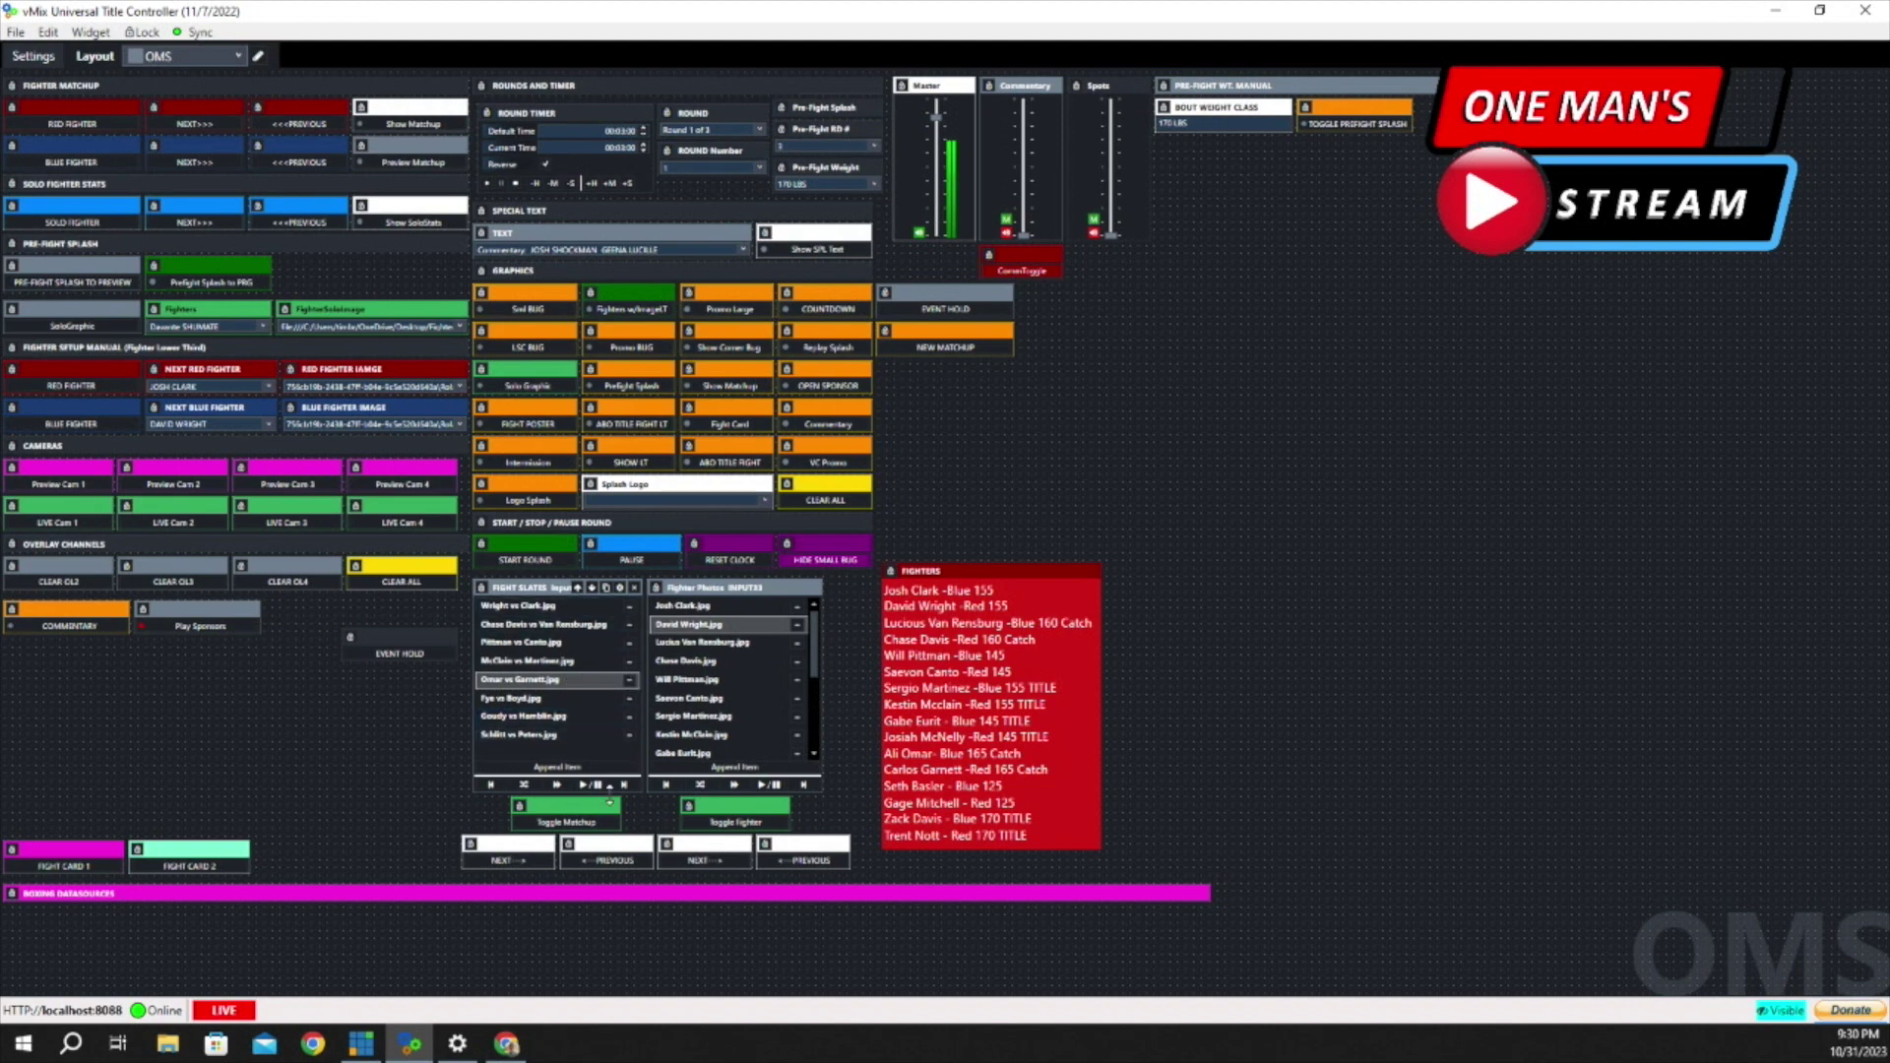
Toggle the matchup graphic on air and advance the FIGHT SLATES list from the fifth to the eighth matchup.
{"action": "left_click", "coordinate": [589, 827]}
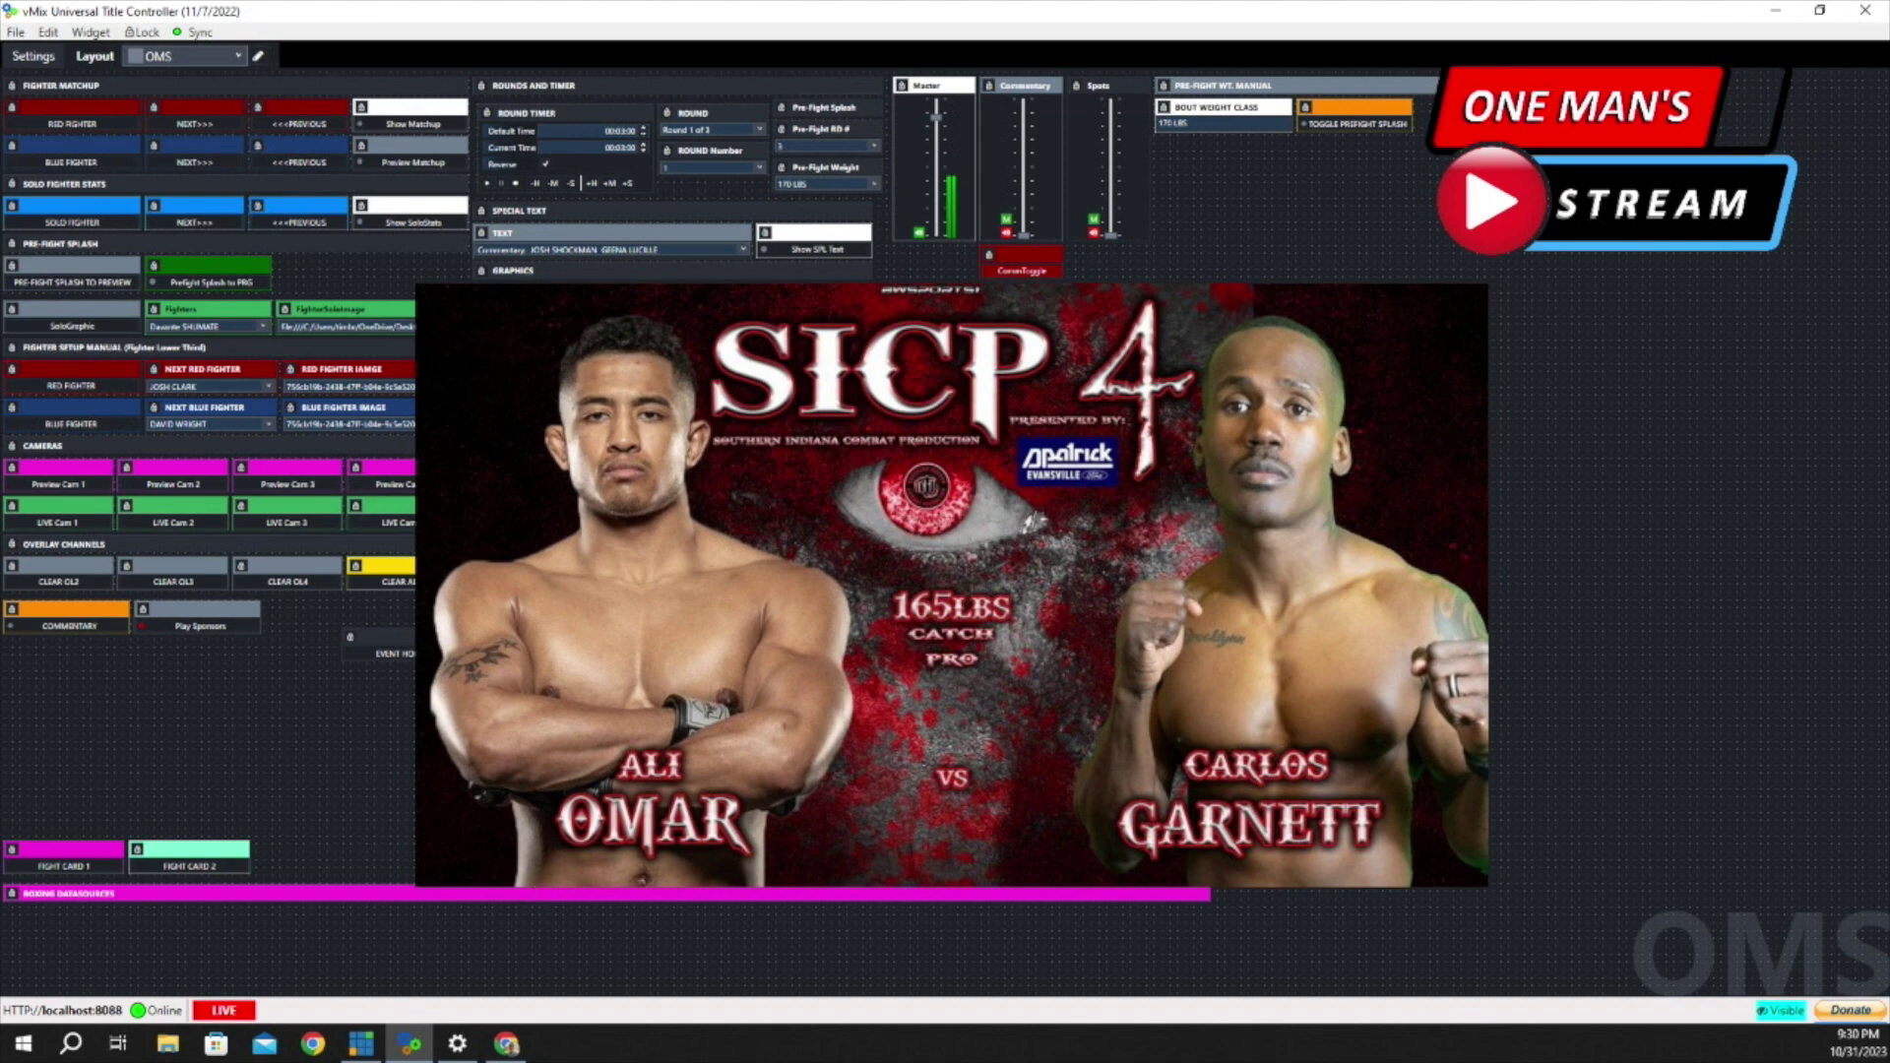
{"action": "key", "text": "Down"}
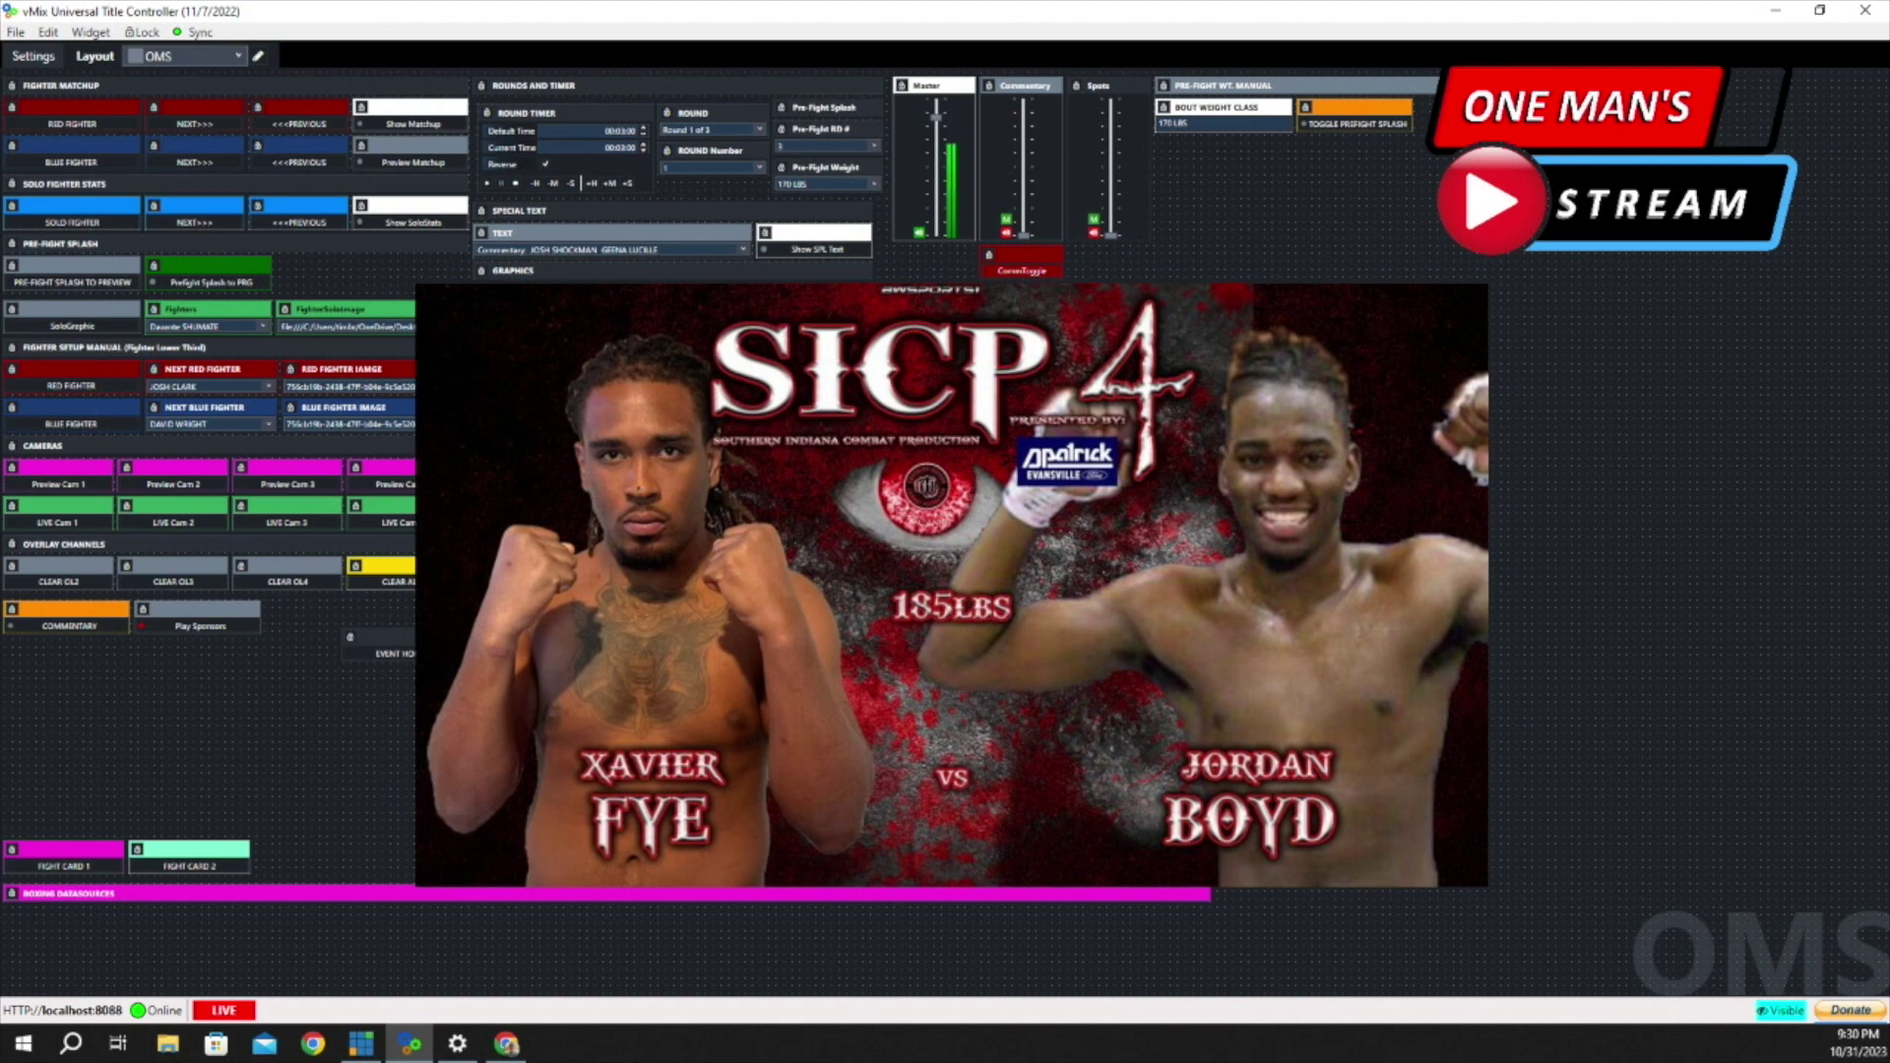
{"action": "key", "text": "Down"}
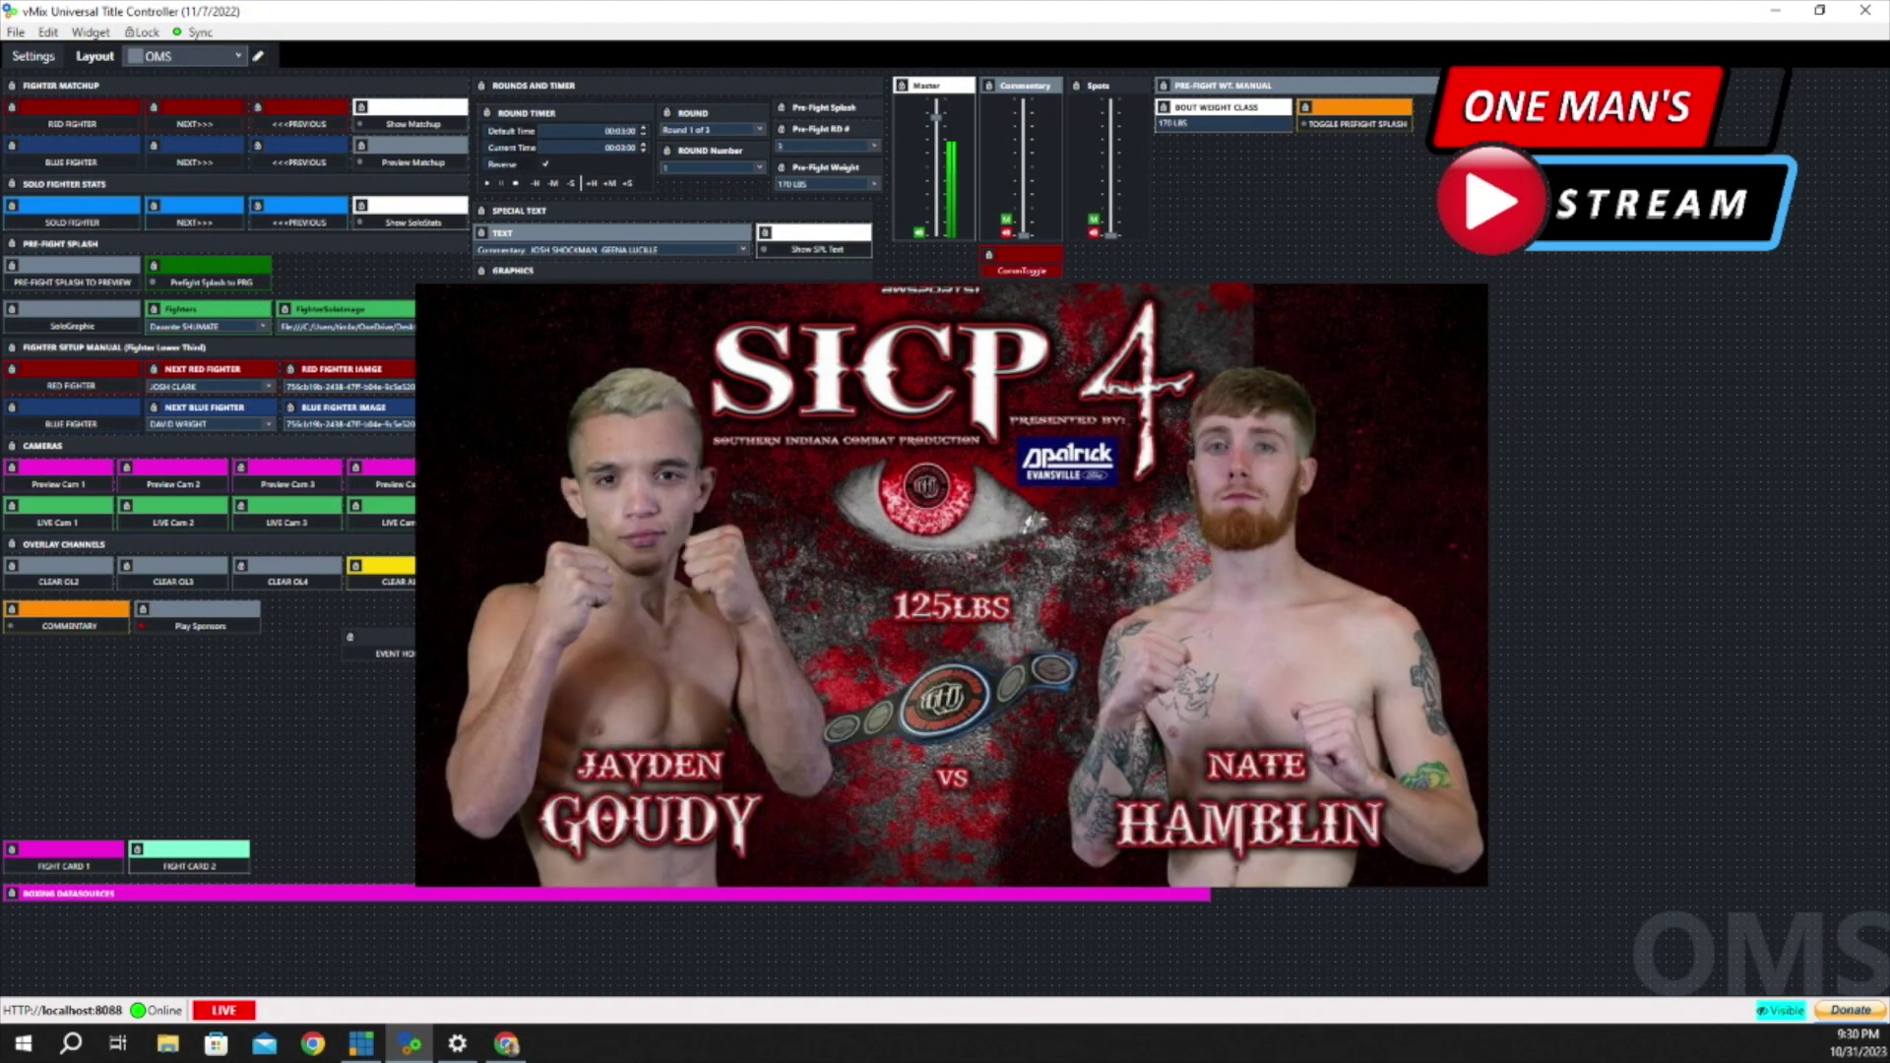
{"action": "key", "text": "Down"}
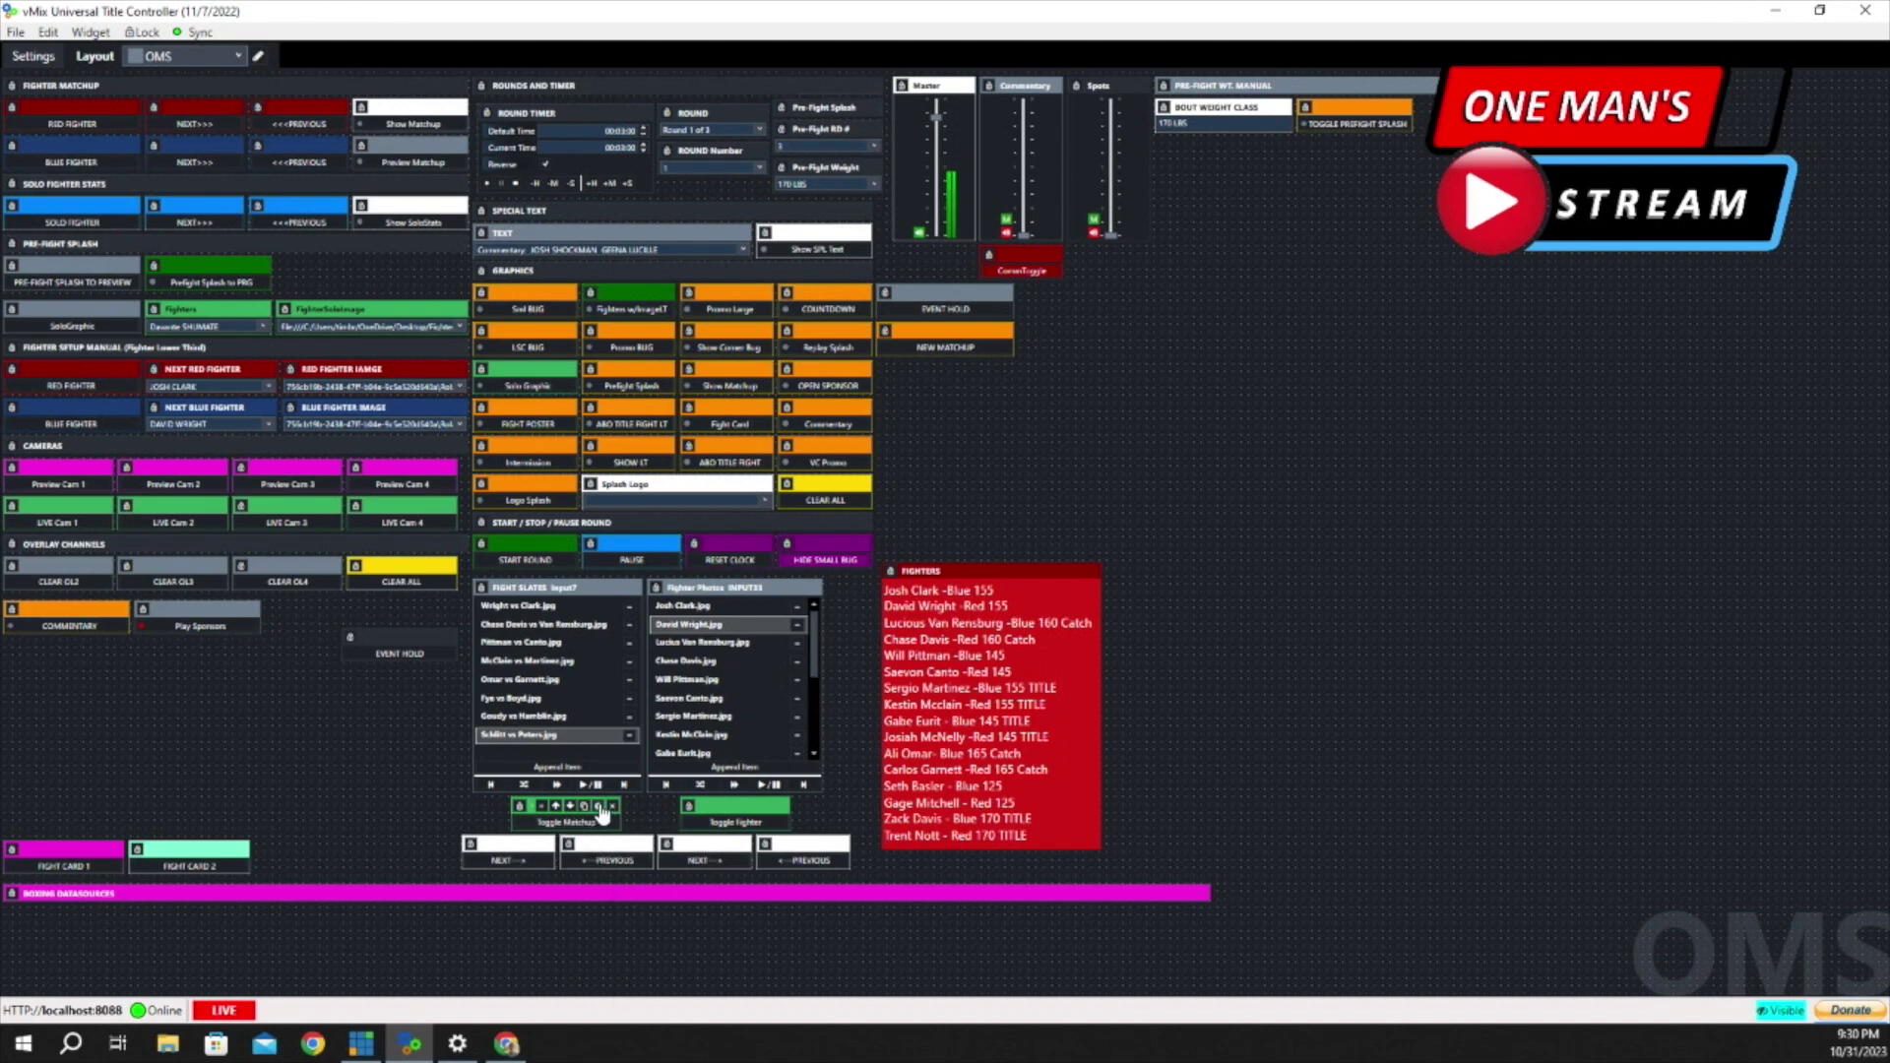
Examine the overlay command in the Toggle Matchup button's properties, and test the button by showing and hiding the matchup graphic.
{"action": "left_click", "coordinate": [598, 807]}
{"action": "scroll", "coordinate": [1143, 485], "scroll_direction": "down", "scroll_amount": 3}
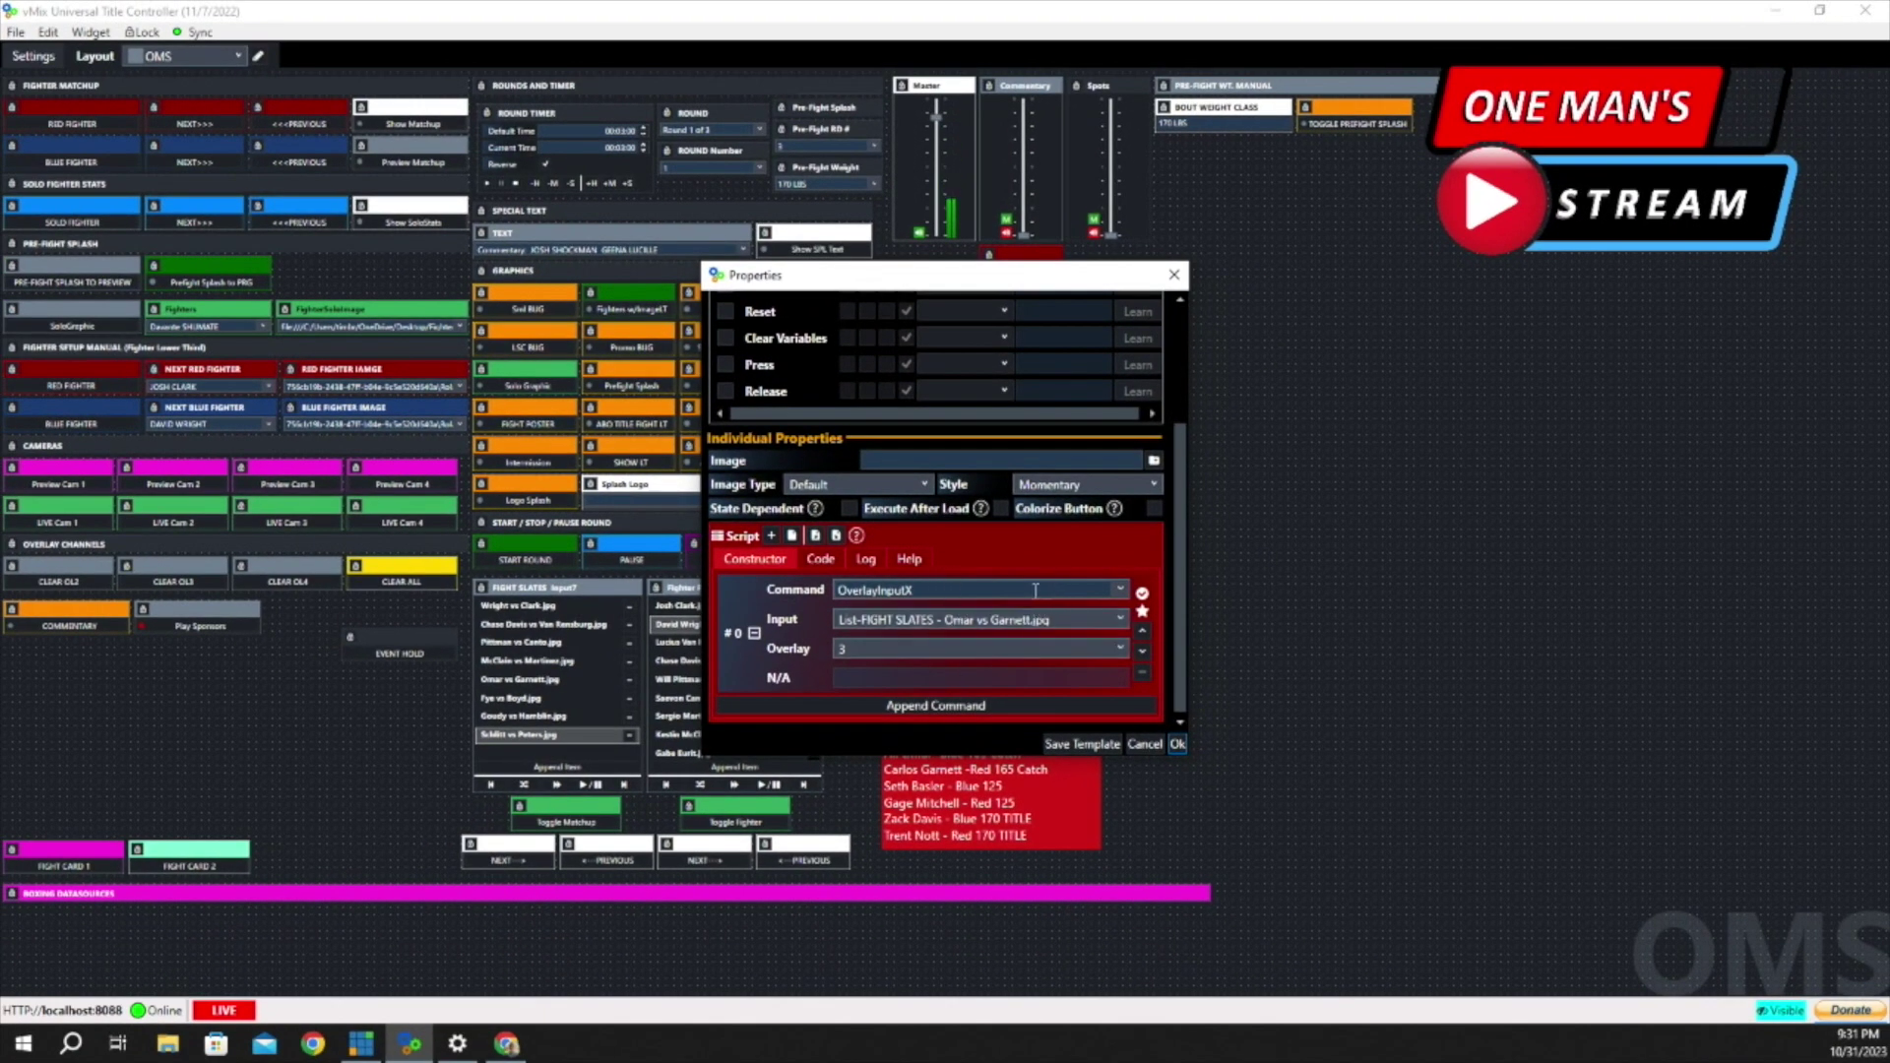
{"action": "left_click", "coordinate": [1177, 744]}
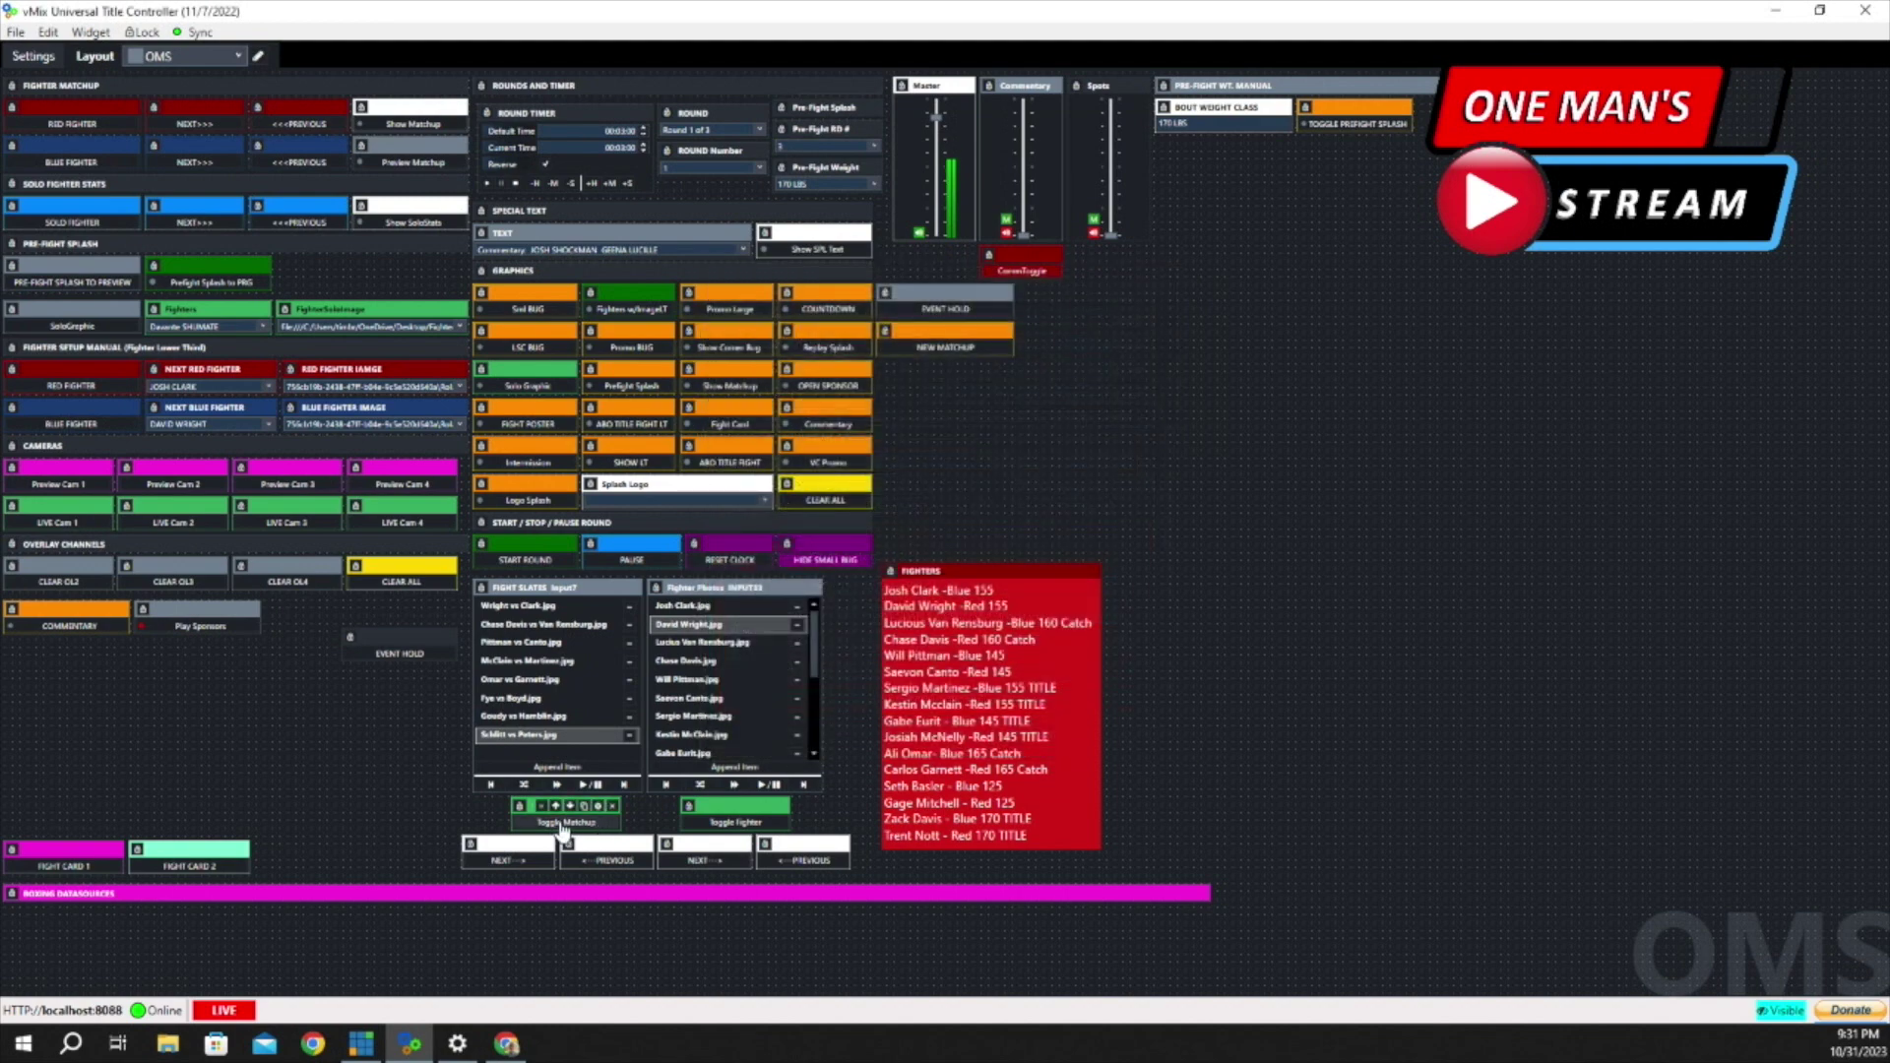
{"action": "left_click", "coordinate": [563, 825]}
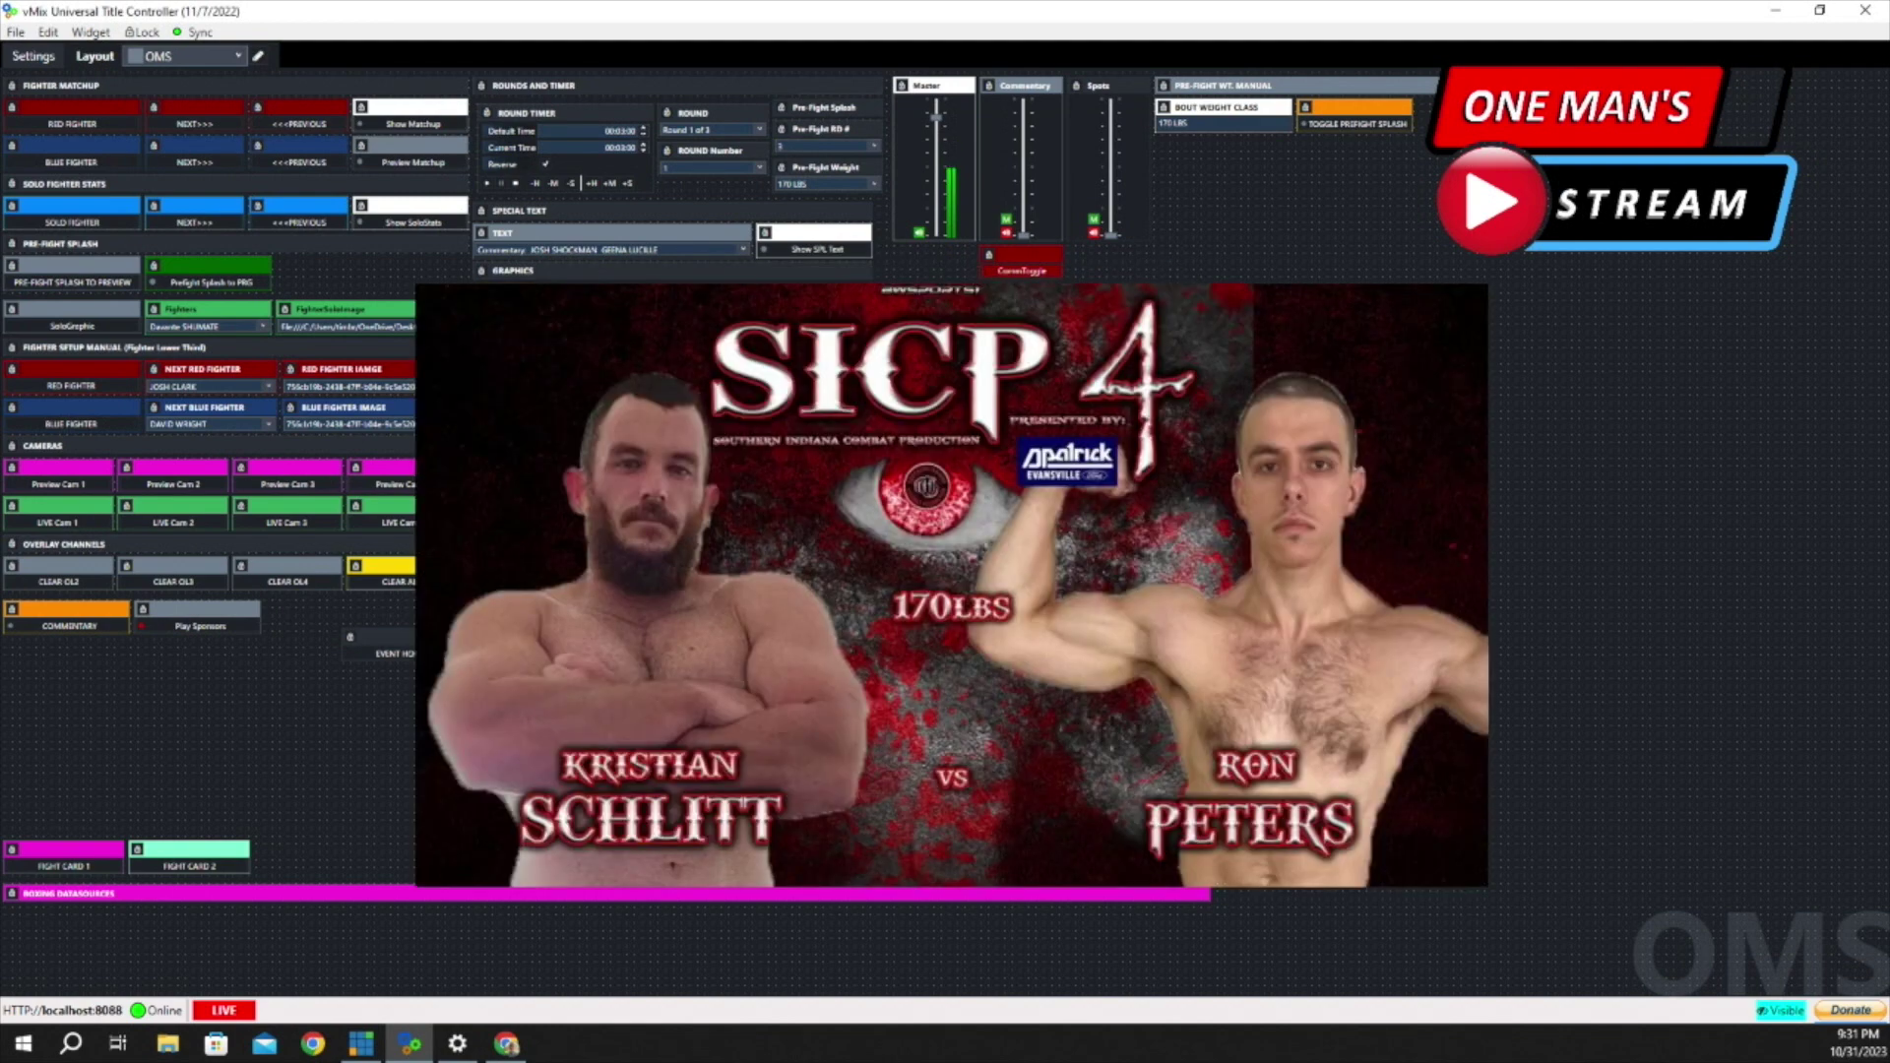
{"action": "left_click", "coordinate": [563, 827]}
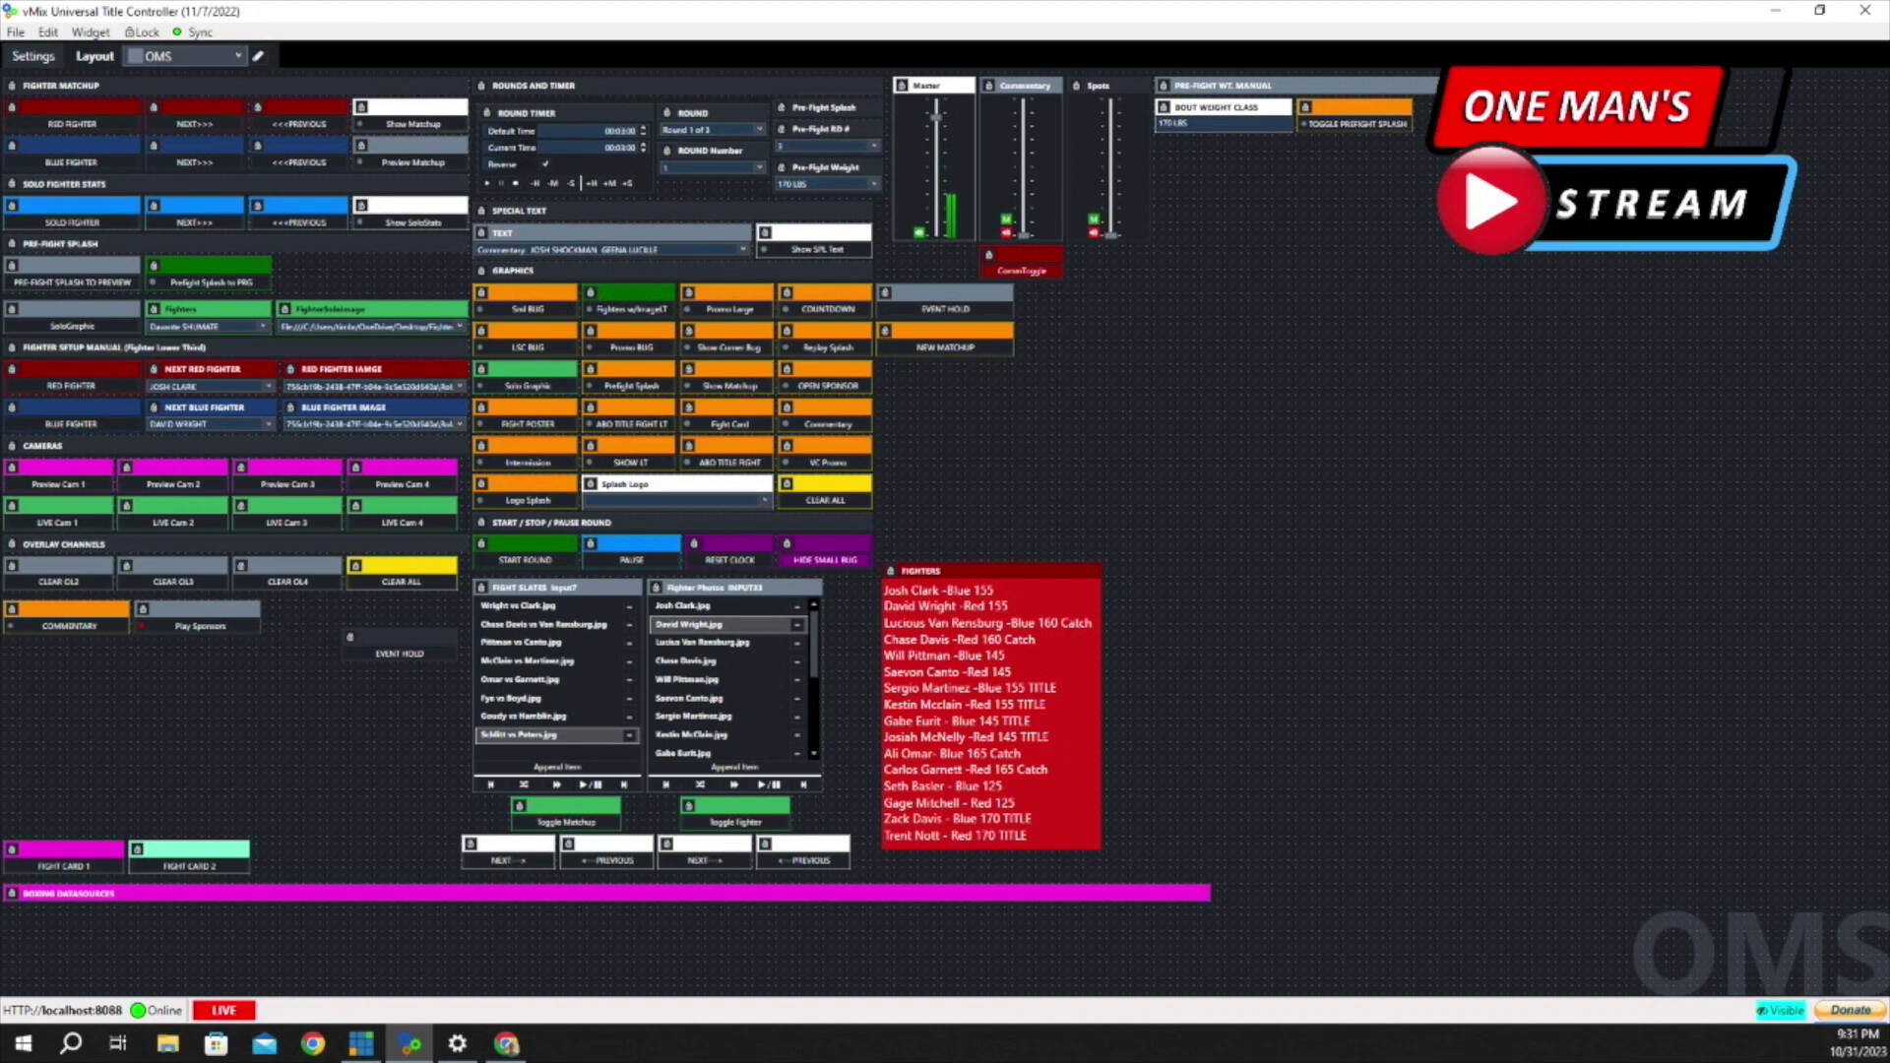
In vMix, play the OMS DEMO 2.mp4 input and add an OnCompletion trigger to it with the Cut function and Active input.
{"action": "key", "text": "alt+Tab"}
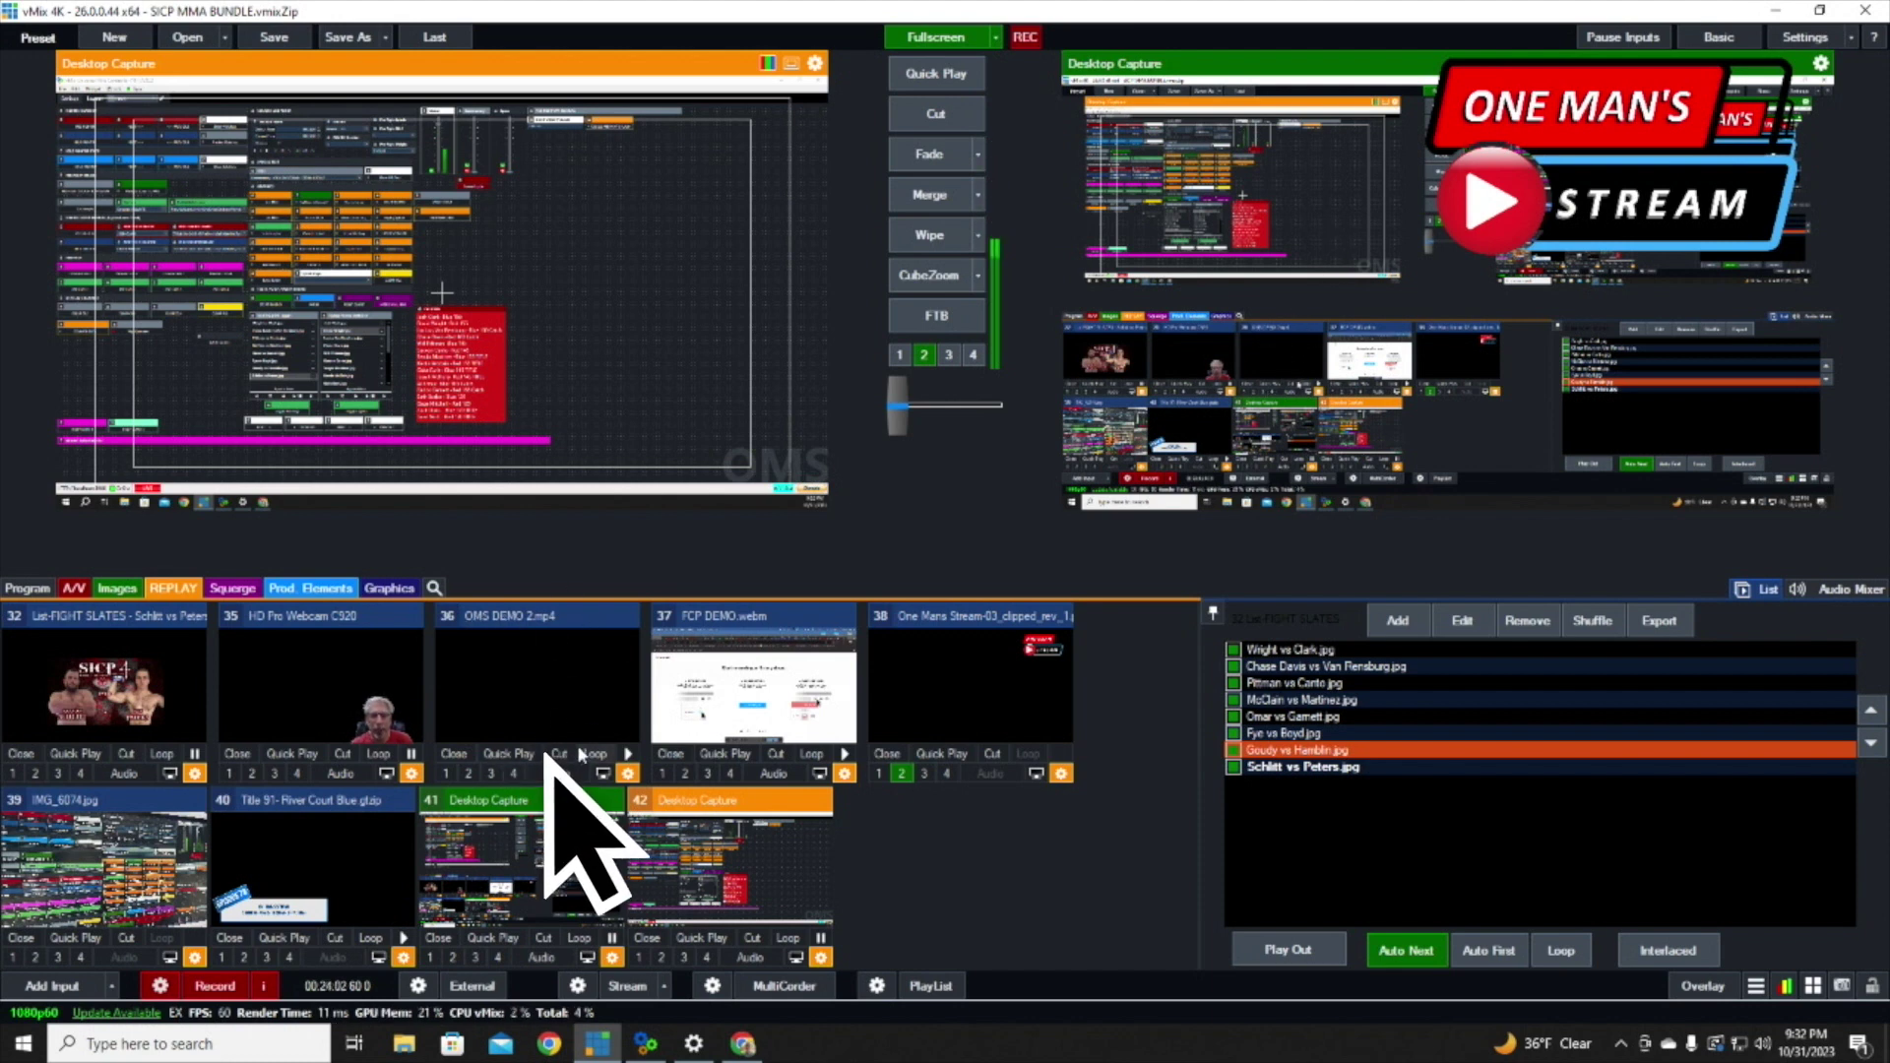
{"action": "left_click", "coordinate": [627, 754]}
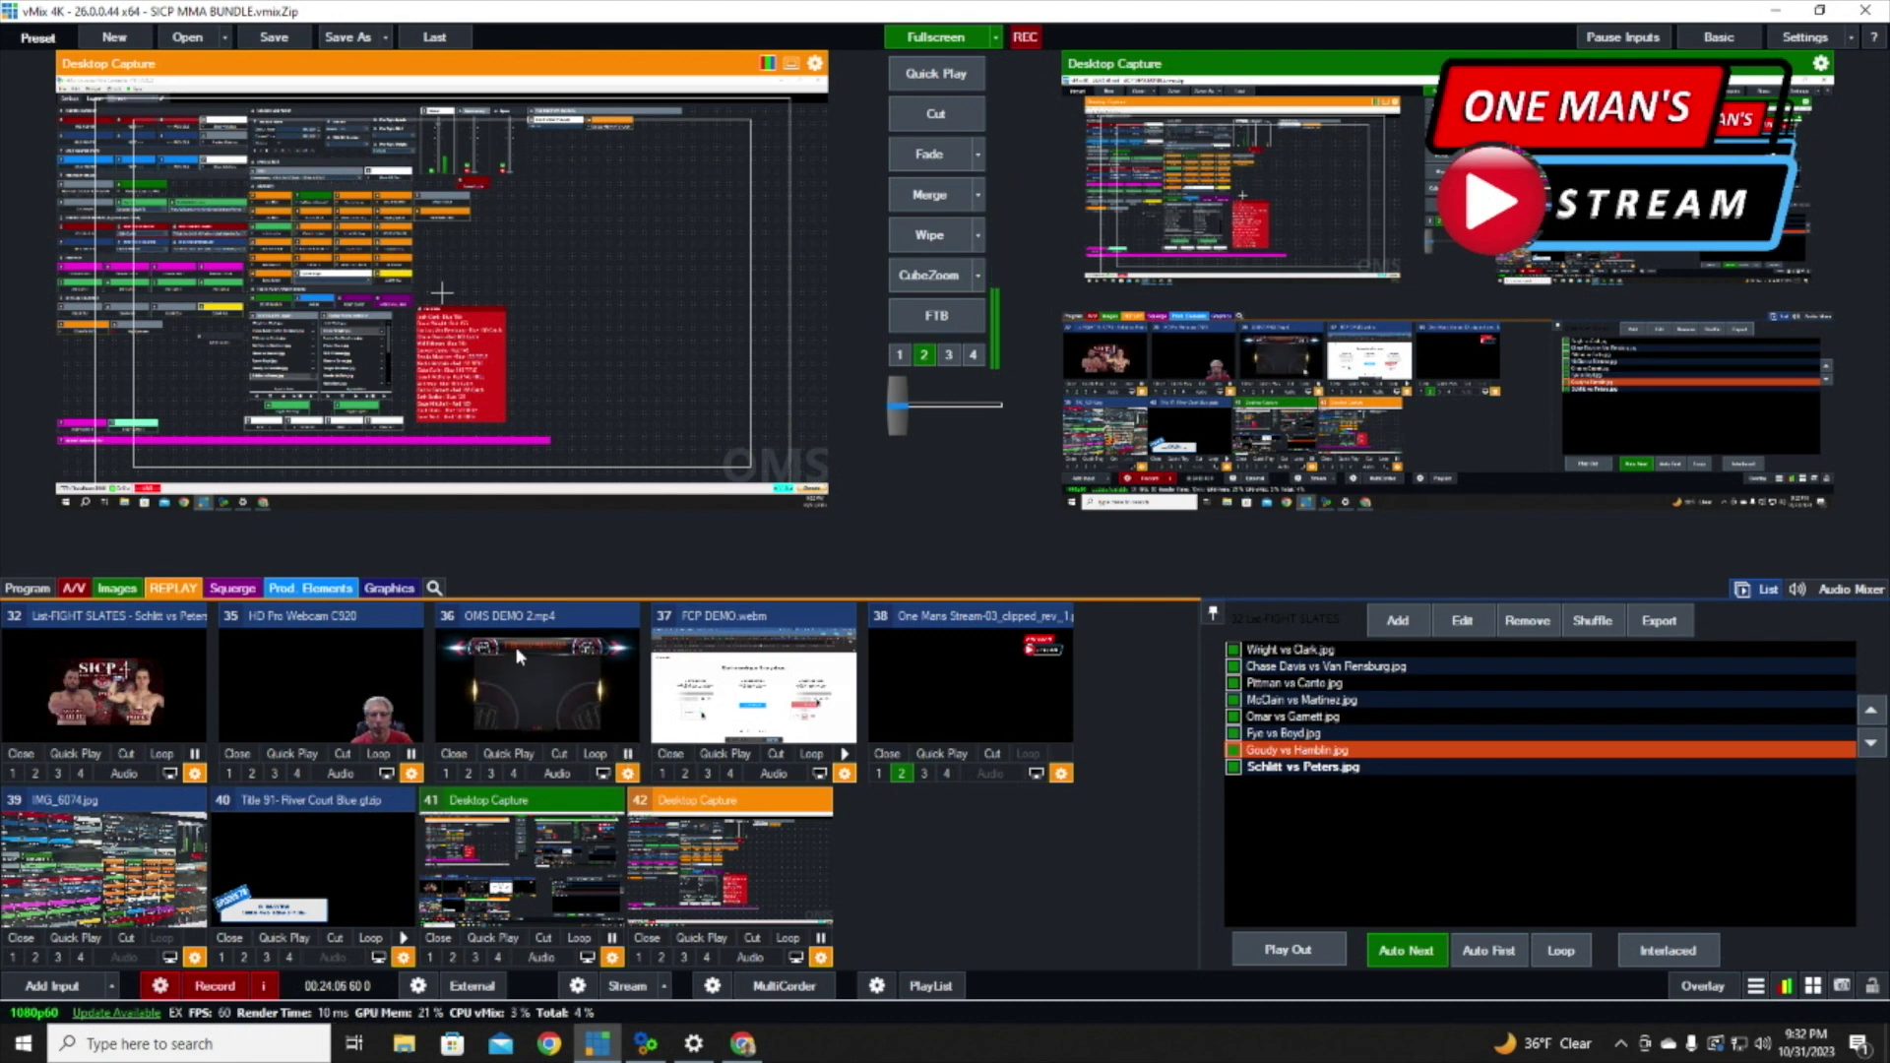
{"action": "left_click", "coordinate": [628, 774]}
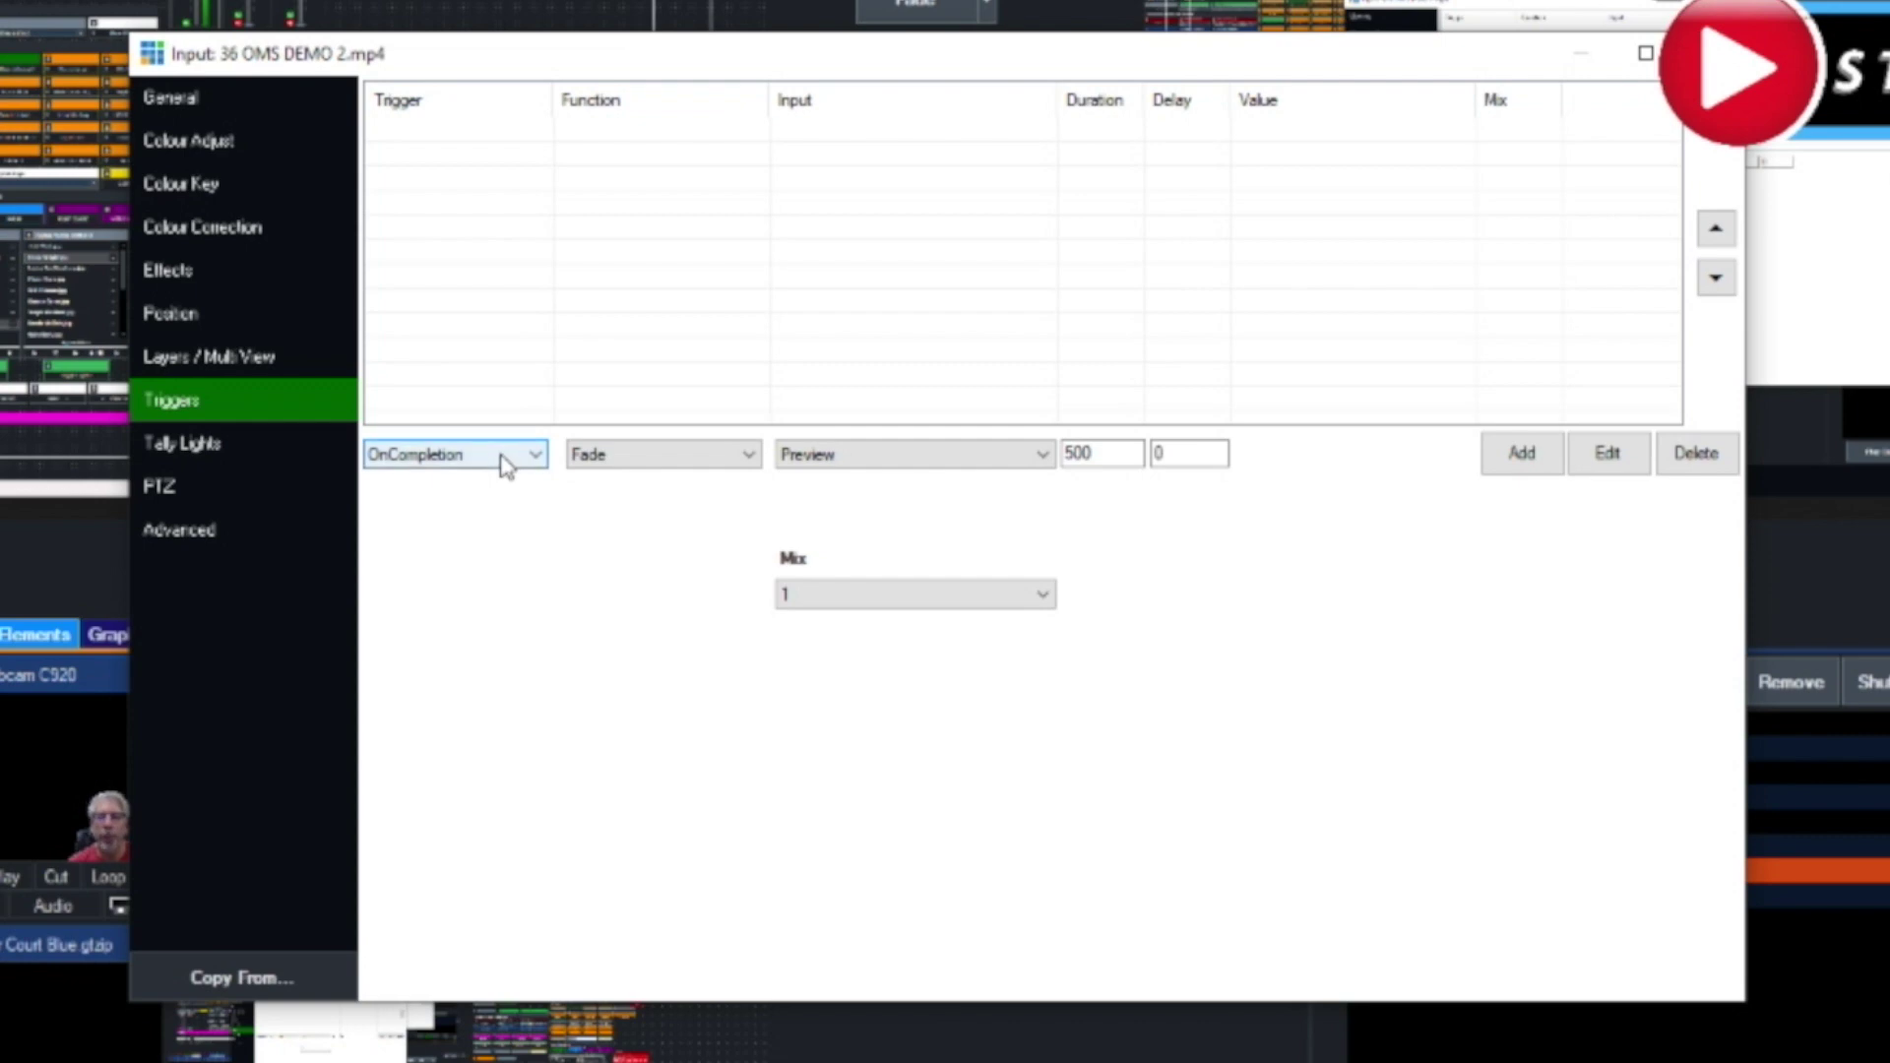
{"action": "left_click", "coordinate": [751, 454]}
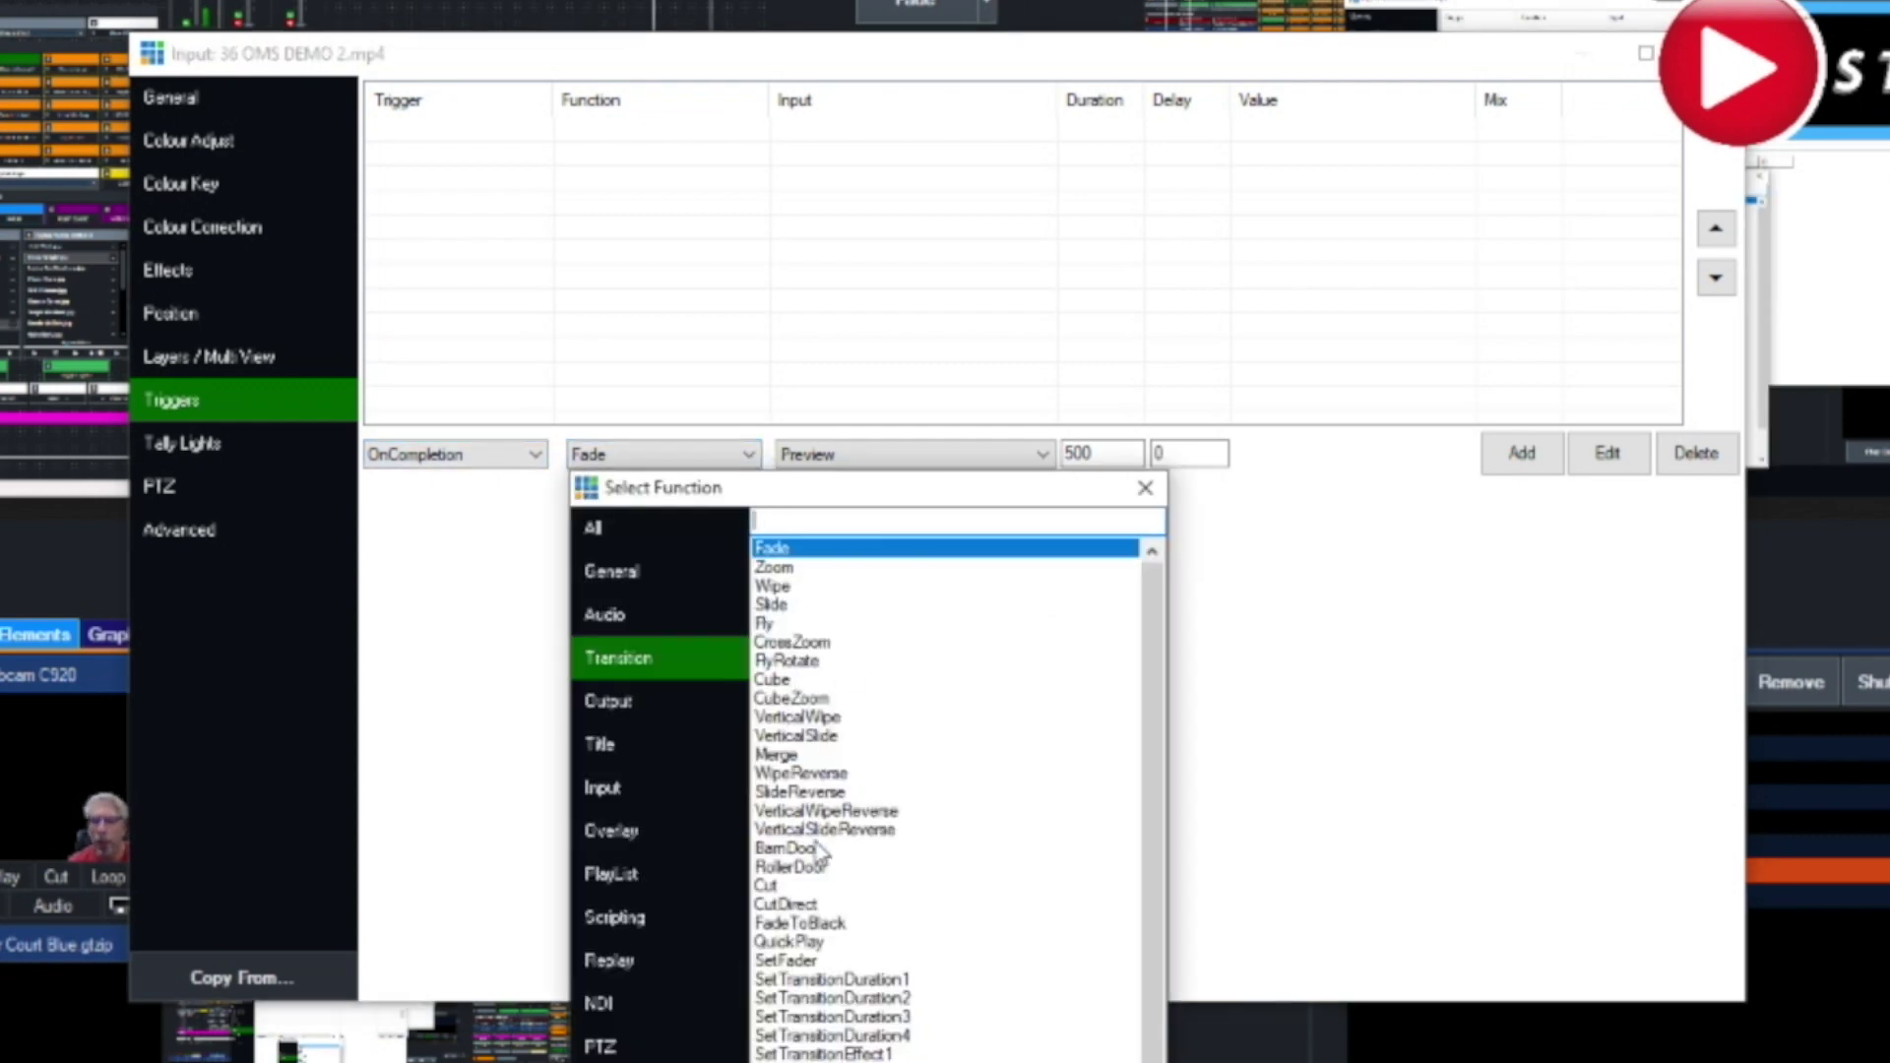
{"action": "double_click", "coordinate": [777, 888]}
{"action": "left_click", "coordinate": [1042, 454]}
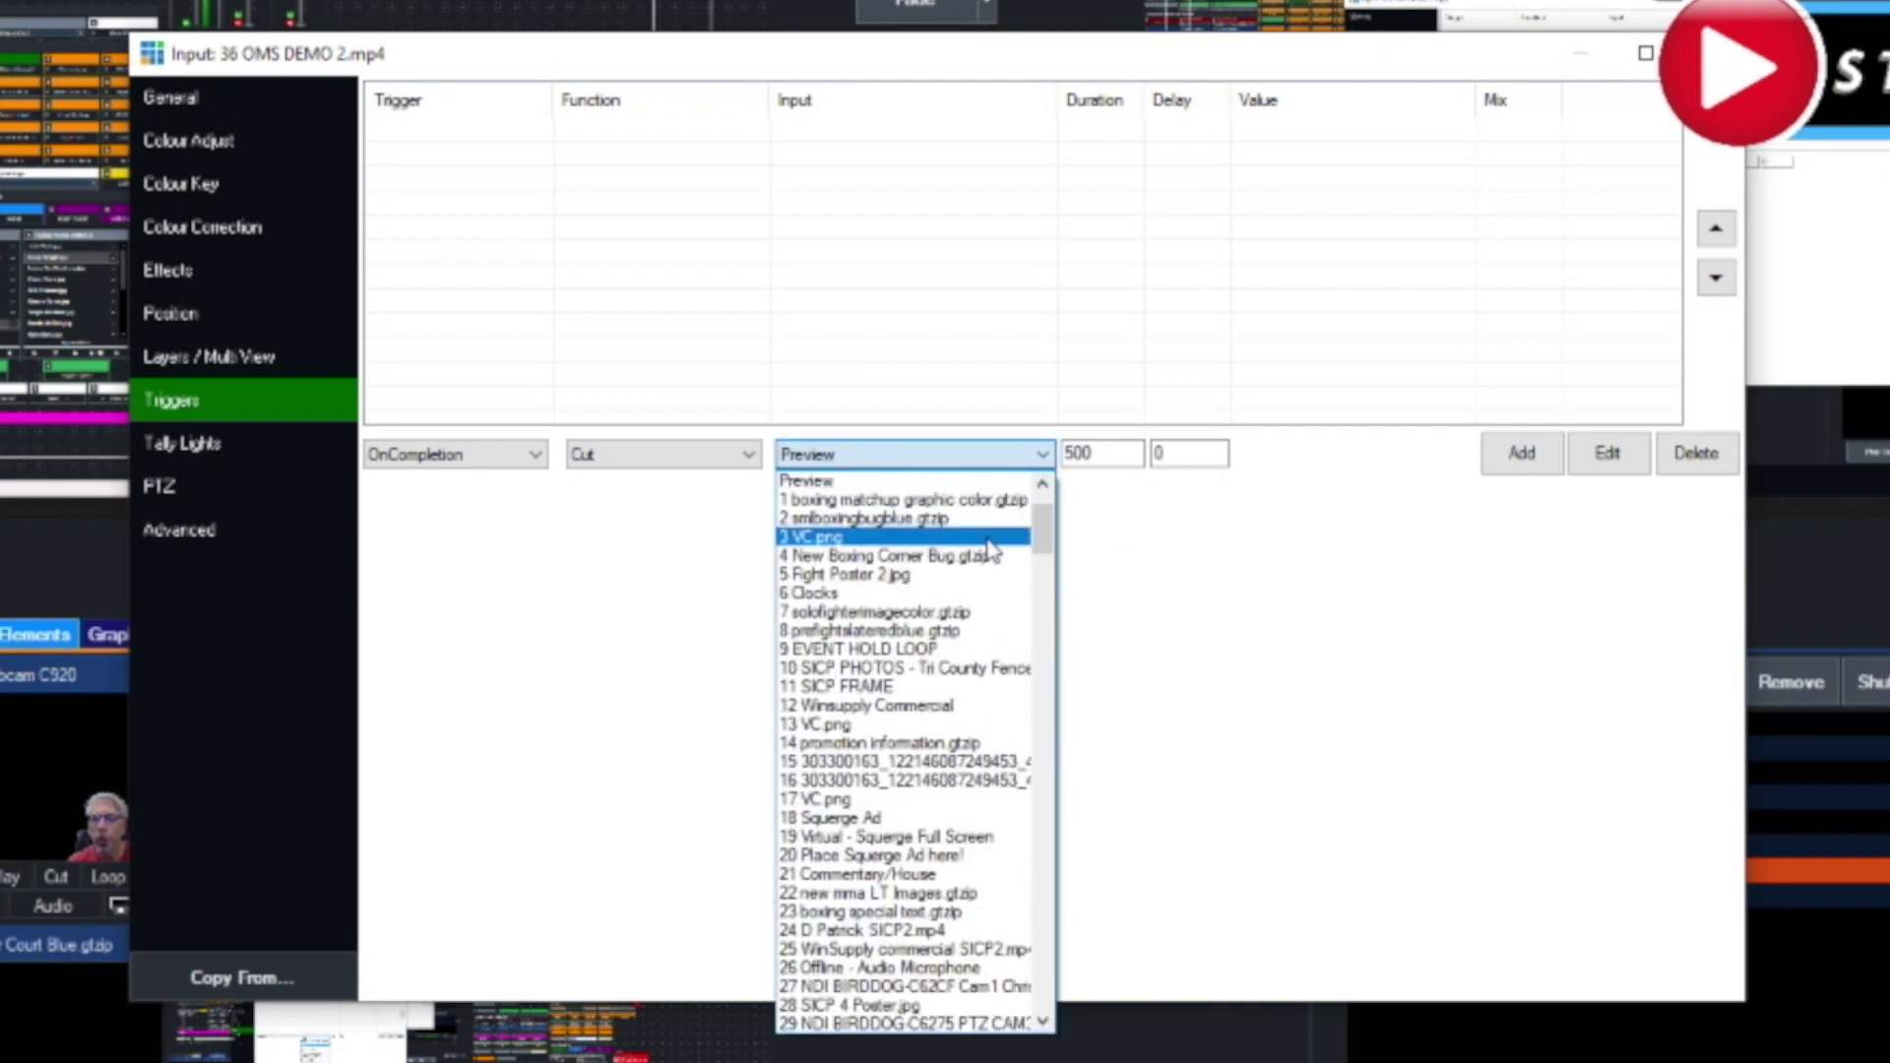
{"action": "scroll", "coordinate": [953, 527], "scroll_direction": "up", "scroll_amount": 2}
{"action": "left_click", "coordinate": [906, 482]}
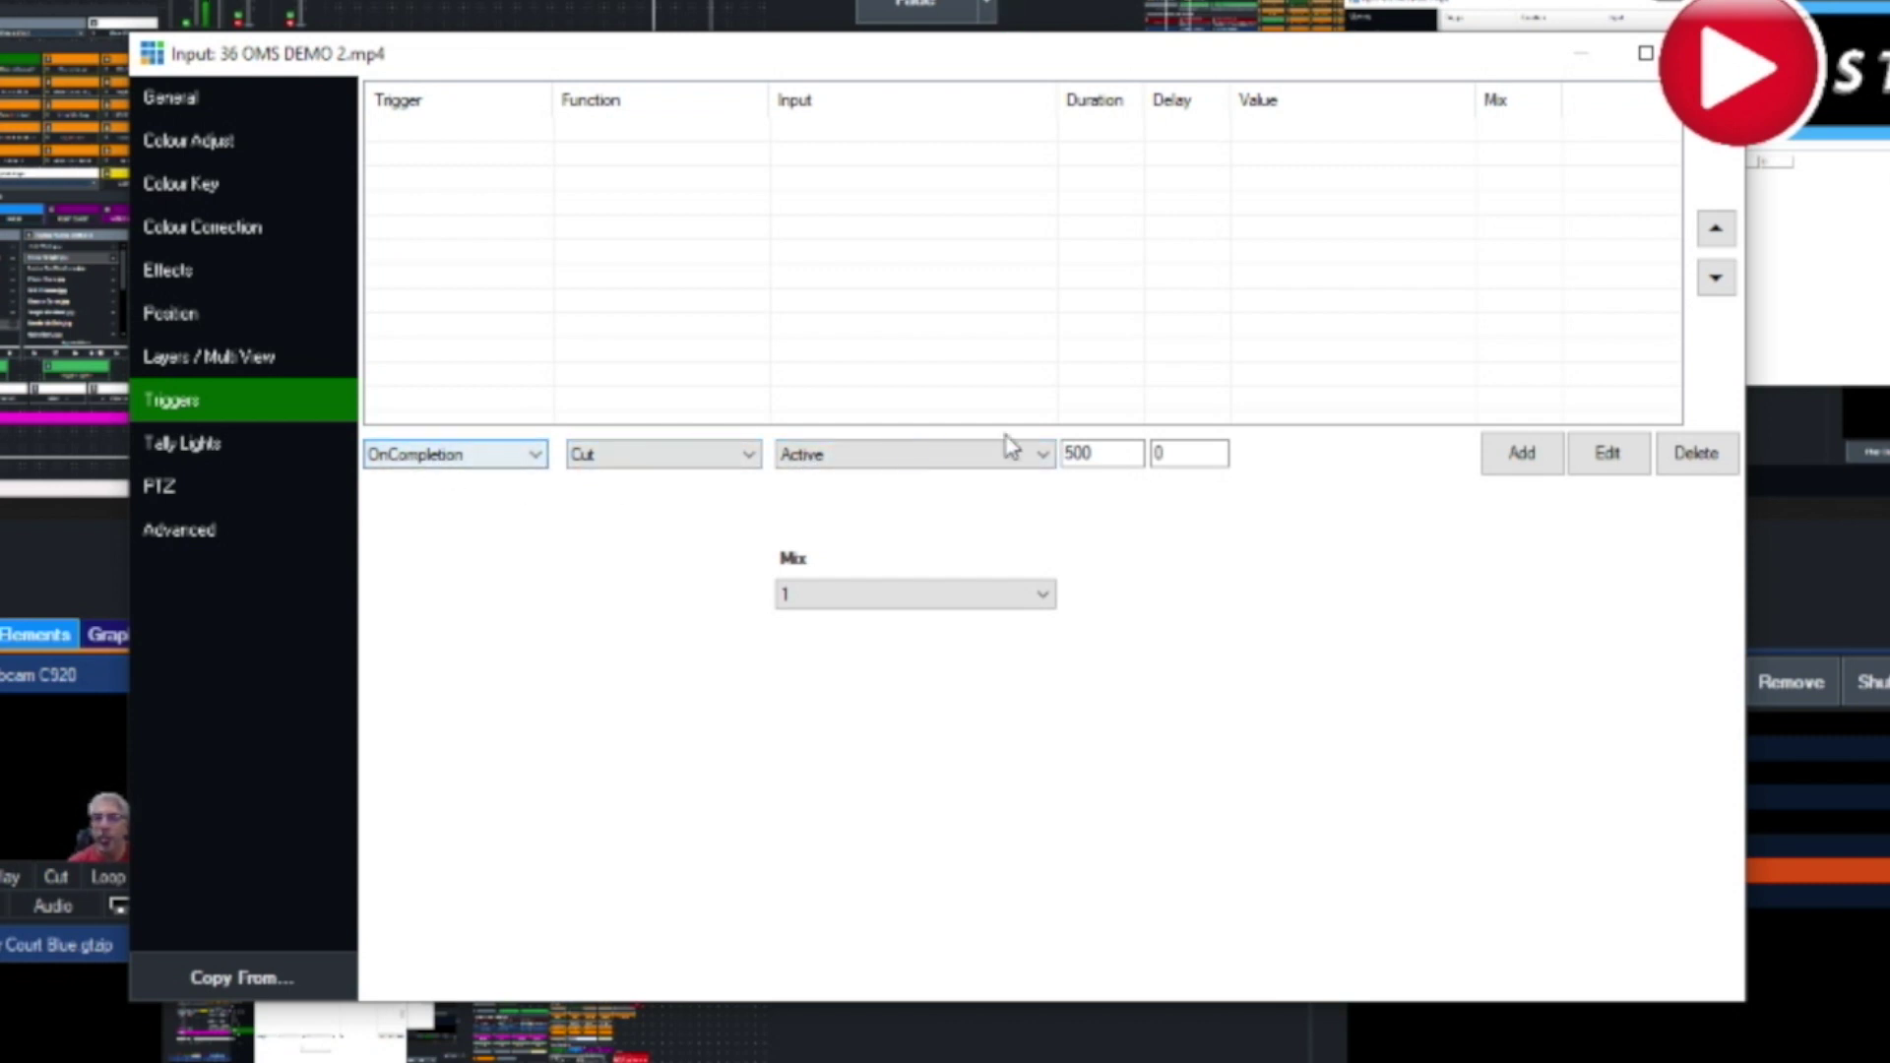
{"action": "left_click", "coordinate": [1526, 458]}
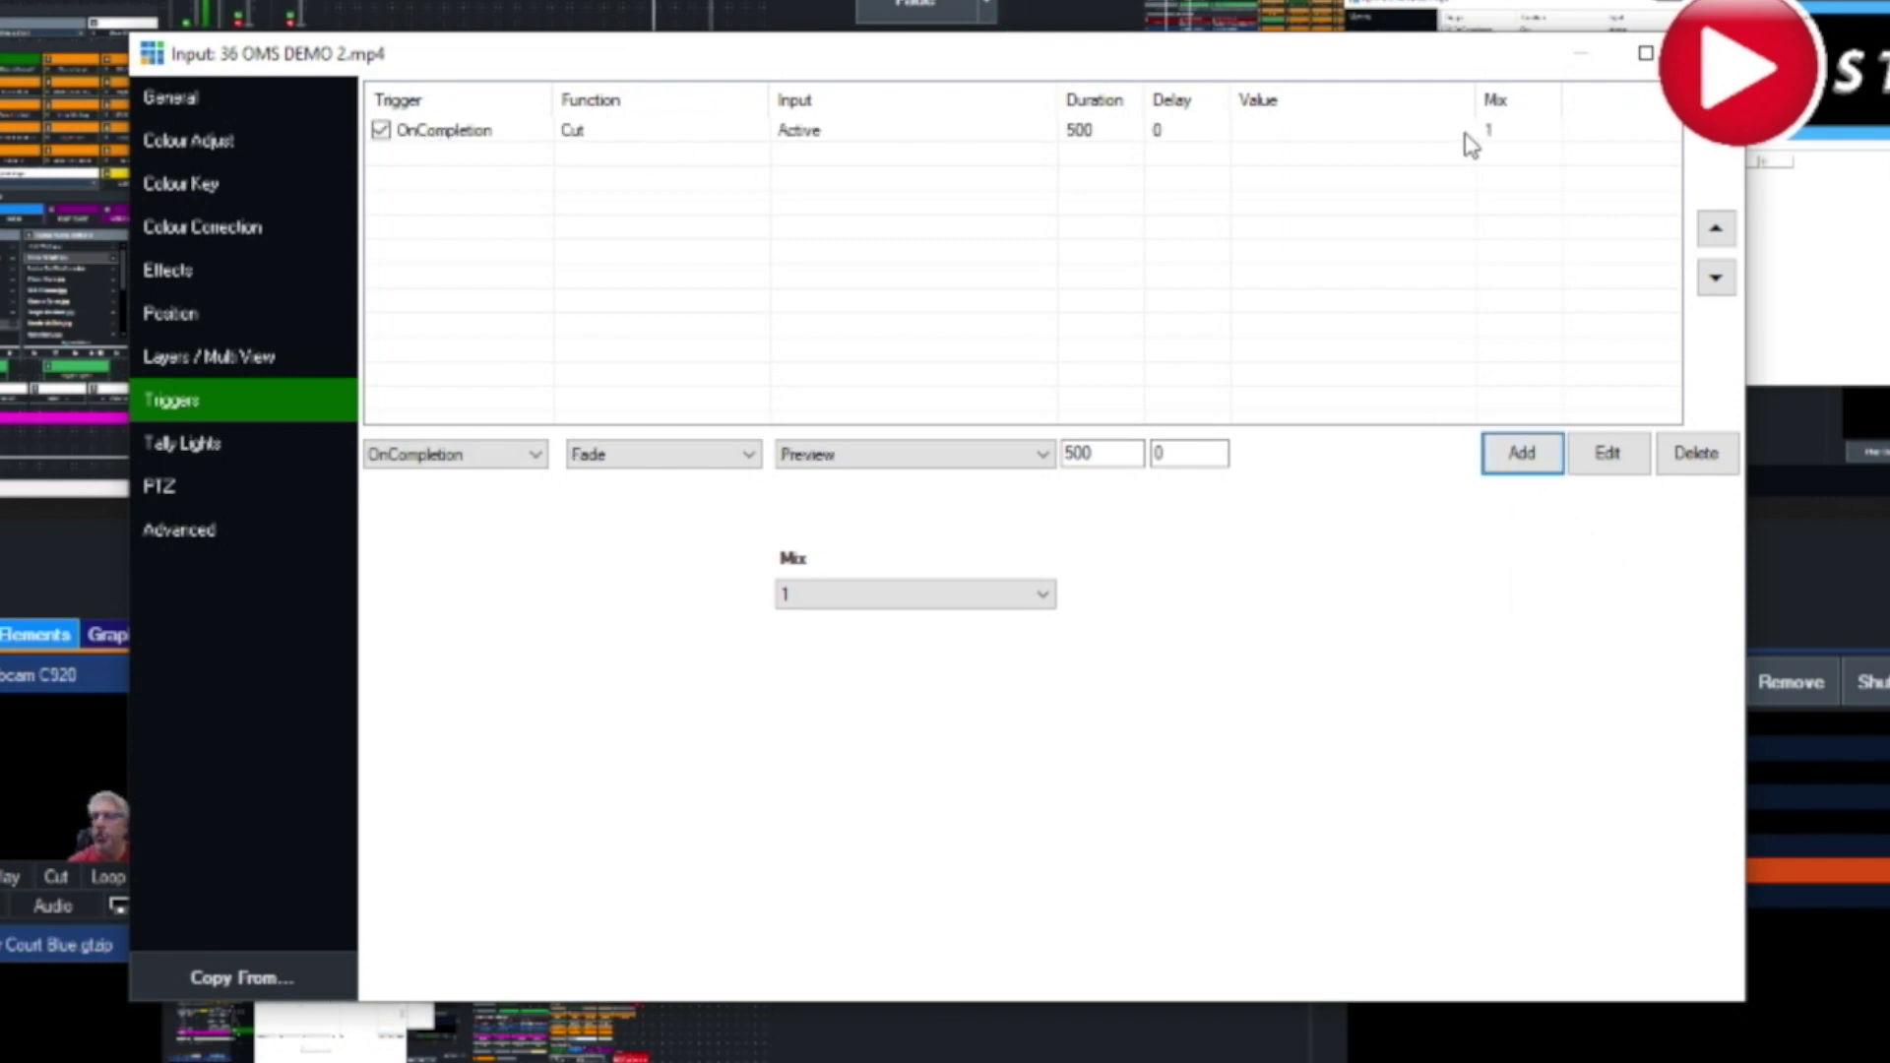
{"action": "left_click", "coordinate": [1710, 53]}
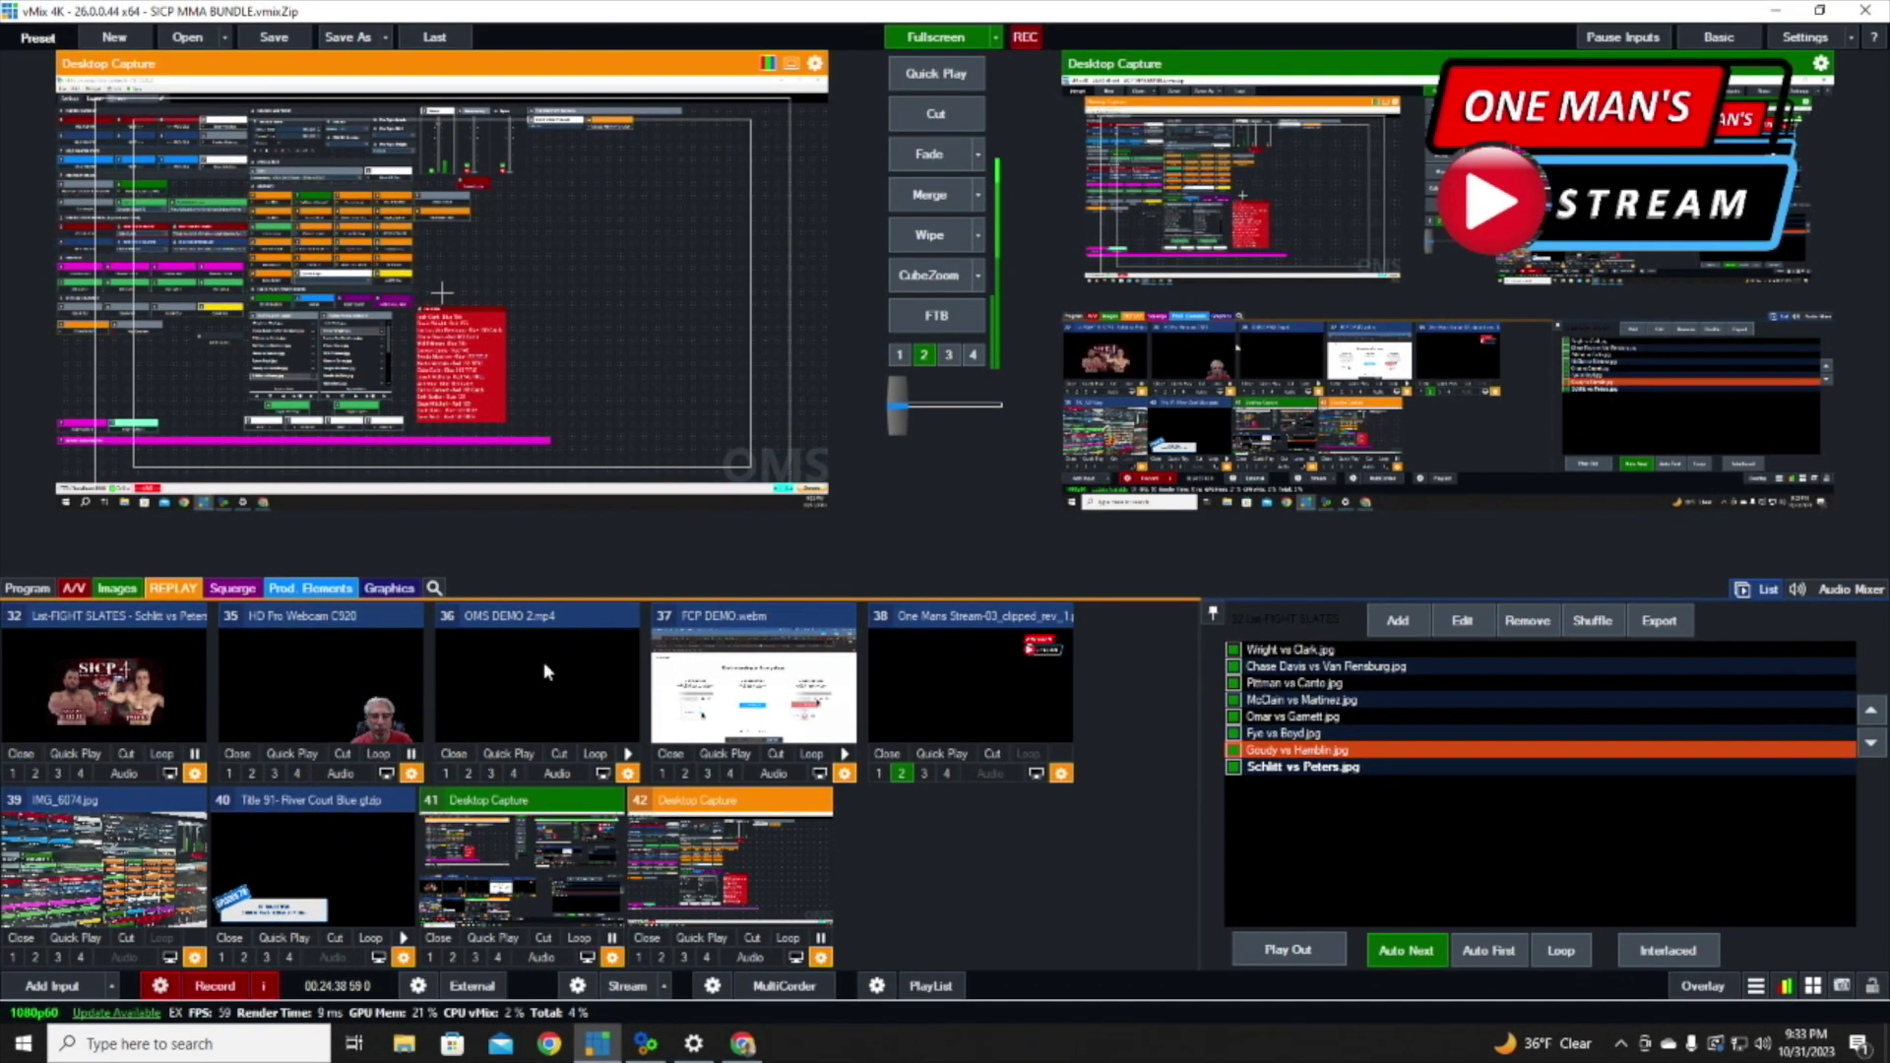
In vMix Universal Title Controller, select the second matchup in the FIGHT SLATES list and run NEW MATCHUP.
{"action": "left_click", "coordinate": [493, 774]}
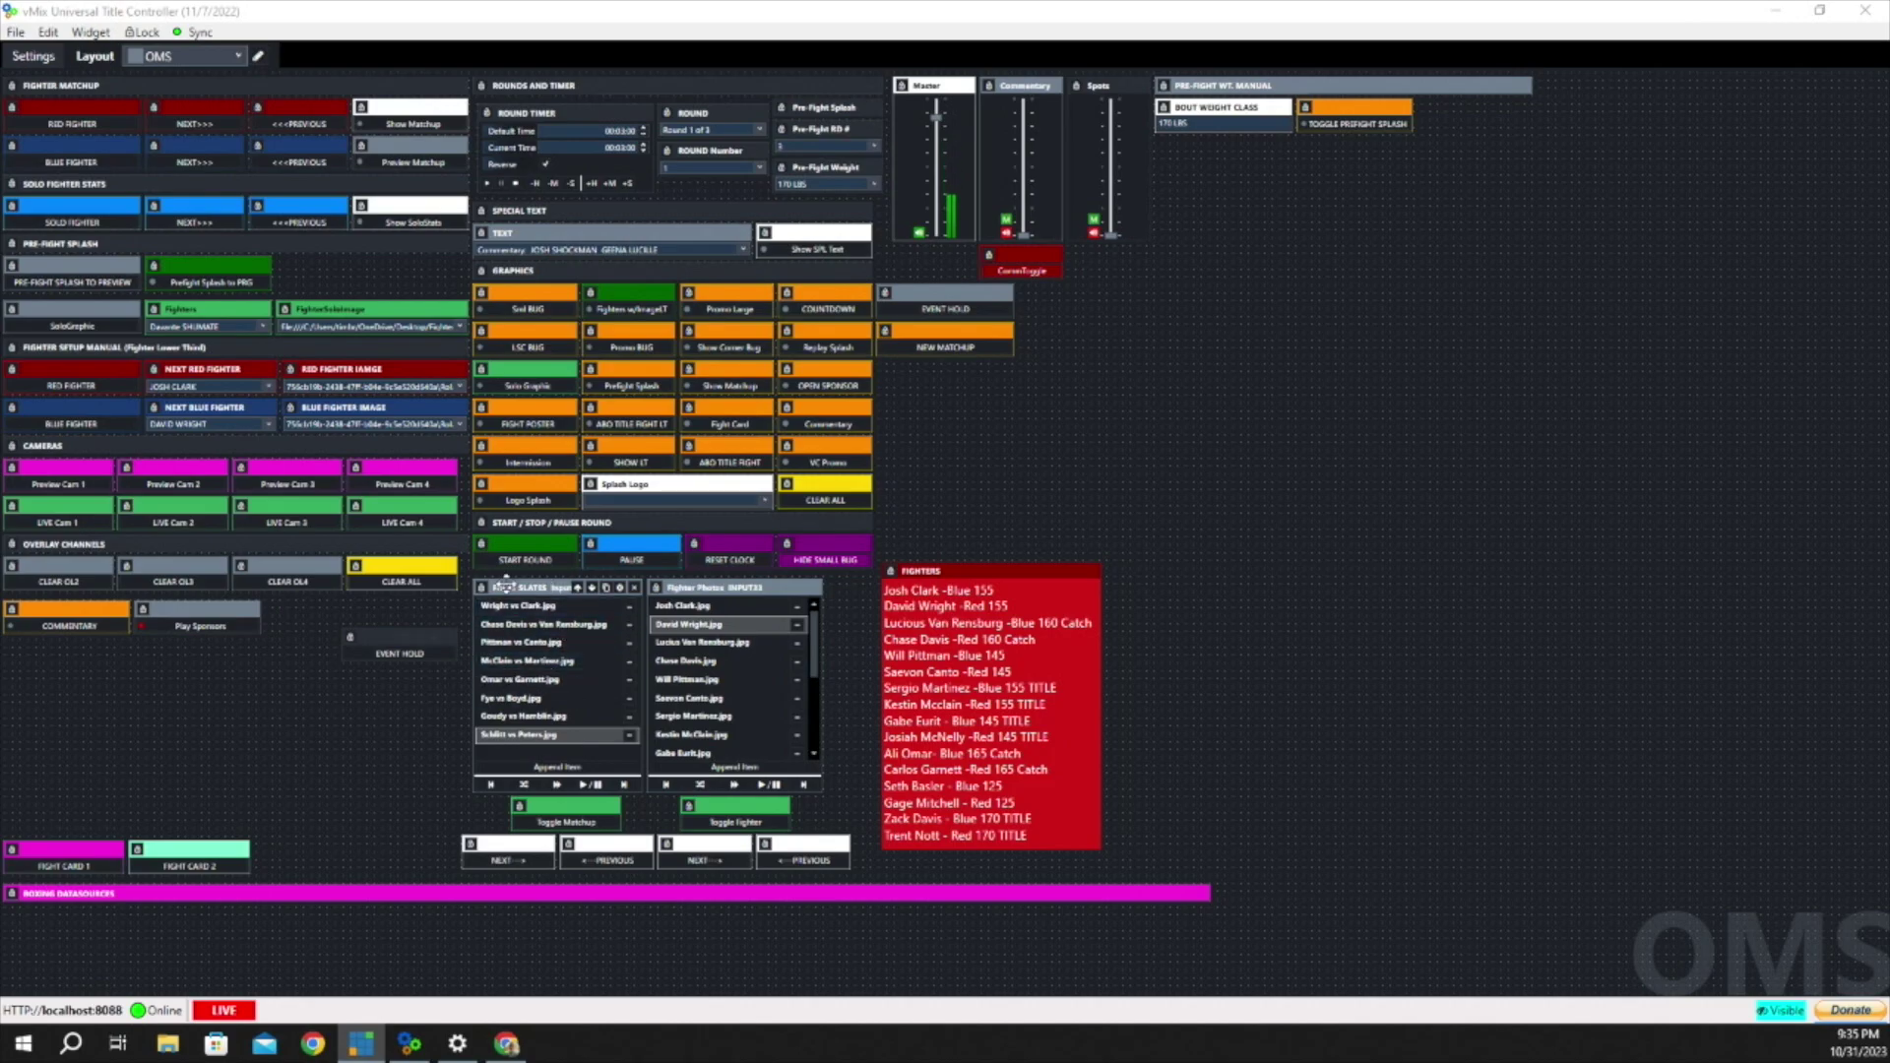
{"action": "left_click", "coordinate": [536, 631]}
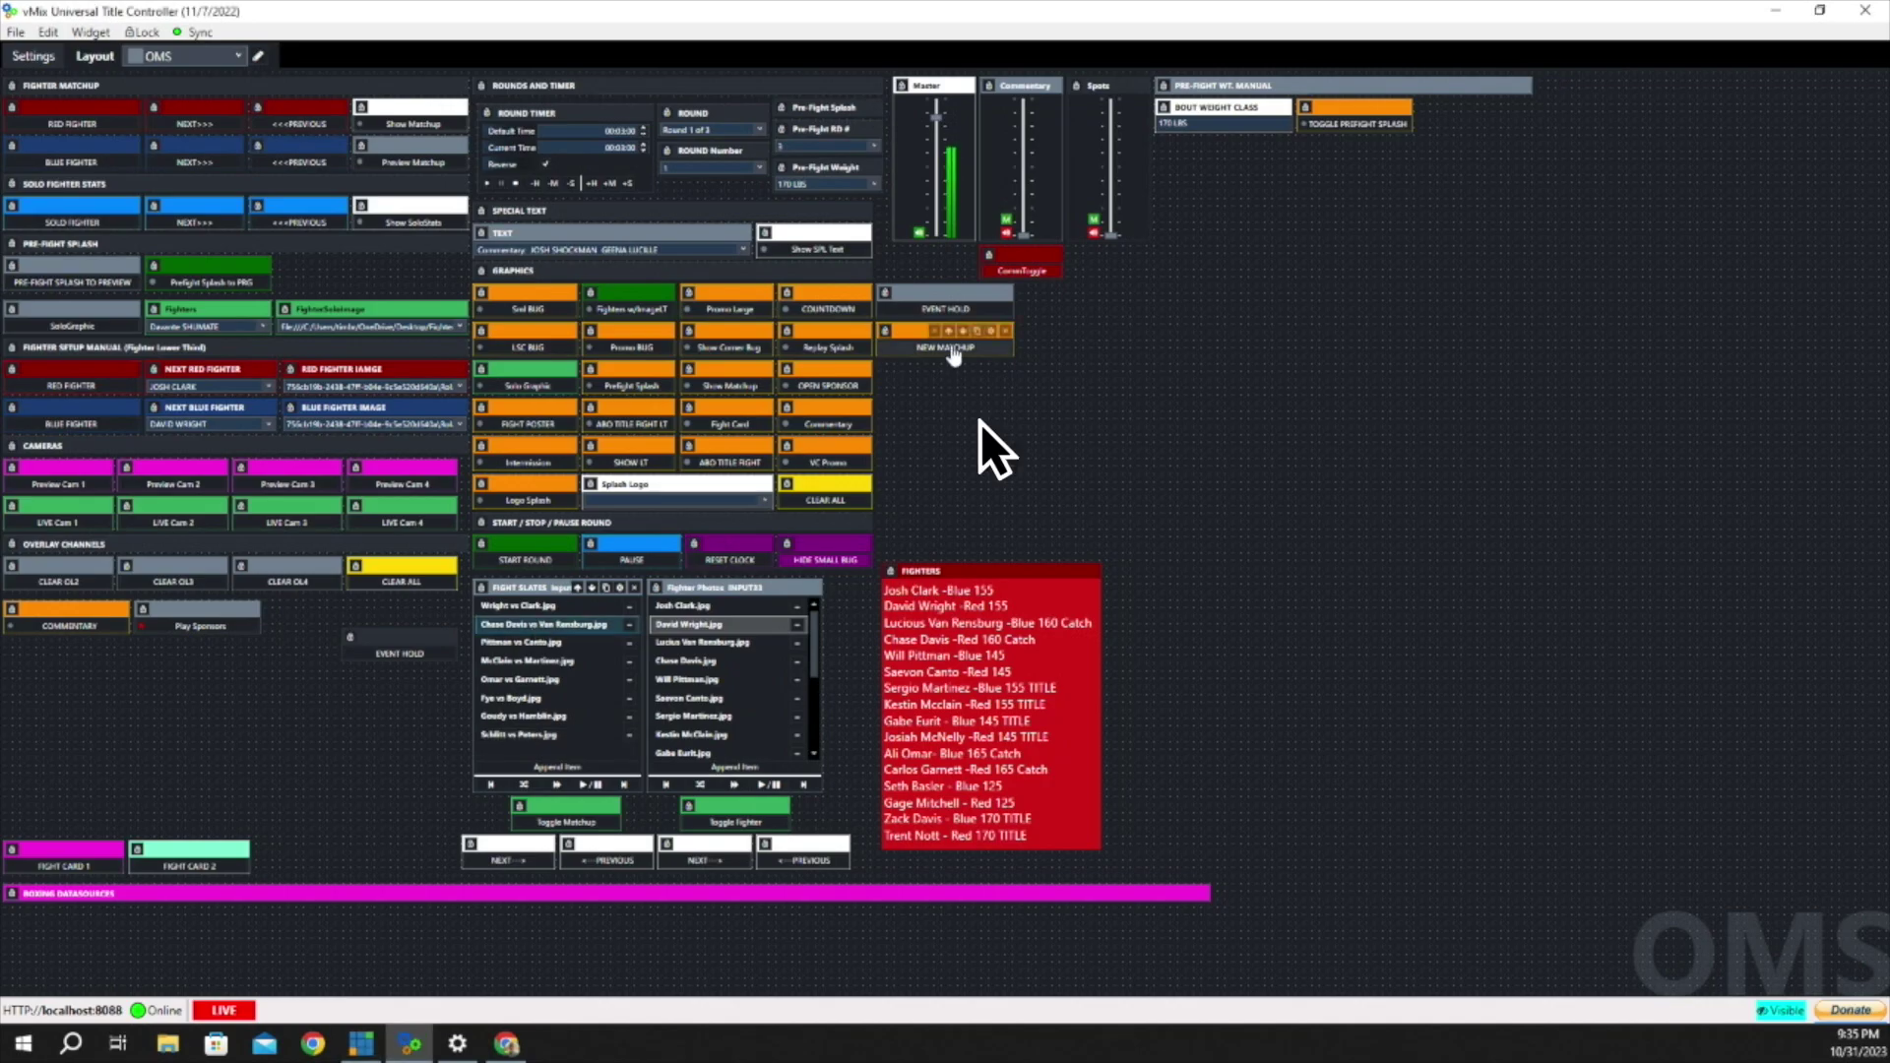
{"action": "mouse_move", "coordinate": [953, 352]}
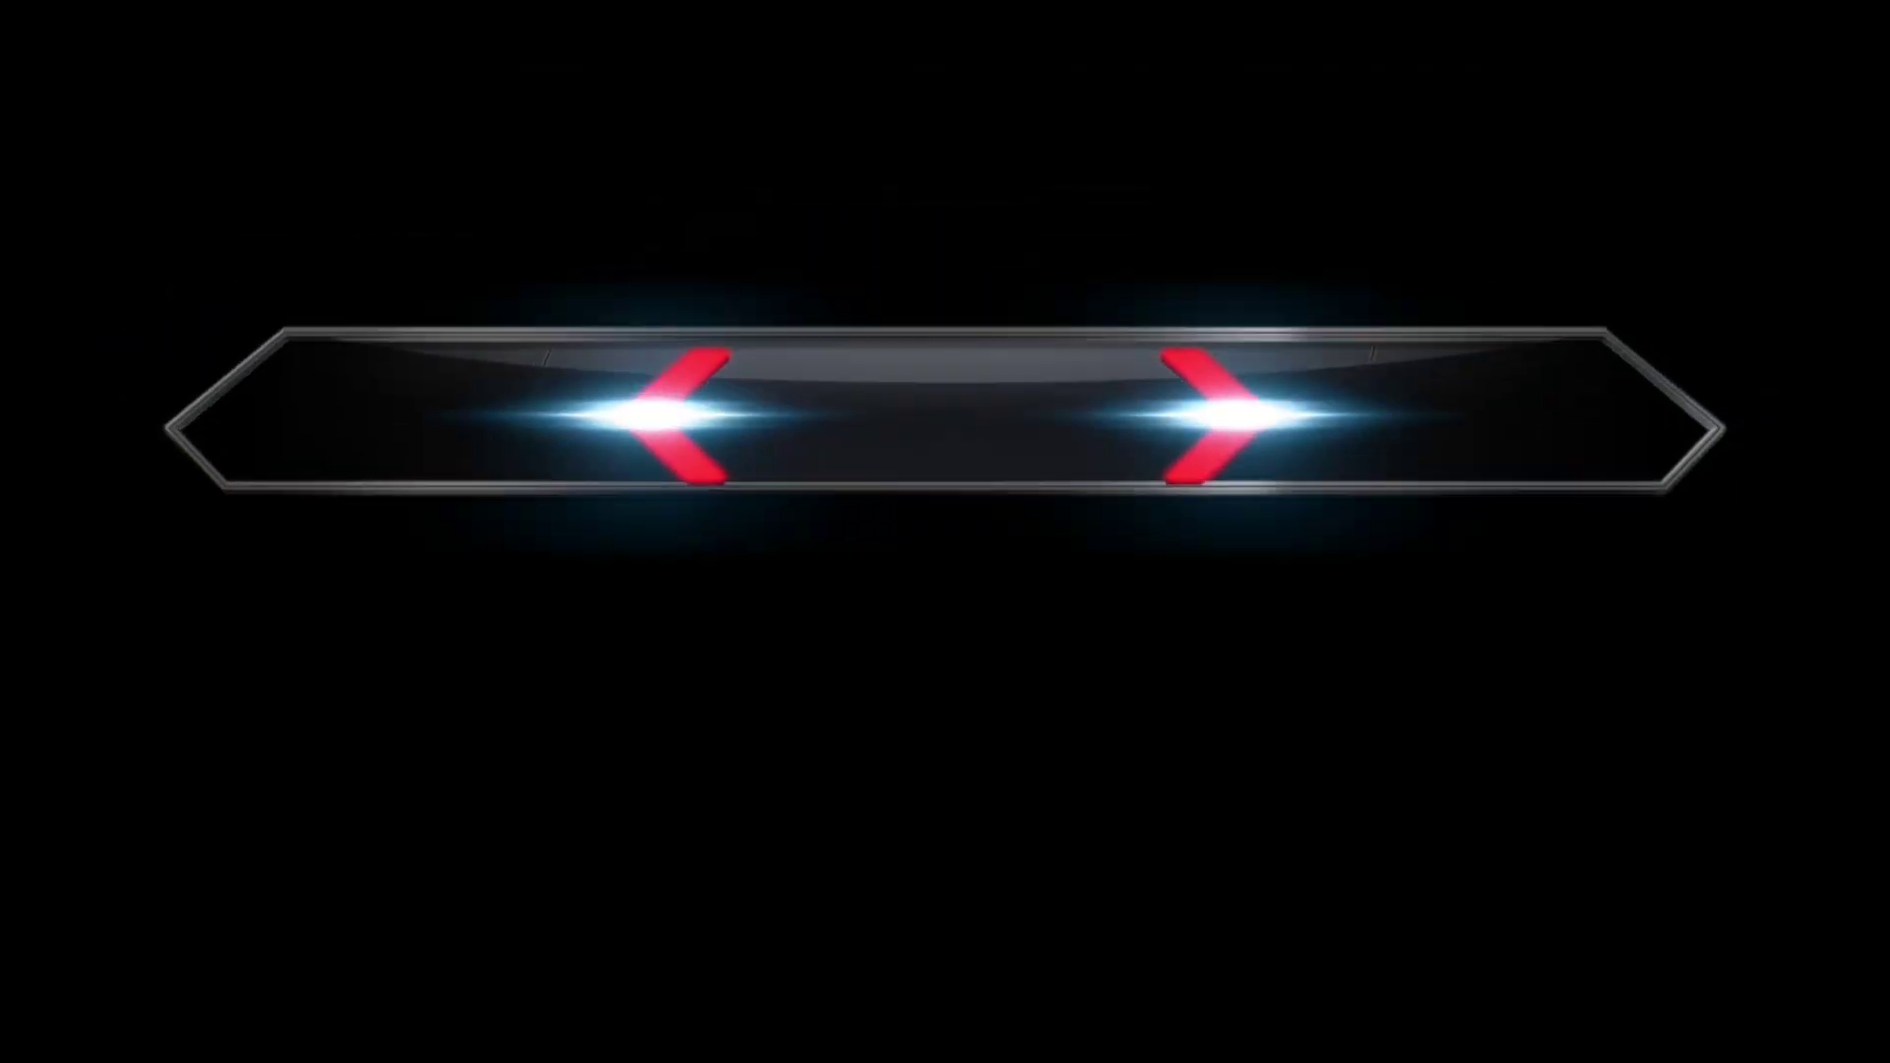